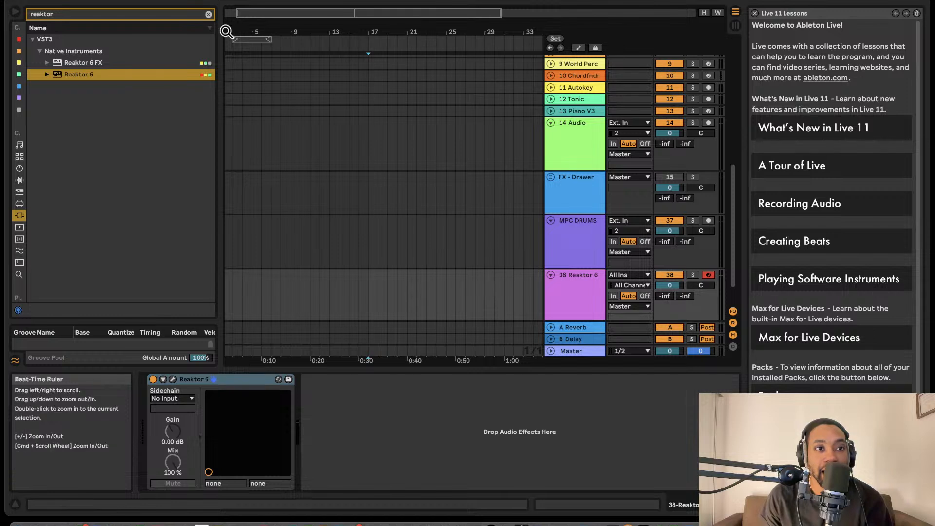
- Replace the existing Reaktor 6 track with a fresh Reaktor 6 instrument track below MPC DRUMS and clear the browser search
scroll(481, 111, "down", 2)
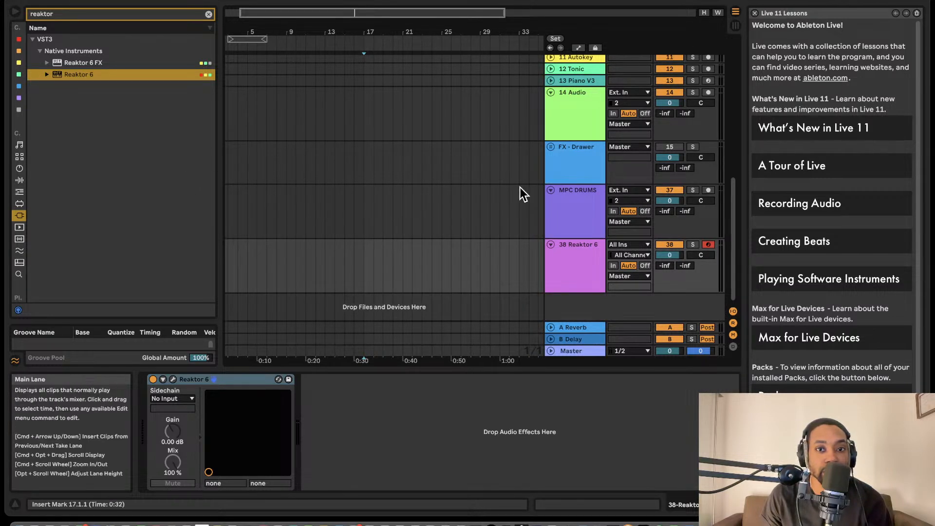
left_click(559, 246)
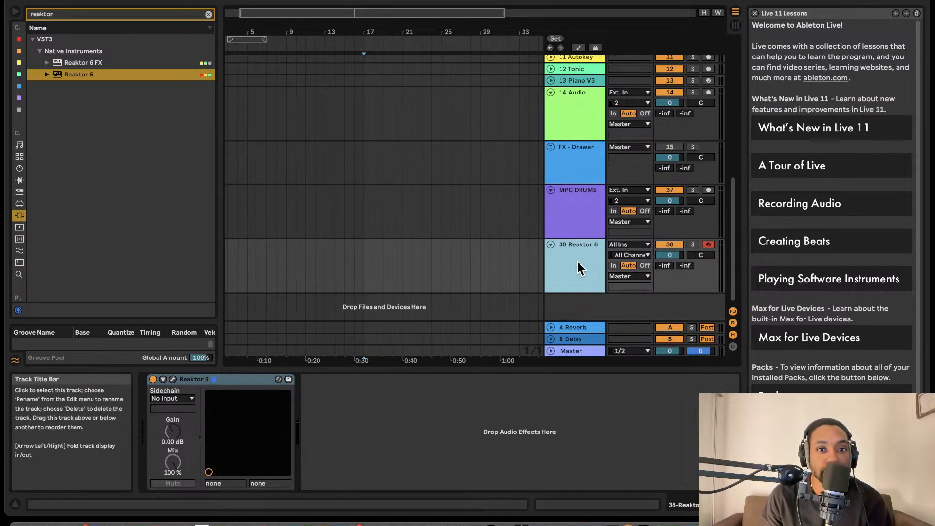
key("Delete")
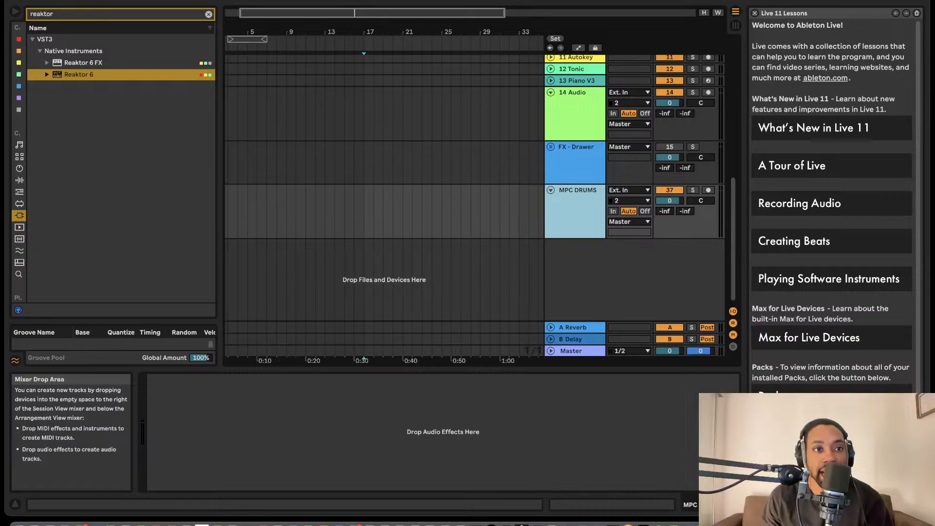
left_click_drag(80, 74, 577, 272)
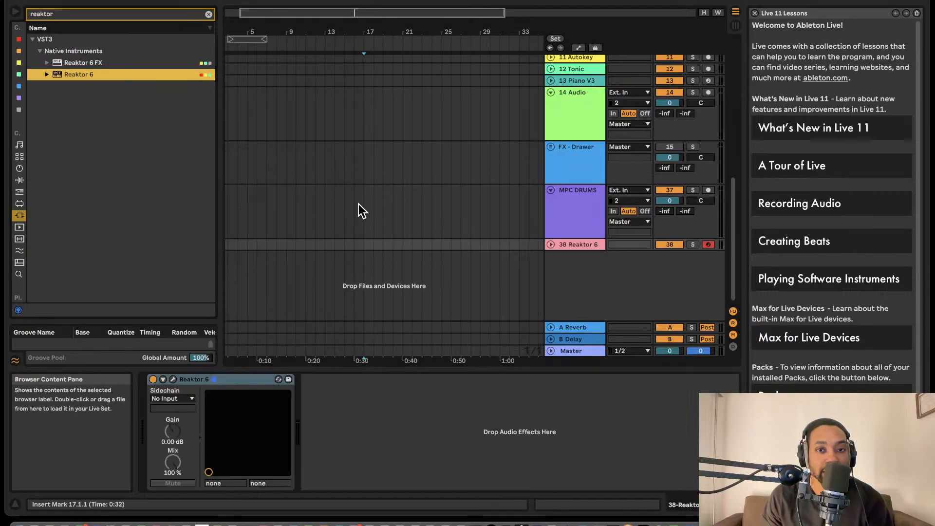
left_click(212, 14)
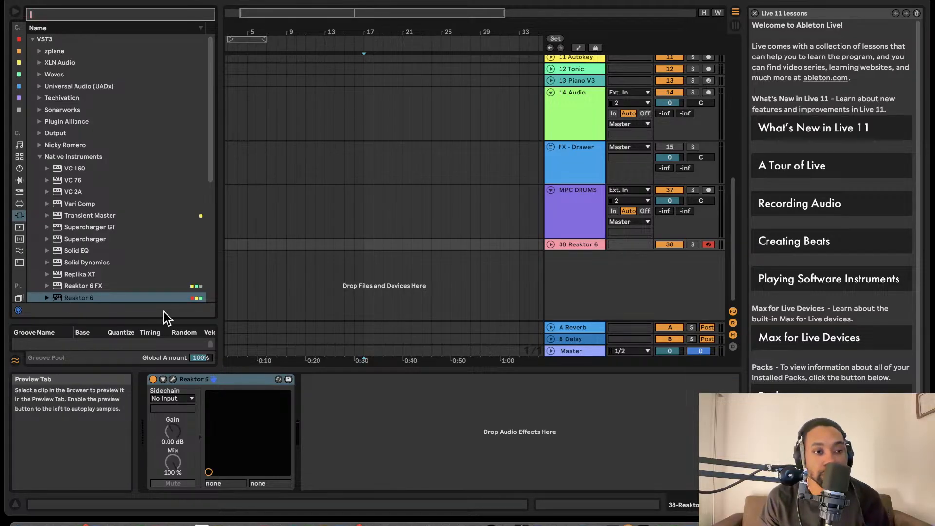
- Open the Reaktor 6 plug-in, choose Build with edit mode enabled, and enlarge its window
left_click(173, 381)
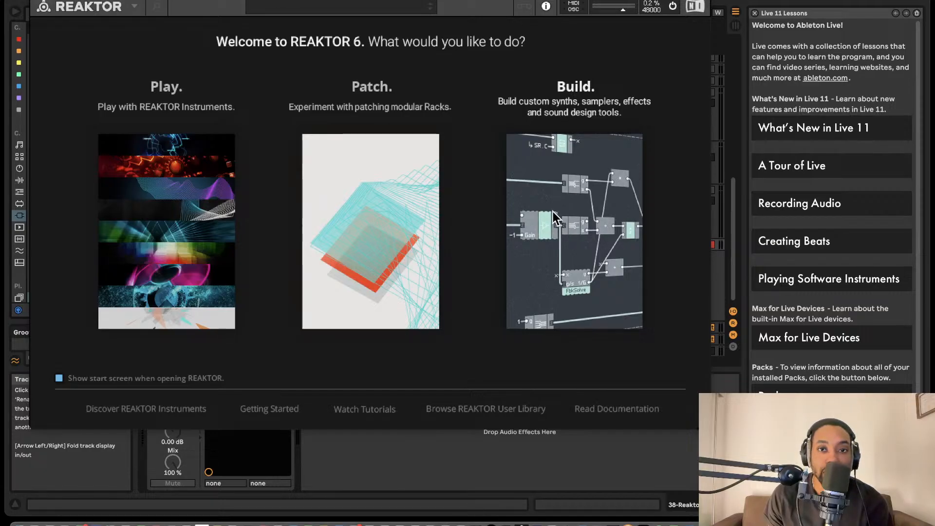
left_click(586, 209)
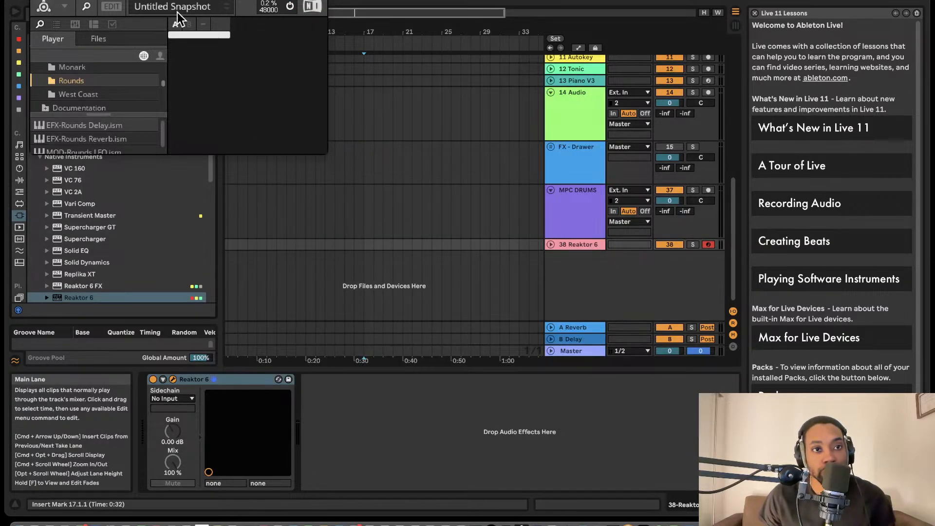
left_click(112, 6)
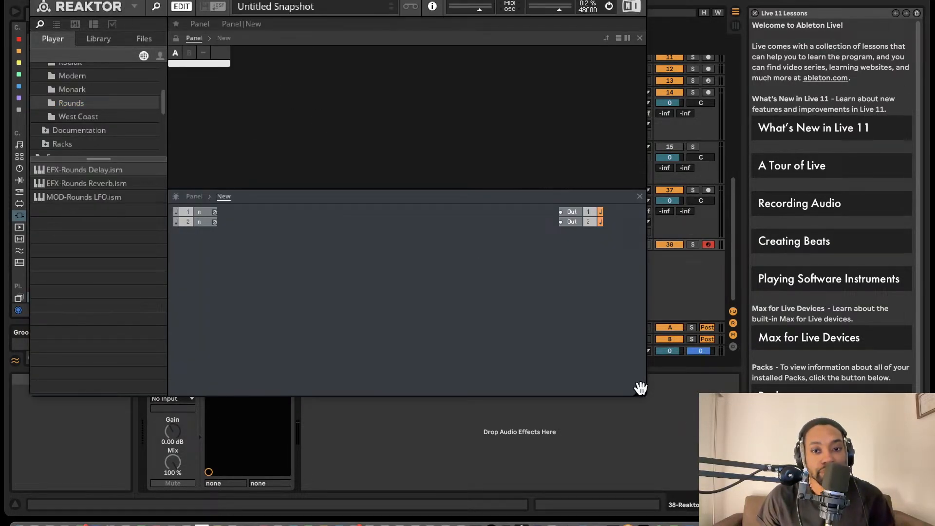
left_click_drag(642, 392, 856, 466)
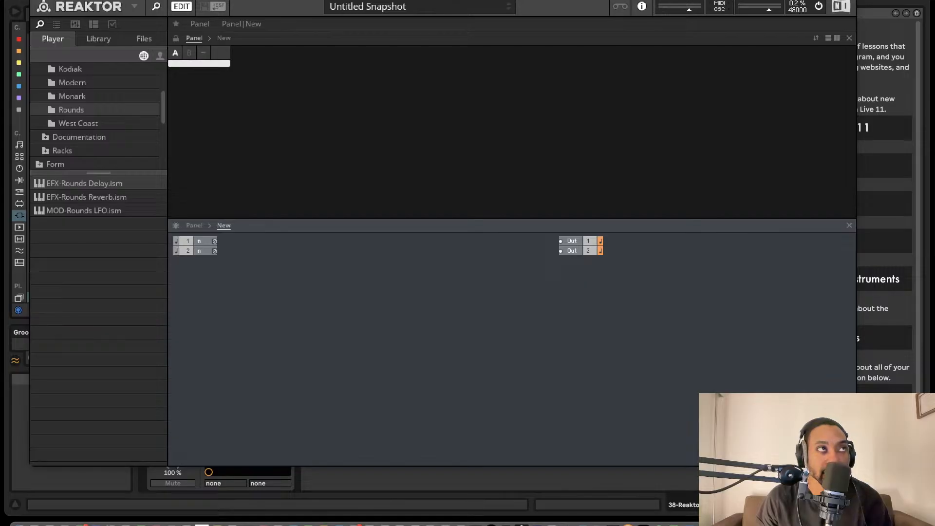
key("super+Tab")
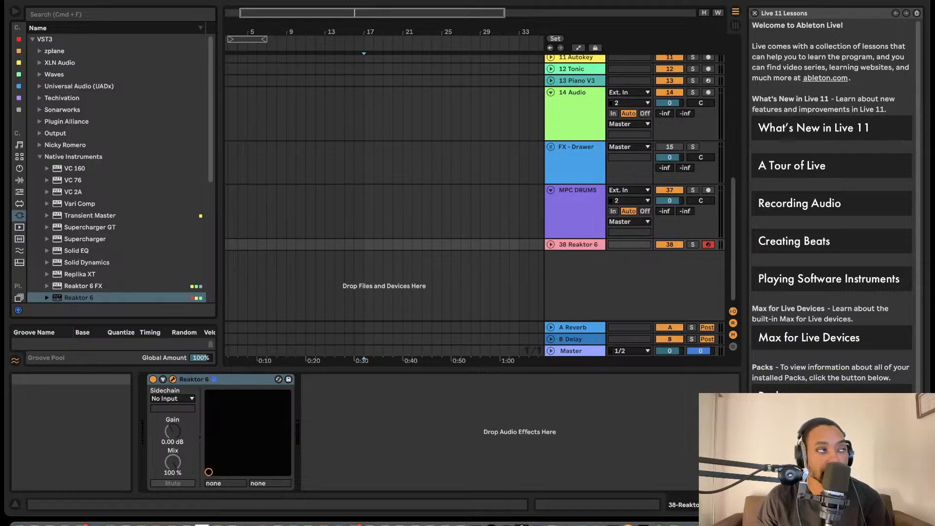
left_click(173, 379)
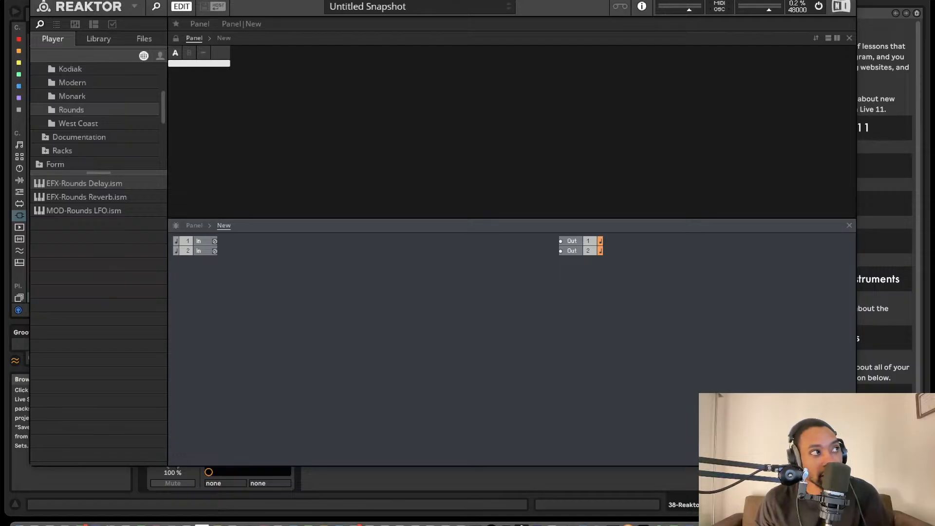
- Add the Util Note In block from the Blocks Base Util folder to the structure, beneath the input terminals
scroll(108, 114, "up", 2)
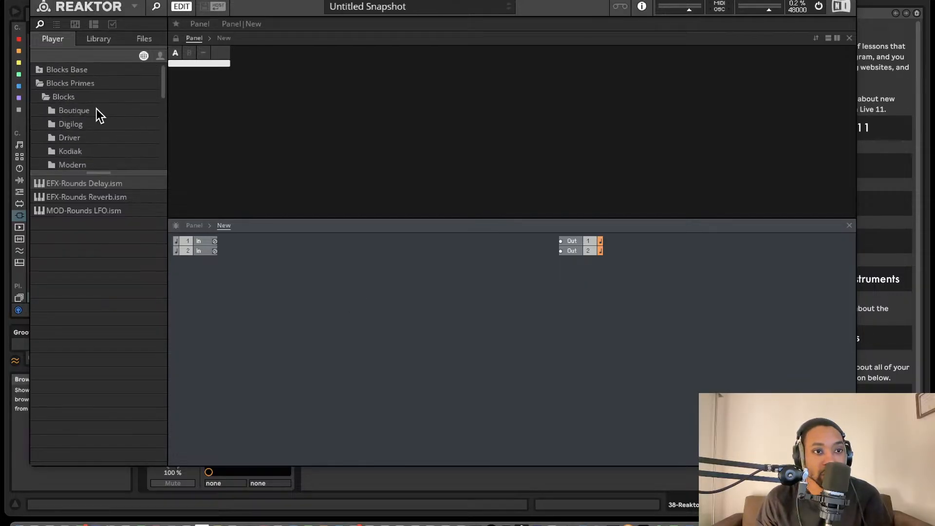
scroll(83, 113, "down", 1)
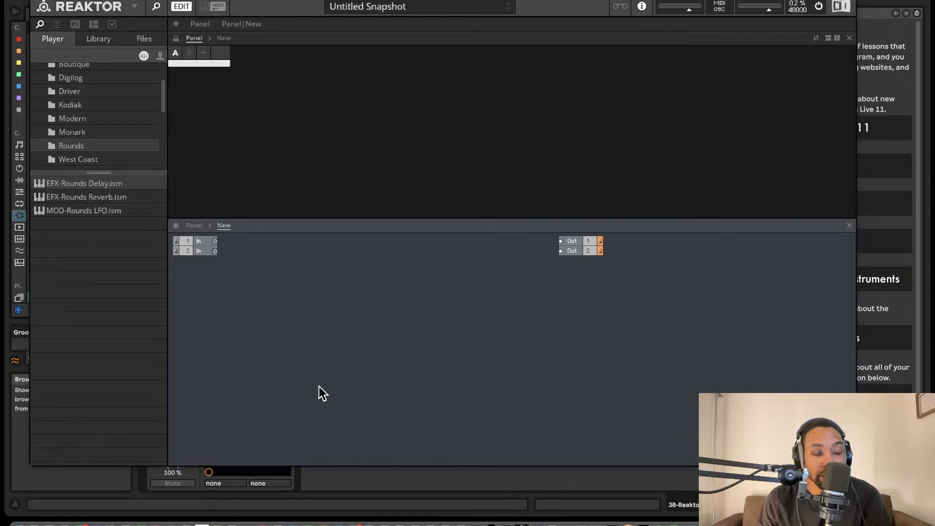
scroll(80, 119, "up", 2)
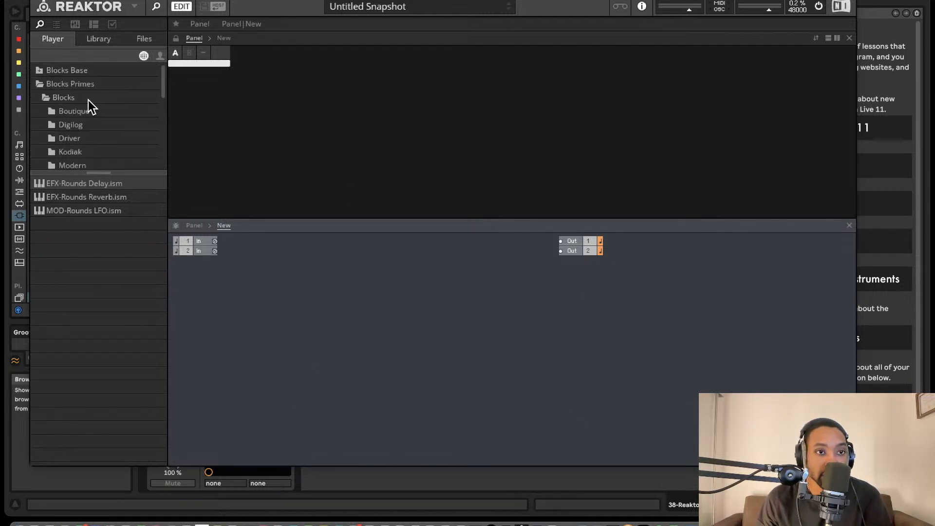
left_click(37, 72)
left_click(48, 84)
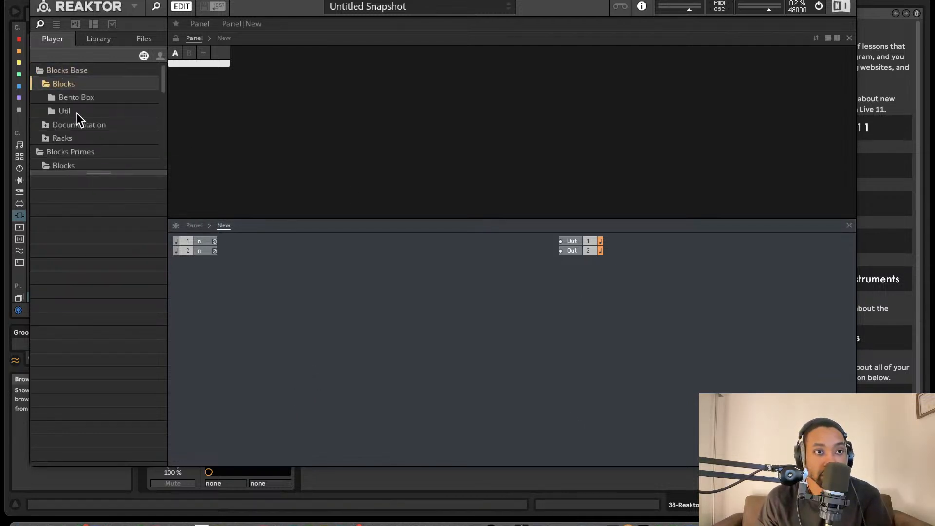
left_click(67, 99)
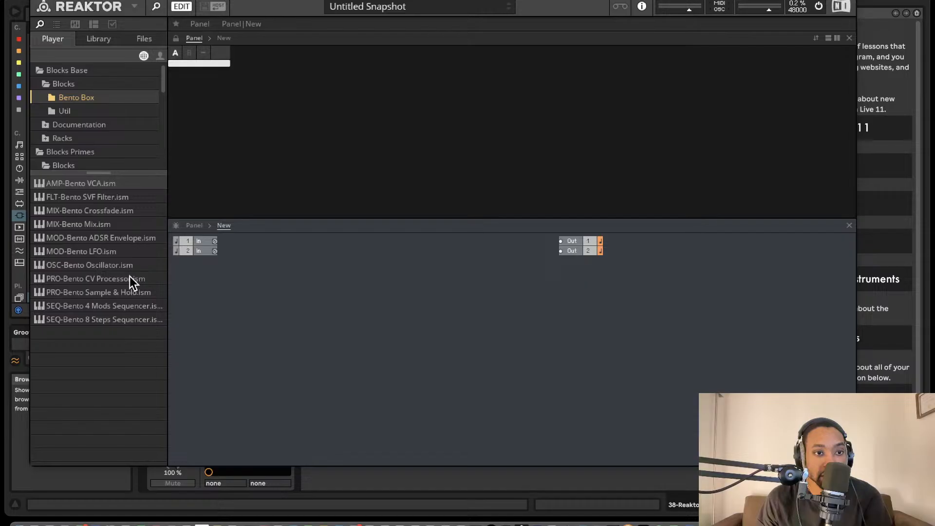
left_click(71, 115)
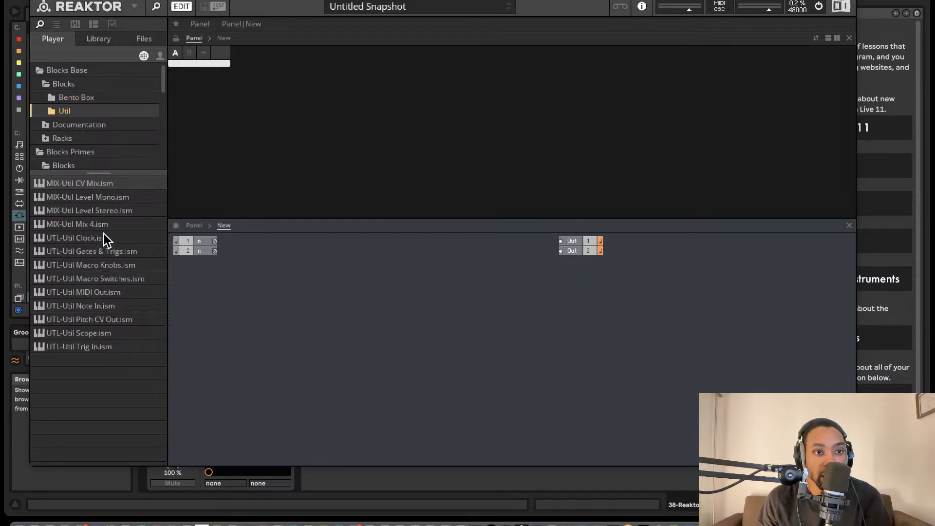
left_click_drag(95, 306, 253, 293)
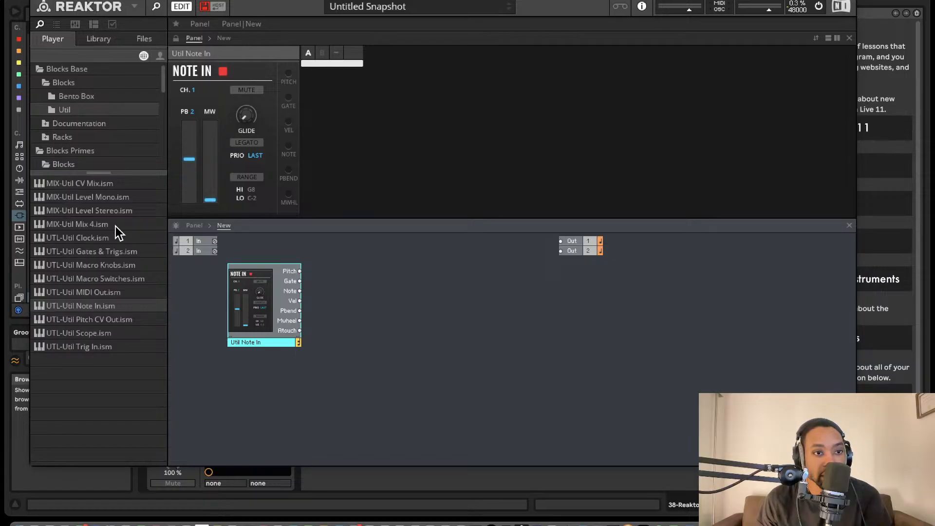
- Add a Bento Oscillator block from the Bento Box folder beside the Note In block
left_click(74, 99)
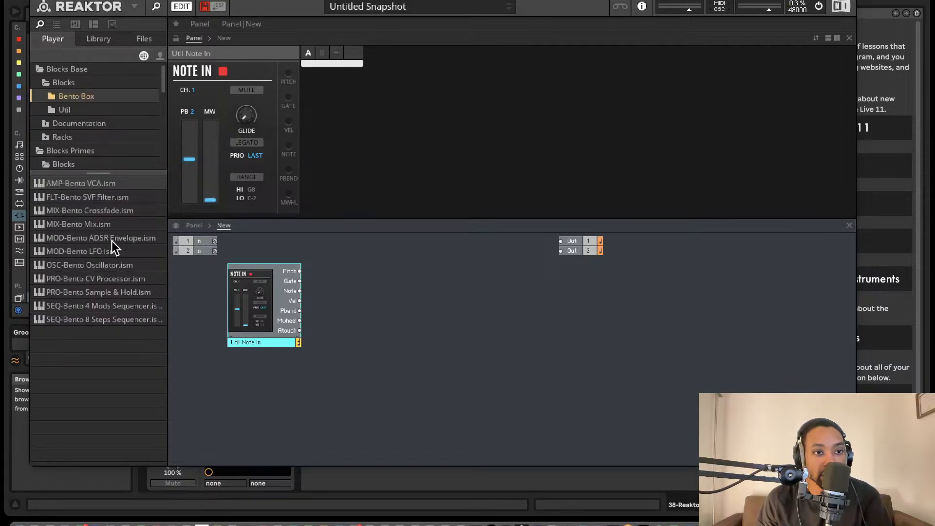
left_click_drag(111, 267, 371, 282)
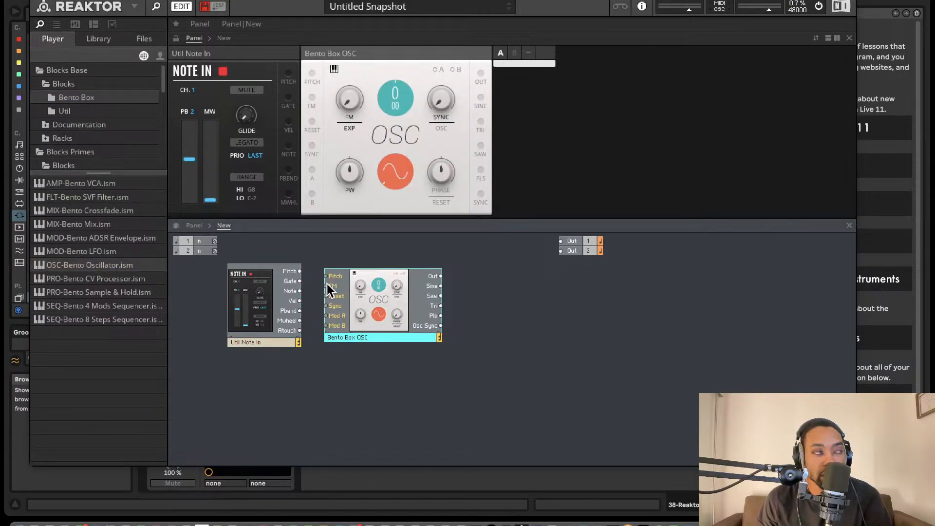
left_click(377, 193)
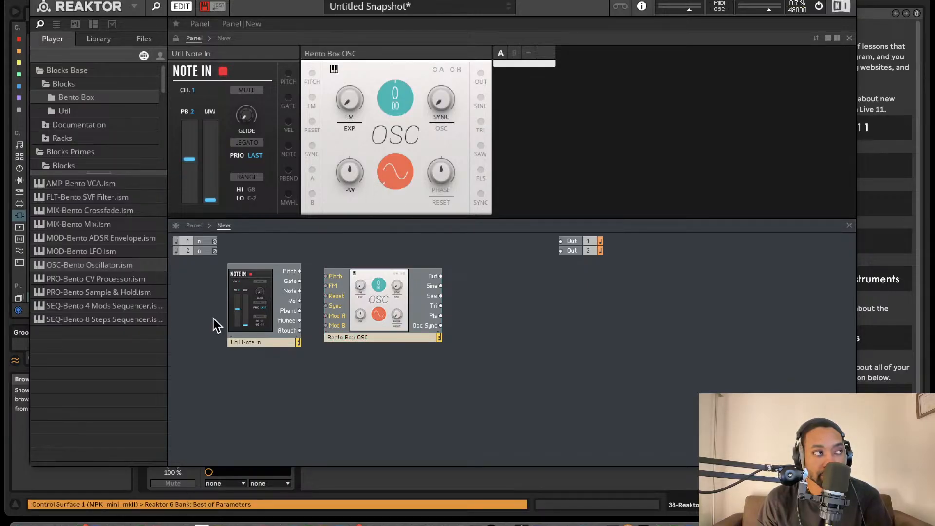
- Add a Bento ADSR Envelope block, rename it Pitch ADSR, and place it directly beneath the Note In block
left_click_drag(116, 244, 282, 390)
double_click(247, 447)
left_click(251, 443)
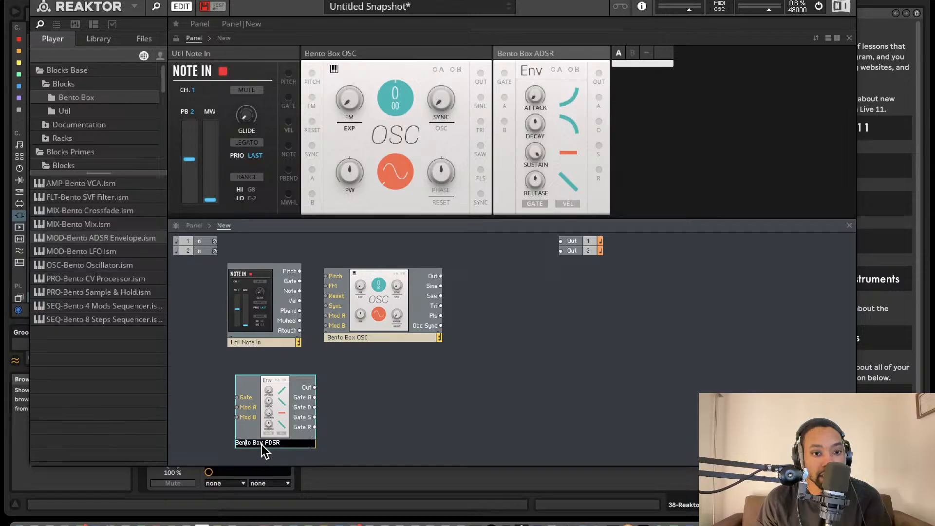
type("Pit")
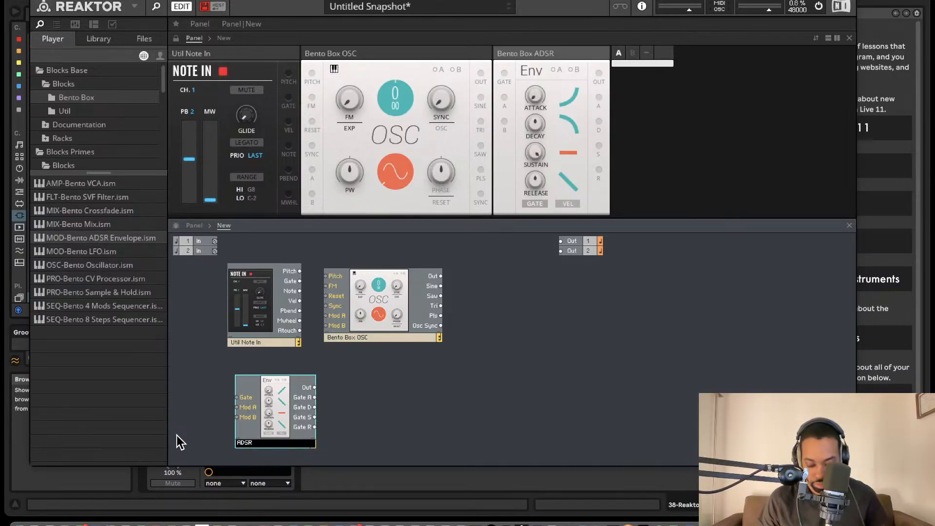
type("ch")
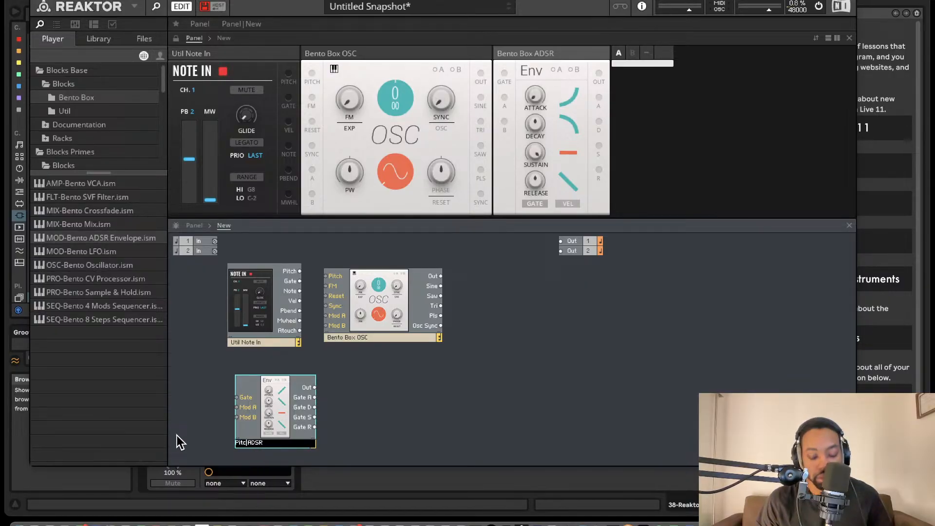
key("Return")
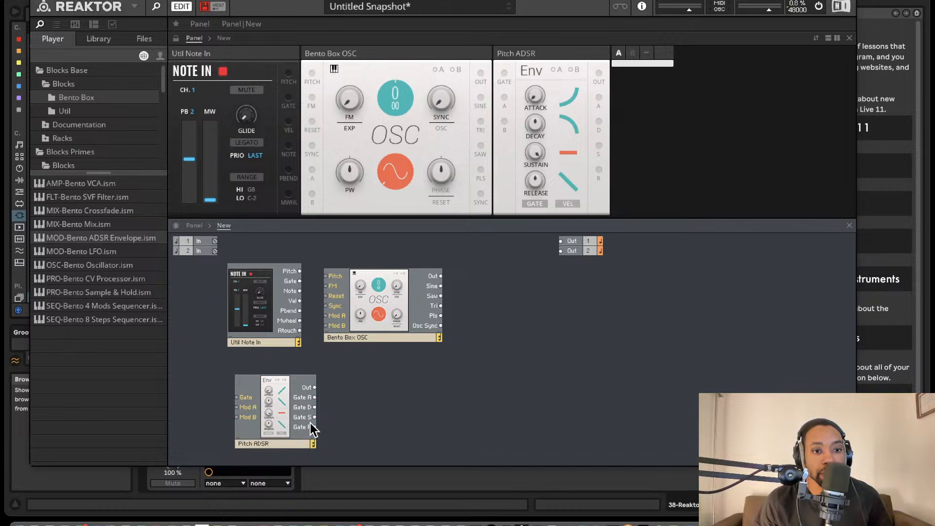
left_click_drag(287, 404, 287, 390)
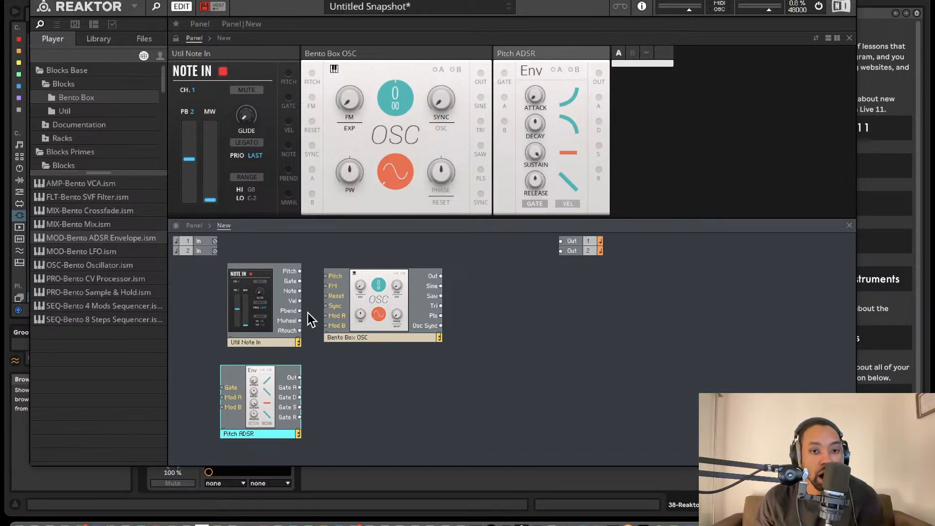
- Add a Bento VCA block after the oscillator and a Util Scope block beyond it
left_click_drag(132, 184, 507, 312)
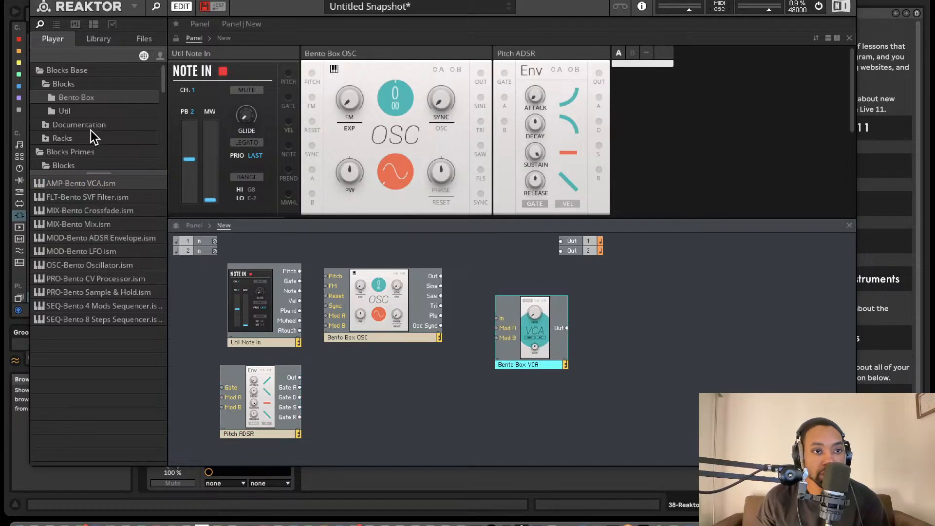
left_click(64, 111)
left_click_drag(91, 325, 696, 367)
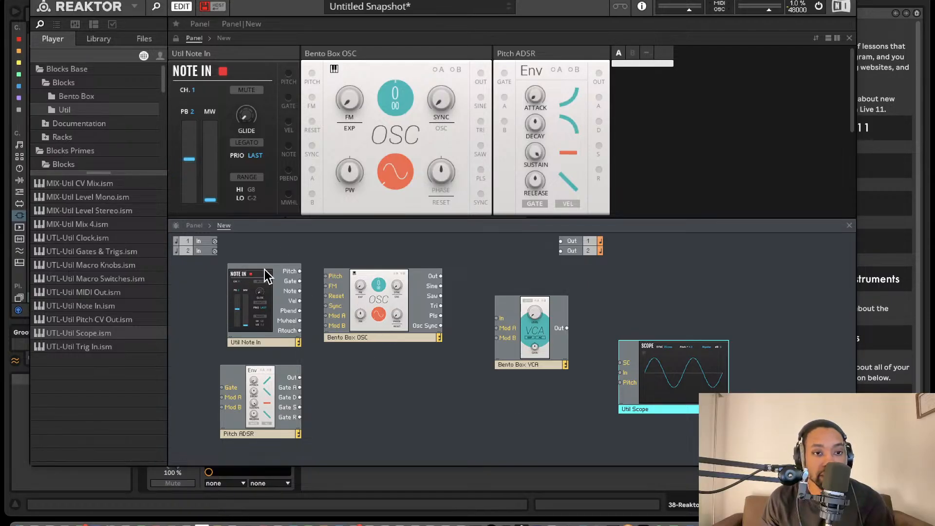
- Wire the Note In Pitch to the OSC Pitch, the OSC Out to the VCA In, and the VCA Out to outputs 1 and 2
left_click_drag(299, 271, 340, 280)
left_click_drag(441, 277, 496, 318)
left_click_drag(575, 235, 561, 242)
left_click_drag(567, 332, 561, 255)
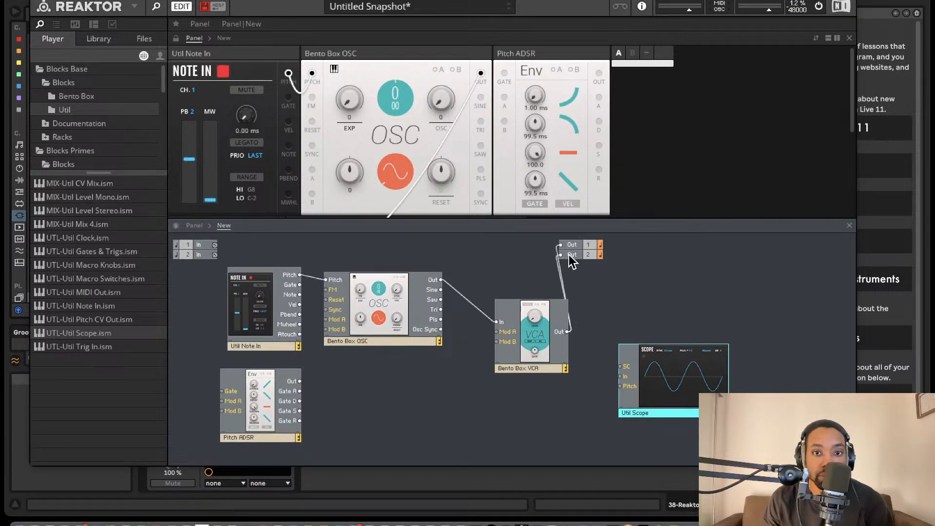
- With audio processing switched off, connect the OSC Out to the Scope In and the Pitch ADSR Out to the OSC Mod A
left_click(819, 7)
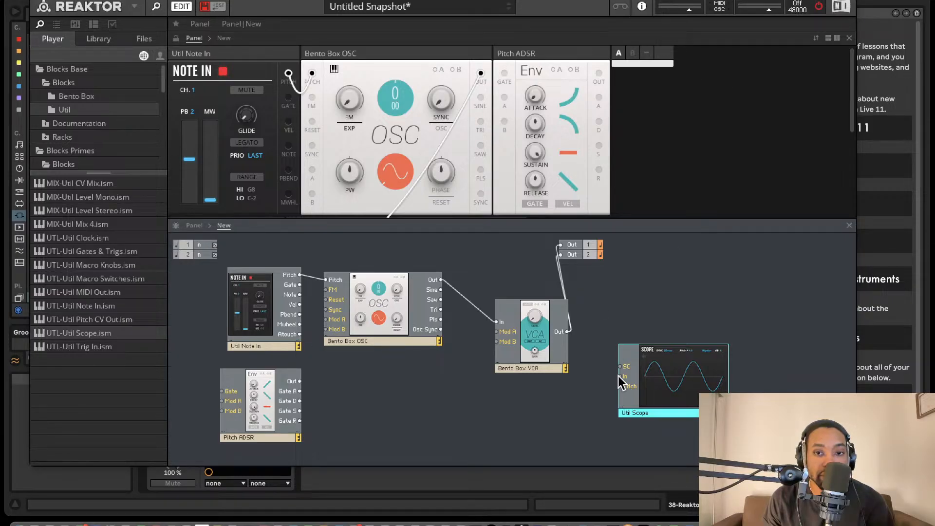
left_click_drag(622, 378, 441, 280)
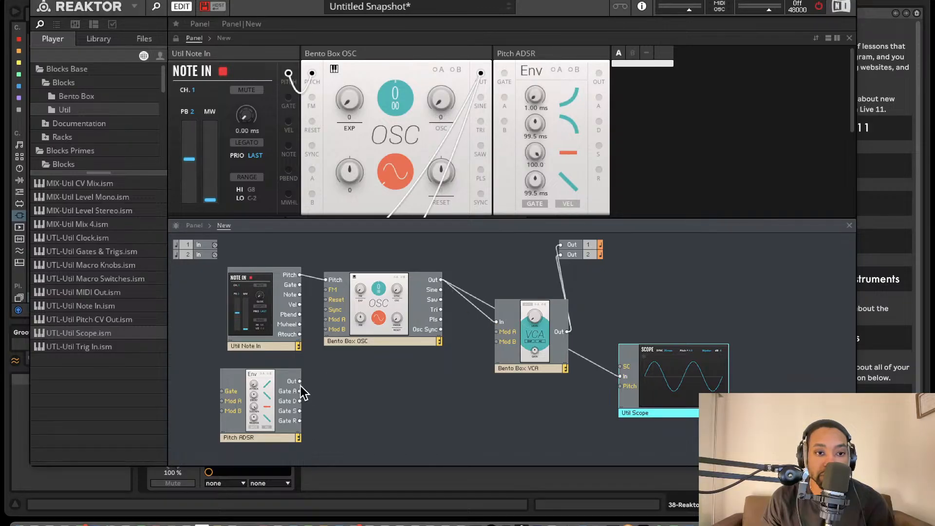
left_click_drag(300, 381, 331, 319)
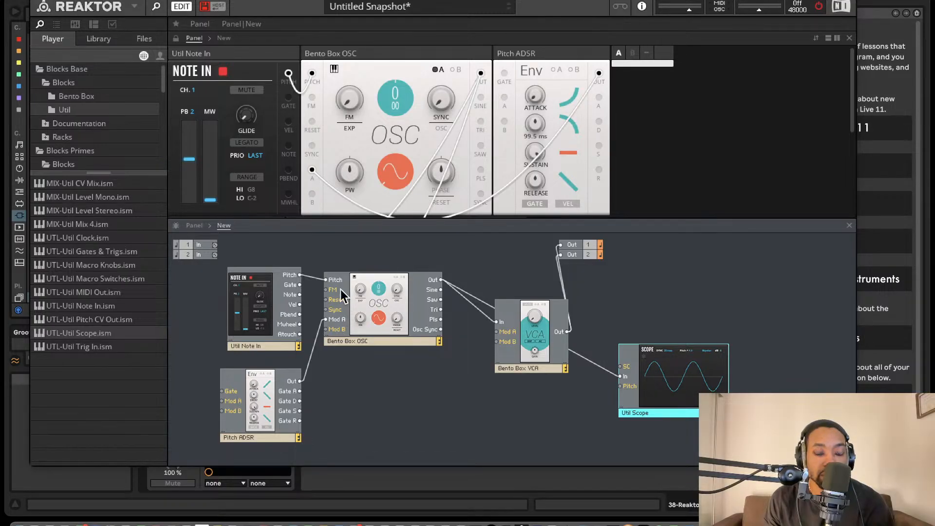
- Switch audio processing back on and examine the oscillator's waveform in the Scope and the VCA panel
left_click(819, 6)
scroll(453, 158, "down", 5)
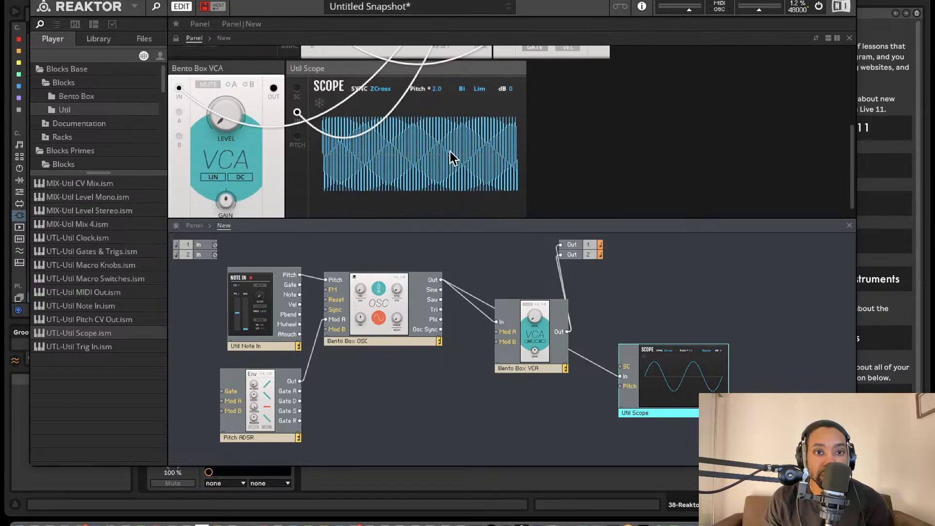
scroll(434, 178, "up", 2)
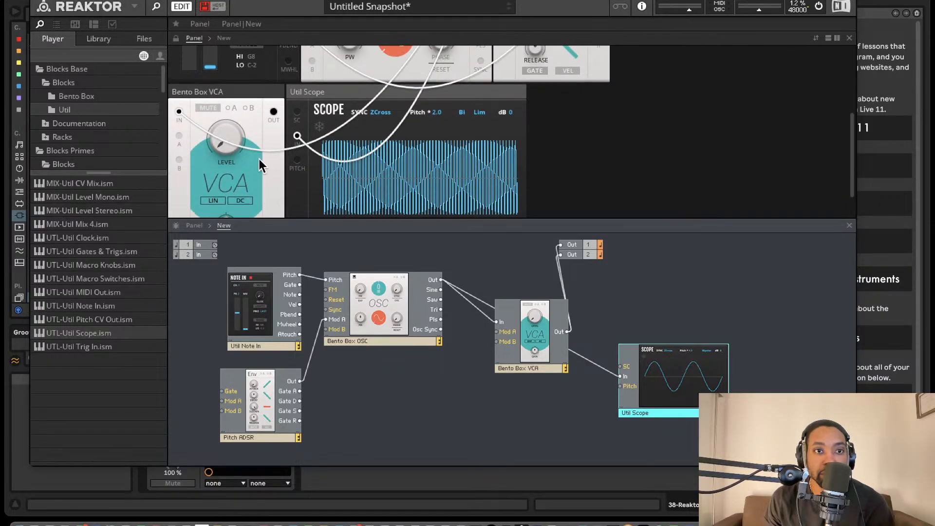
scroll(441, 131, "up", 4)
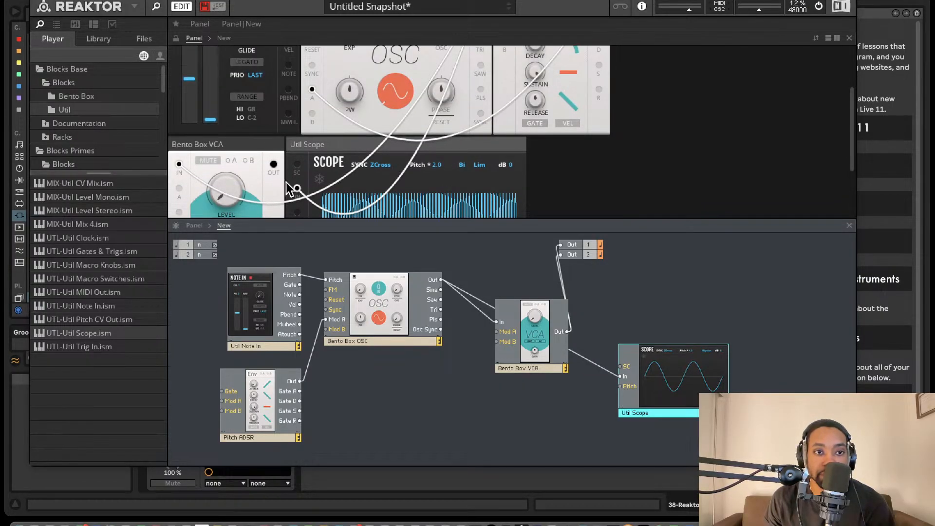
- Raise the VCA Level to about 9.6 and lower the Bento OSC pitch to -18
left_click_drag(233, 194, 233, 179)
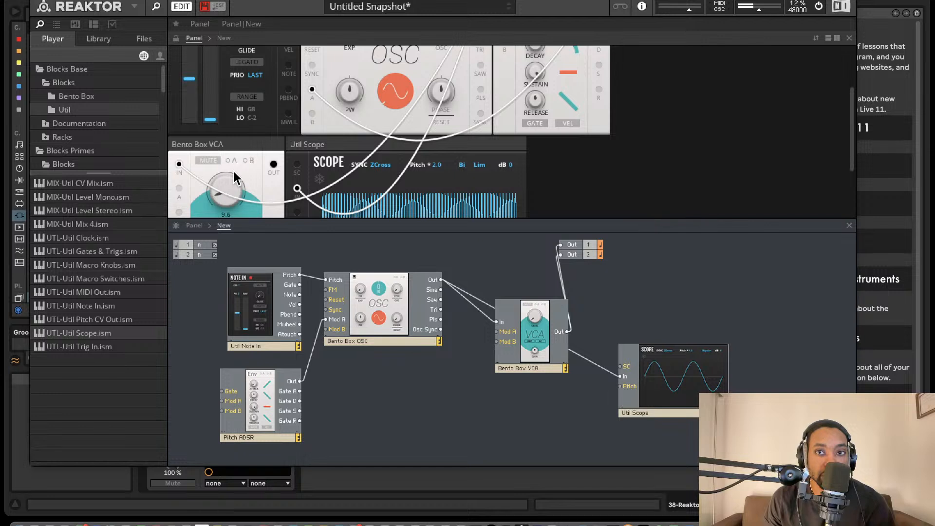
scroll(438, 121, "up", 6)
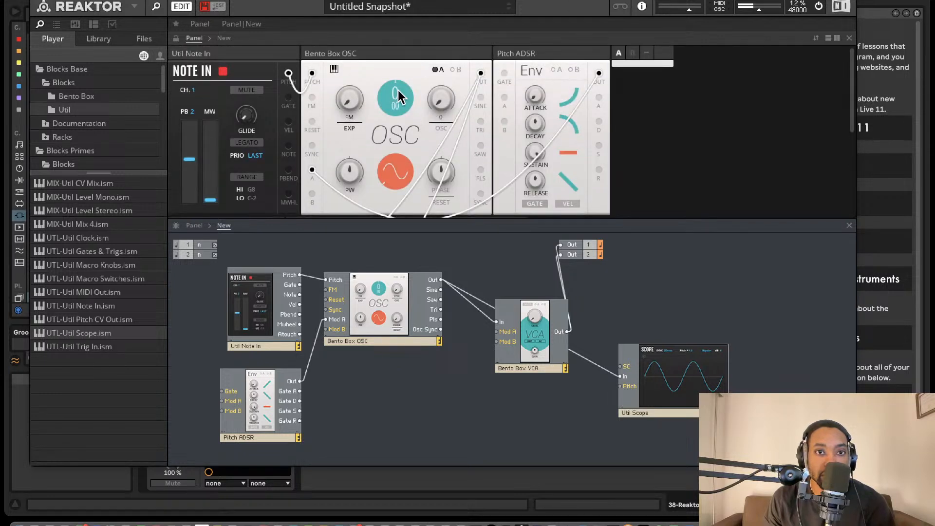
left_click_drag(399, 96, 380, 143)
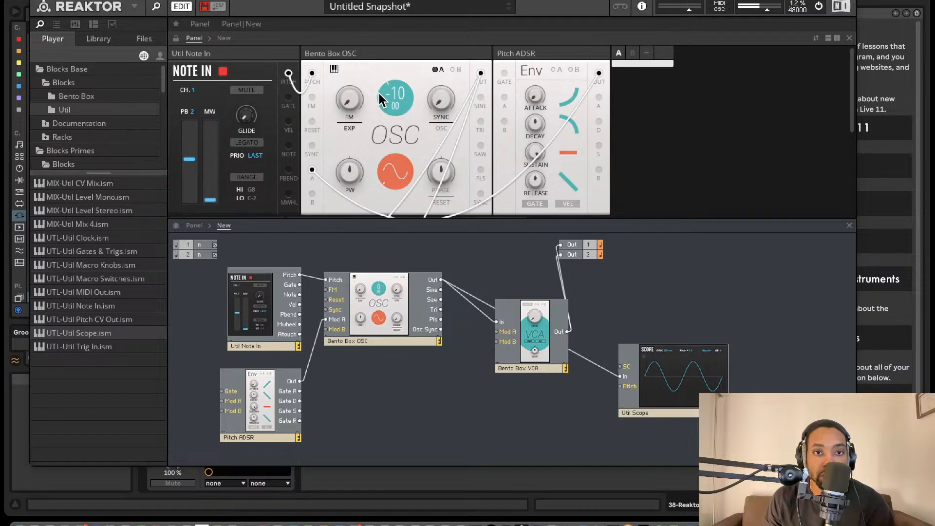
left_click_drag(385, 121, 382, 142)
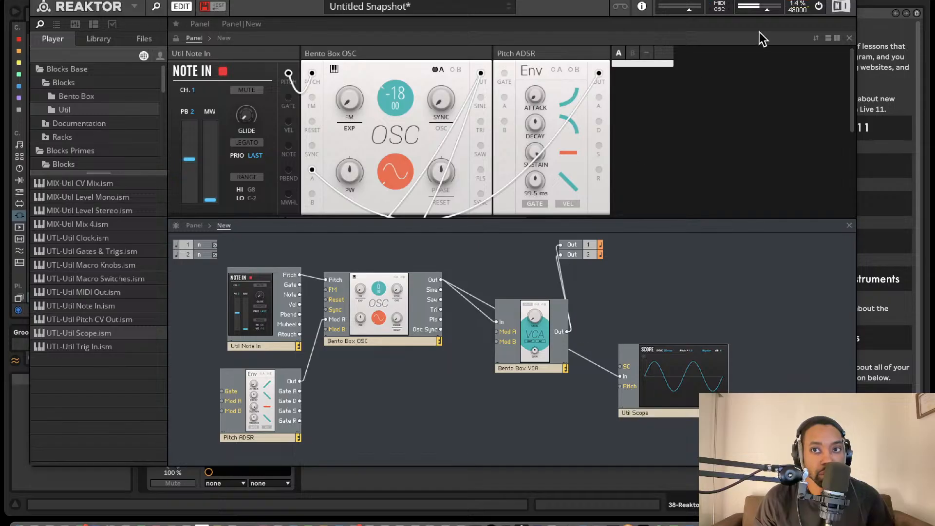
- Switch audio processing off, set the Note In Glide to 300 ms, and switch audio processing back on
left_click(819, 10)
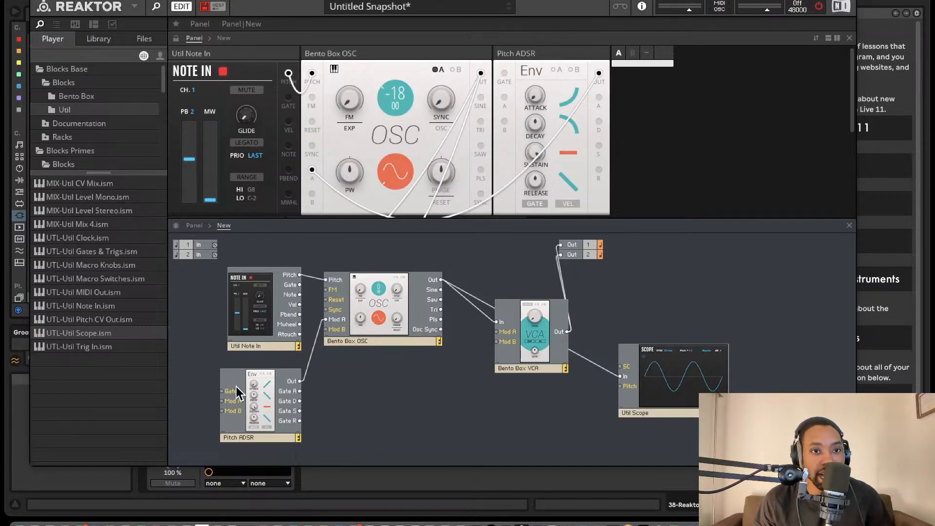
left_click_drag(249, 125, 238, 63)
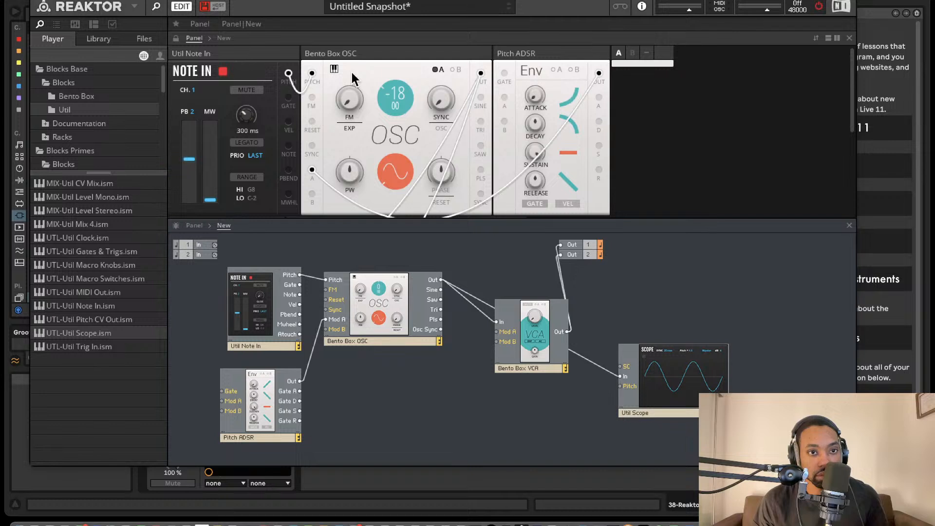
left_click(818, 6)
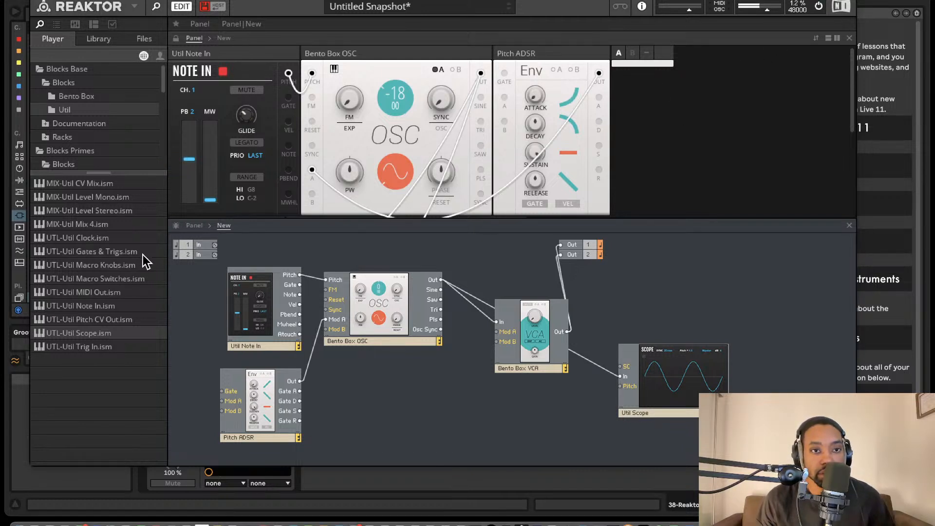
- Add a Bento ADSR Envelope block below the VCA and rename it Amp ADSR
mouse_move(361, 188)
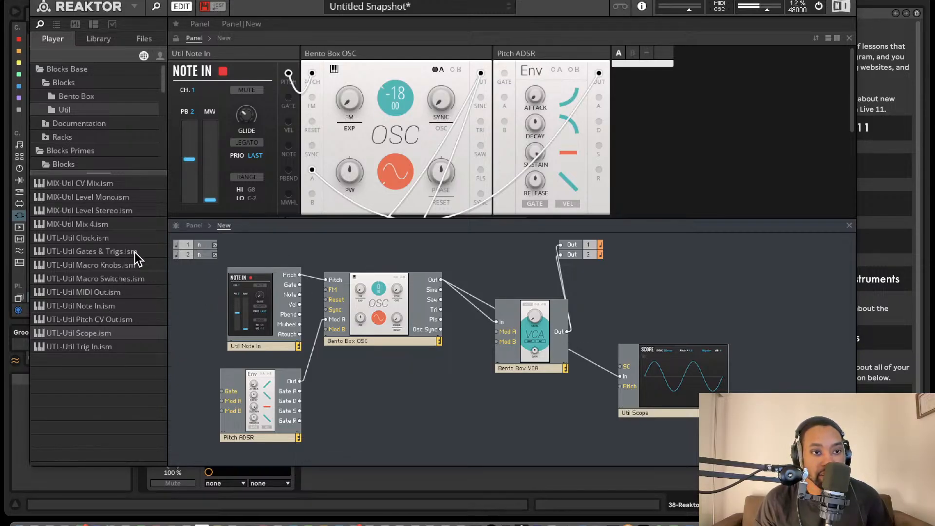
left_click(94, 98)
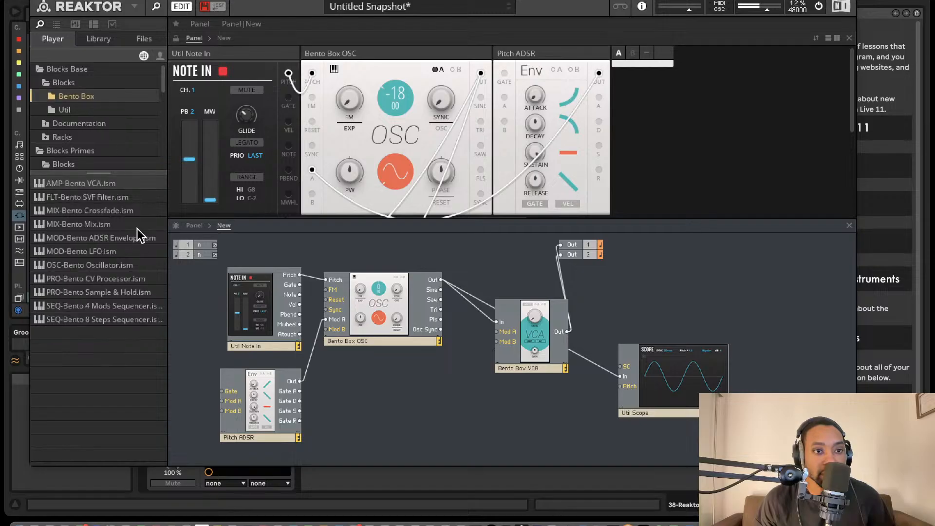
left_click_drag(121, 240, 471, 392)
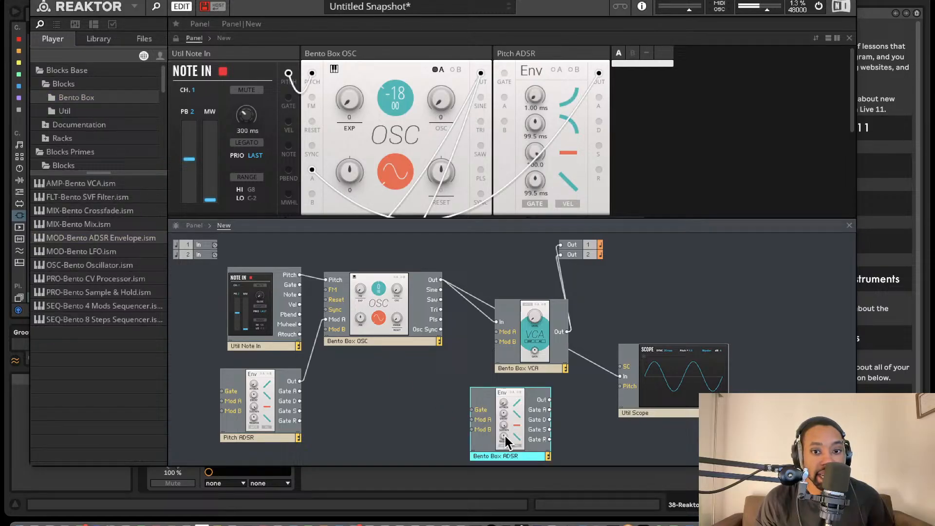
double_click(493, 458)
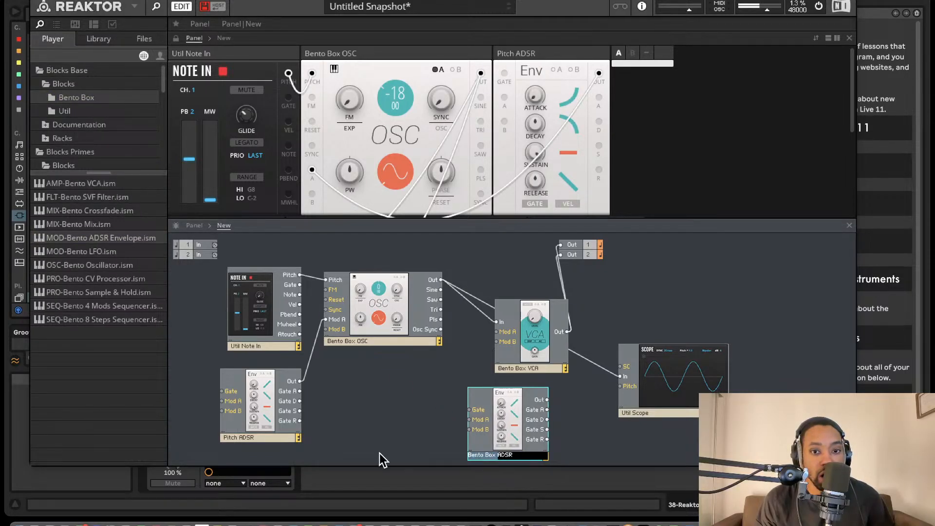
key("BackSpace")
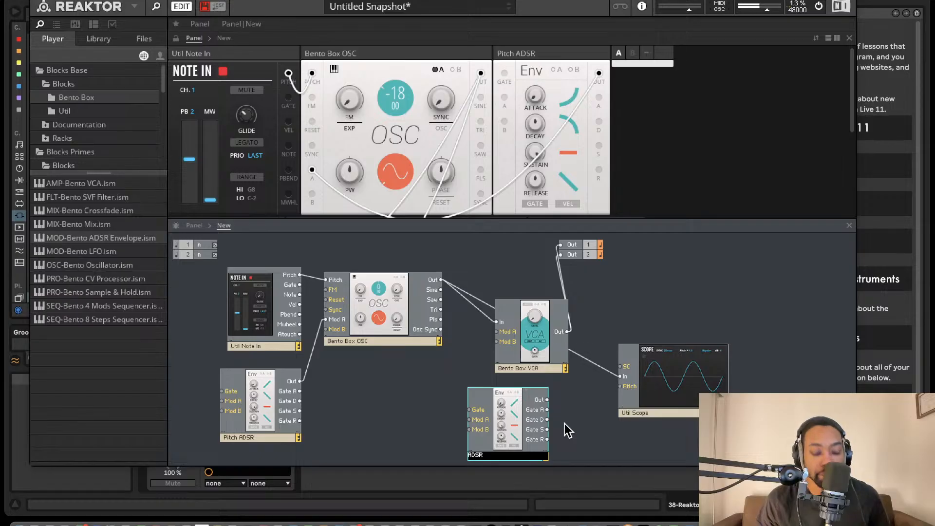
type("Amp")
left_click(566, 424)
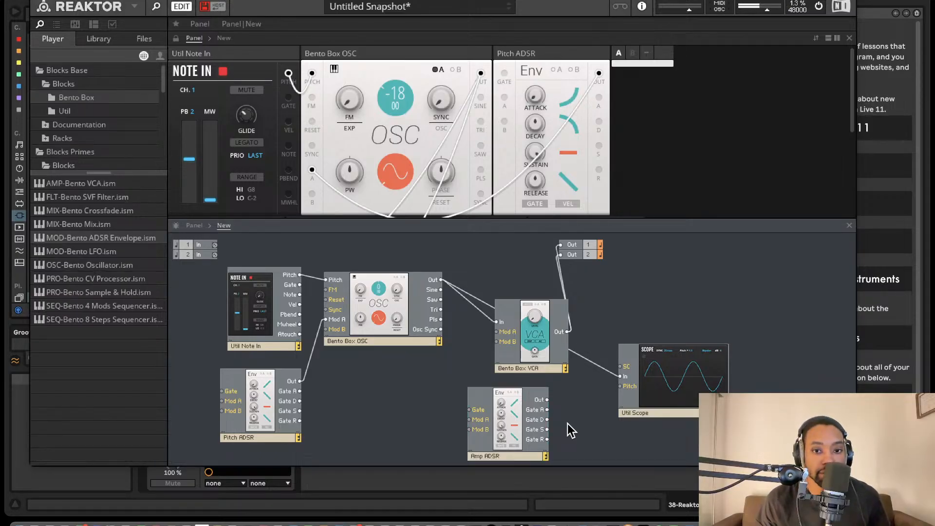
- Wire the Note In Gate to the Amp ADSR Gate and the Amp ADSR Out to the VCA Mod A
left_click_drag(475, 410, 299, 285)
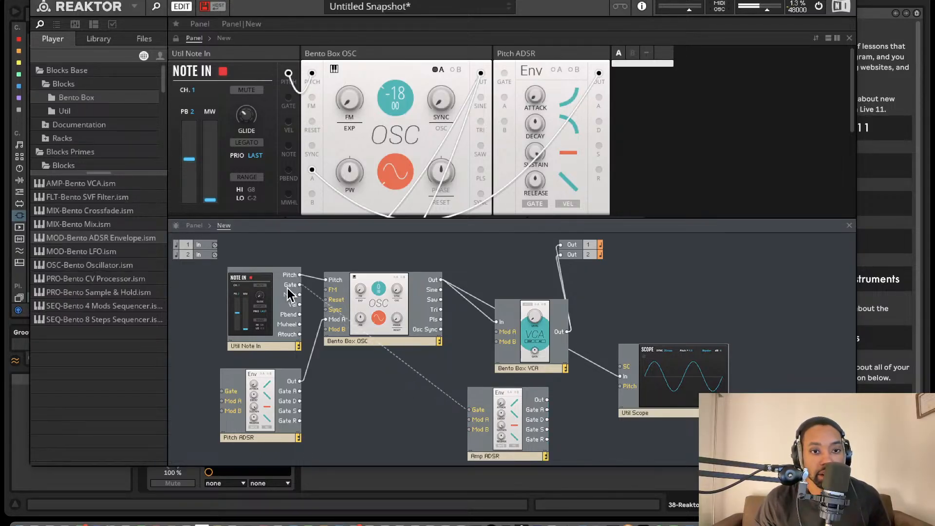
left_click_drag(546, 400, 496, 331)
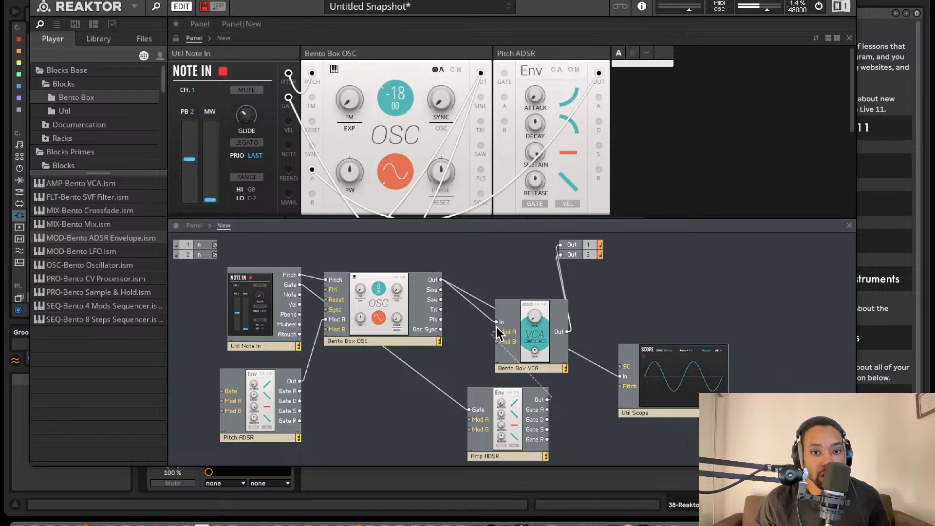
scroll(543, 149, "down", 5)
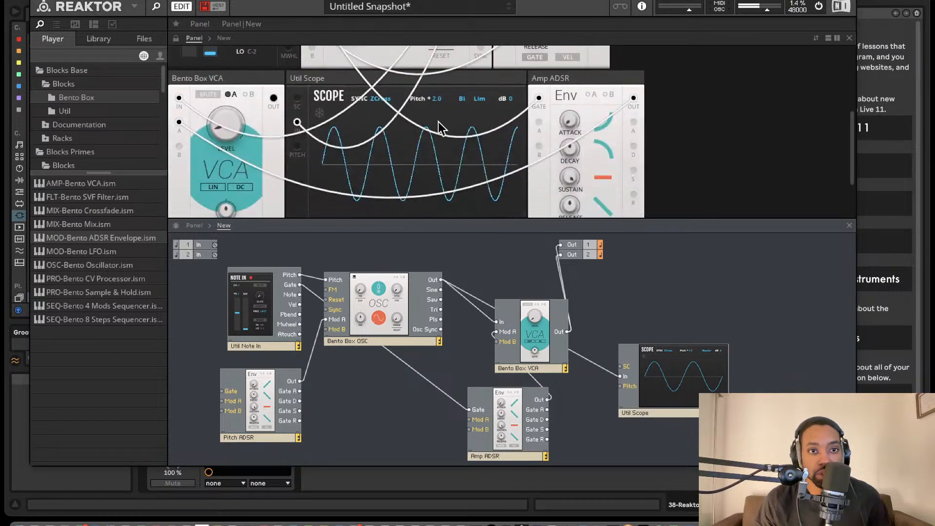
- Show the VCA's Mod A modulation amounts and raise the amount applied to its Level
left_click(229, 94)
scroll(224, 100, "up", 5)
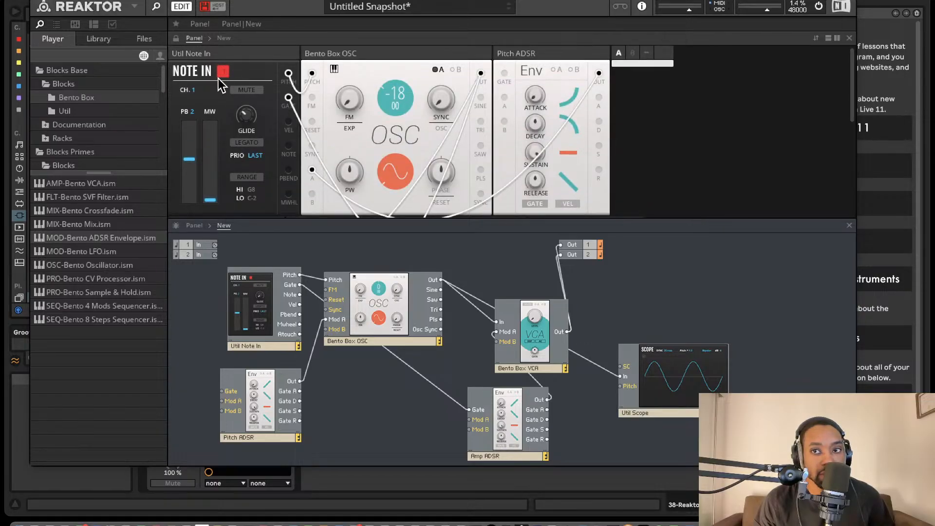
scroll(231, 106, "down", 2)
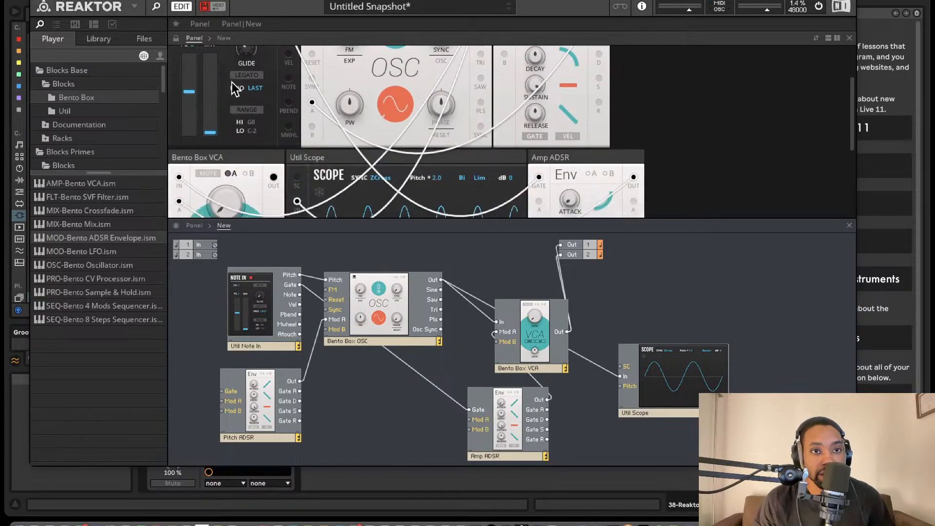
scroll(231, 83, "up", 2)
scroll(224, 73, "down", 5)
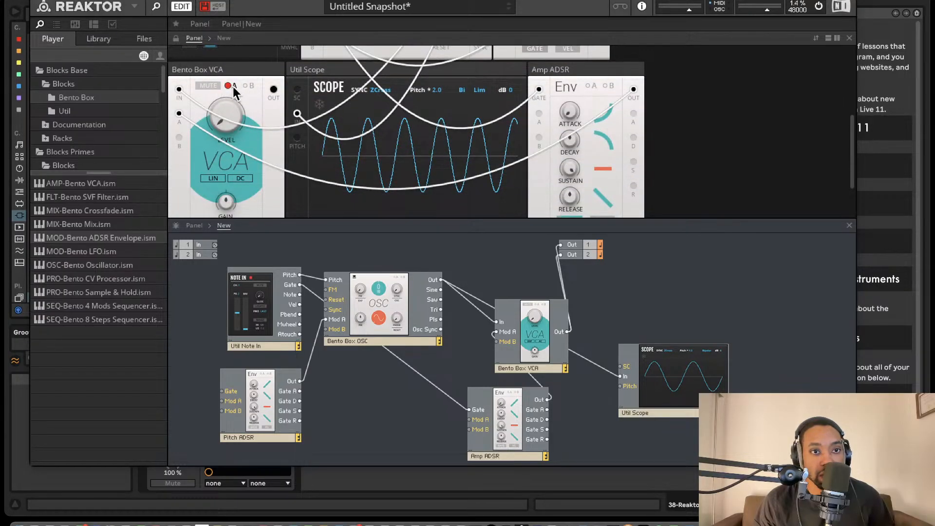
left_click(230, 86)
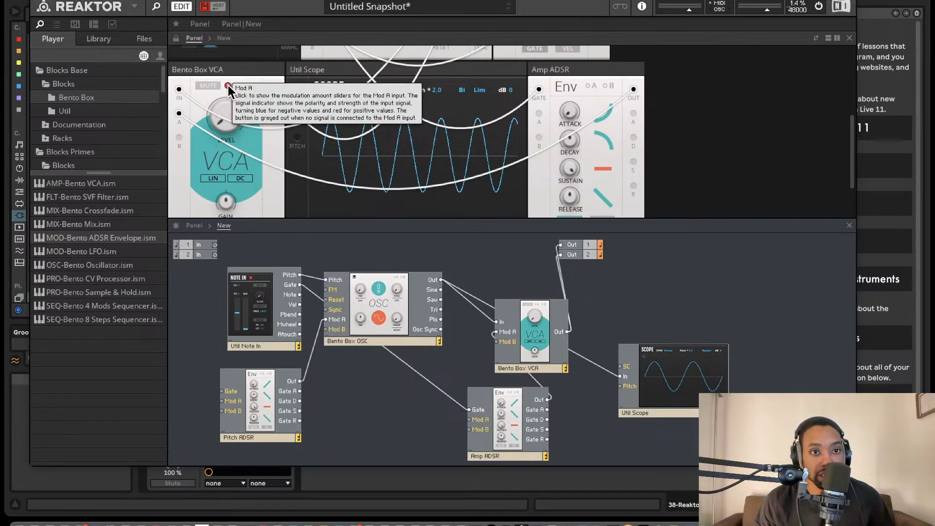
left_click(231, 86)
left_click_drag(250, 116, 254, 101)
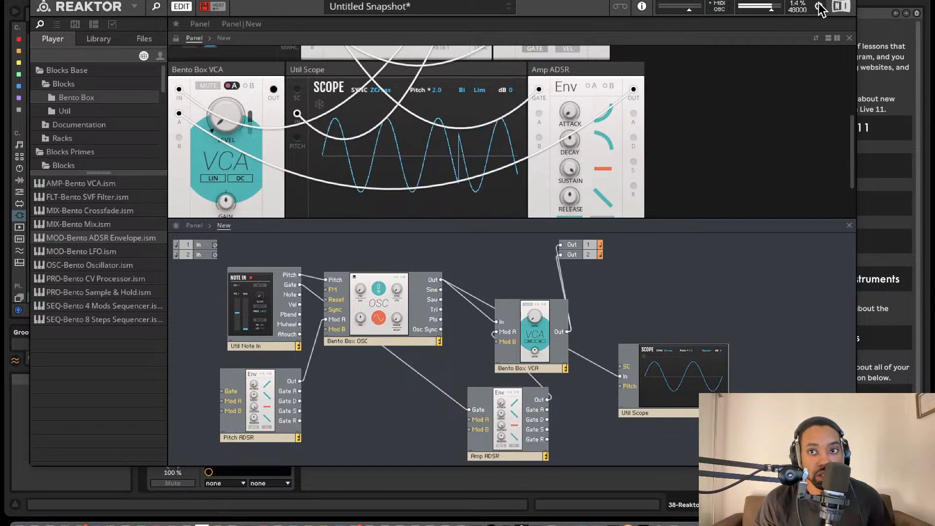
- Lower Reaktor's output level slightly and examine the Scope waveform and the oscillator and envelope panels
left_click_drag(764, 14, 758, 14)
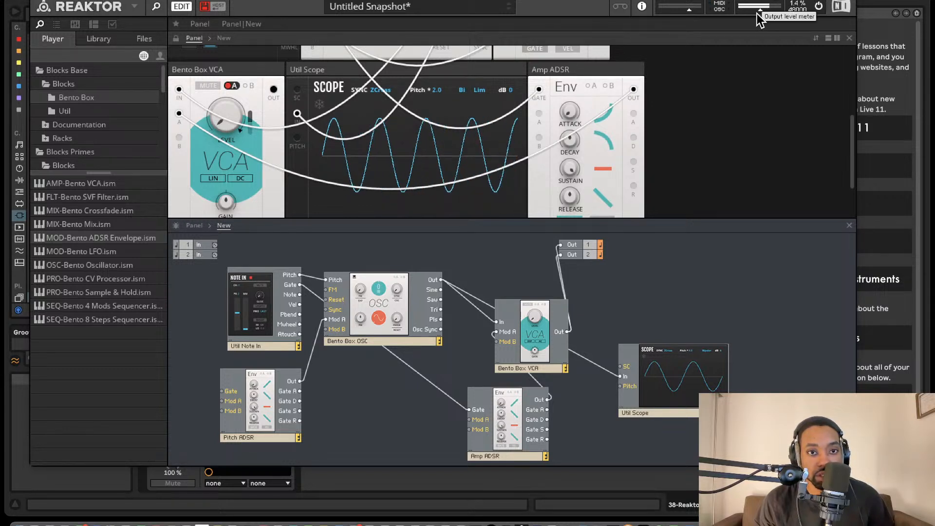
scroll(369, 177, "up", 3)
scroll(410, 133, "down", 3)
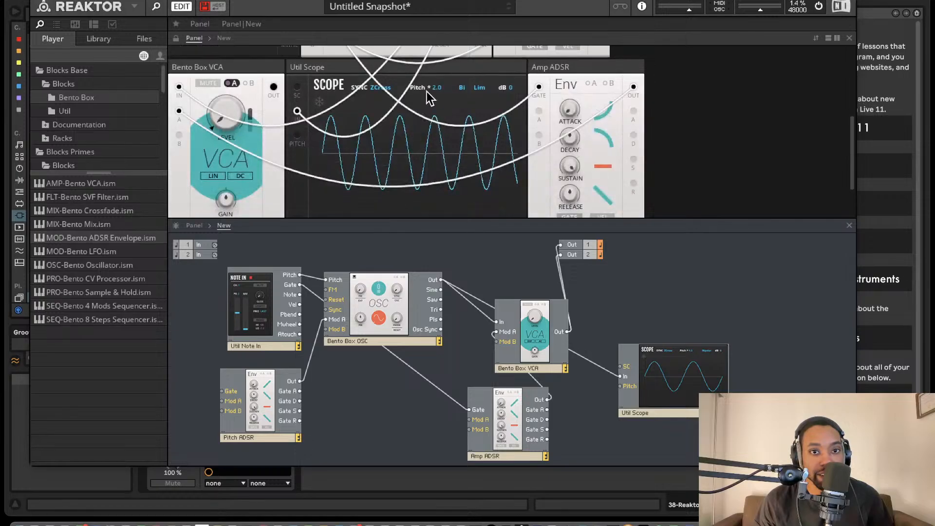
left_click_drag(446, 67, 398, 69)
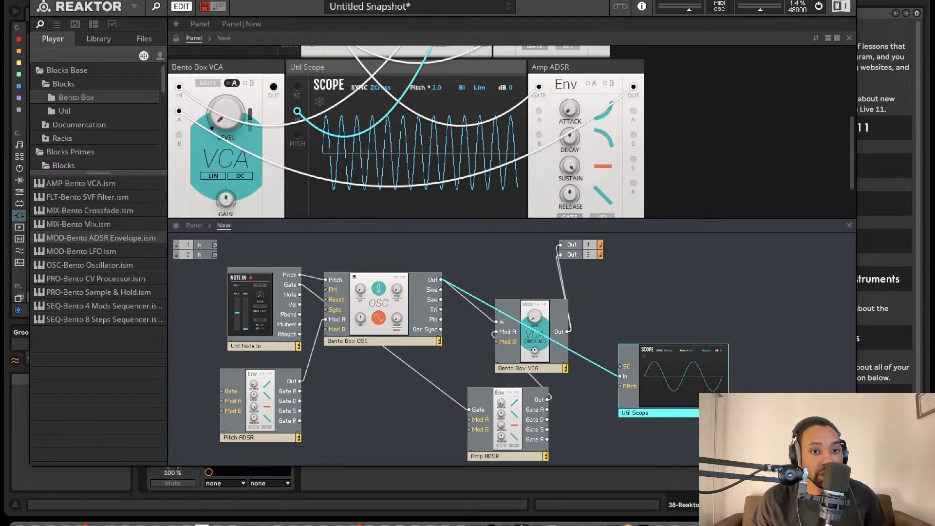
scroll(379, 177, "up", 1)
scroll(378, 177, "up", 5)
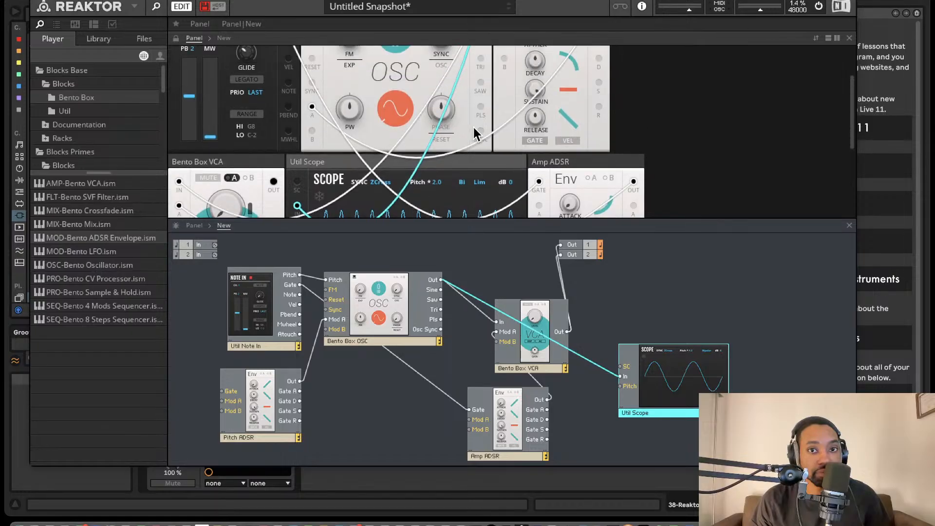
mouse_move(534, 95)
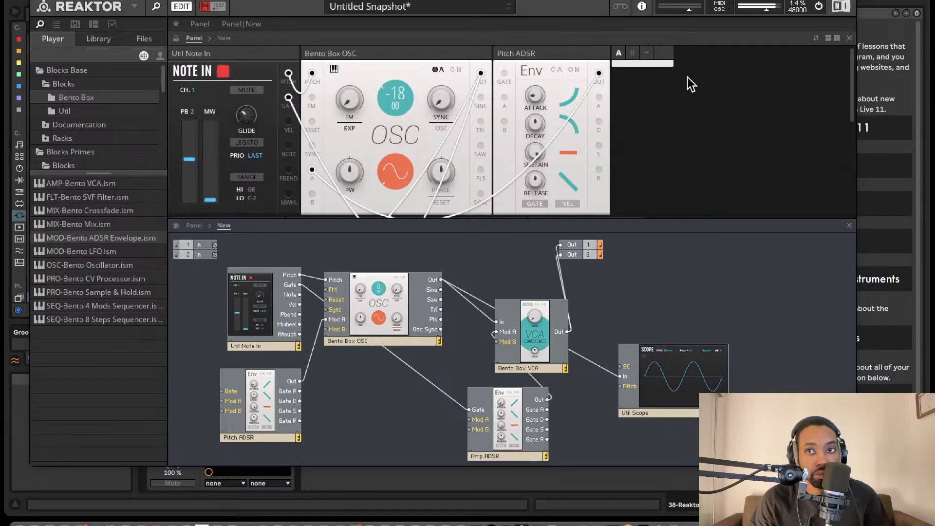
- Switch Ableton Live to Session View to check the Master level, and close the Reaktor plug-in window
left_click_drag(706, 1, 423, 18)
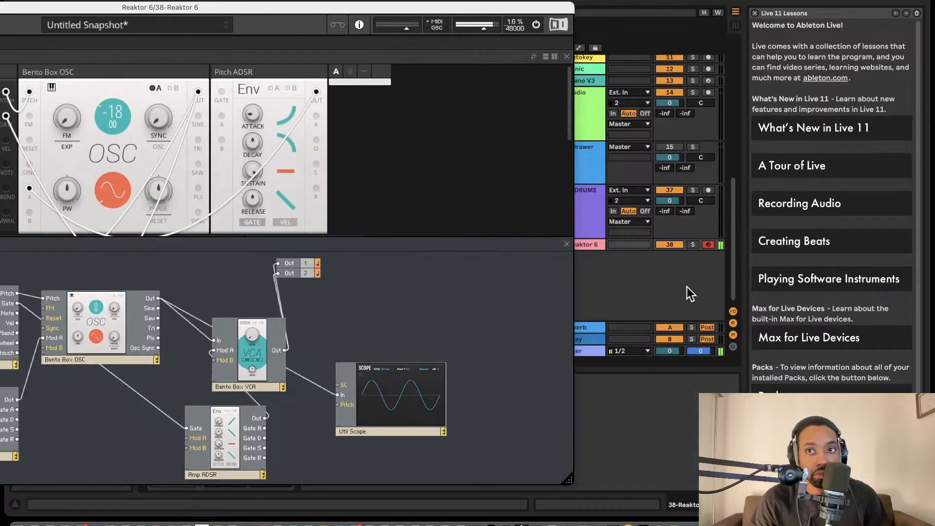
key("Tab")
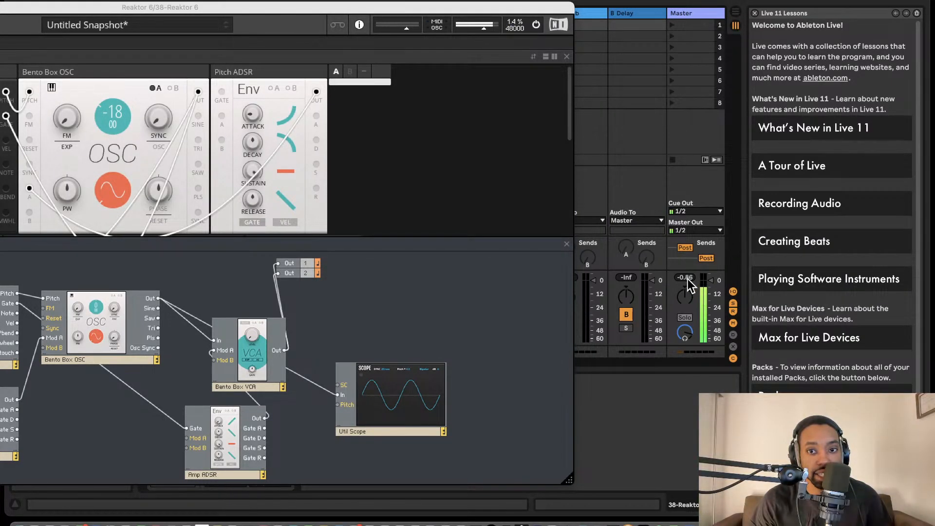
left_click_drag(487, 7, 560, 0)
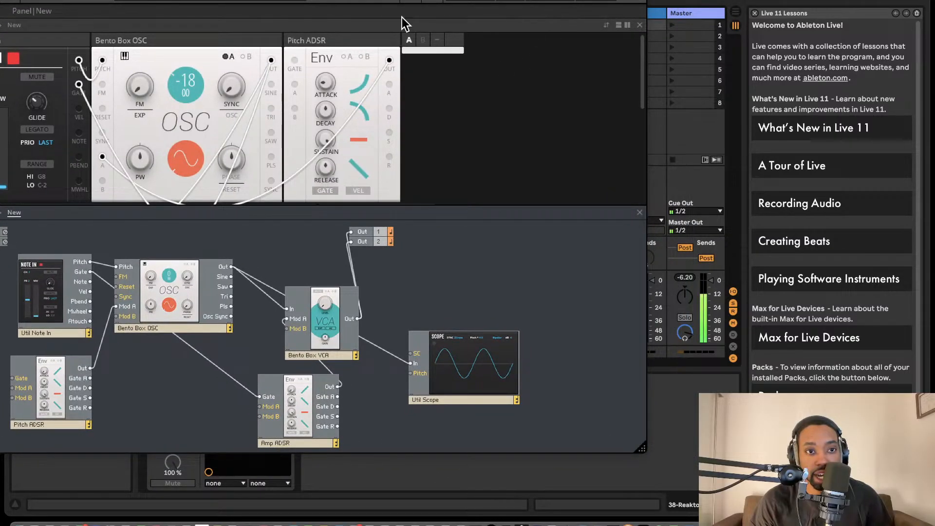
left_click_drag(122, 0, 370, 3)
left_click(76, 3)
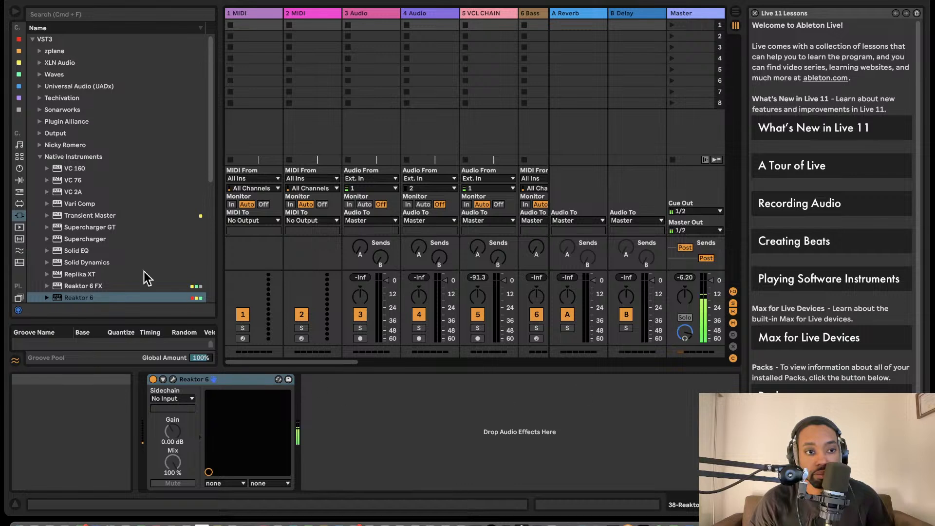
left_click(52, 15)
type("uti")
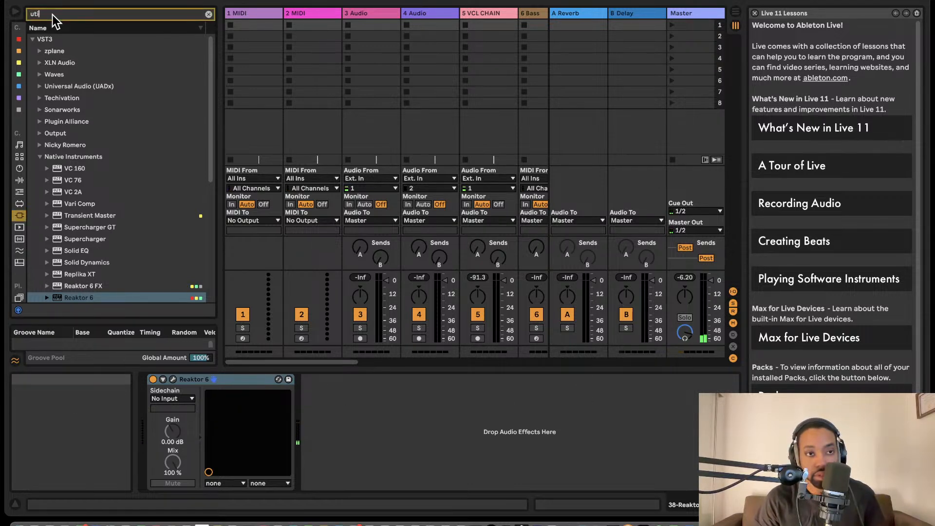
type("lyt")
left_click(17, 162)
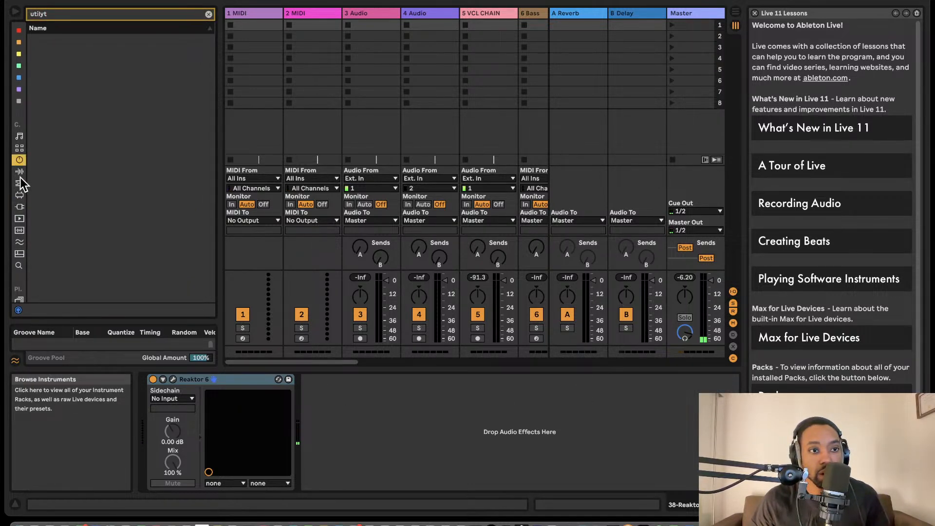
left_click(19, 146)
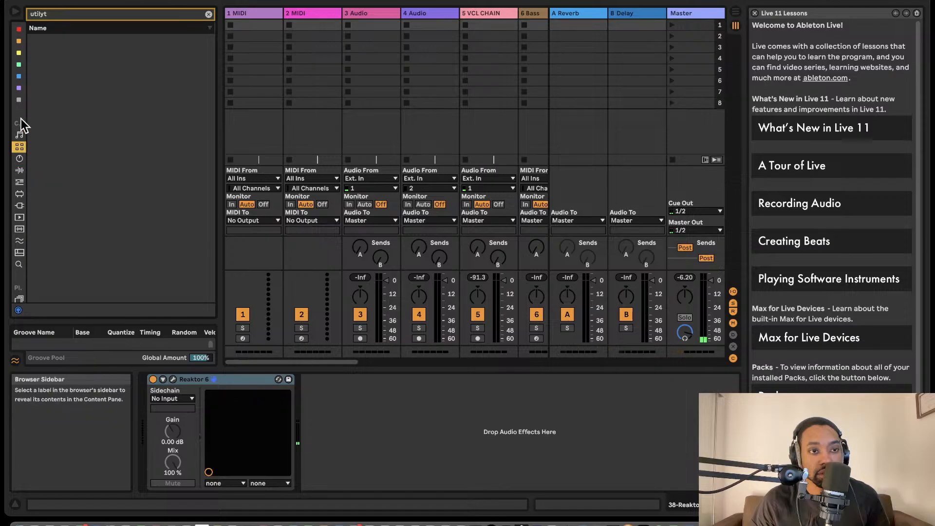
left_click(209, 13)
- Add a Utility from the Utilities audio effects after Reaktor 6 and raise its gain to 11.1 dB
left_click(20, 145)
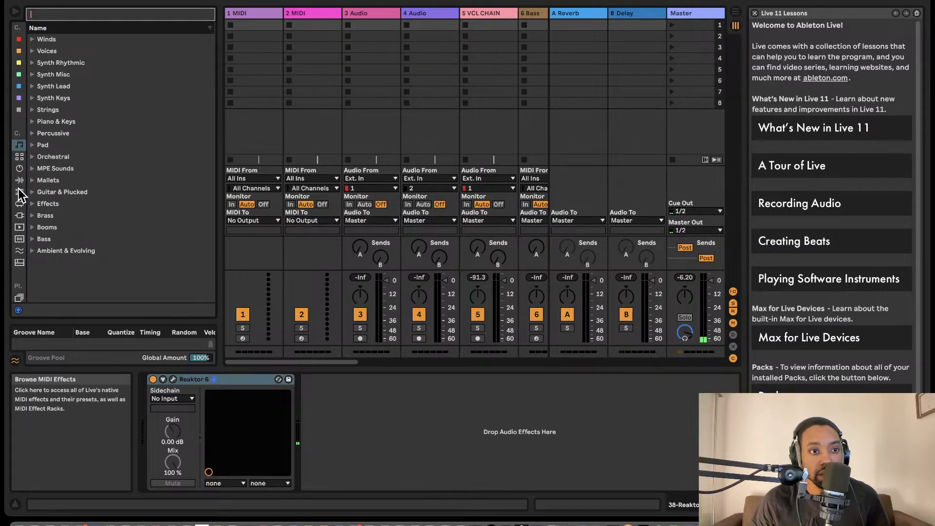
left_click(19, 180)
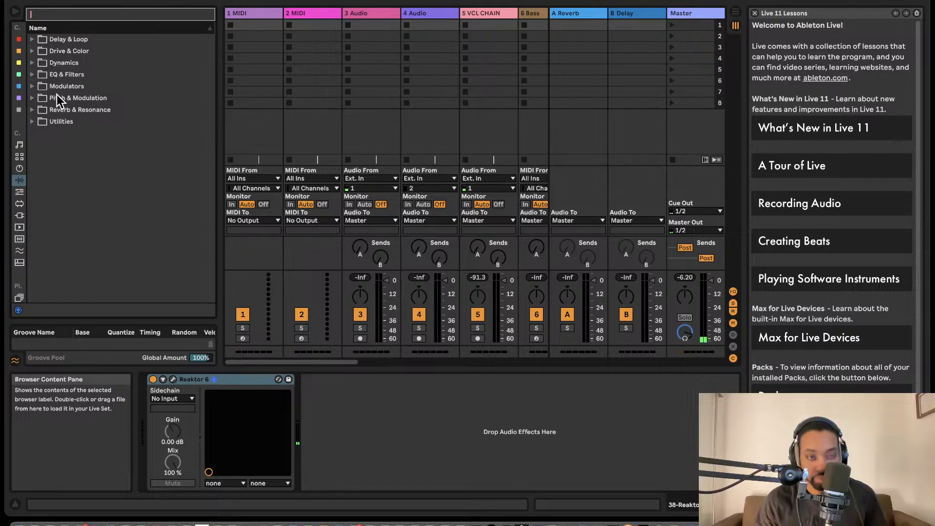
left_click(32, 121)
left_click_drag(57, 191, 366, 407)
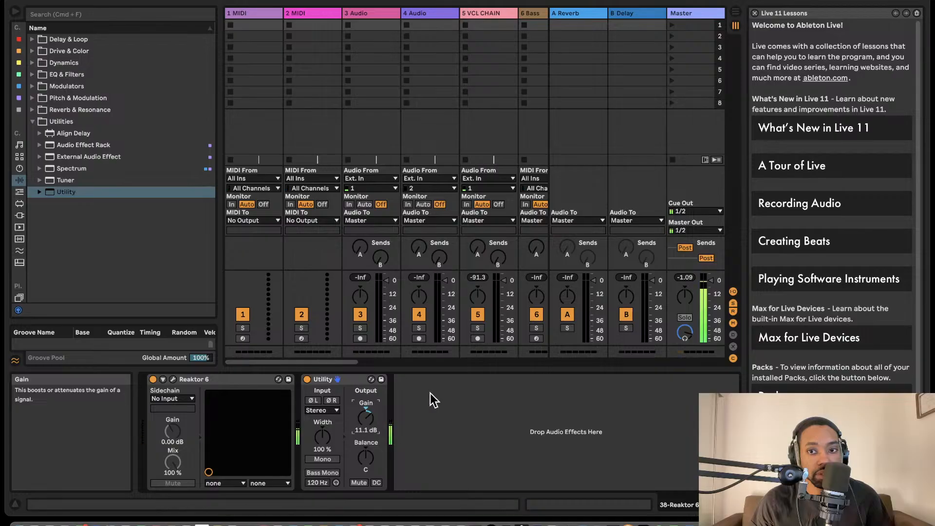
left_click(87, 18)
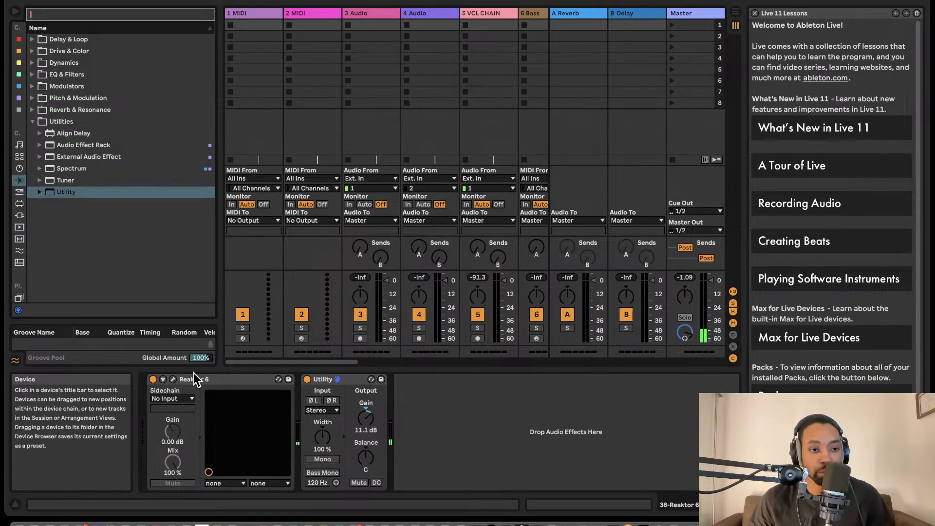
left_click(173, 379)
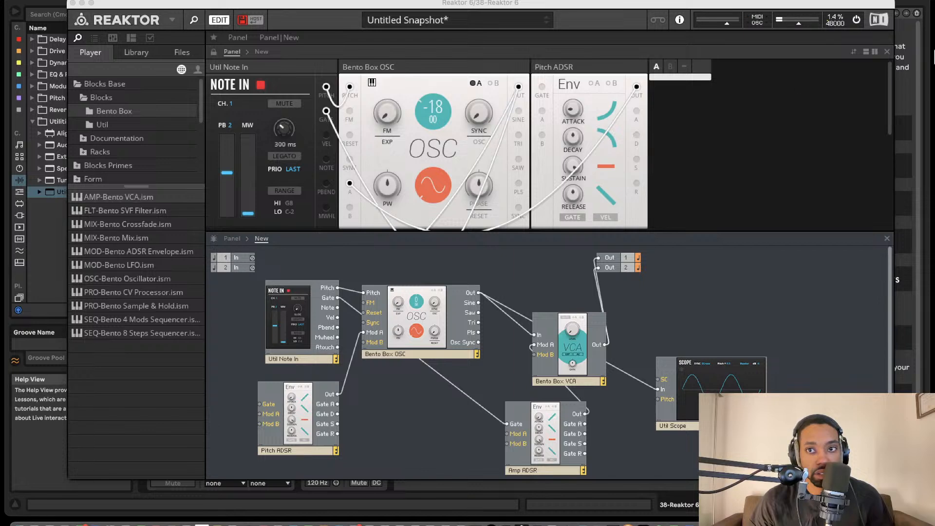
left_click_drag(793, 23, 792, 37)
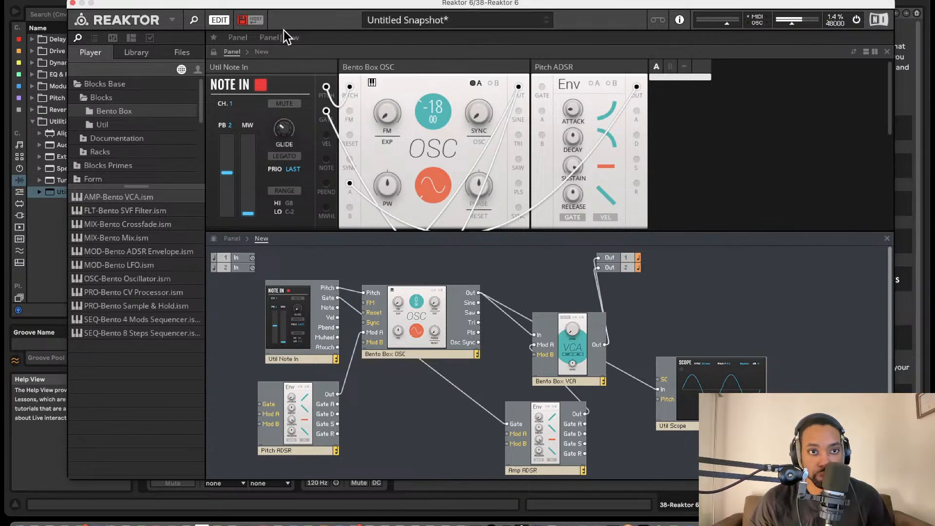
left_click_drag(186, 4, 175, 227)
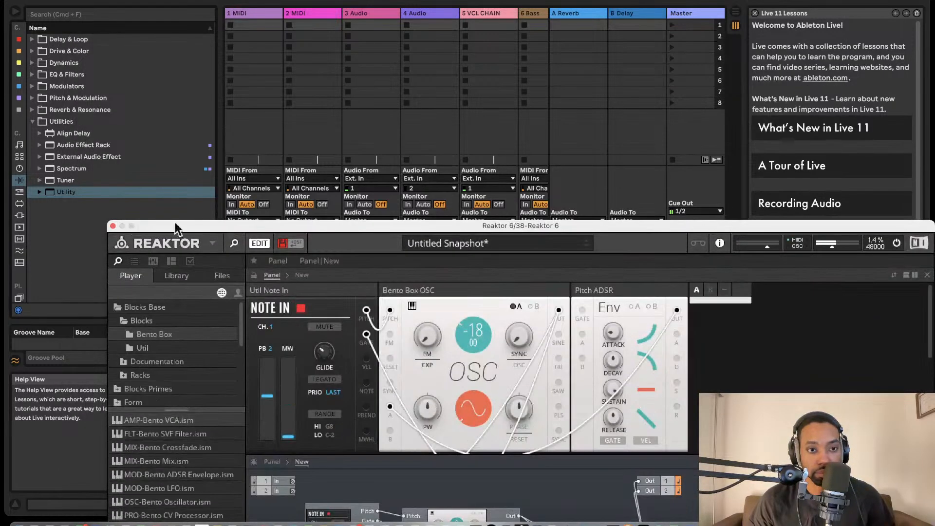
left_click(113, 226)
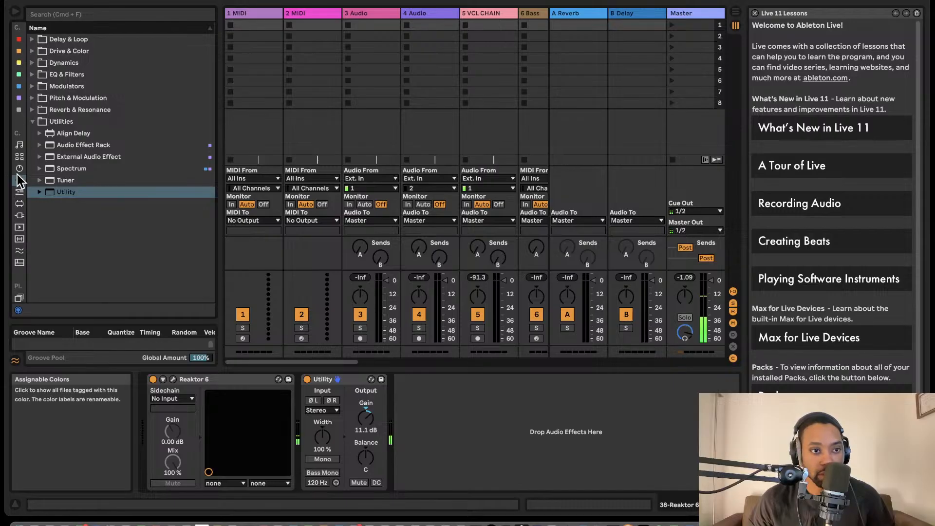
- Search the browser's red collection for "808" and add the 808's that Knock rack after the Utility on the Reaktor 6 track
left_click(20, 169)
left_click(104, 14)
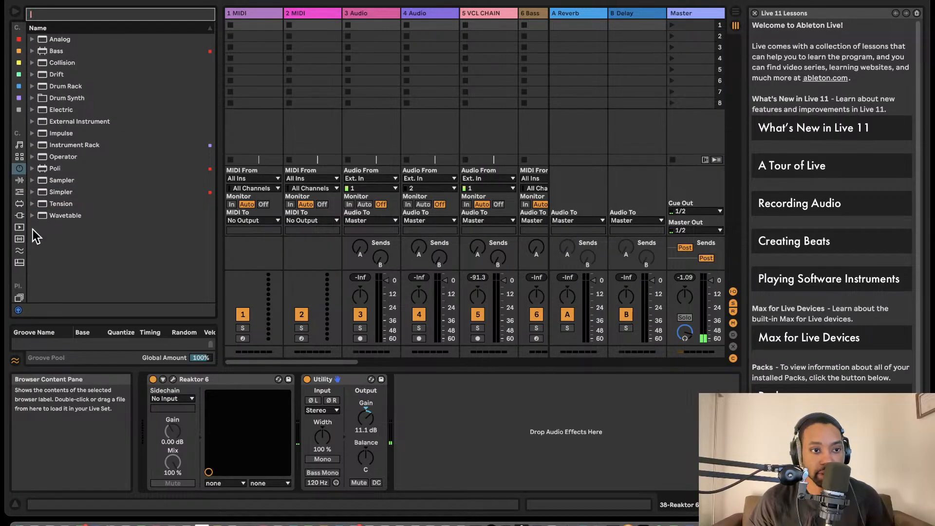
left_click(19, 215)
left_click(97, 17)
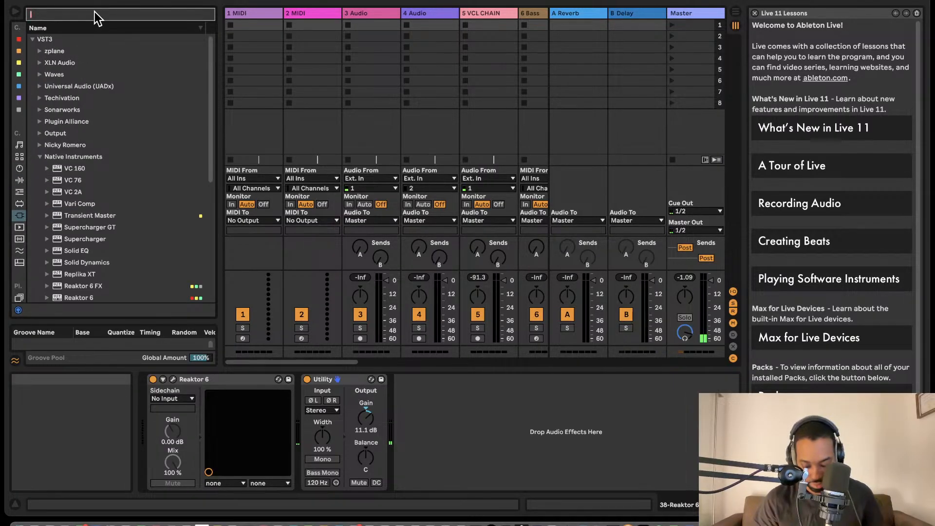
type("808")
left_click(19, 170)
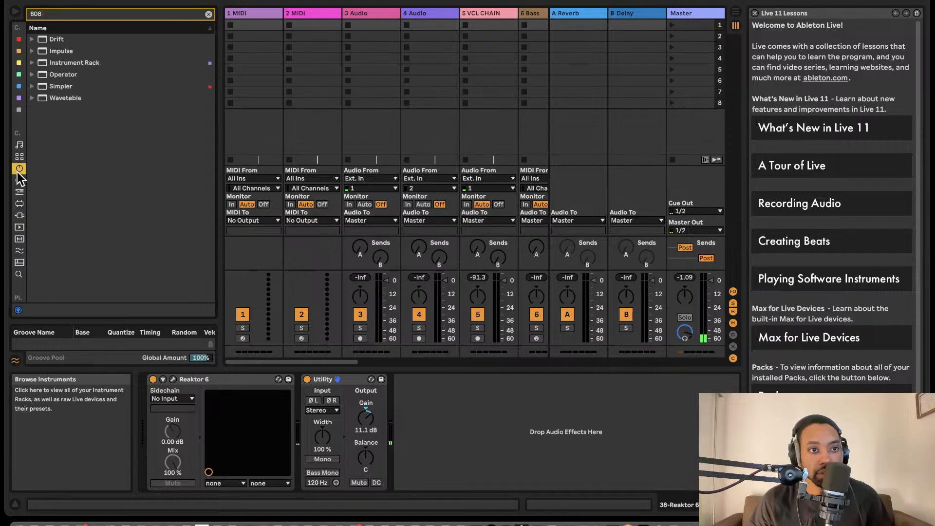
left_click(20, 180)
left_click(19, 40)
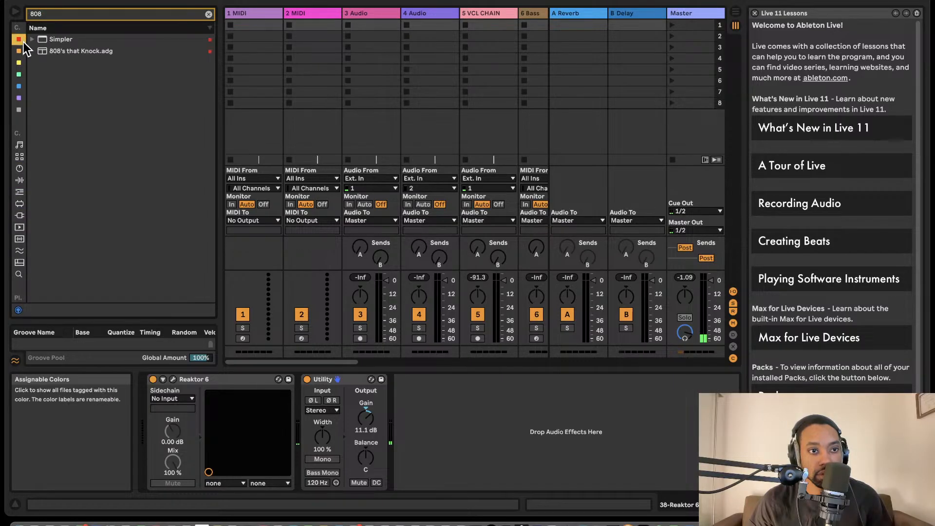
left_click_drag(51, 52, 441, 406)
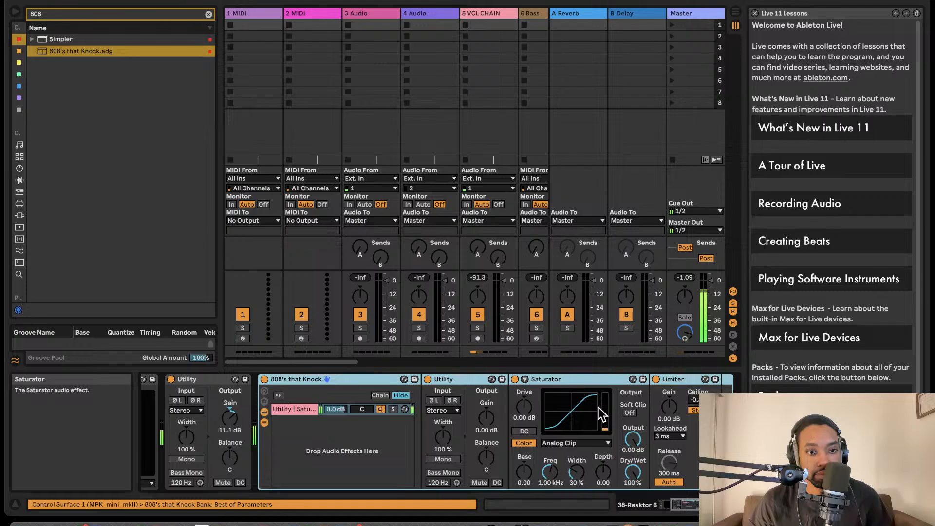
- Reset the standalone Utility's gain to 0 dB and raise the gain of the Utility inside the 808's that Knock rack to 15 dB
left_click_drag(229, 414, 229, 421)
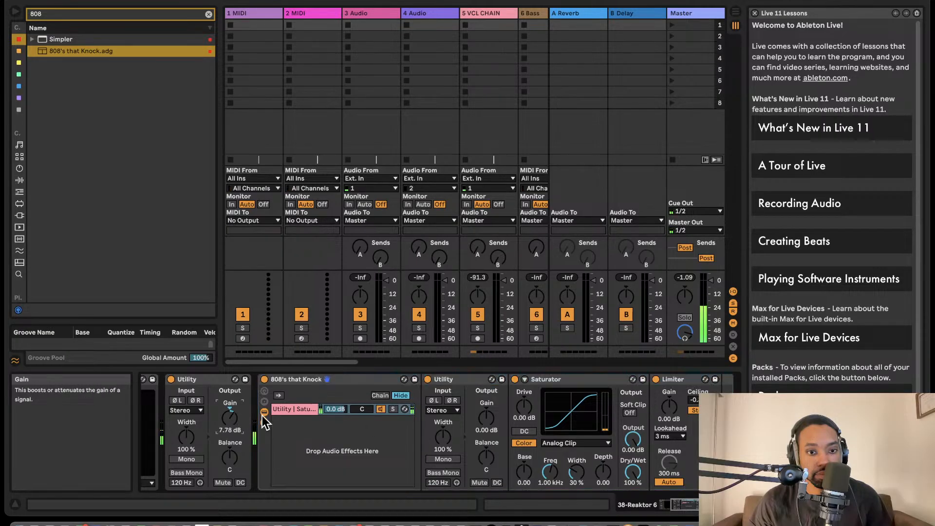
double_click(239, 415)
left_click_drag(670, 412, 670, 409)
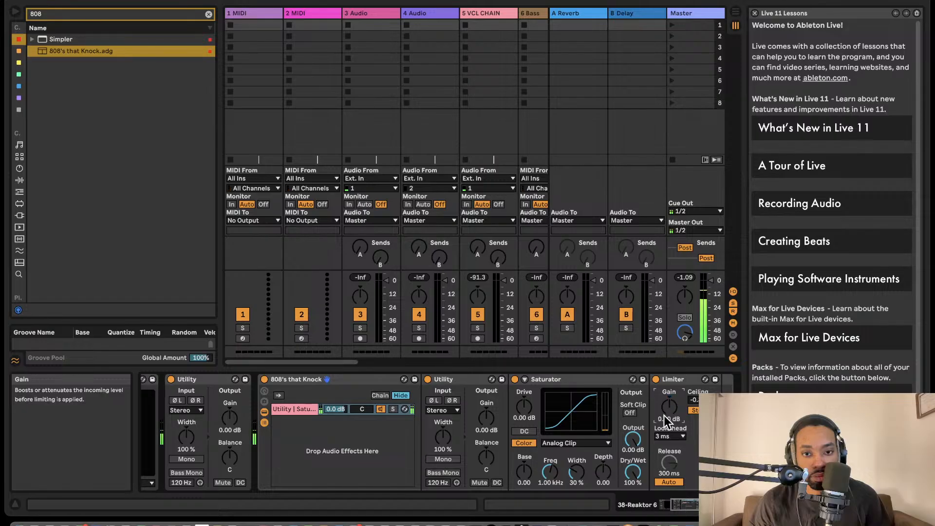
left_click_drag(486, 418, 486, 385)
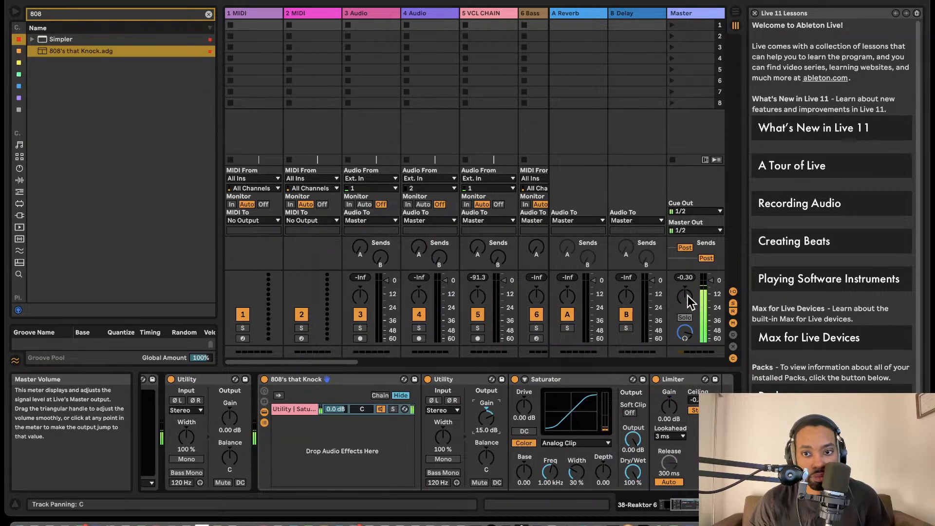
- Delete the standalone Utility between Reaktor 6 and the 808's that Knock rack
scroll(240, 395, "left", 3)
scroll(240, 396, "left", 2)
left_click(351, 378)
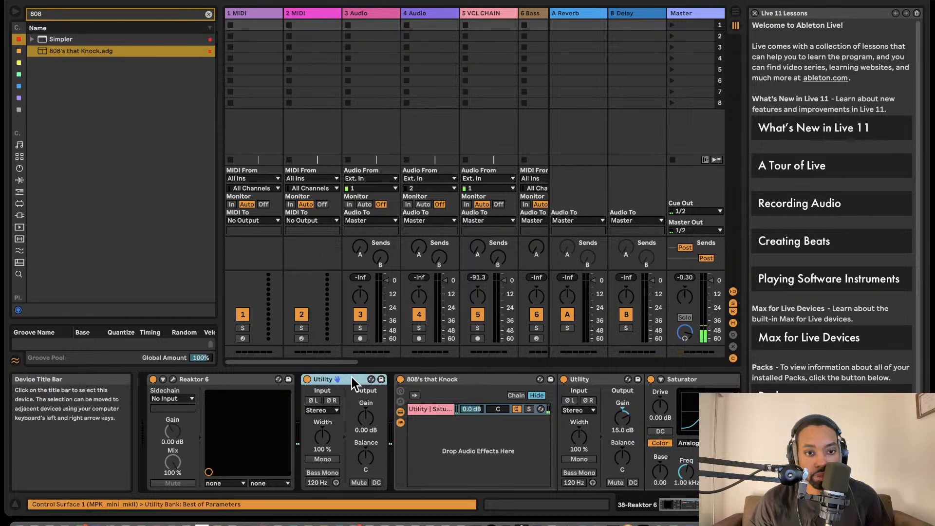
key("Delete")
scroll(167, 400, "left", 2)
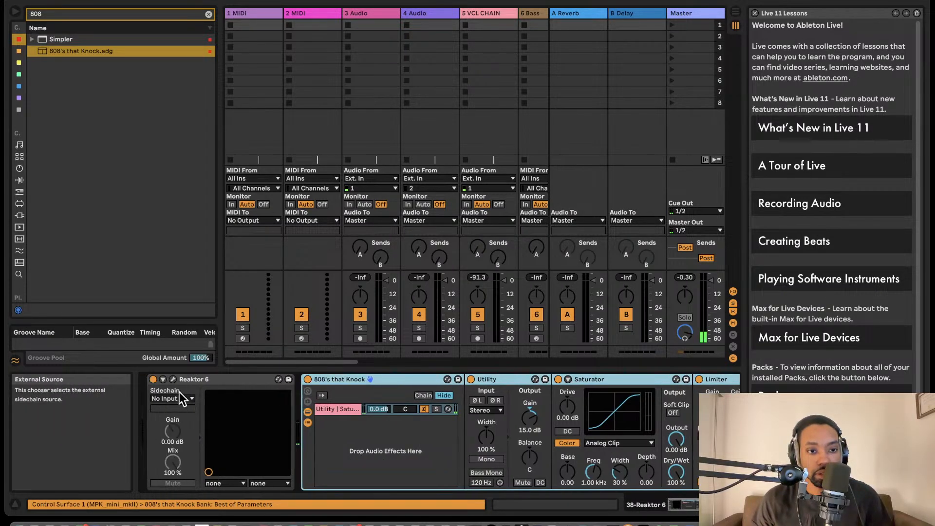
- Reopen the Reaktor 6 plug-in window and enable Legato on the Note In block
left_click(173, 379)
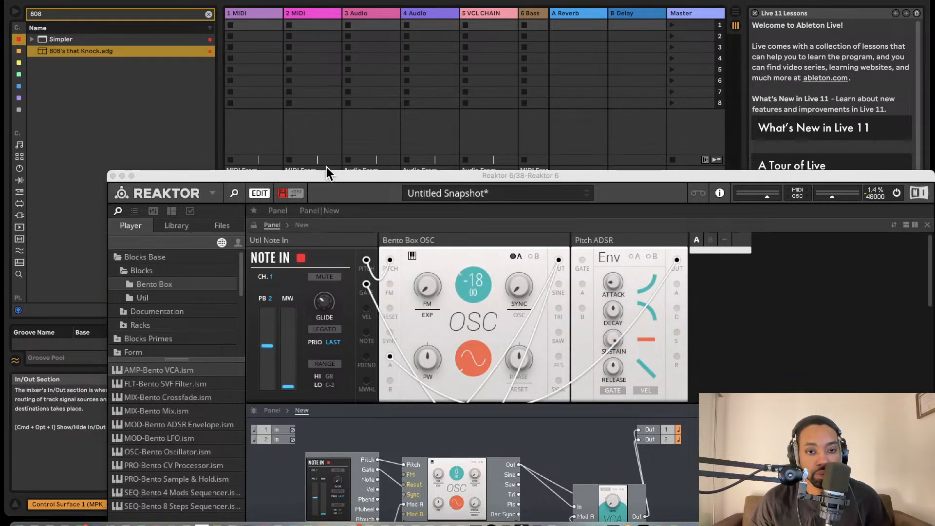
left_click_drag(329, 173, 255, 0)
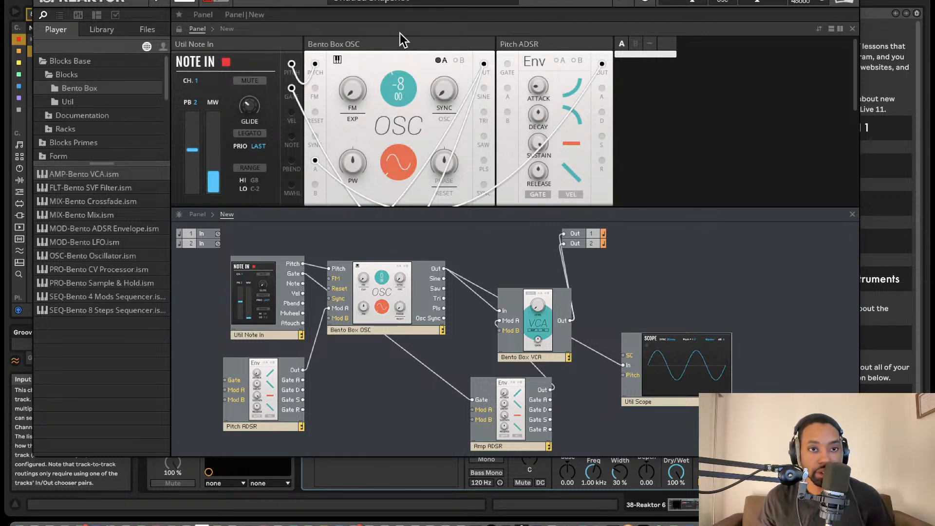
left_click(249, 131)
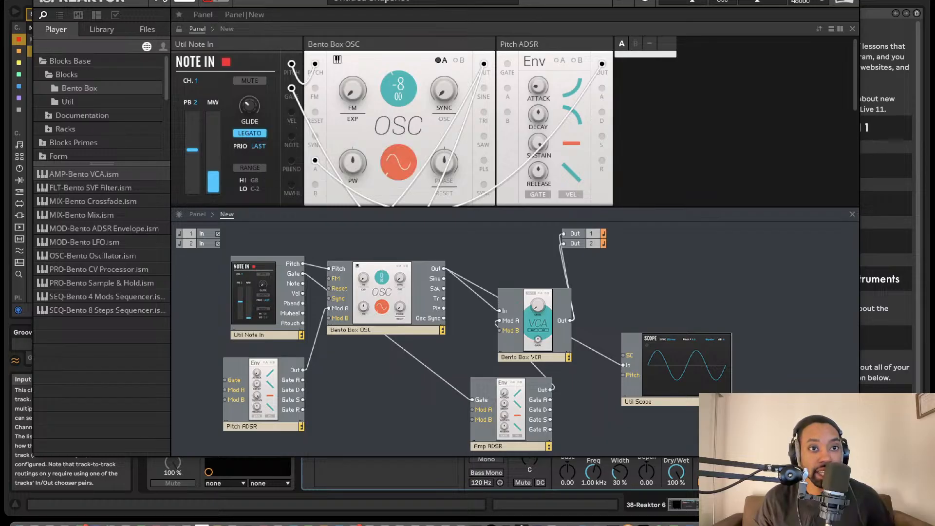
- Save the Reaktor ensemble as 808glideLS.ens in the Racks folder
left_click(142, 4)
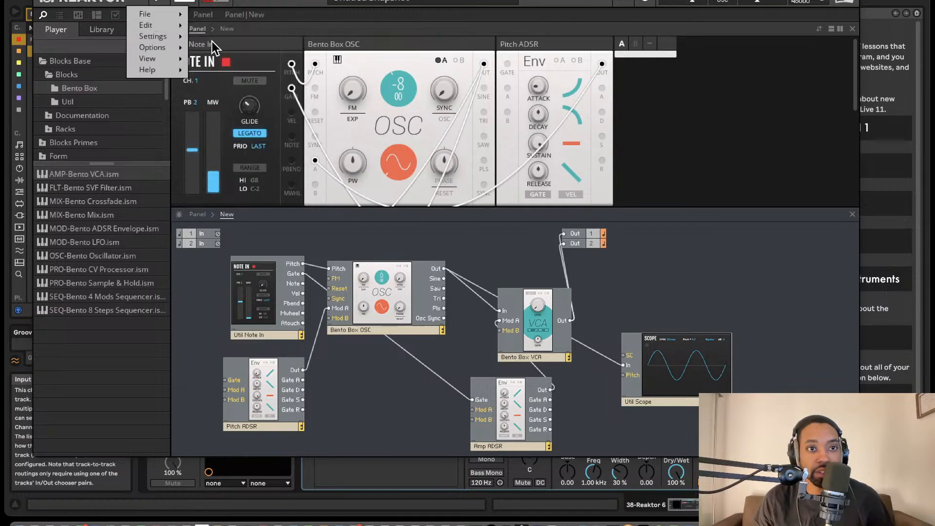
mouse_move(173, 21)
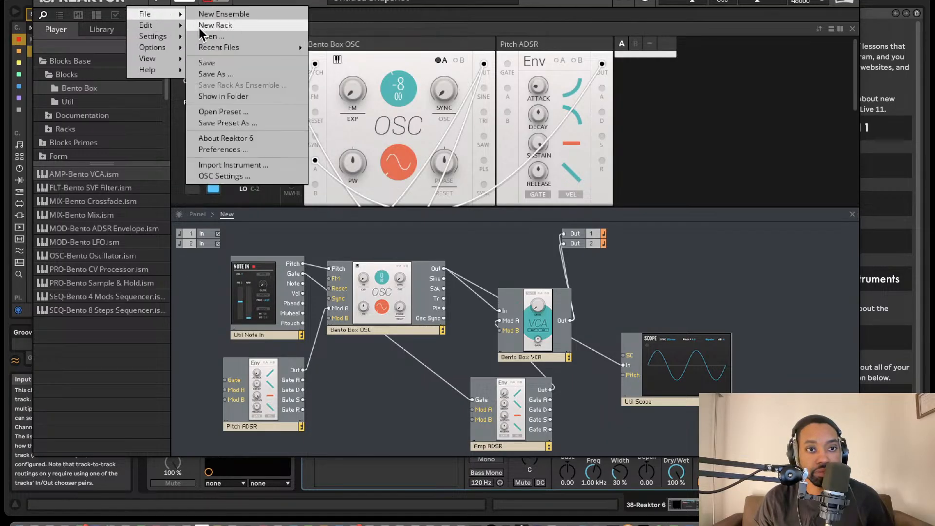
left_click(211, 76)
type("808")
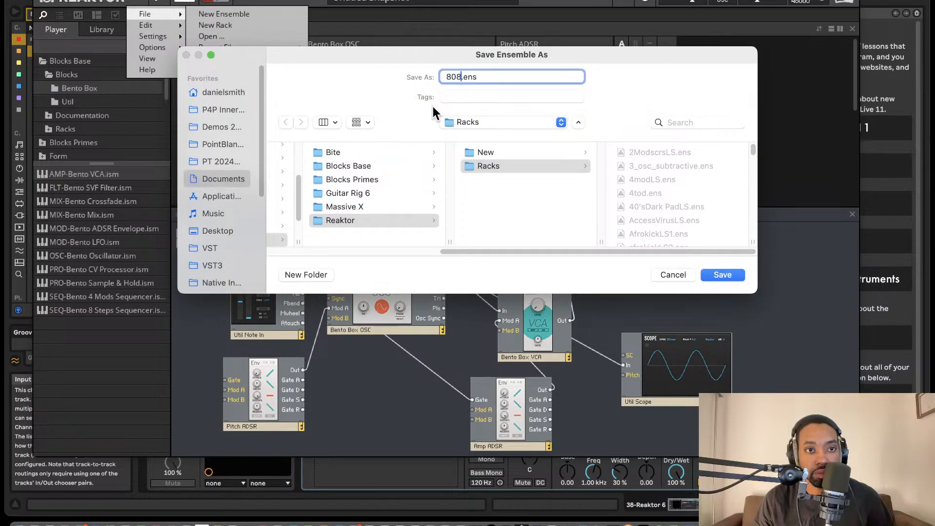
type("glideLS")
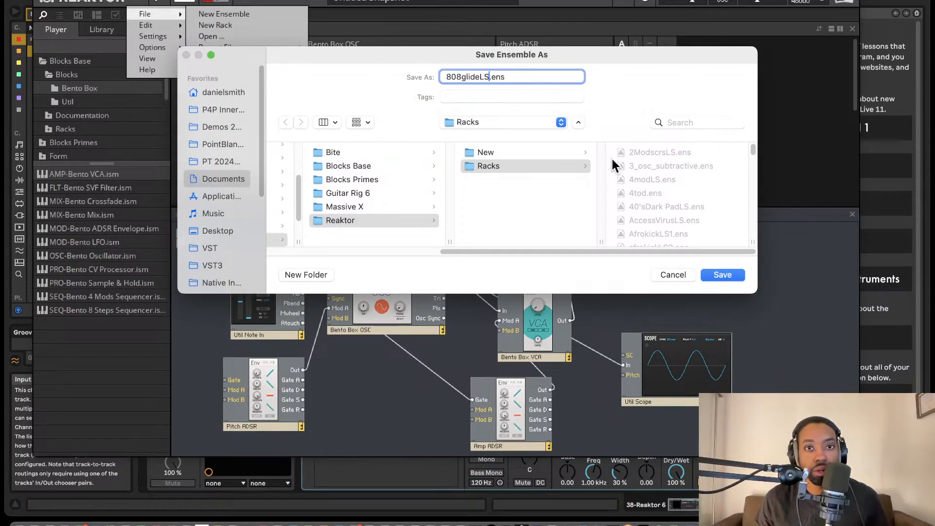
left_click(734, 274)
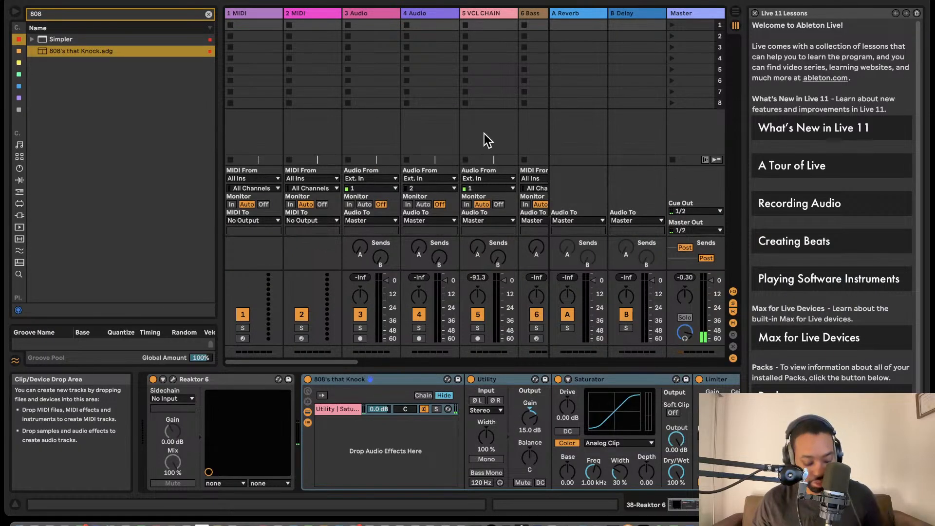
- Switch Ableton Live to Arrangement View and unfold the 38 Reaktor 6 track
key("Tab")
scroll(512, 205, "left", 1)
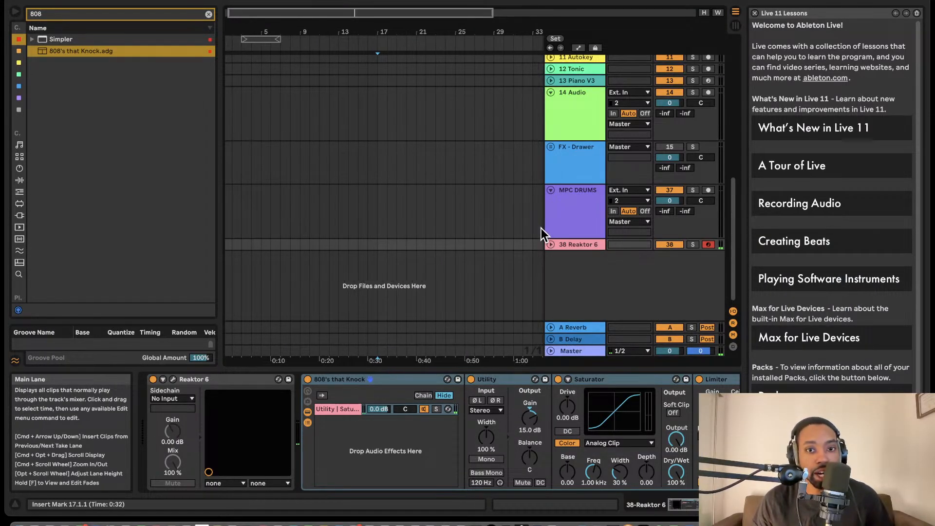
left_click(551, 244)
scroll(504, 203, "up", 1)
scroll(503, 202, "left", 1)
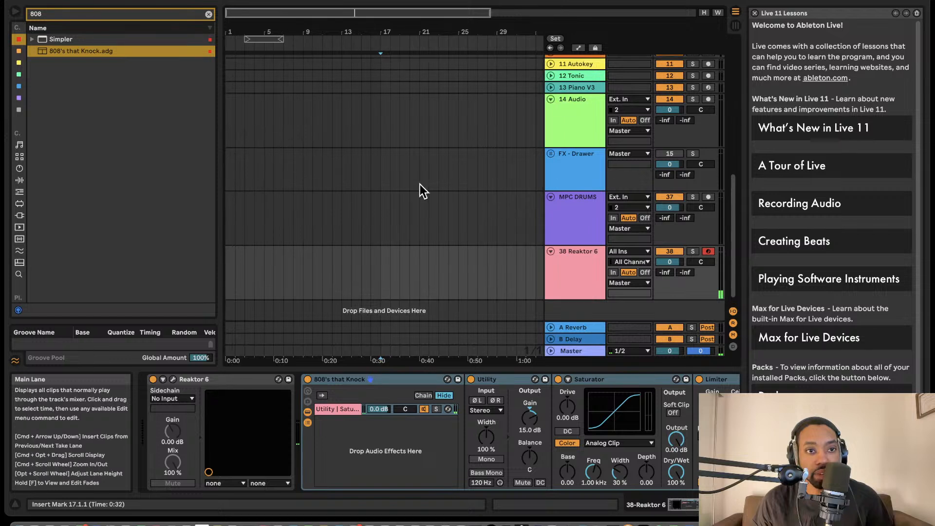
- Clear the browser search and insert an audio track below MPC DRUMS with Resampling as its input
left_click(209, 15)
left_click_drag(342, 218, 395, 218)
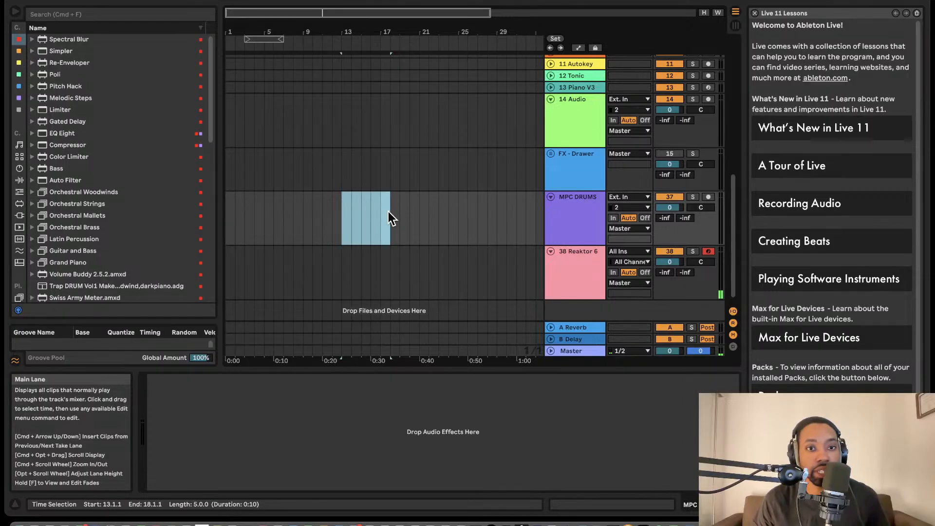
scroll(493, 252, "right", 2)
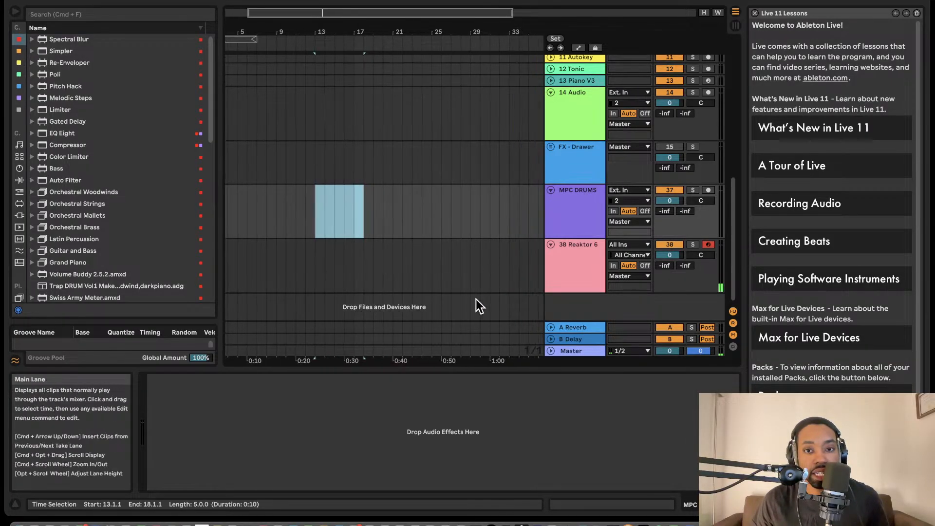
left_click(560, 308)
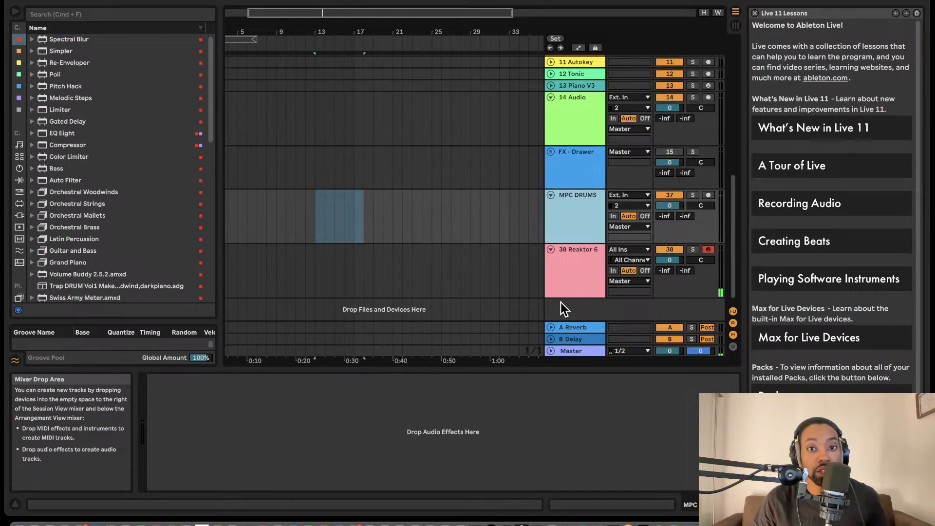
key("super+t")
scroll(568, 311, "down", 2)
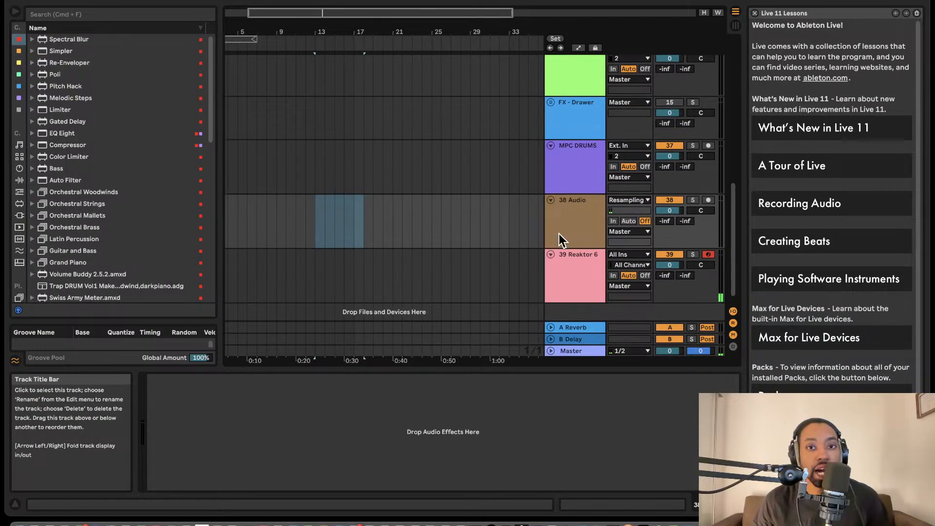
- Insert an empty MIDI clip at bar 17 on the 39 Reaktor 6 track, turn off its loop, and extend it to five bars
left_click(325, 213)
left_click_drag(341, 212, 440, 212)
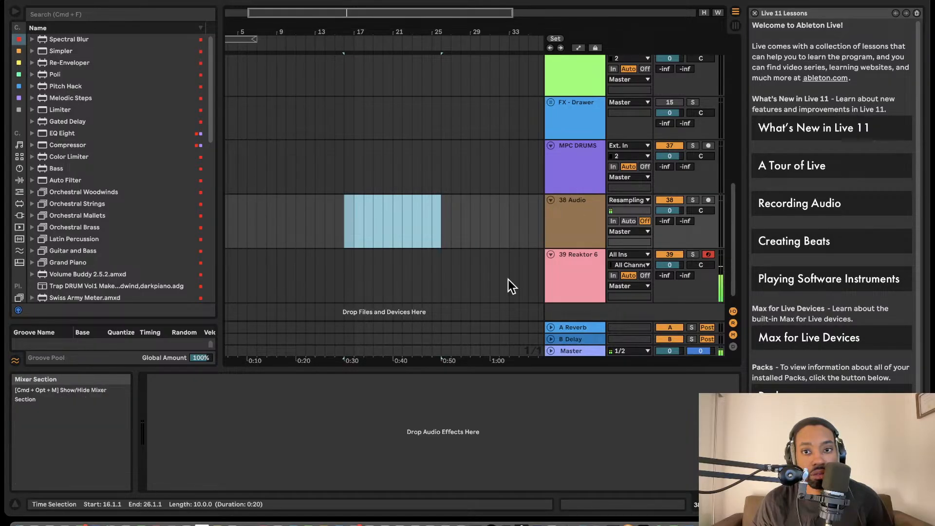
left_click(367, 285)
left_click(359, 272)
key("super+shift+m")
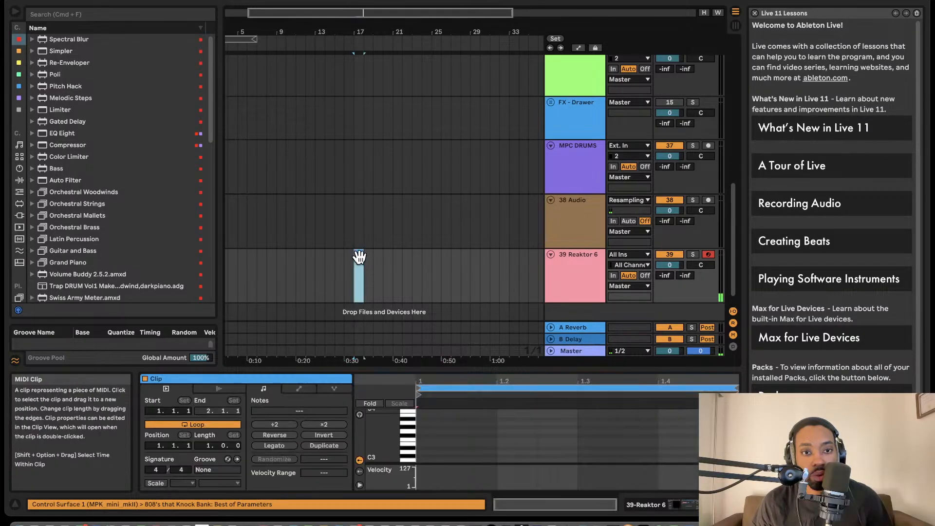
mouse_move(359, 256)
left_mouse_down()
mouse_move(405, 224)
mouse_move(362, 272)
left_mouse_up()
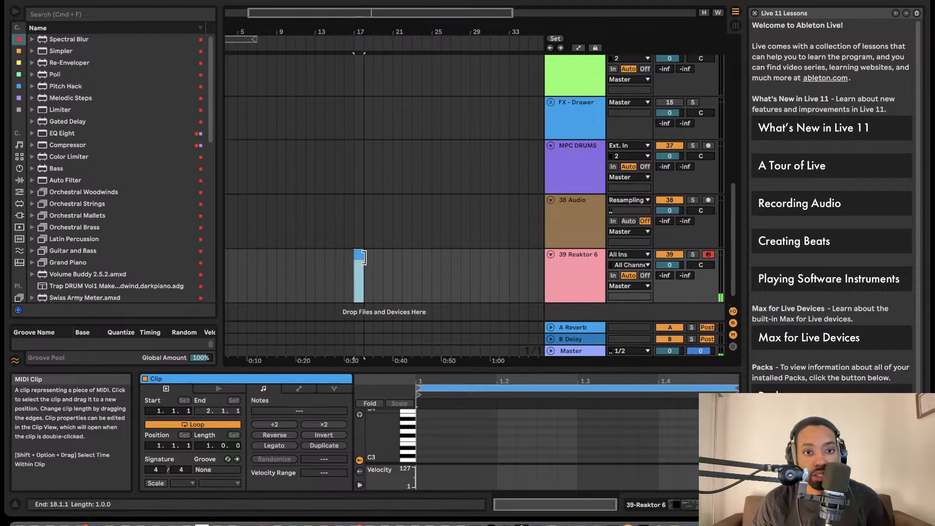
left_click(223, 425)
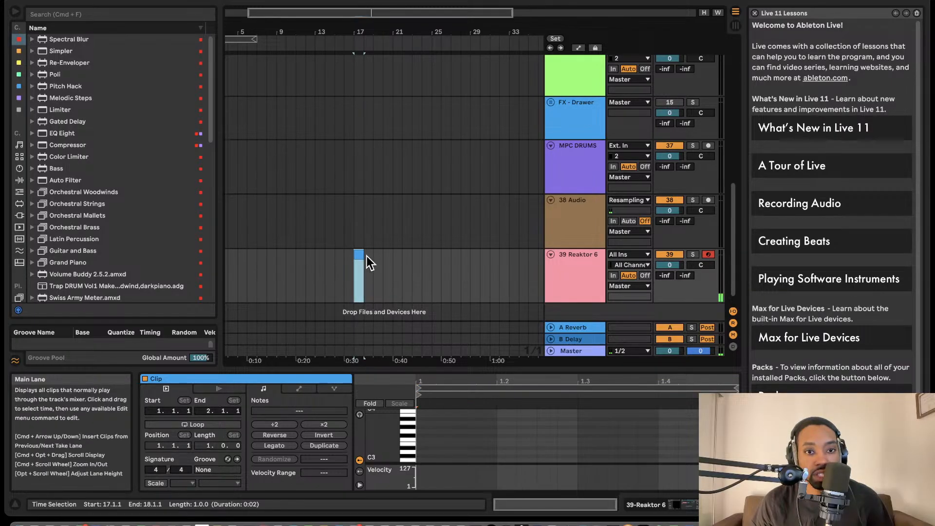
left_click_drag(363, 254, 396, 254)
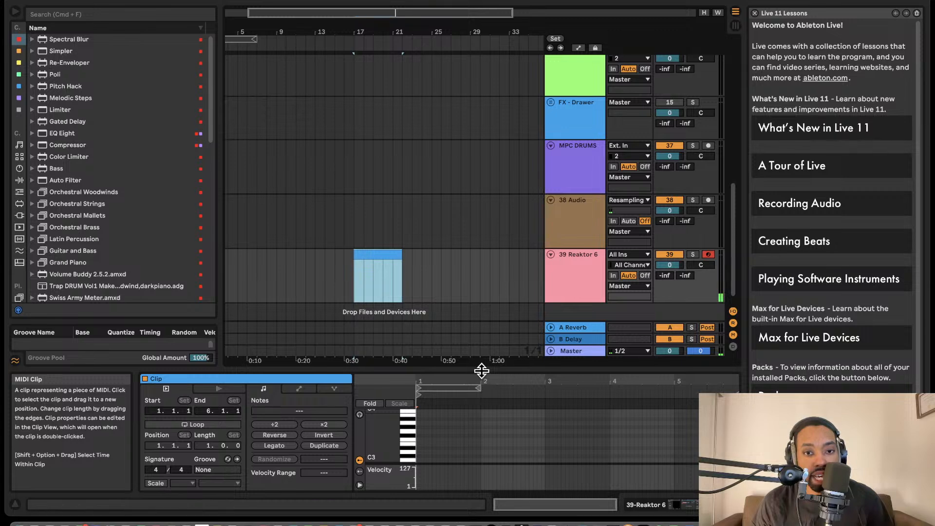
left_click_drag(480, 372, 198, 9)
left_click(150, 5)
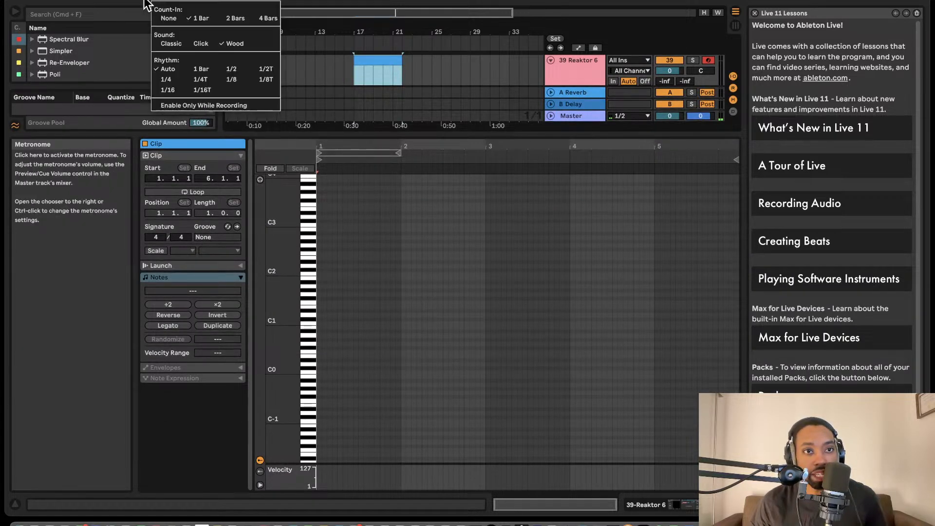
left_click(149, 6)
key("Tab")
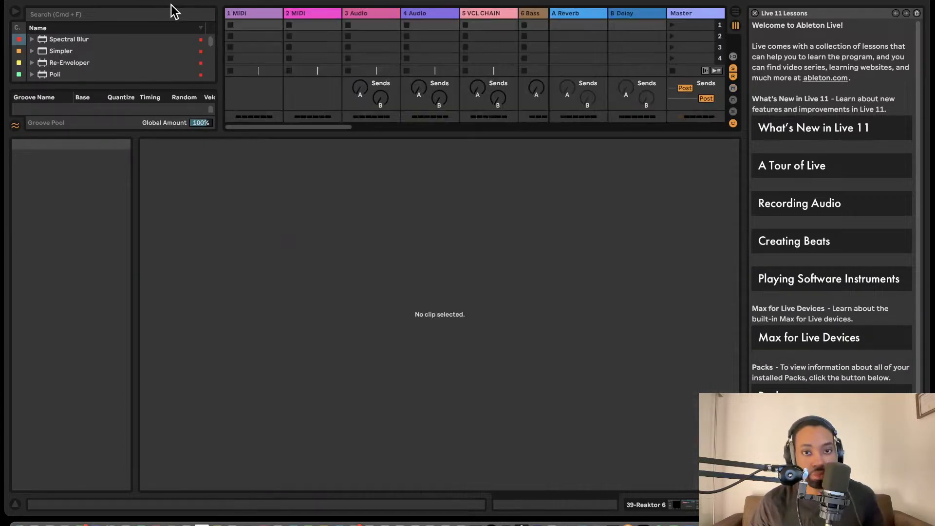
key("Tab")
left_click_drag(390, 128, 497, 236)
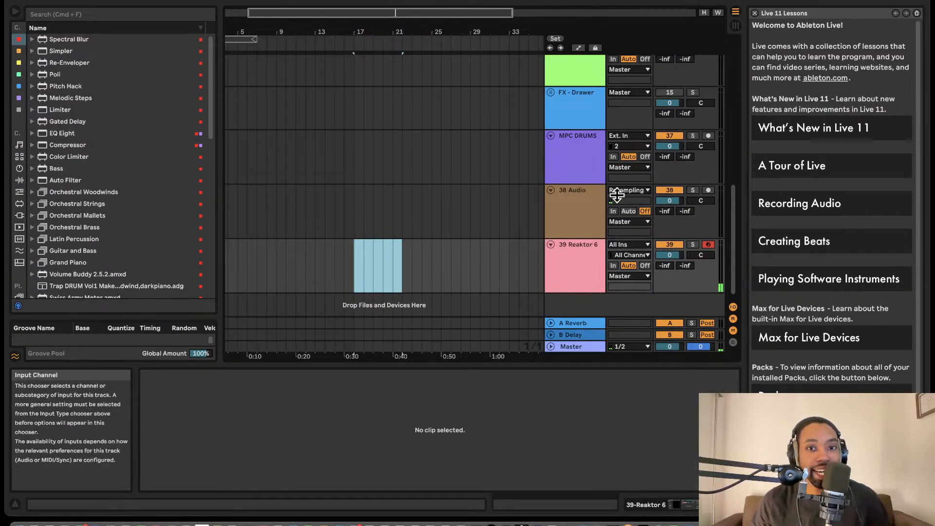
- Reopen the plug-in window of the 39 Reaktor 6 track and add a Bento Box 8 Steps sequencer below the Pitch ADSR
left_click(572, 250)
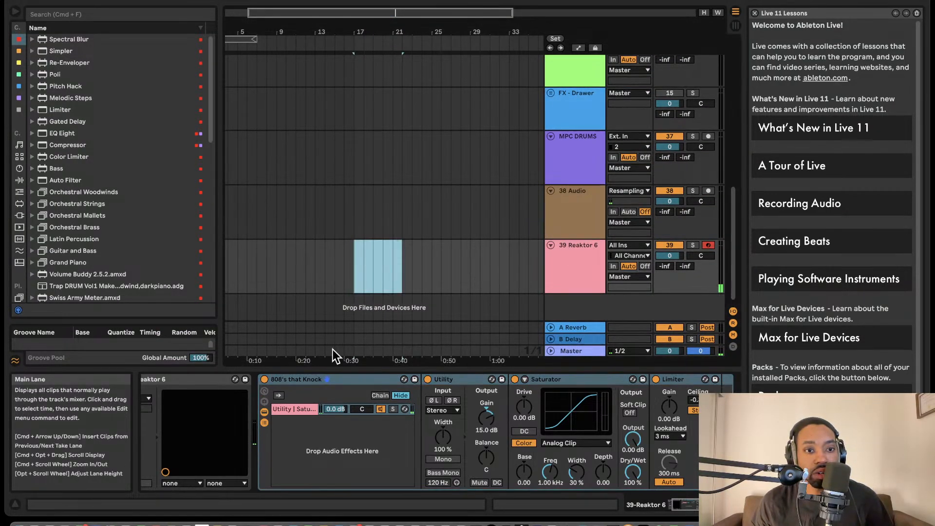
left_click(189, 382)
left_click(172, 379)
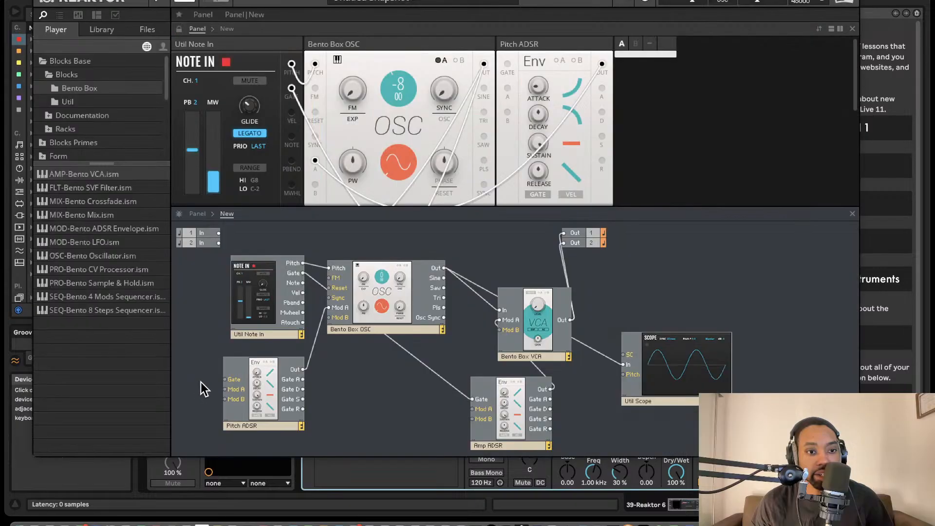
left_click_drag(106, 304, 277, 454)
scroll(317, 351, "down", 3)
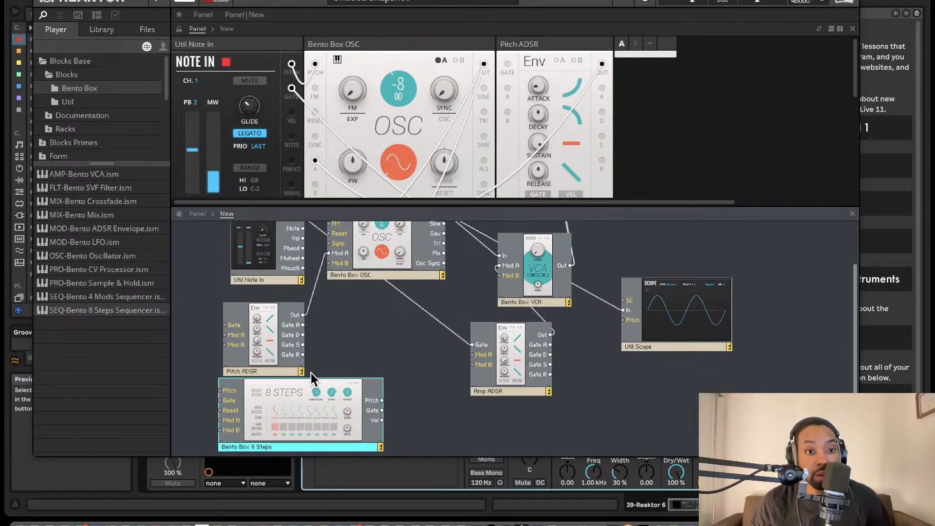
left_click_drag(307, 402, 305, 425)
- Add a Util Clock beside the 8 Steps sequencer and wire its Gate and Reset outputs to the sequencer's Gate and Reset inputs
left_click(73, 102)
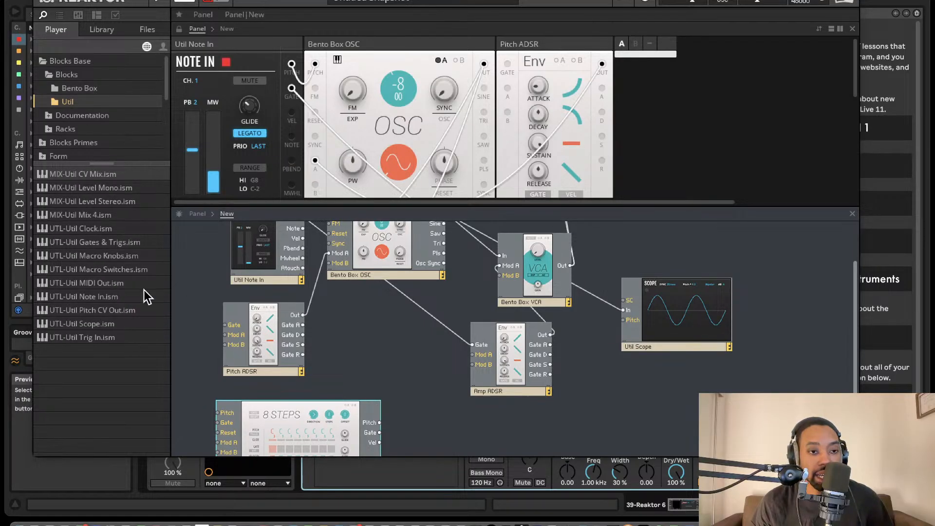
left_click(78, 89)
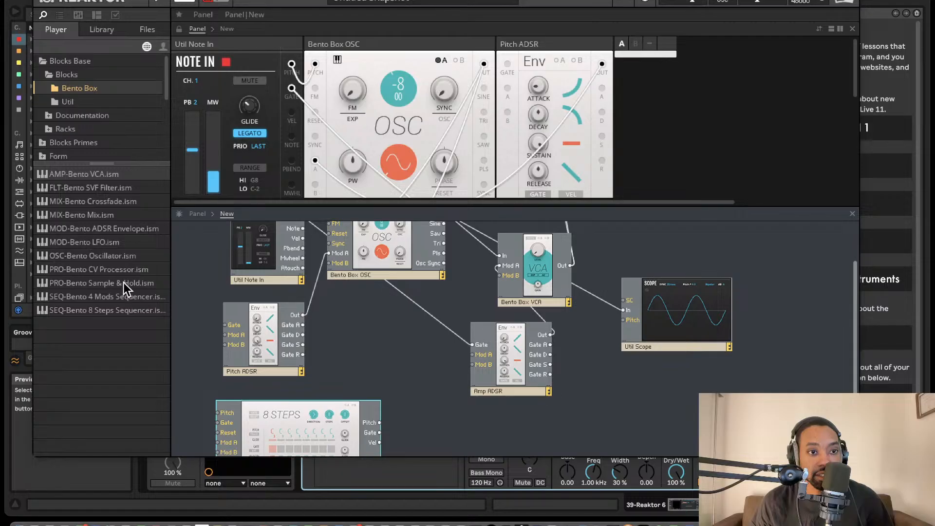
left_click(89, 102)
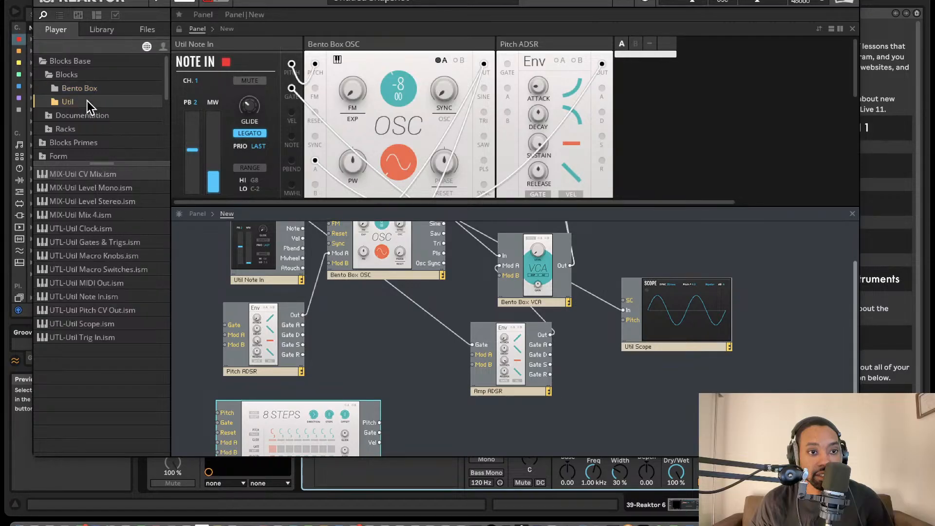
left_click_drag(98, 229, 169, 429)
scroll(218, 393, "down", 1)
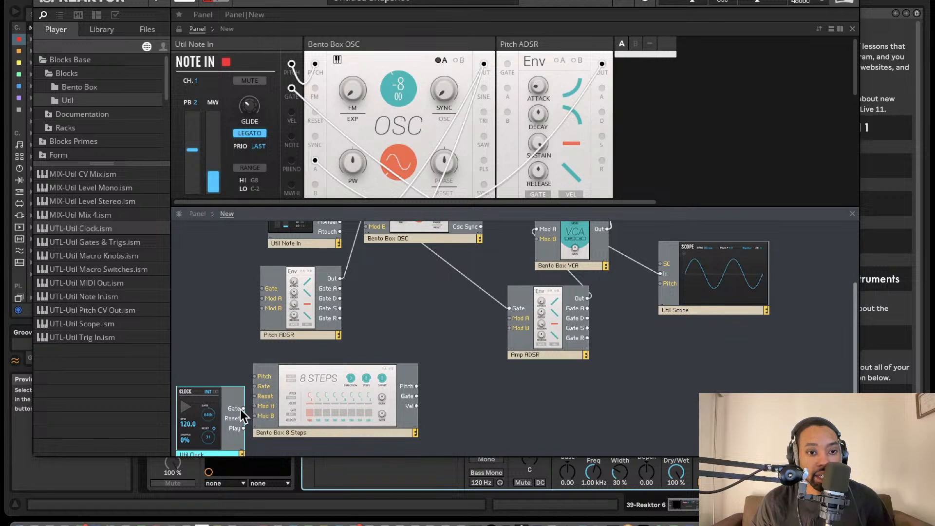
left_click_drag(201, 397, 257, 387)
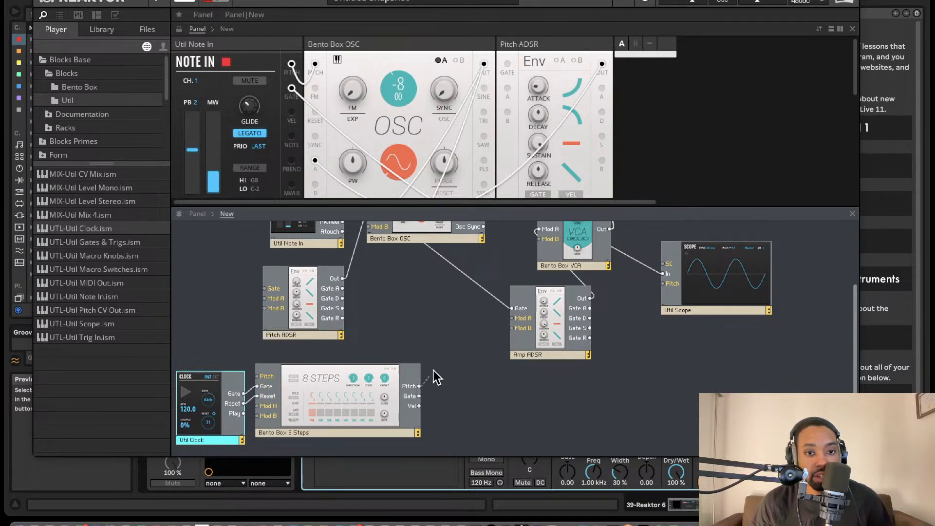
- Wire Note In's Pitch output to the 8 Steps Pitch input, and the 8 Steps Pitch output to the Bento Box OSC Pitch input
scroll(349, 264, "up", 3)
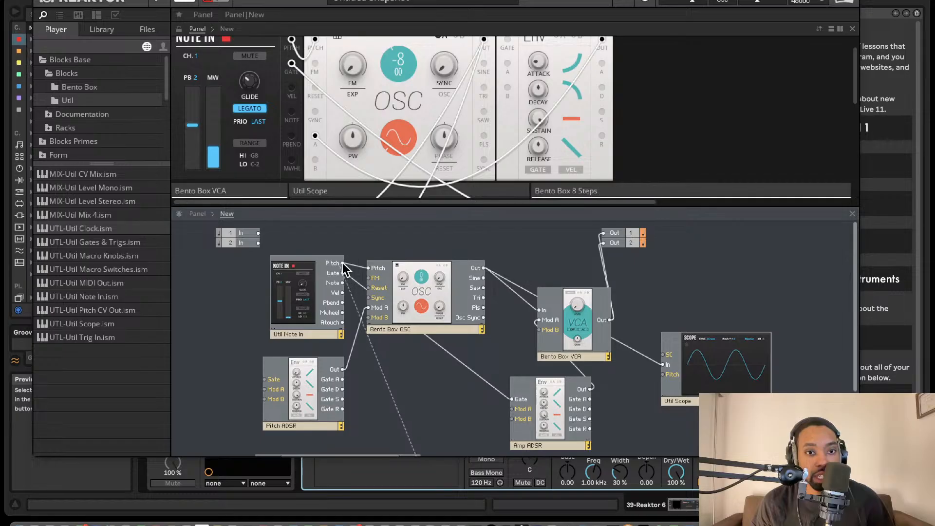
scroll(253, 384, "down", 3)
scroll(323, 272, "up", 2)
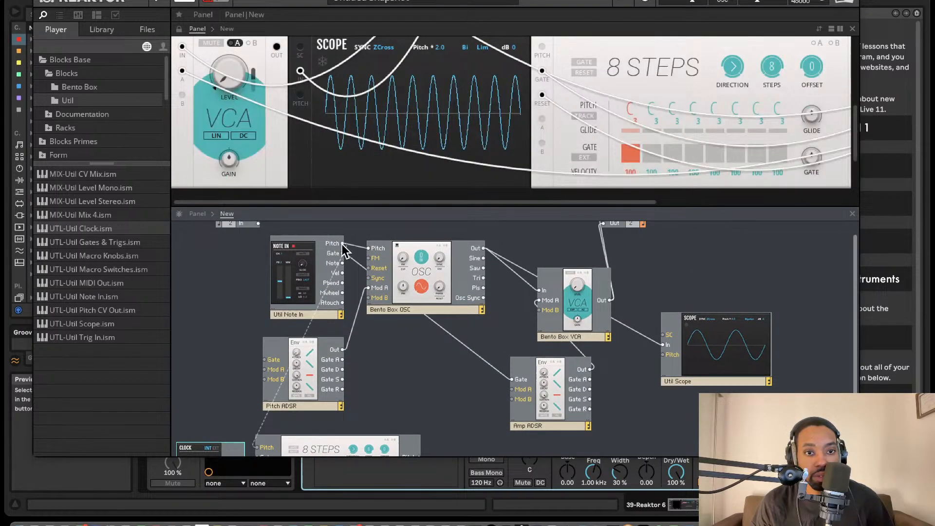
scroll(359, 290, "down", 2)
scroll(394, 336, "up", 1)
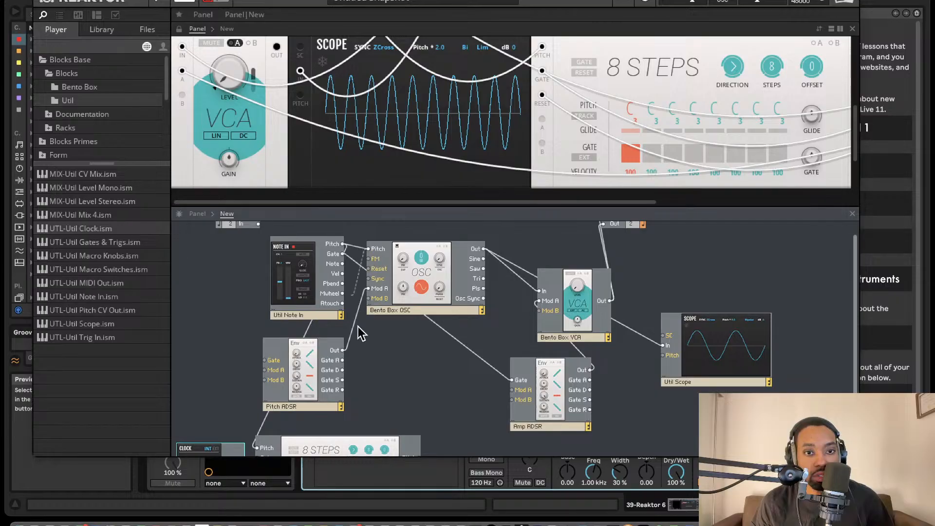
left_click_drag(415, 444, 420, 394)
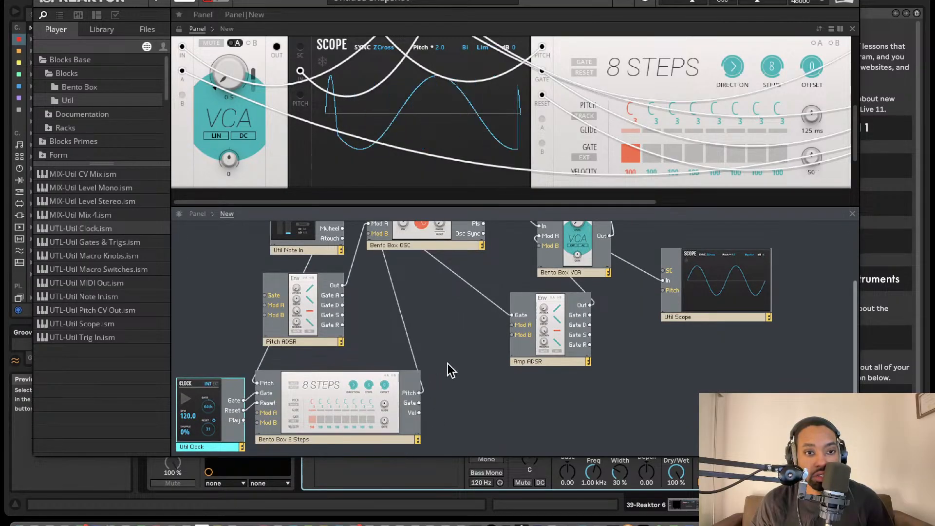
- Connect the 8 Steps Gate output to the Amp ADSR's Gate input
scroll(465, 321, "up", 4)
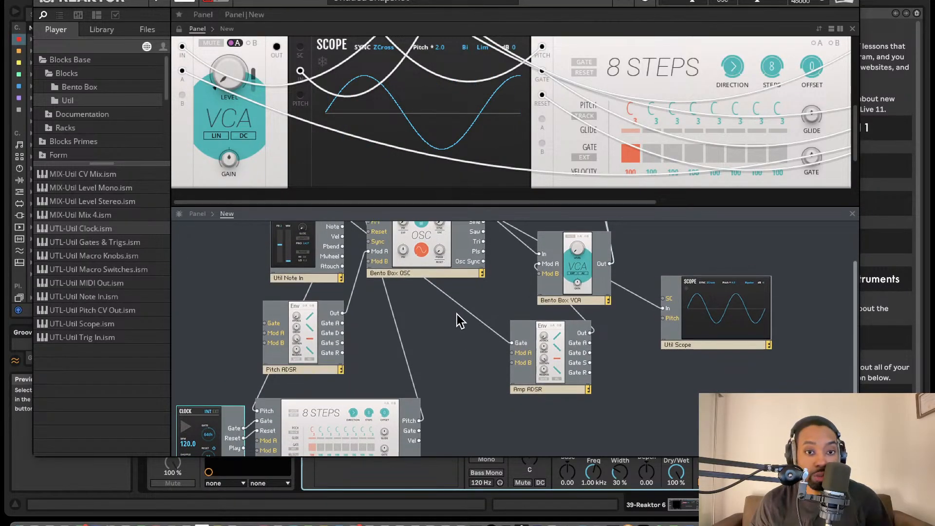
scroll(516, 311, "down", 2)
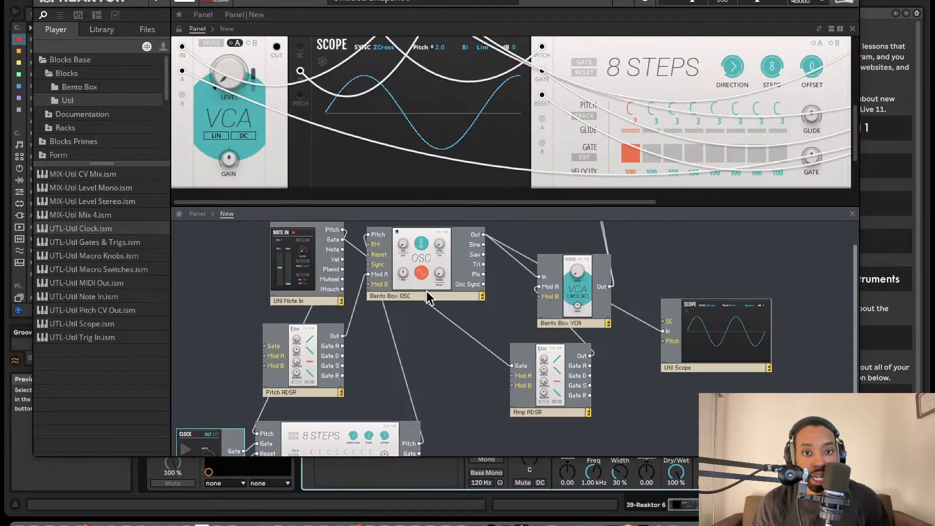
scroll(497, 355, "down", 2)
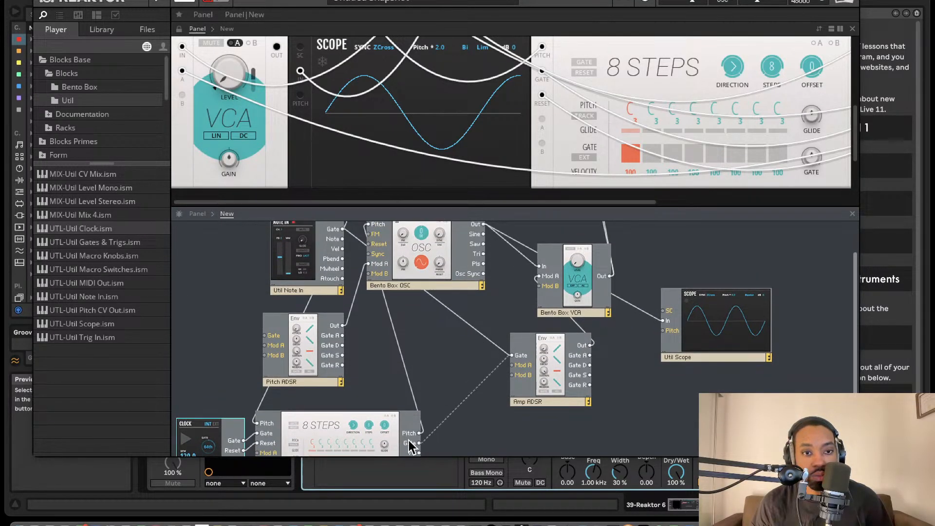
left_click_drag(409, 442, 410, 444)
- Connect the Pitch ADSR's Gate input to the Gate output of the 8 Steps sequencer
scroll(301, 313, "up", 1)
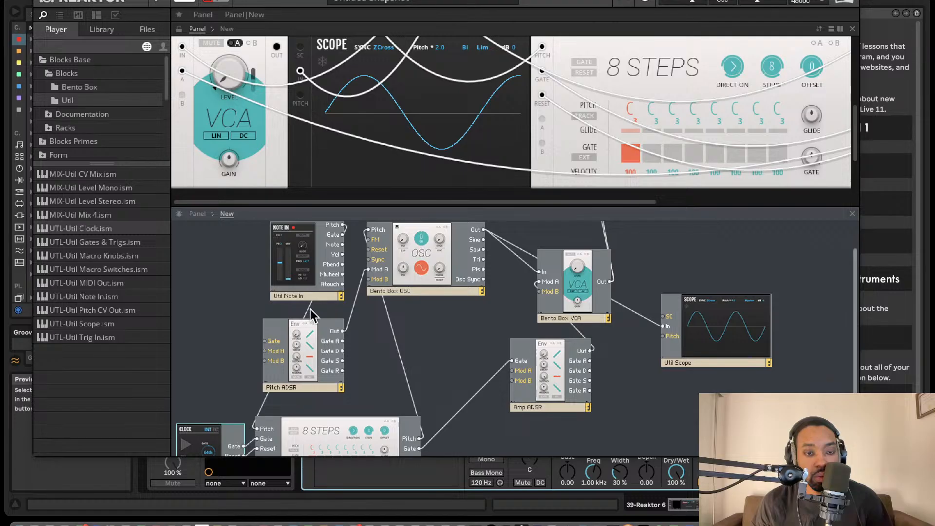
scroll(312, 315, "up", 2)
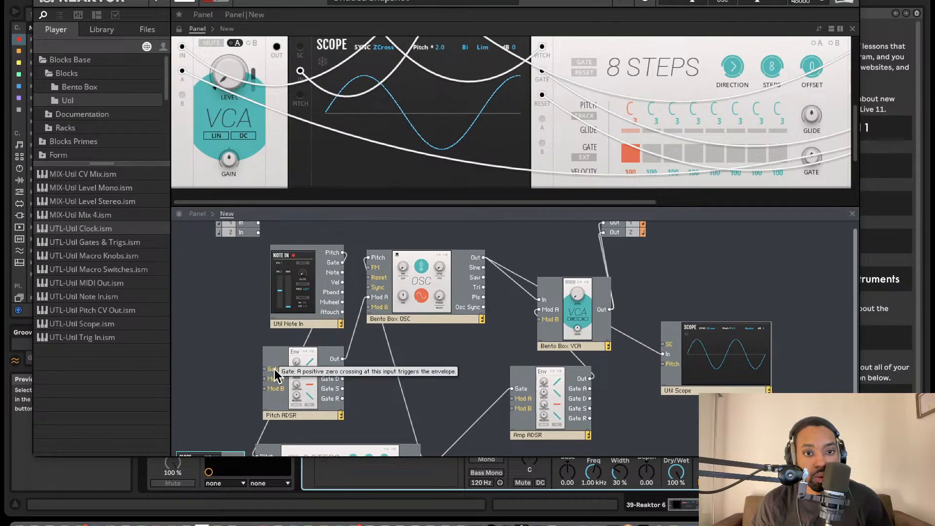
left_click_drag(268, 371, 284, 348)
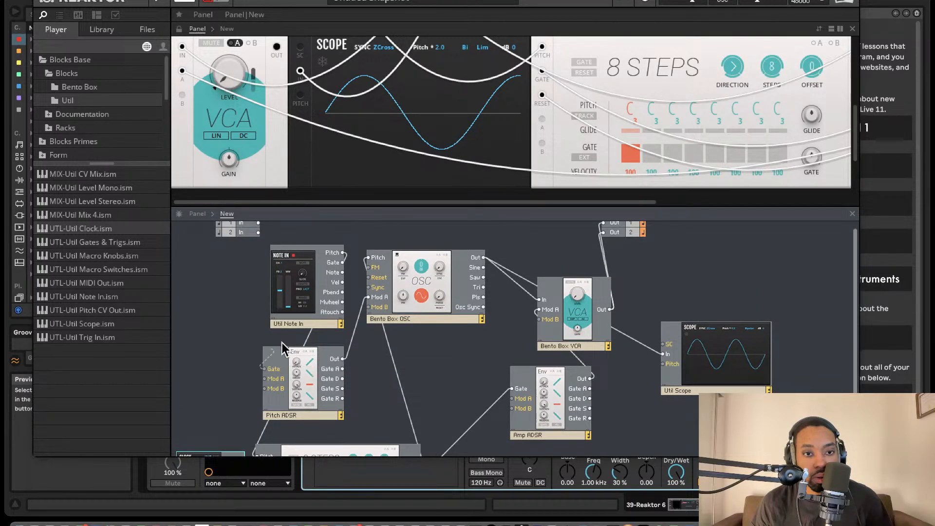
left_click_drag(342, 266, 343, 264)
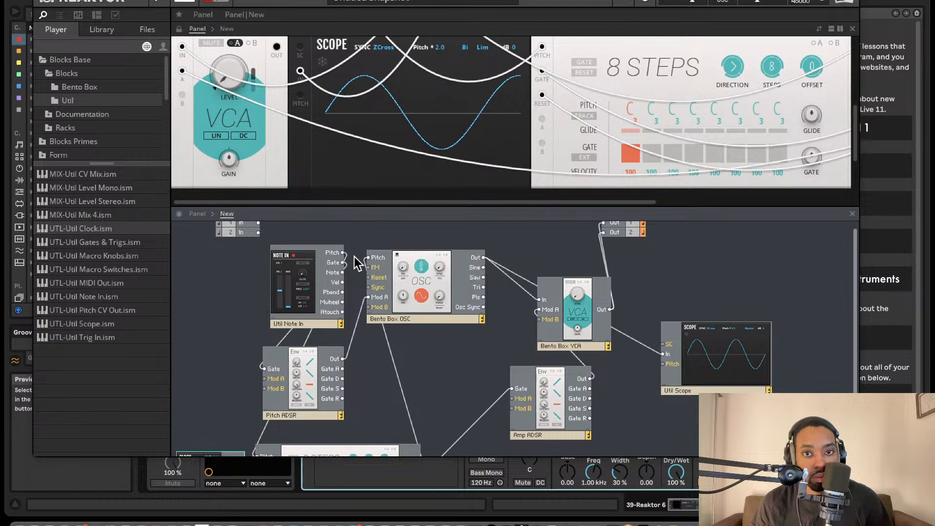
left_click_drag(257, 371, 420, 445)
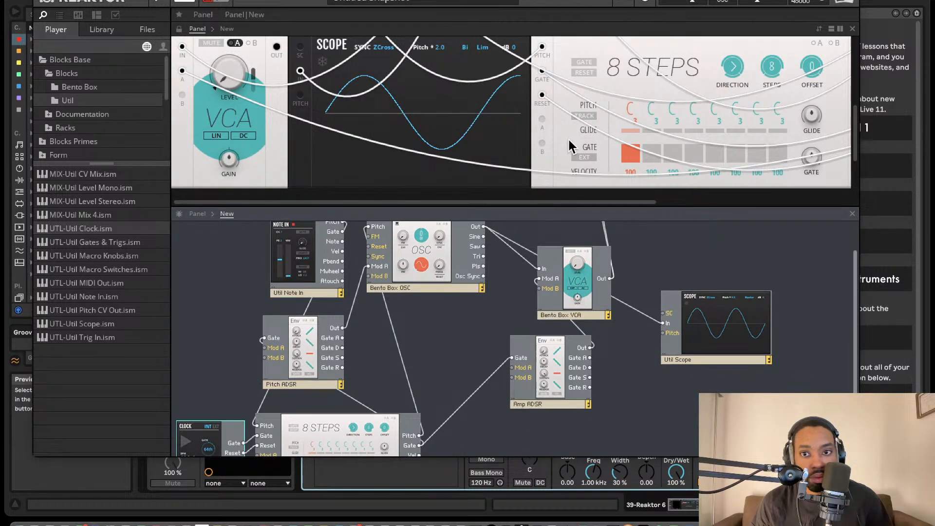
- Enable pitch Track on the 8 Steps block and start playback in Ableton Live to run the sequencer
left_click(585, 117)
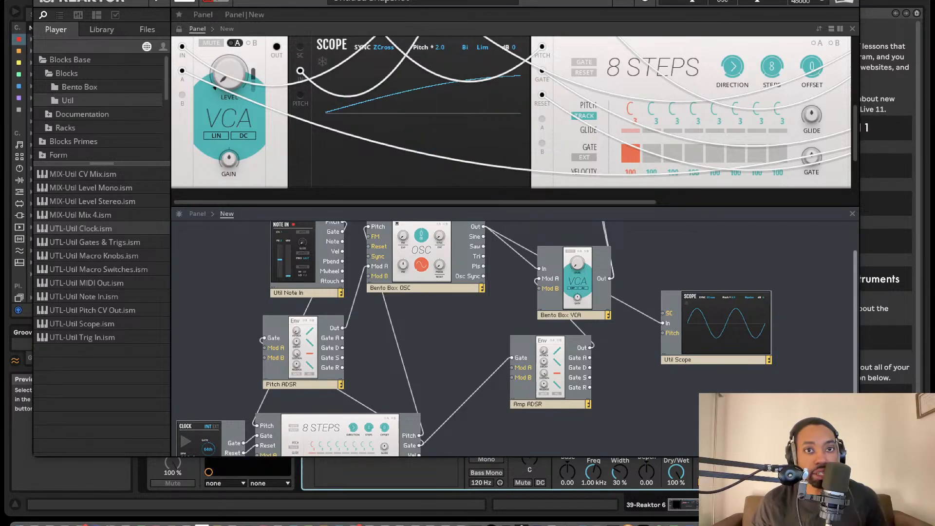
left_click_drag(431, 0, 440, 102)
left_click(362, 1)
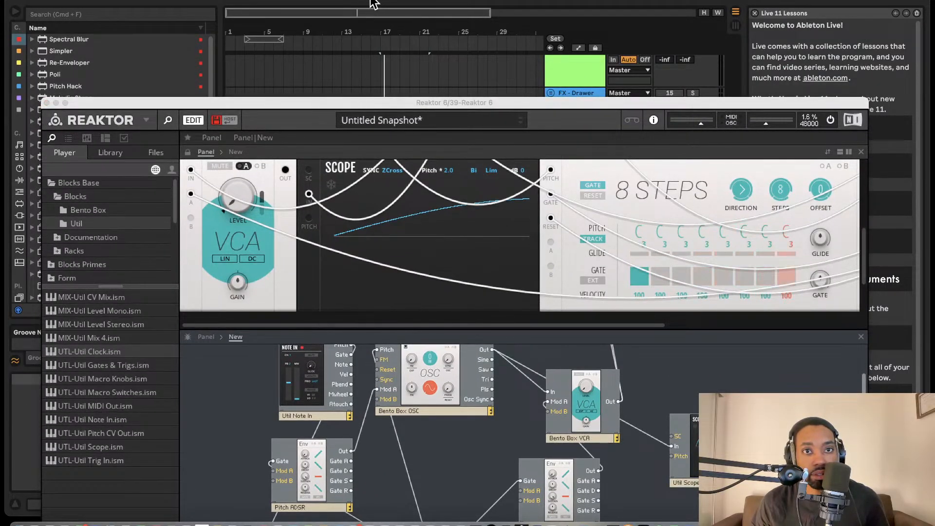
- Switch Ableton Live to Session View and reposition the Reaktor window so the 8 Steps panel is fully accessible
key("Tab")
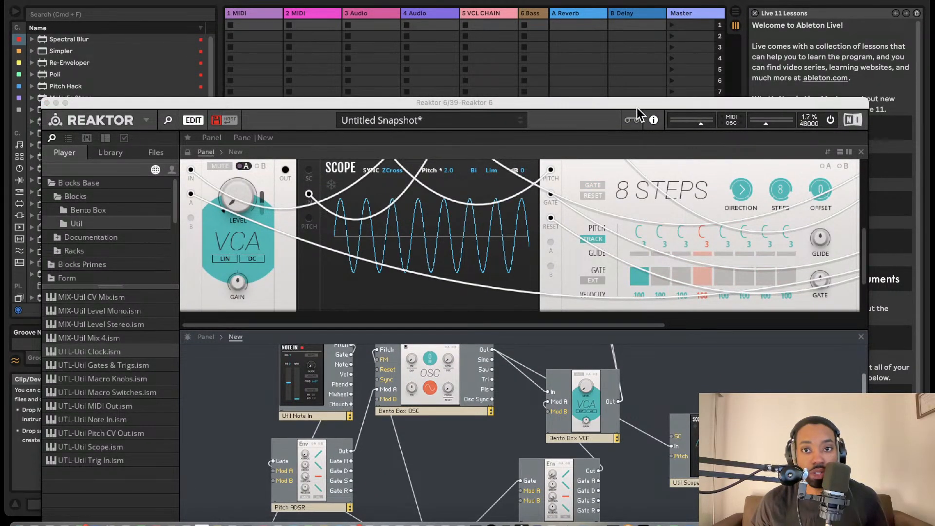
left_click_drag(638, 107, 558, 282)
left_click_drag(653, 270, 645, 402)
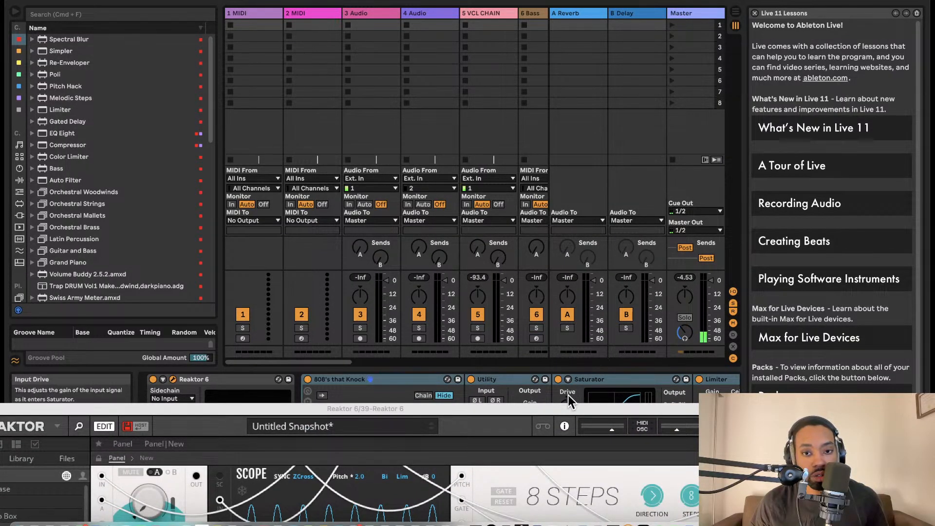
left_click_drag(567, 412, 366, 4)
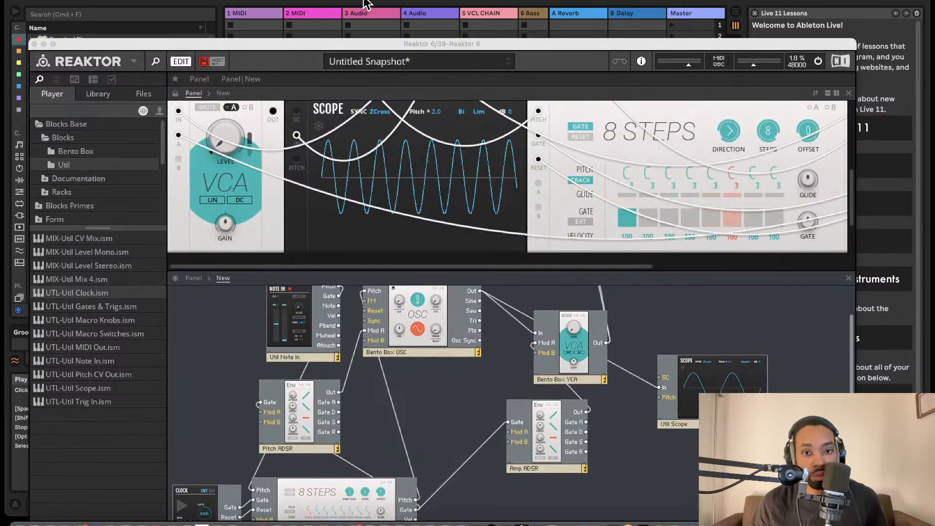
double_click(485, 44)
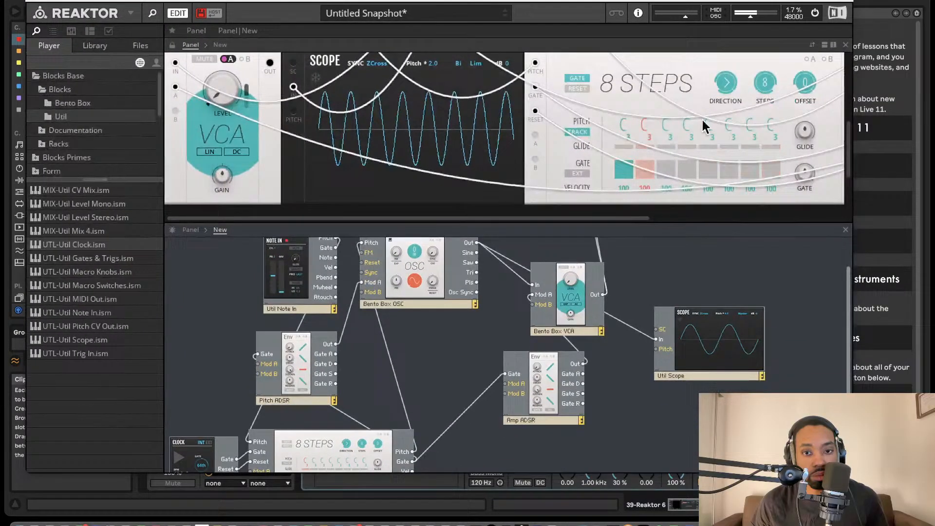
- Activate the gates of steps 4 and 6 in the 8 Steps sequencer and set step 4's pitch to G
left_click(688, 165)
mouse_move(687, 110)
left_mouse_down()
mouse_move(689, 95)
mouse_move(690, 104)
left_mouse_up()
left_click(732, 165)
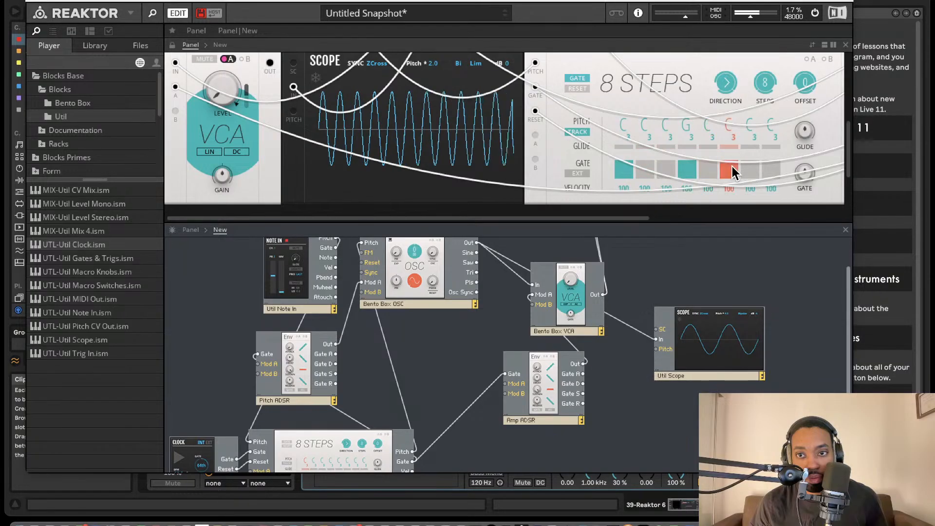
- Activate the gates of steps 2 and 7 in the 8 Steps sequencer and deactivate the gate of step 1
left_click(571, 131)
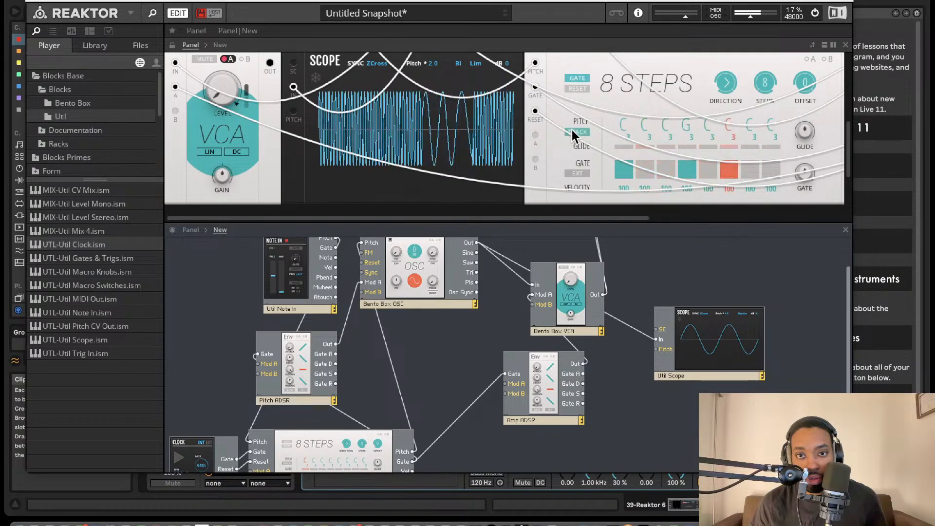
left_click(750, 169)
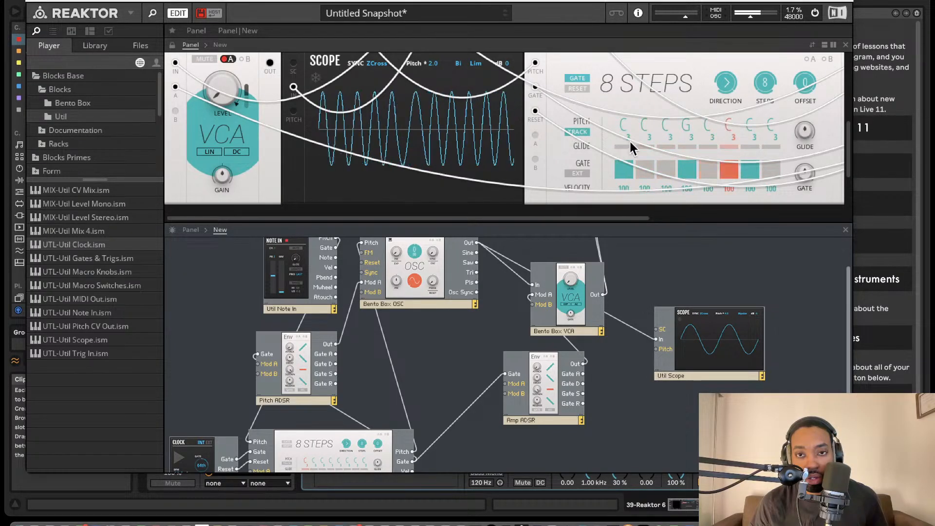
left_click(650, 167)
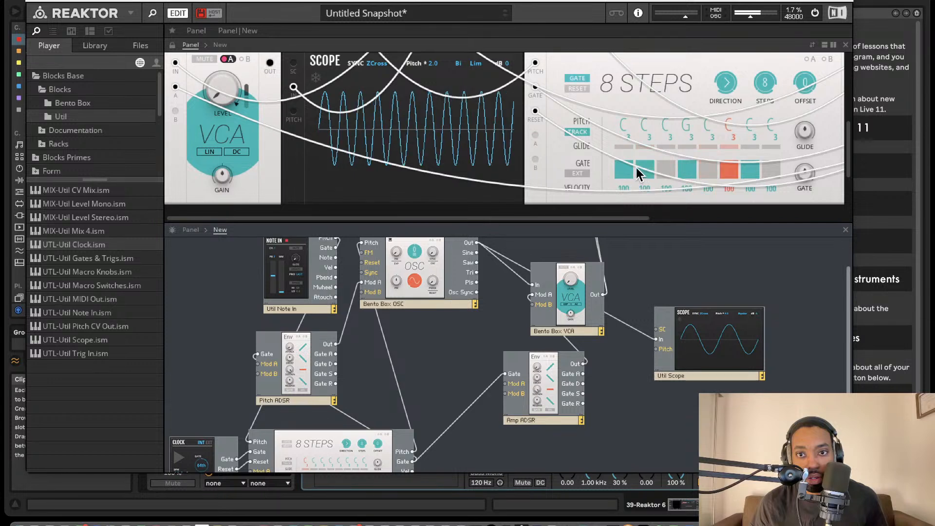
left_click(621, 166)
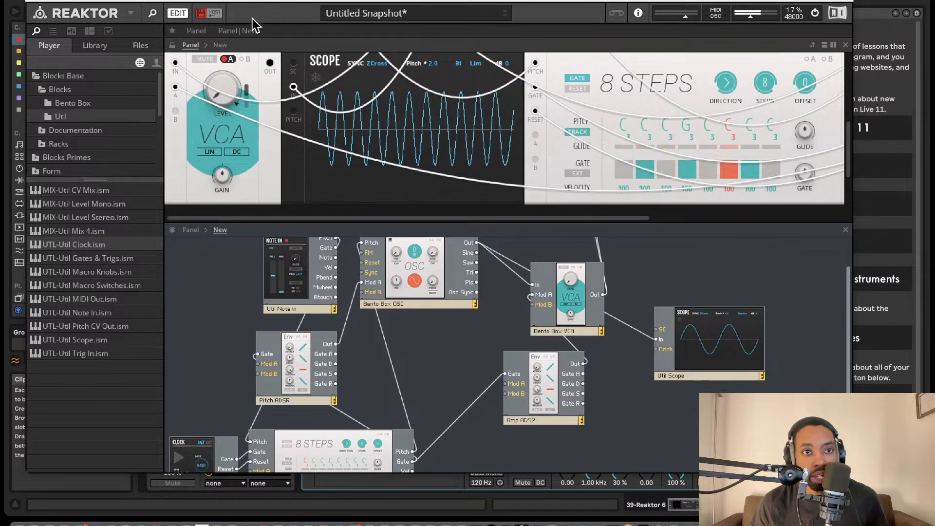
- Reload the recent 808glideLS file without saving the current changes and close the Reaktor window
left_click(135, 13)
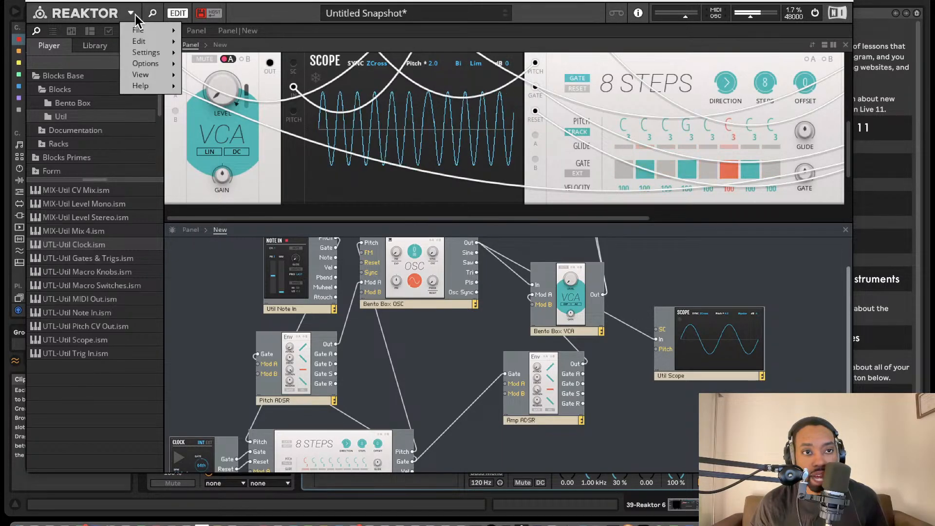
mouse_move(180, 41)
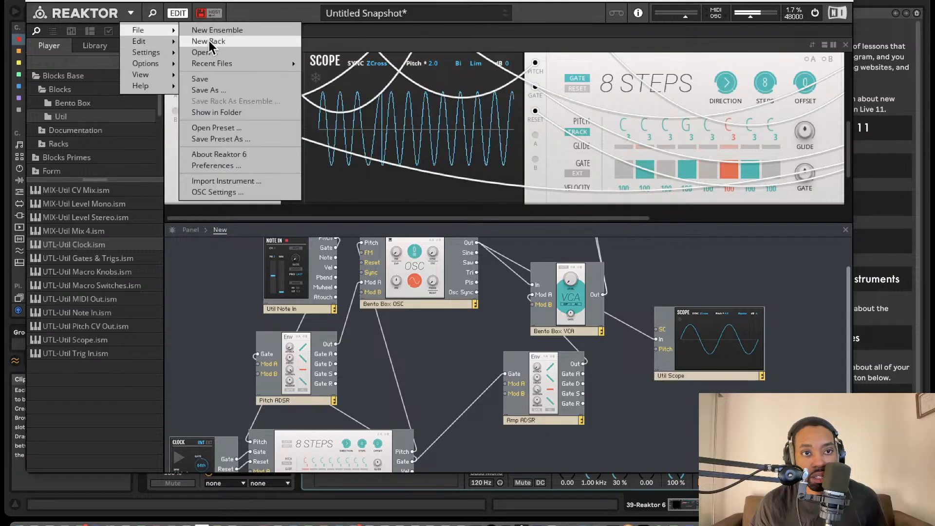
mouse_move(219, 64)
left_click(330, 65)
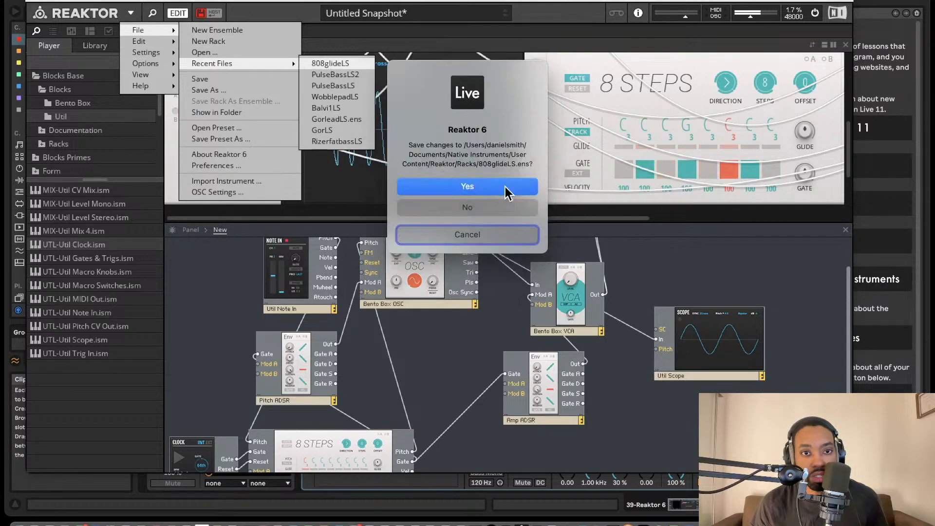
left_click(475, 207)
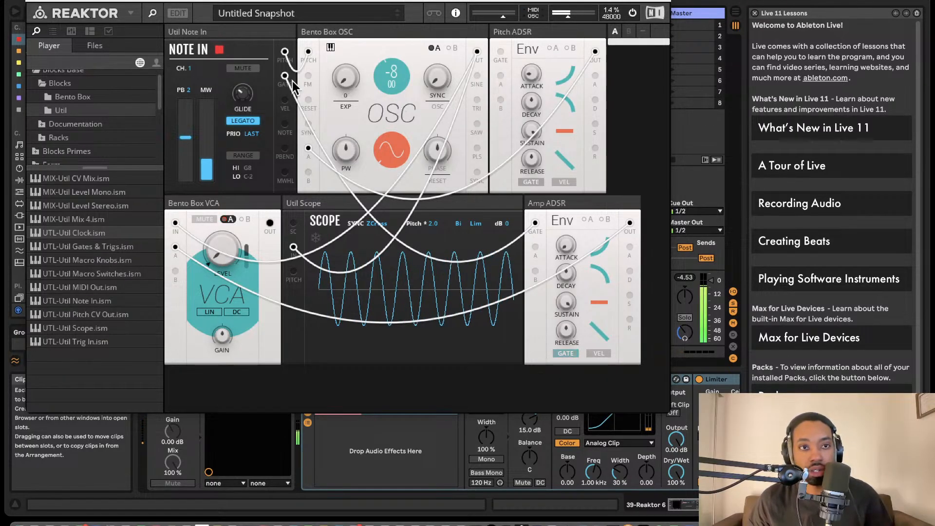
left_click(33, 1)
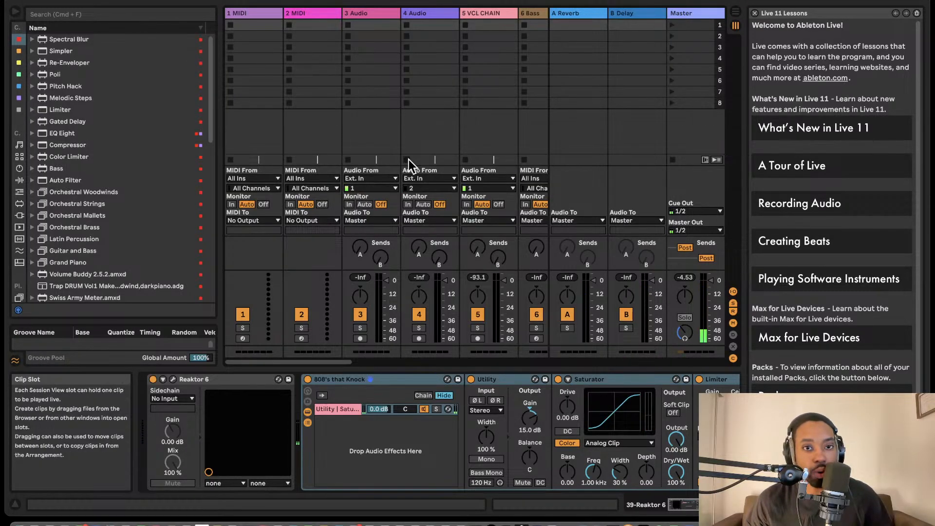
- Place the insert marker at bar 33 in Arrangement View and set the 39 Reaktor 6 track's volume to -6.5 dB
key("Tab")
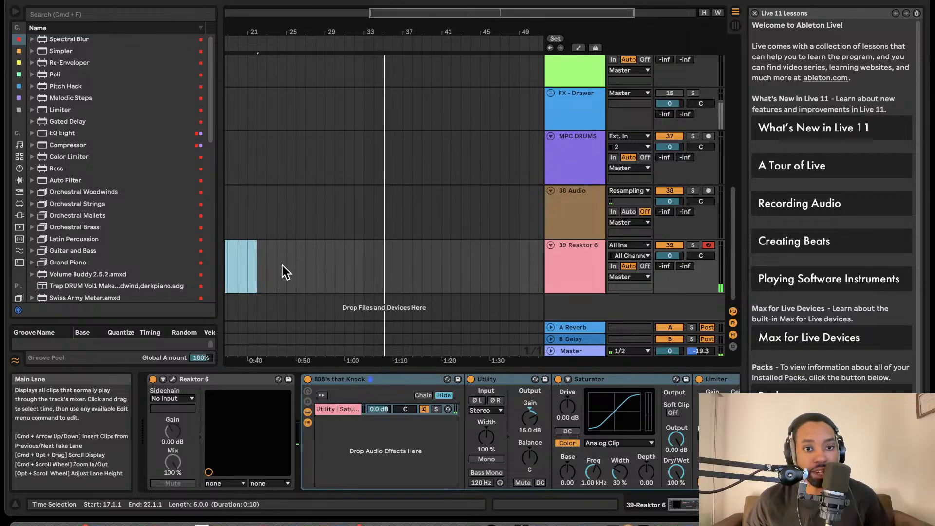
left_click(360, 256)
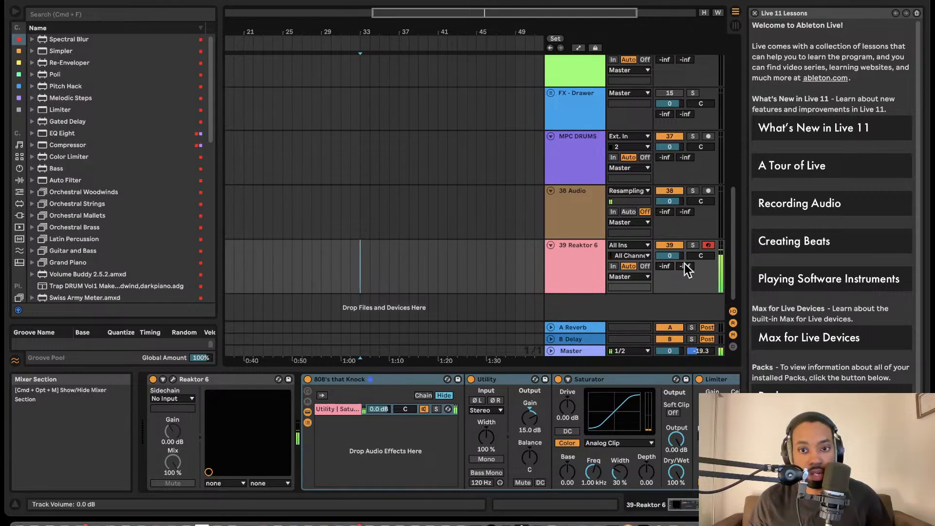
key("Tab")
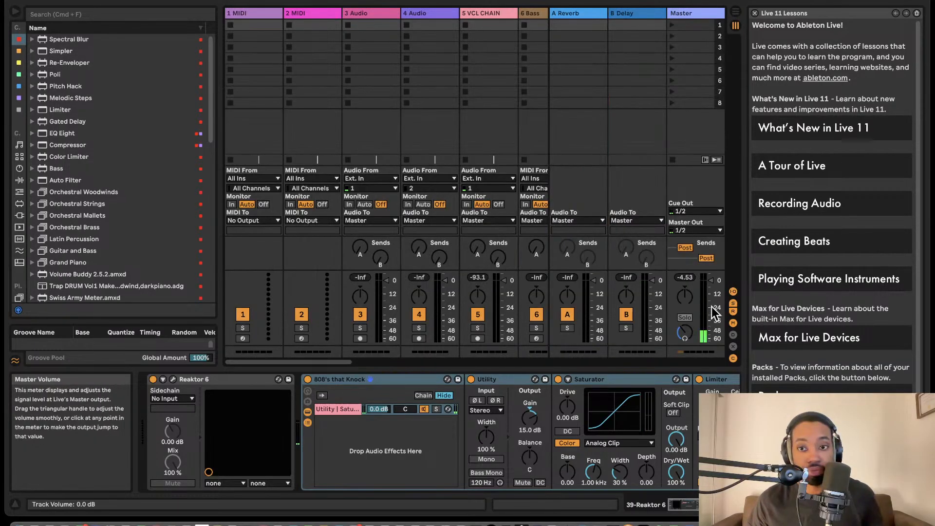
key("Tab")
left_click_drag(670, 256, 670, 261)
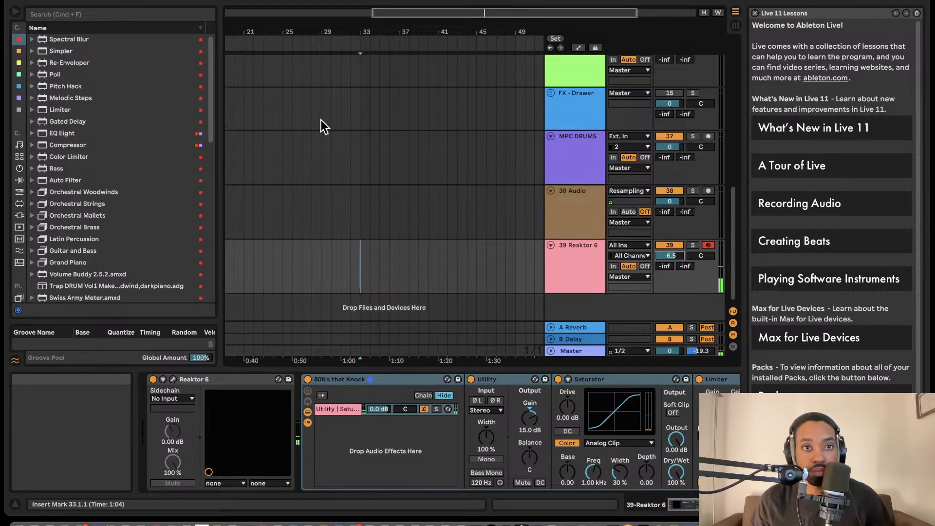
- Play a bass line along with playback from bar 33 and capture it as a MIDI clip on the 39 Reaktor 6 track
left_click(361, 0)
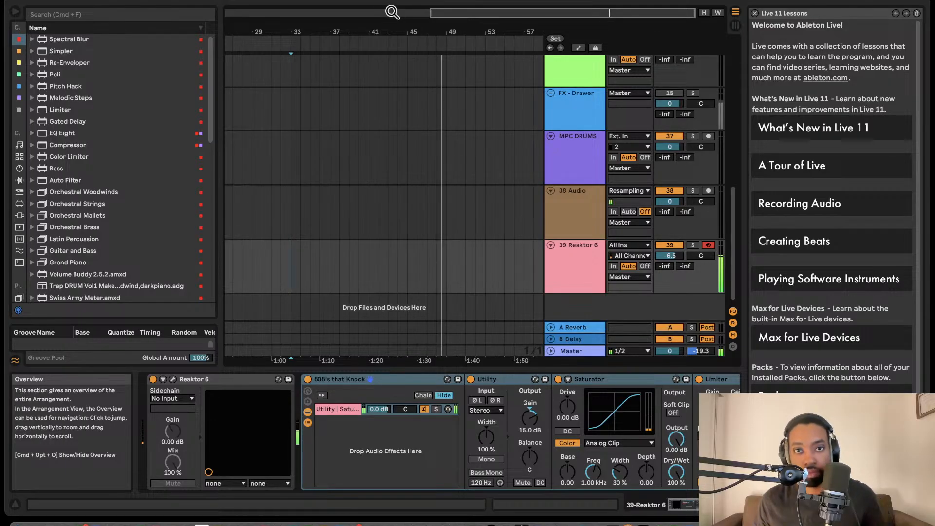
left_click(454, 1)
key("space")
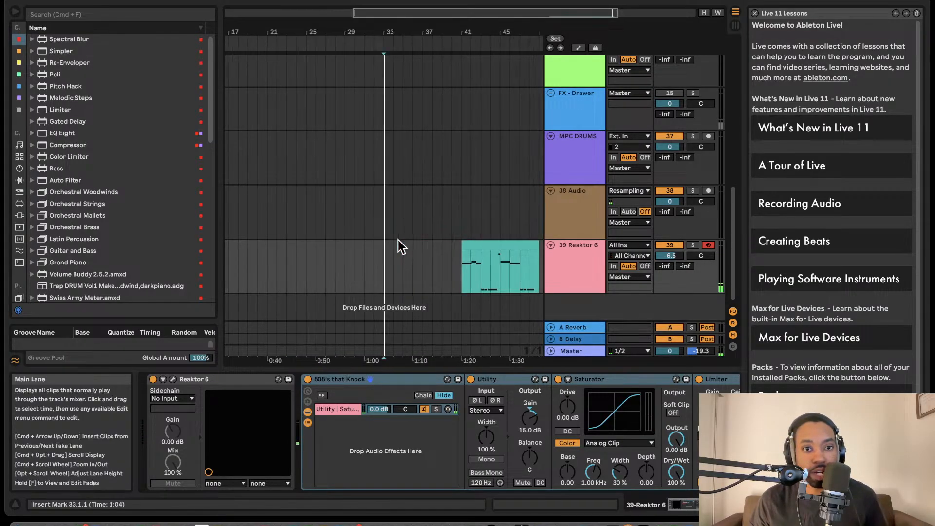
- Loop the captured MIDI clip from bar 41 to bar 49 and start playback
left_click(466, 242)
key("super+l")
scroll(466, 243, "right", 4)
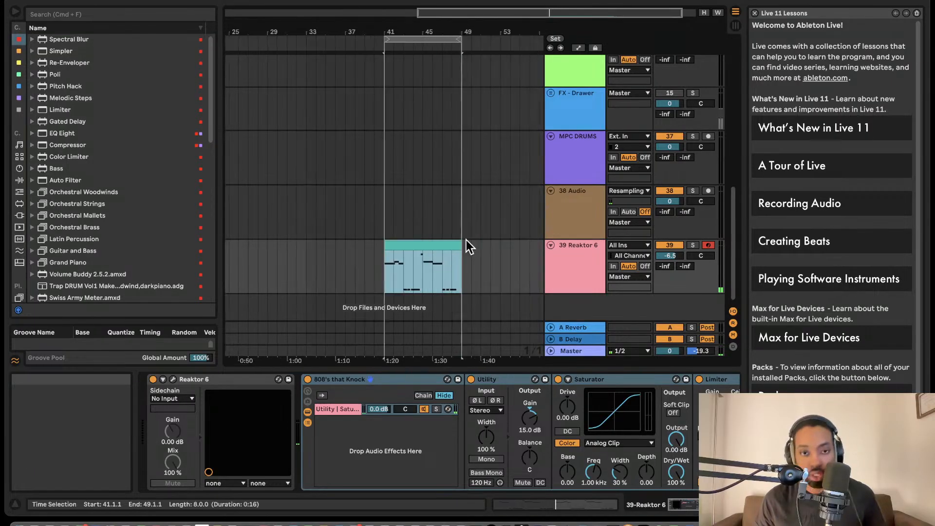
key("space")
- Extend the captured clip's start back to bar 37, then move the whole clip to start at bar 41
left_click_drag(379, 242, 340, 249)
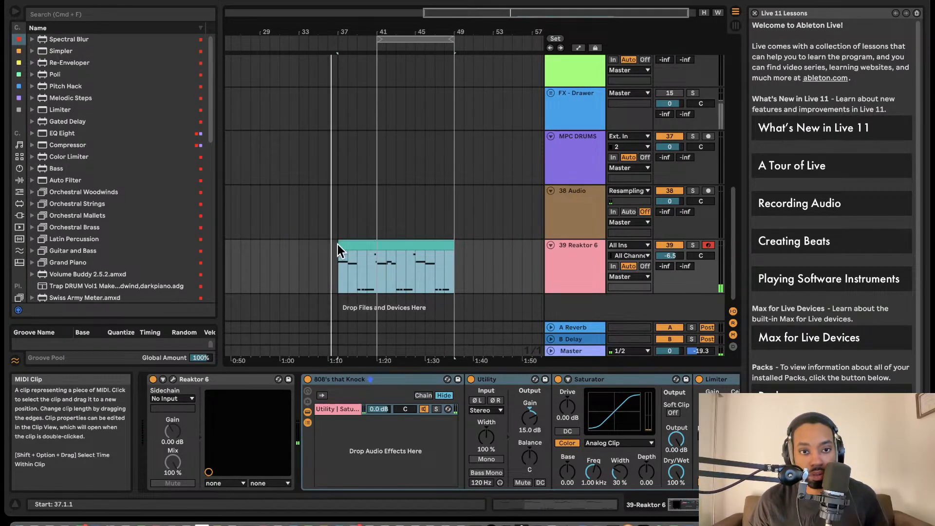
scroll(344, 253, "left", 4)
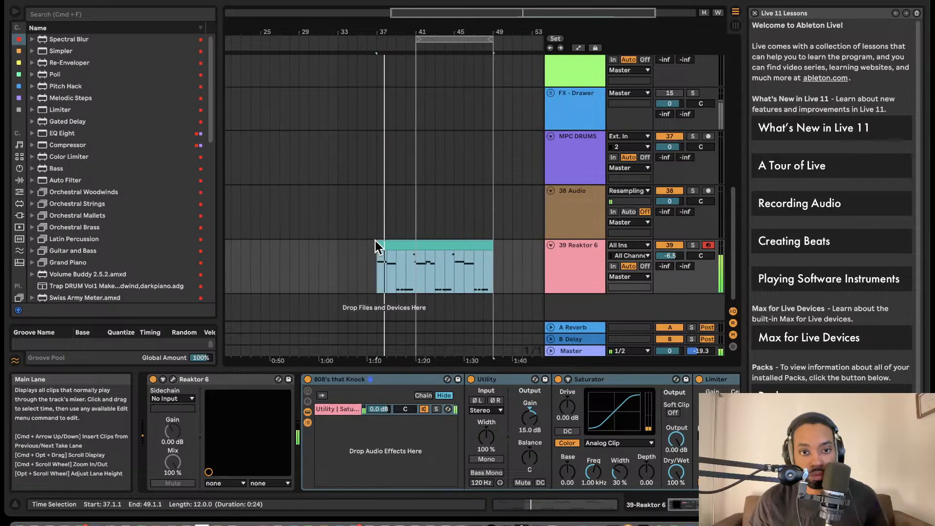
left_click(390, 245)
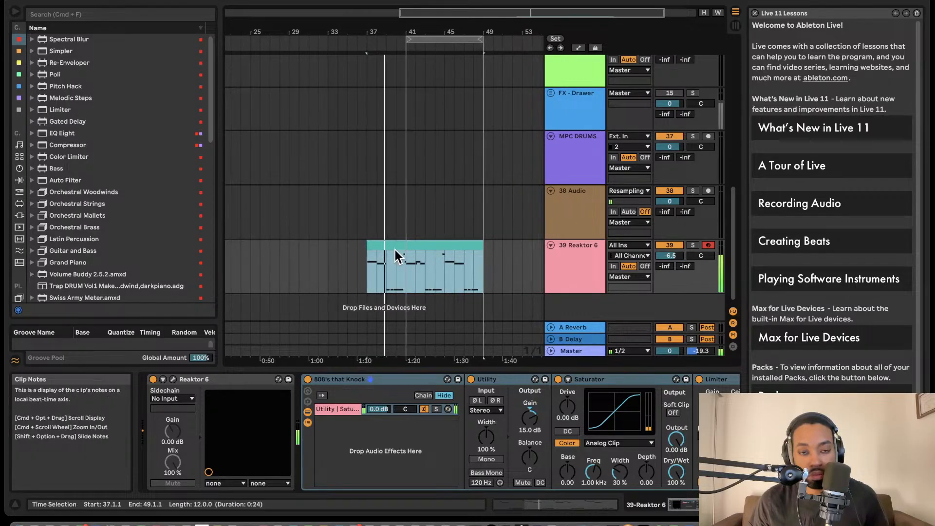
left_click_drag(385, 245, 418, 247)
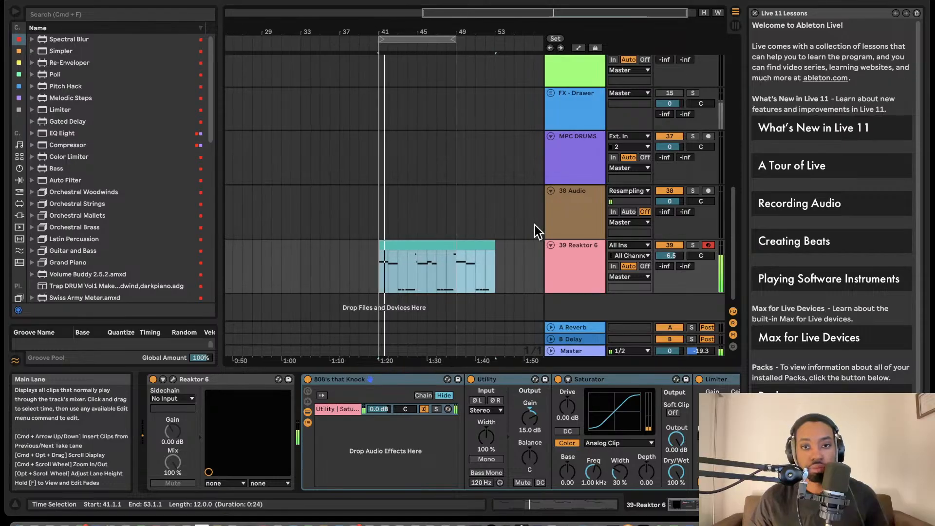
- Set the 39 Reaktor 6 track's volume to -6.9 dB and restart playback of the loop from bar 41
left_click_drag(670, 255, 669, 268)
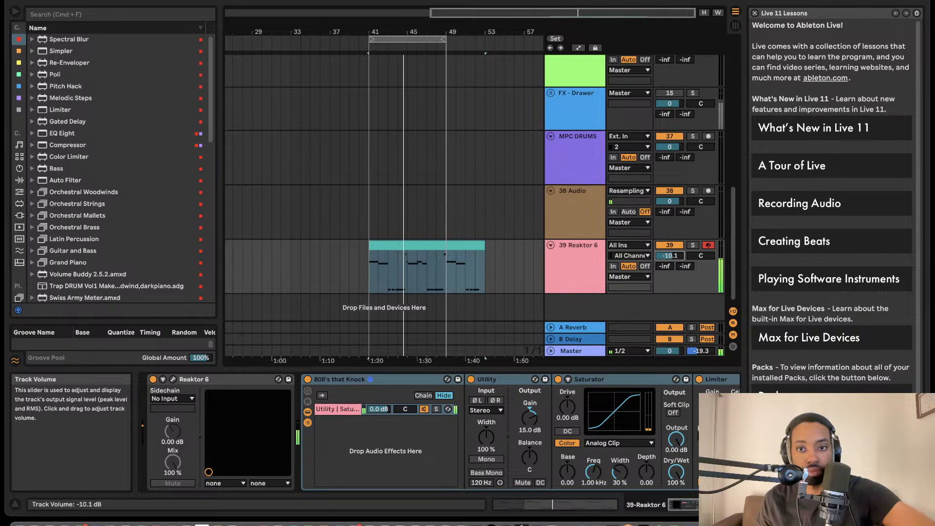
left_click_drag(670, 255, 669, 252)
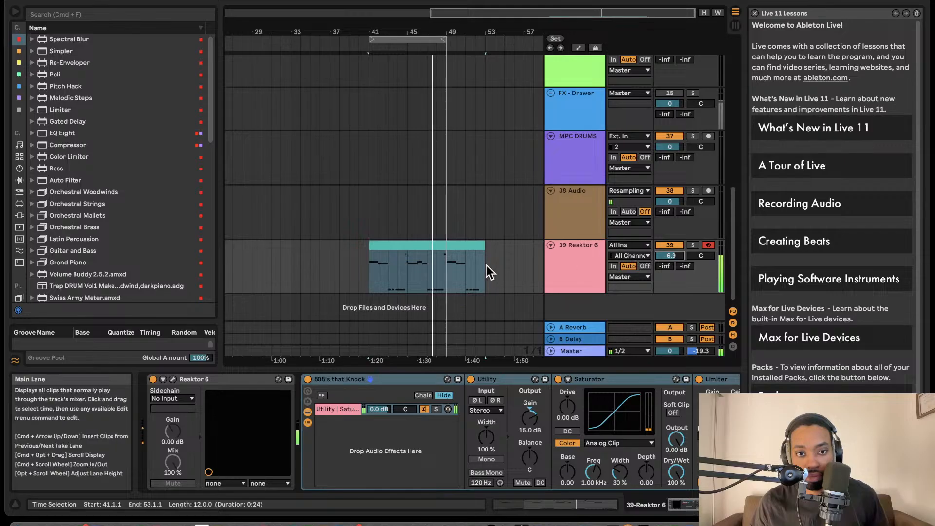
scroll(434, 179, "left", 1)
scroll(434, 178, "up", 1)
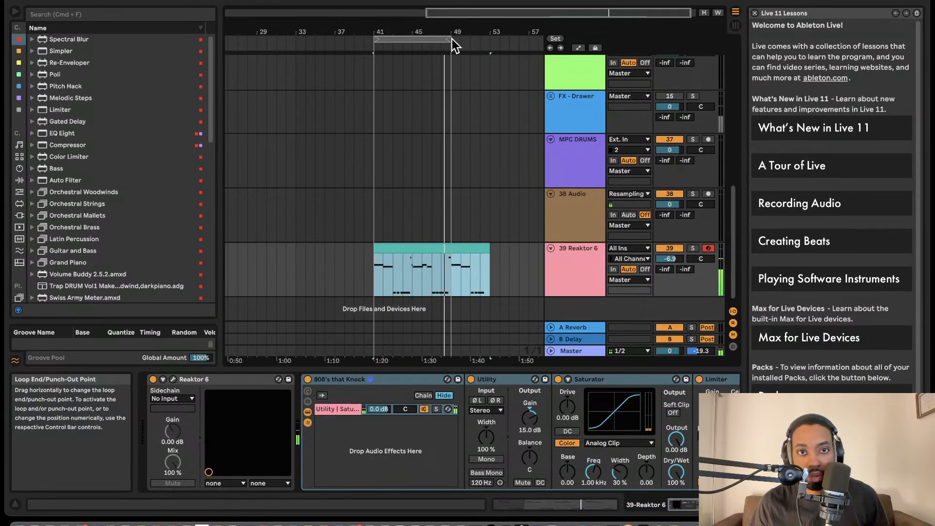
left_click_drag(451, 38, 446, 39)
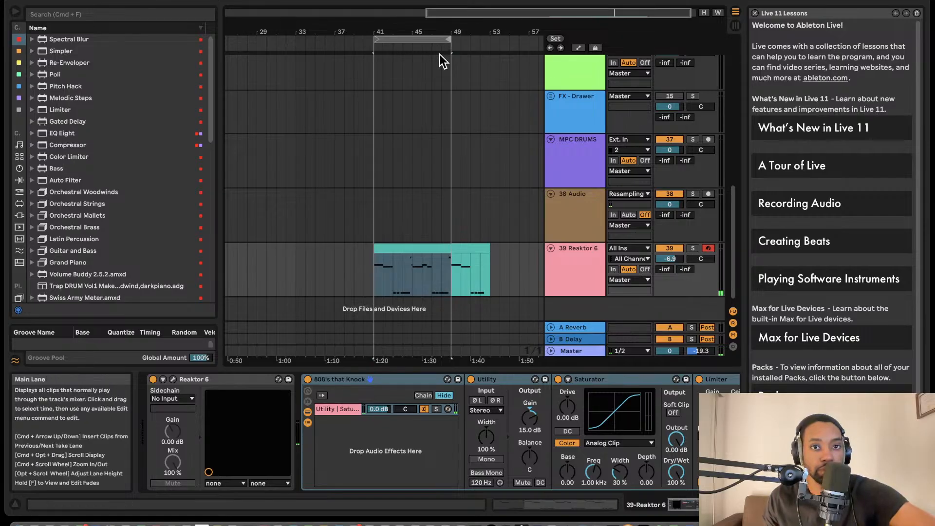
scroll(413, 138, "down", 1)
scroll(419, 144, "left", 1)
key("space")
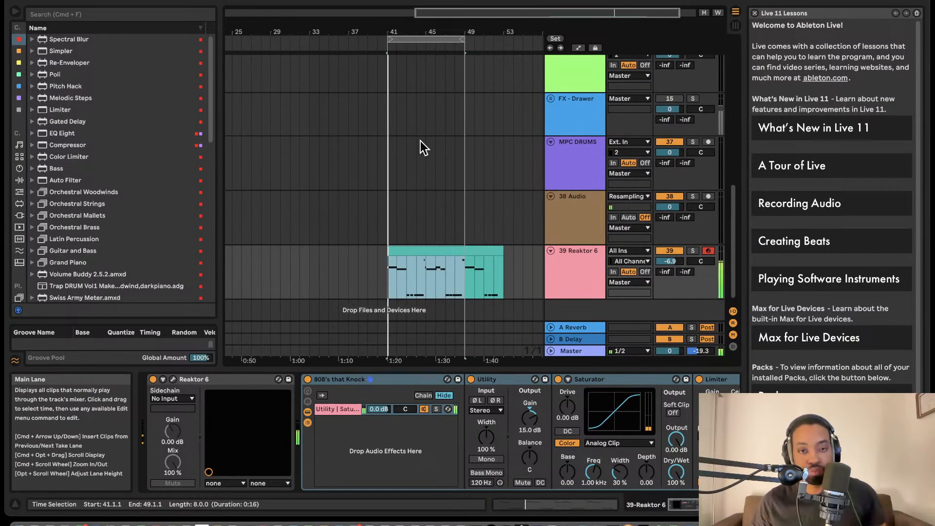
- Open the bass clip in an enlarged MIDI note editor and examine its notes from about bar 8 to bar 13
scroll(435, 219, "right", 1)
left_click(417, 251)
scroll(417, 252, "left", 1)
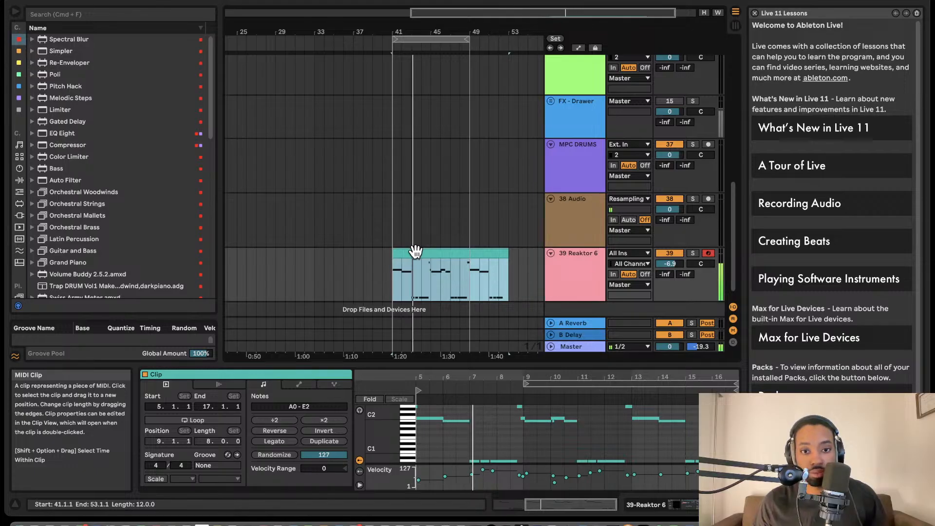
double_click(416, 251)
left_click_drag(457, 364, 452, 144)
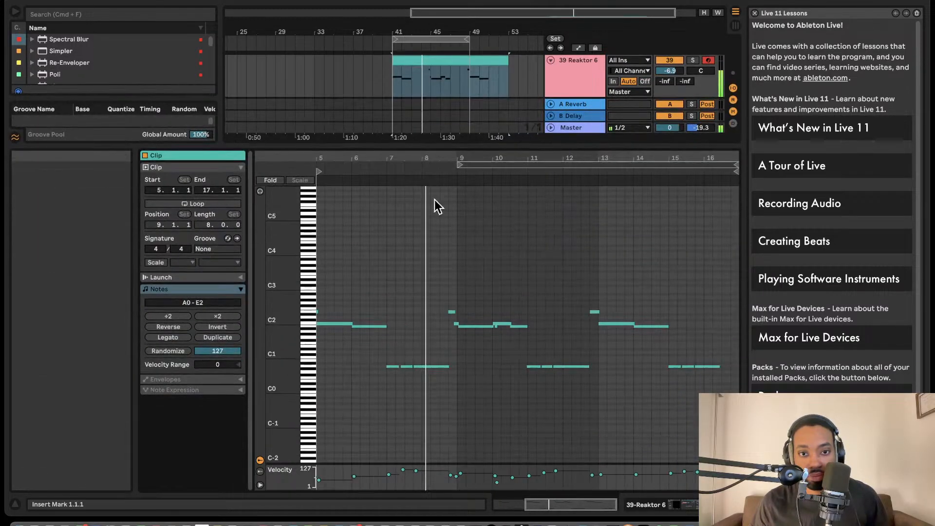
scroll(424, 327, "up", 5)
scroll(425, 328, "right", 2)
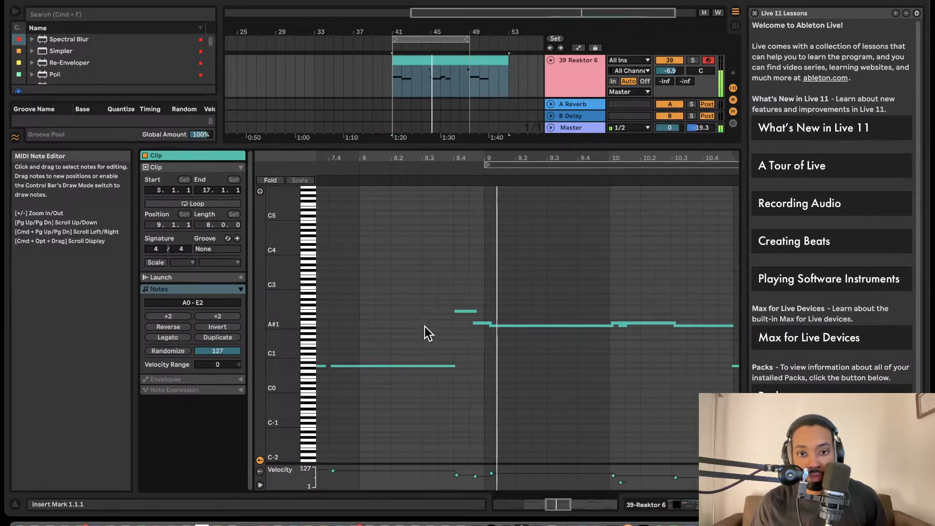
scroll(425, 327, "right", 2)
left_click(433, 327)
scroll(448, 329, "right", 2)
left_click(513, 297)
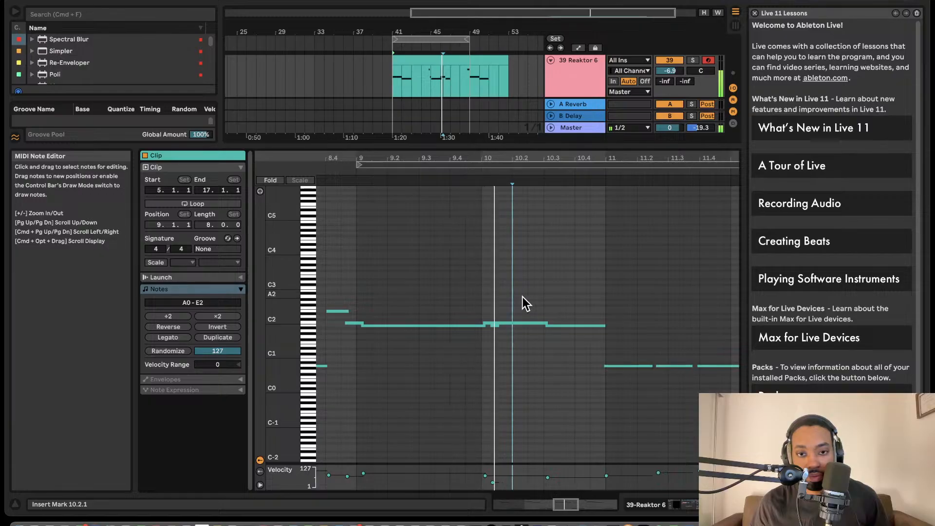
scroll(501, 305, "right", 4)
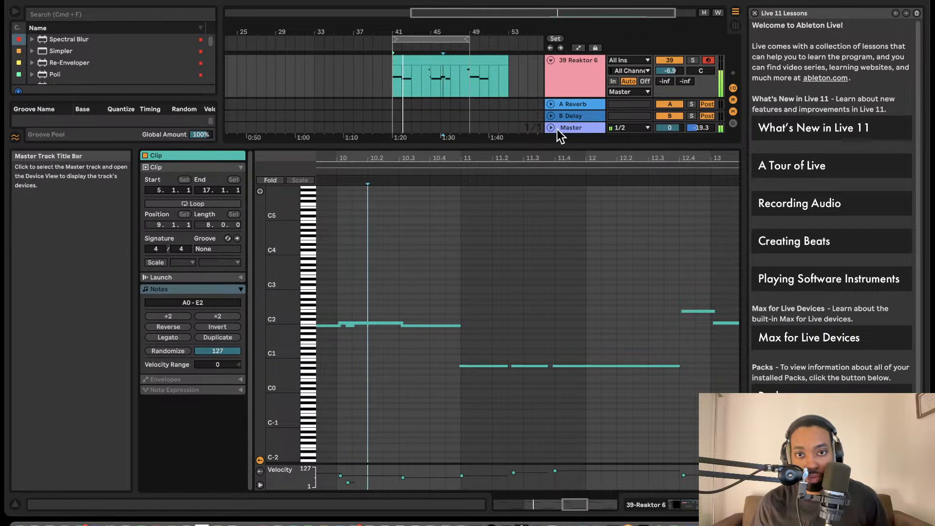
- Split the bass clip on the 39 Reaktor 6 track at bar 49
left_click(473, 60)
left_click(470, 74)
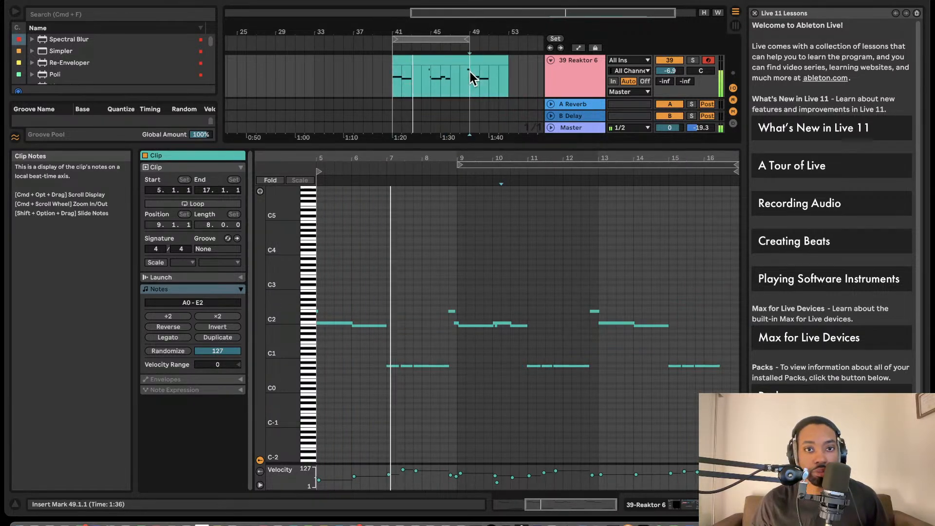
key("super+e")
- Shrink the note editor and copy both parts of the split bass clip to start at bar 21 on the same track
left_click(481, 62)
left_click(483, 74)
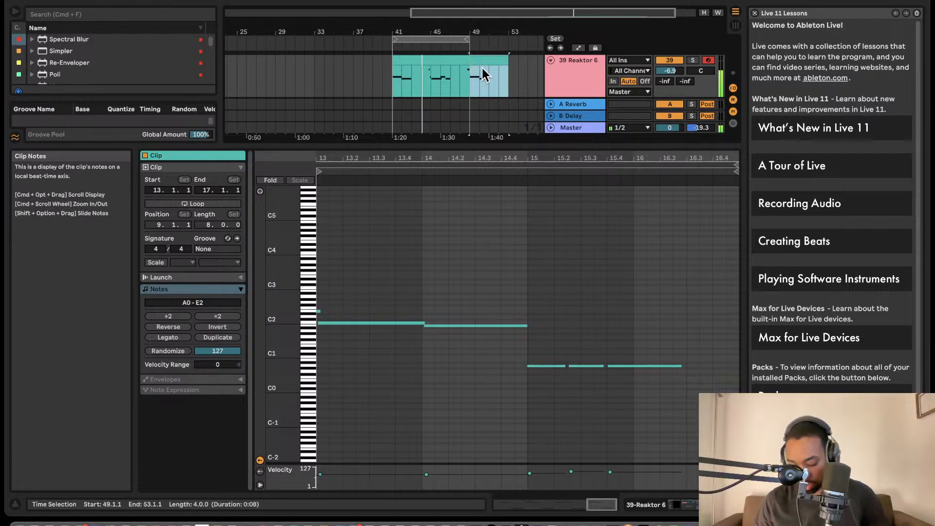
left_click_drag(472, 146, 468, 341)
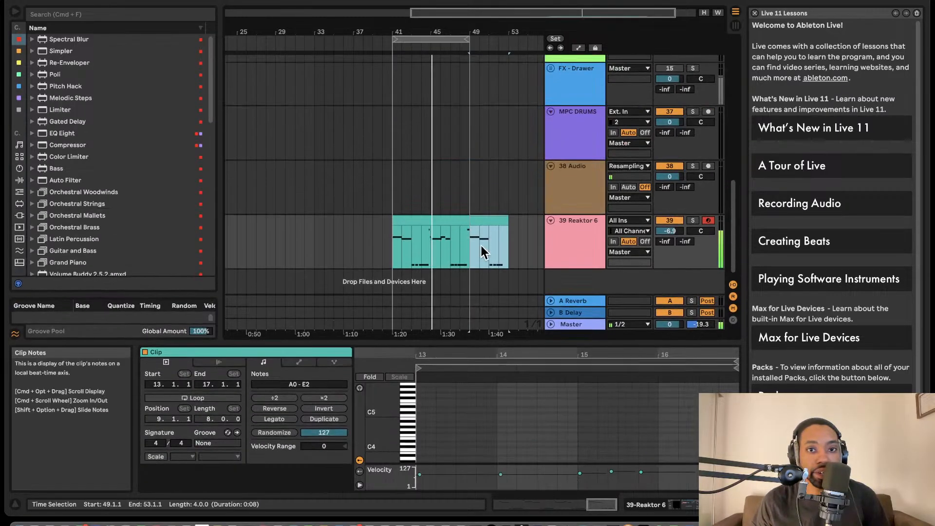
left_click(449, 220, "shift")
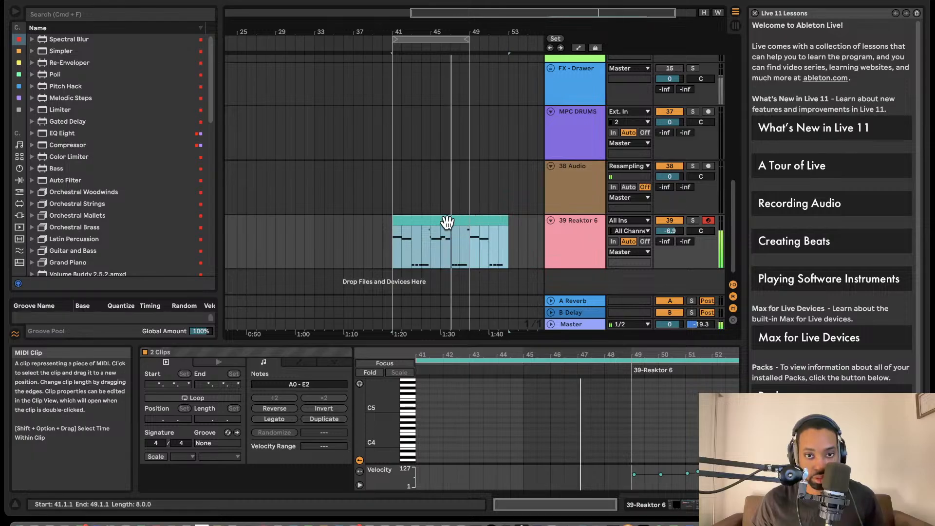
left_click_drag(445, 219, 250, 236)
scroll(410, 201, "left", 5)
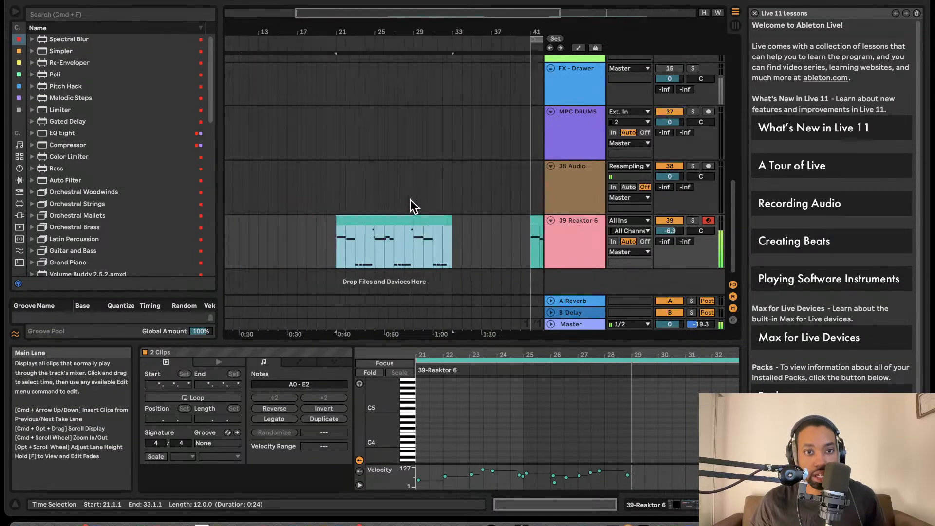
- Move both copied bass clips on the 39 Reaktor 6 track so they start at bar 18
scroll(412, 202, "right", 3)
left_click_drag(310, 217, 293, 208)
left_click(411, 231)
key("super+z")
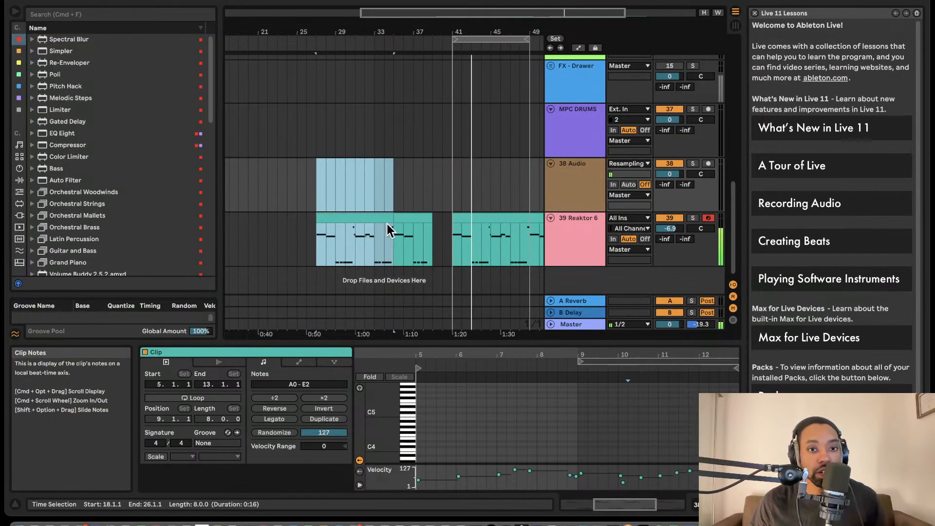
left_click(439, 222)
left_click(436, 223)
double_click(435, 223)
key("super+z")
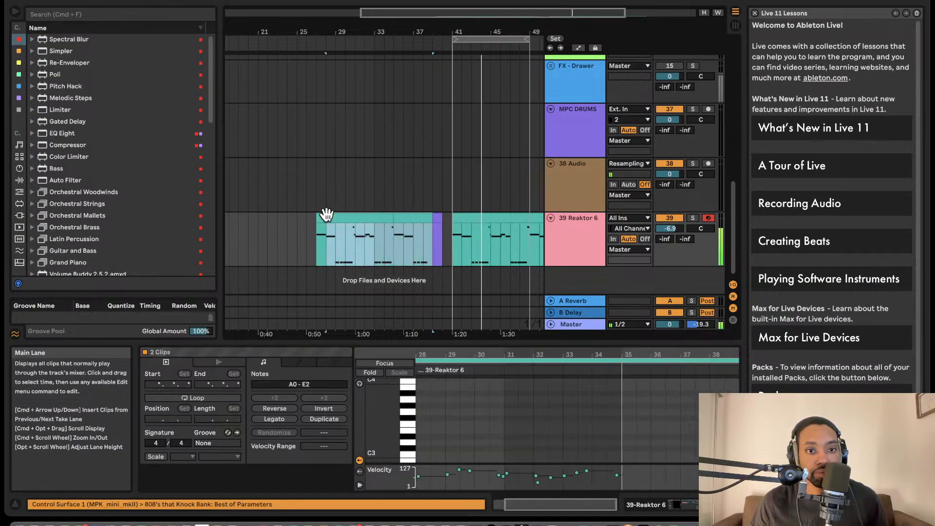
left_click_drag(319, 220, 243, 217)
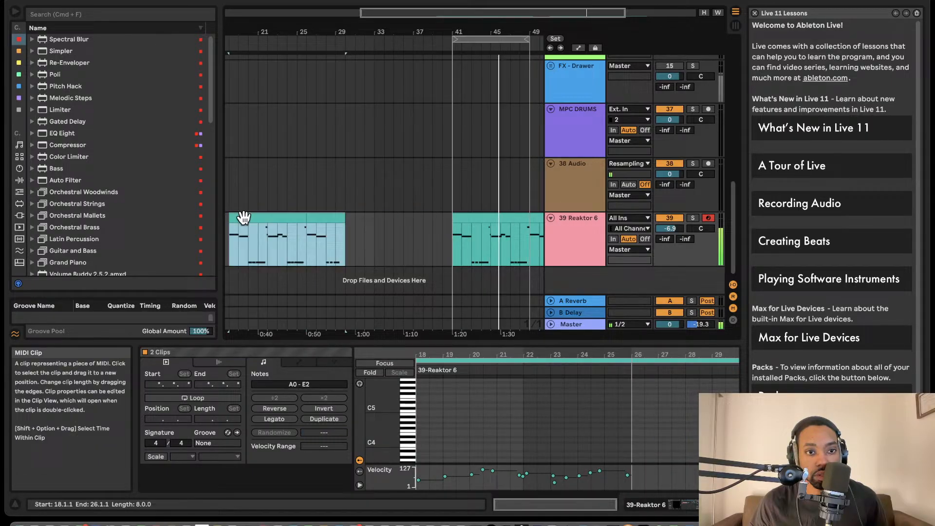
- Delete the split-off bass clip from bar 49 to bar 53 on the 39 Reaktor 6 track
left_click(415, 219)
scroll(428, 215, "right", 5)
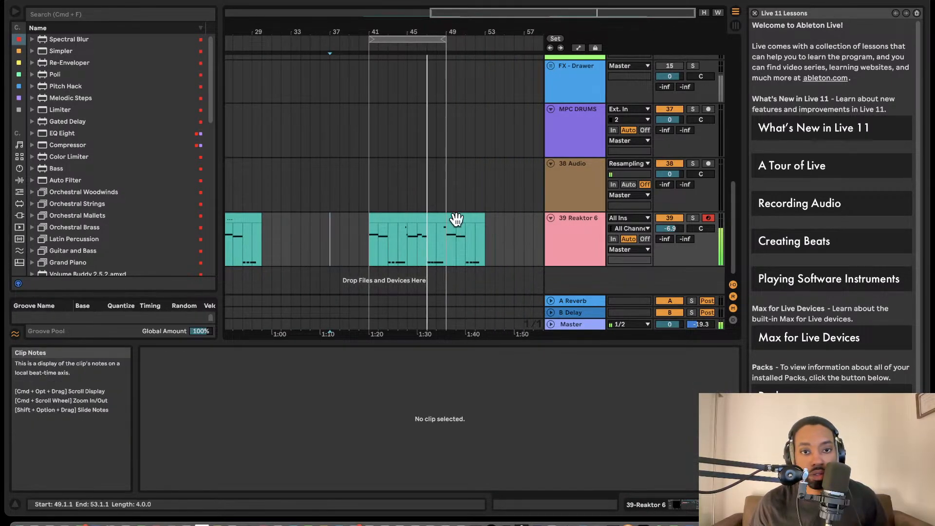
left_click(455, 217)
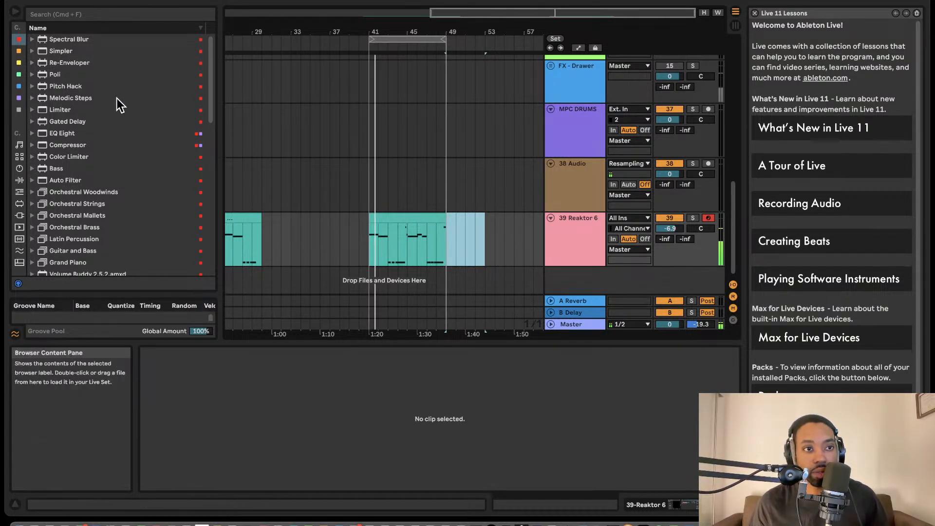
- Search the red browser collection for "trap" and load the Trap DRUM Vol1 rack onto a new MIDI track
key("super+f")
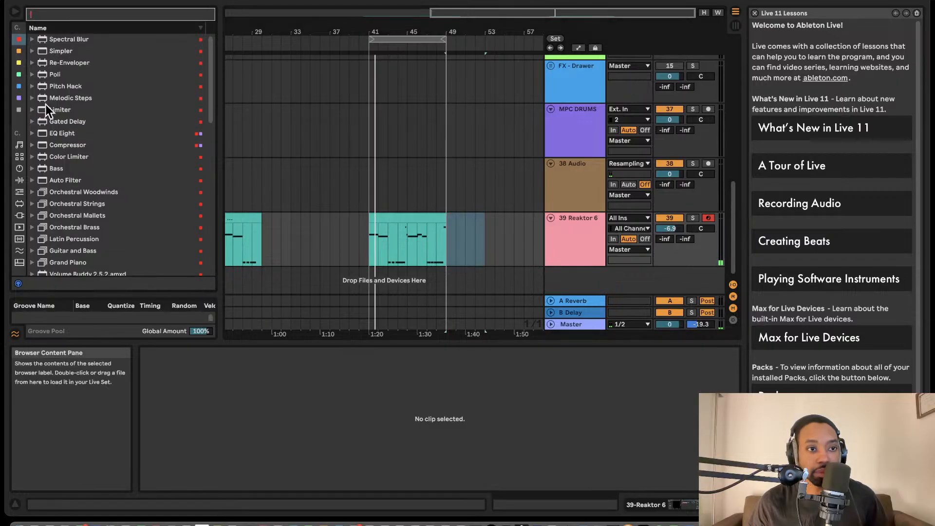
left_click(19, 157)
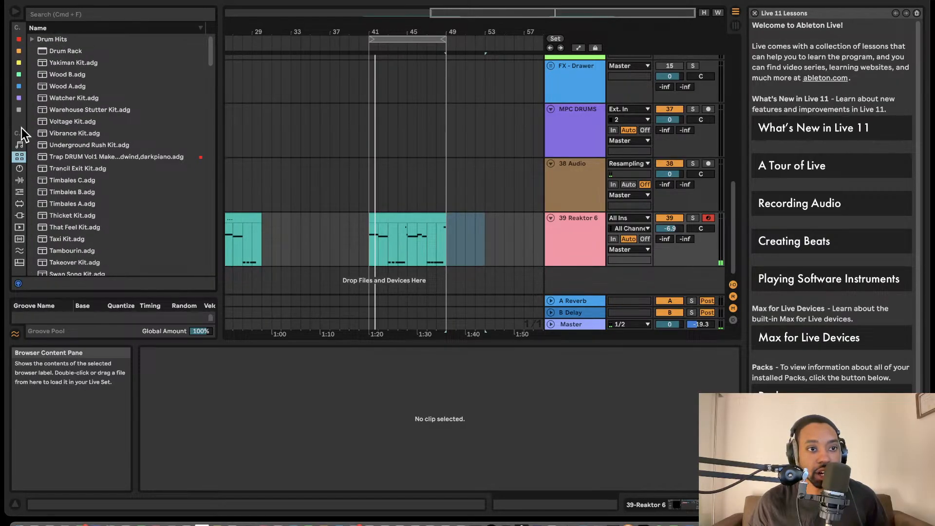
left_click(19, 39)
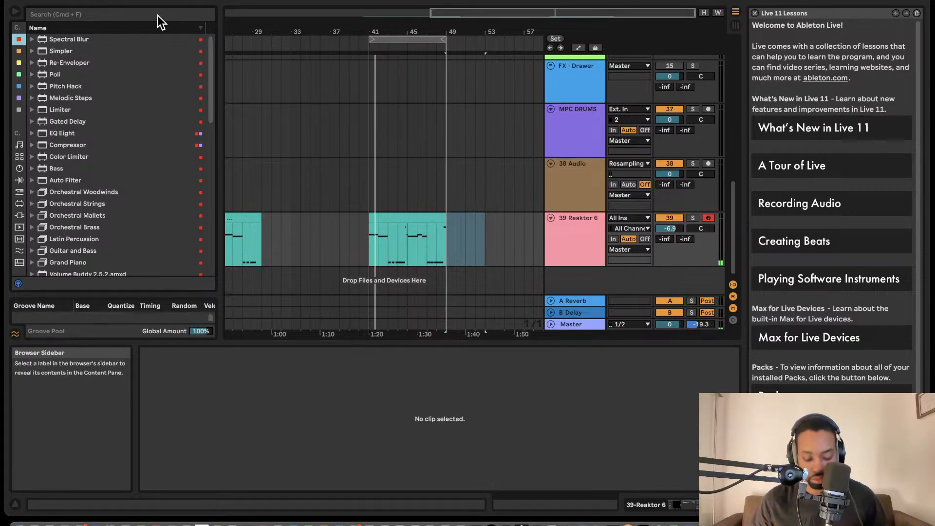
key("a")
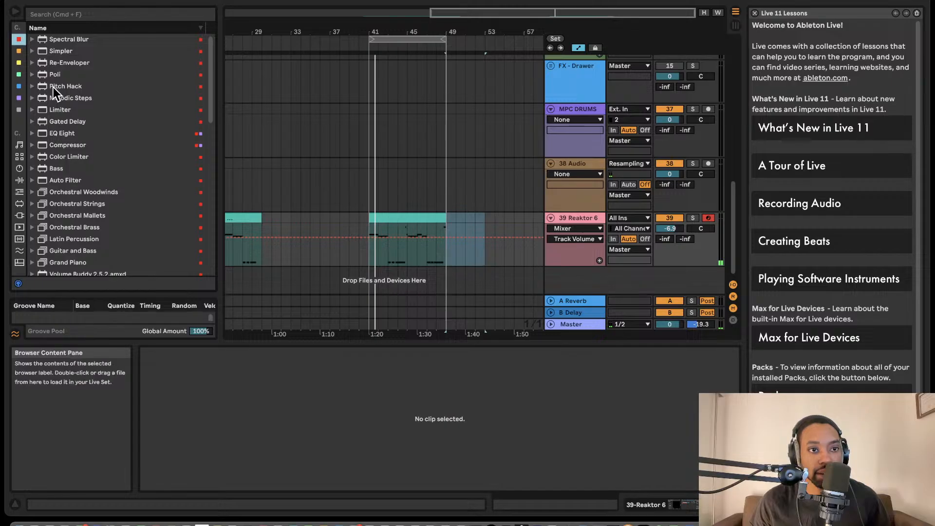
left_click(18, 51)
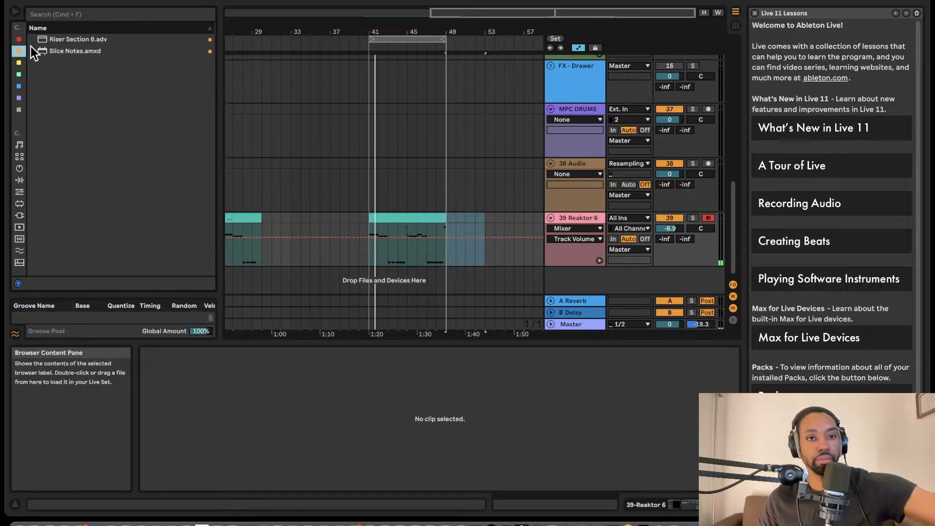
left_click(17, 39)
left_click(70, 18)
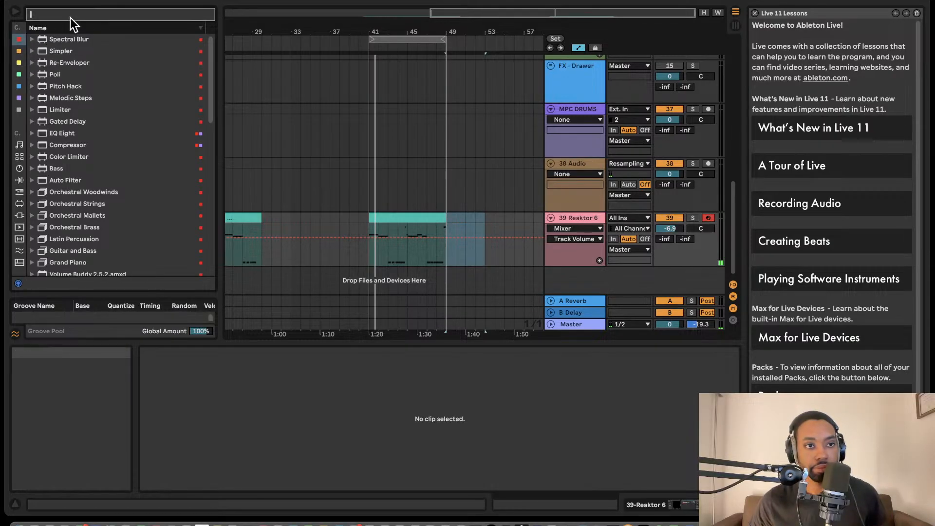
type("trap")
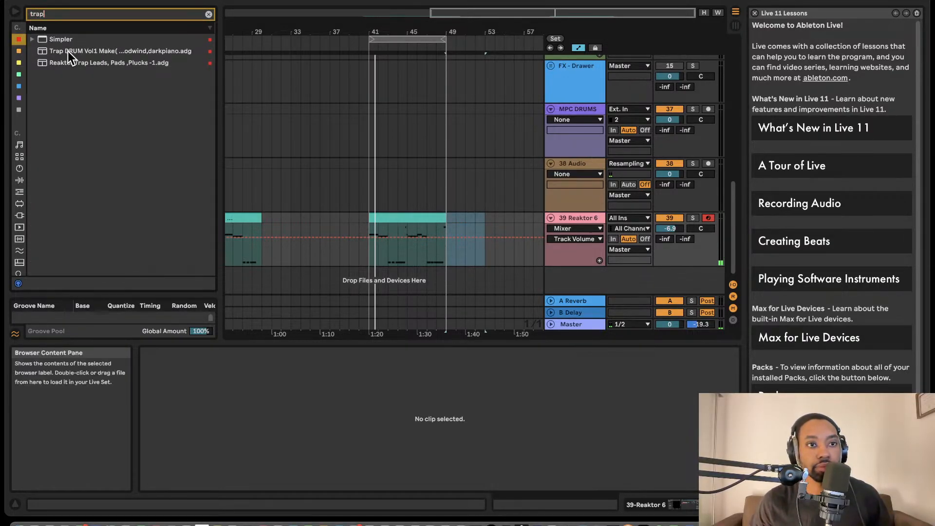
left_click_drag(68, 51, 659, 297)
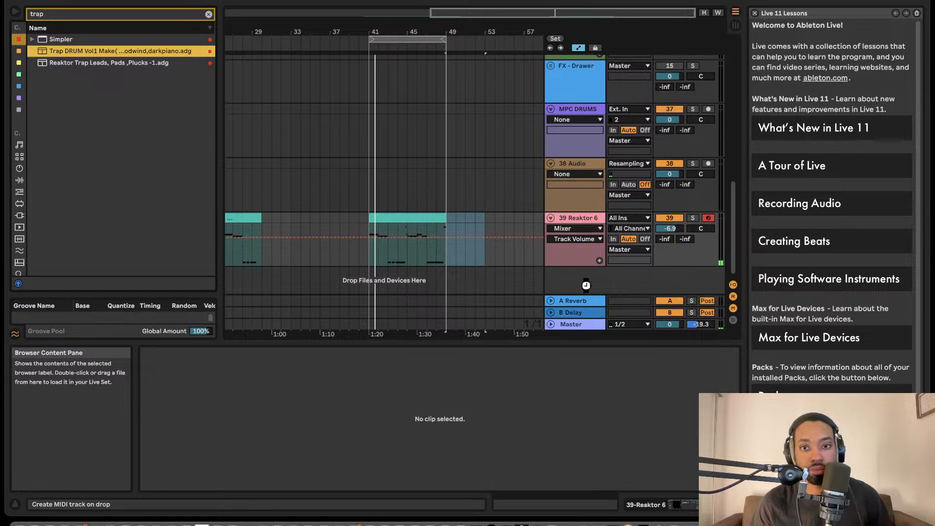
left_click_drag(586, 284, 586, 286)
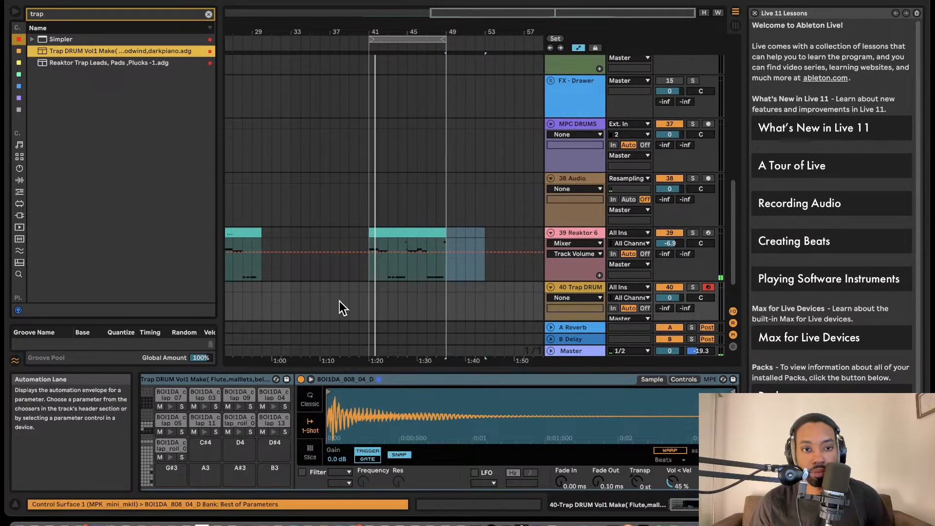
- Turn off automation mode and set the 40 Trap DRUM track's volume to -8.6 dB while previewing a clap pad
left_click_drag(373, 305, 445, 299)
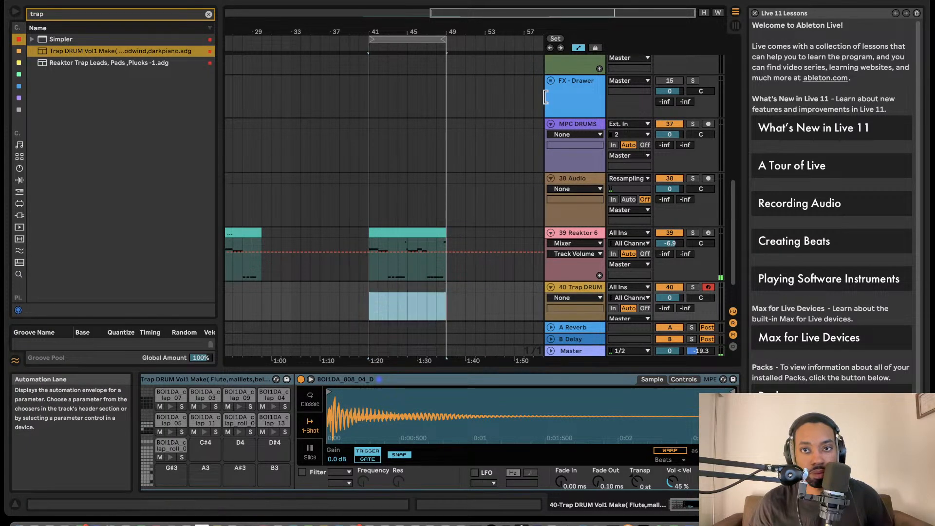
left_click(578, 48)
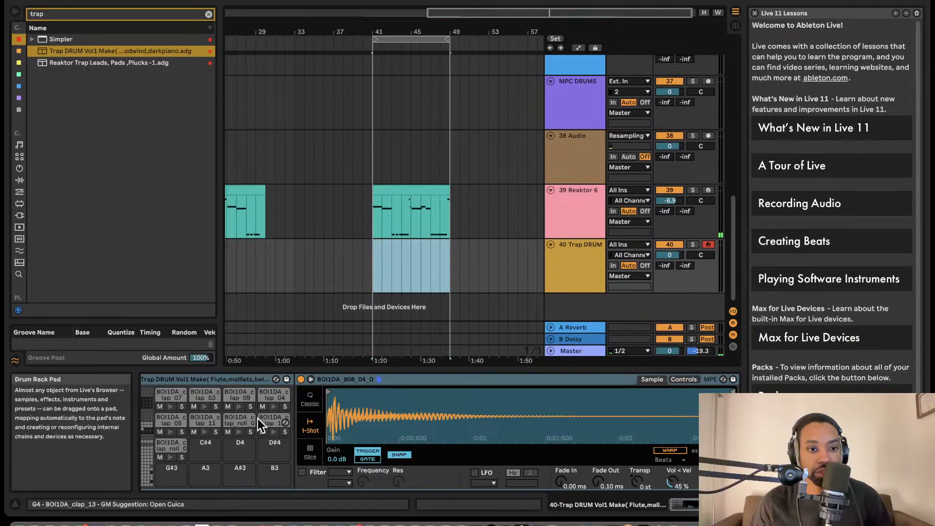
left_click(170, 405)
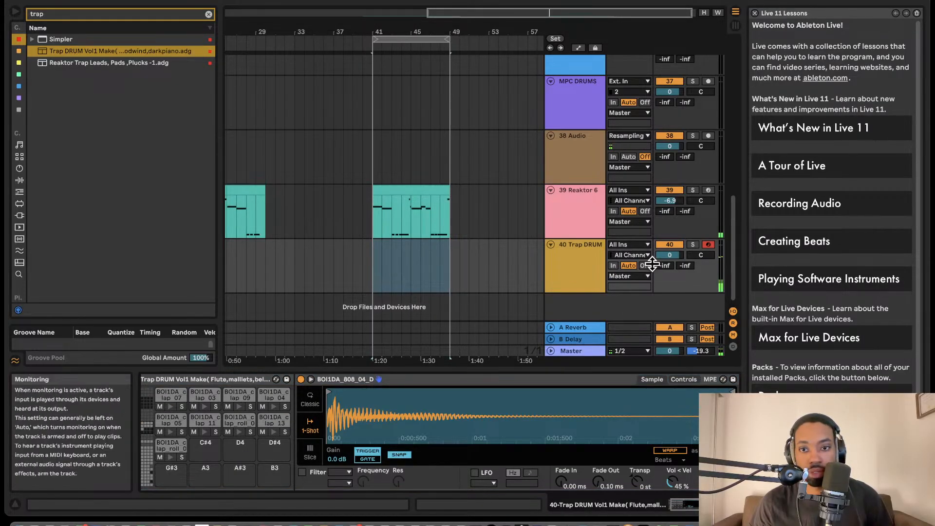
left_click(670, 254)
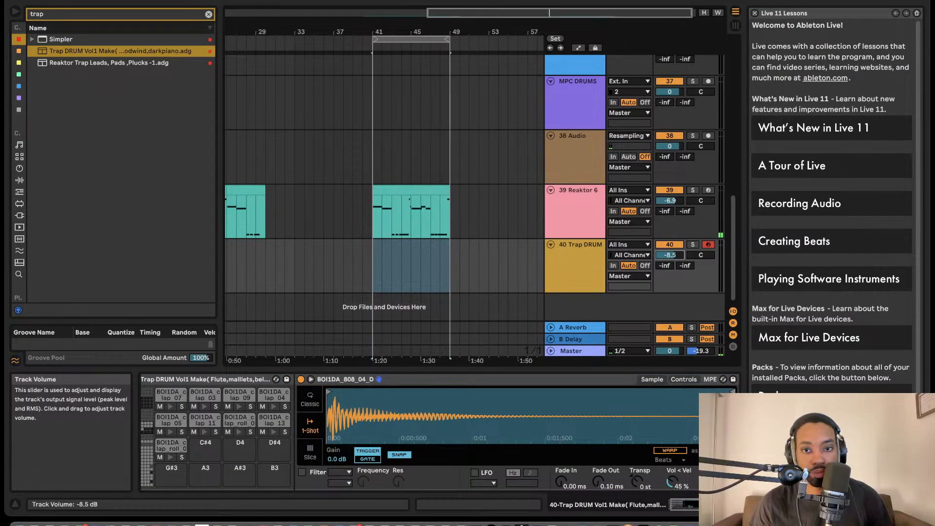
left_click_drag(669, 254, 670, 255)
- Audition clap, snare, kick and hi-hat pads across the Trap DRUM rack's pad banks
left_click(239, 431)
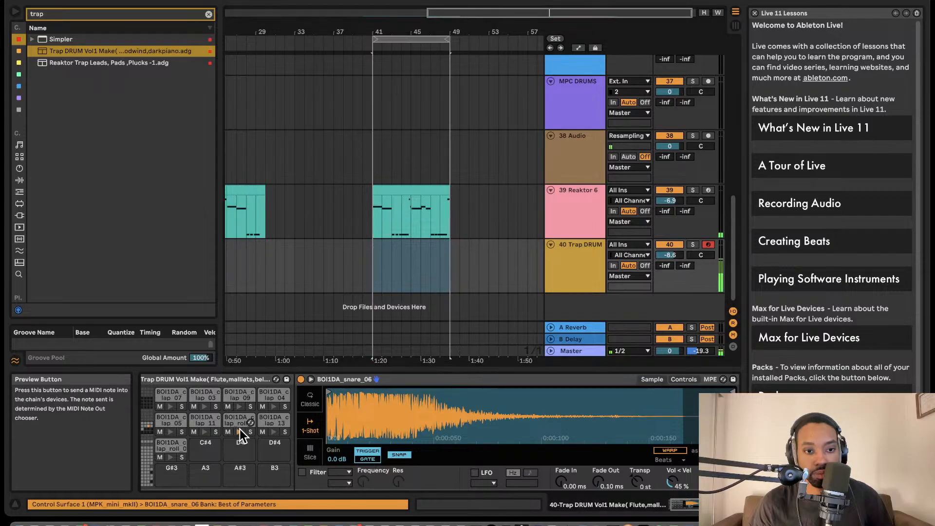
left_click(147, 465)
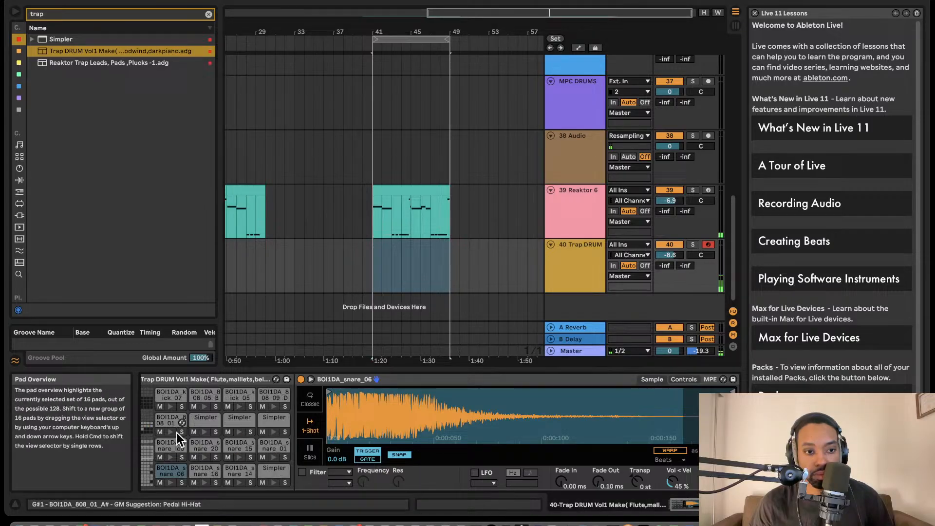
left_click(171, 458)
left_click(171, 407)
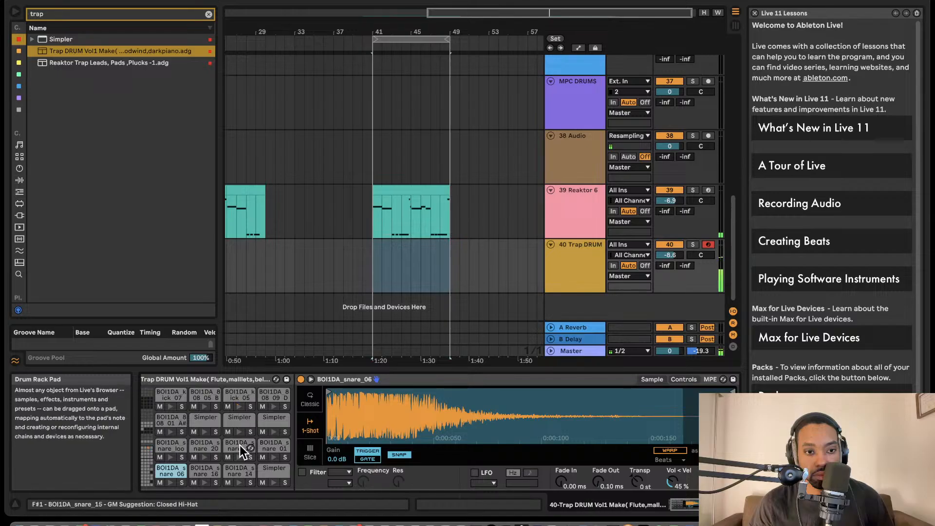
left_click(148, 463)
left_click(151, 464)
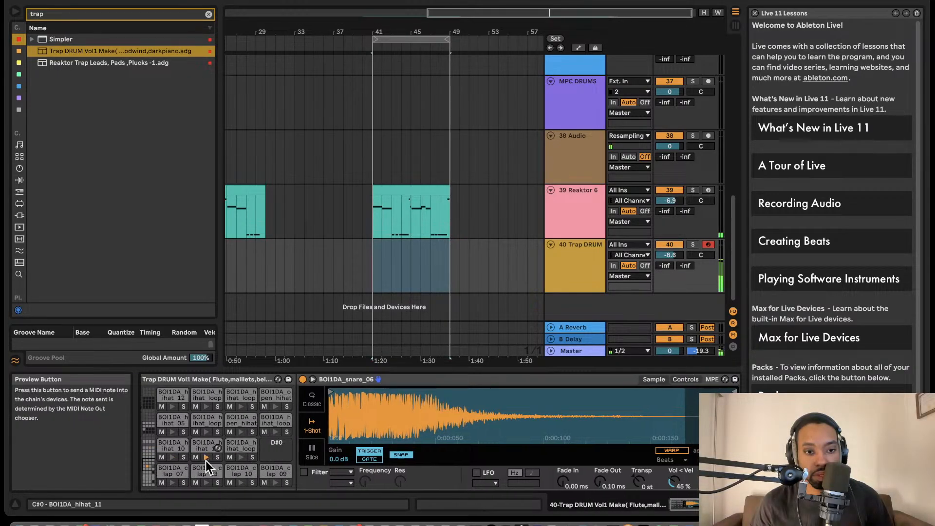
- Create an empty eight-bar MIDI clip from bar 41 to bar 49 on the 40 Trap DRUM track
left_click_drag(372, 255, 454, 254)
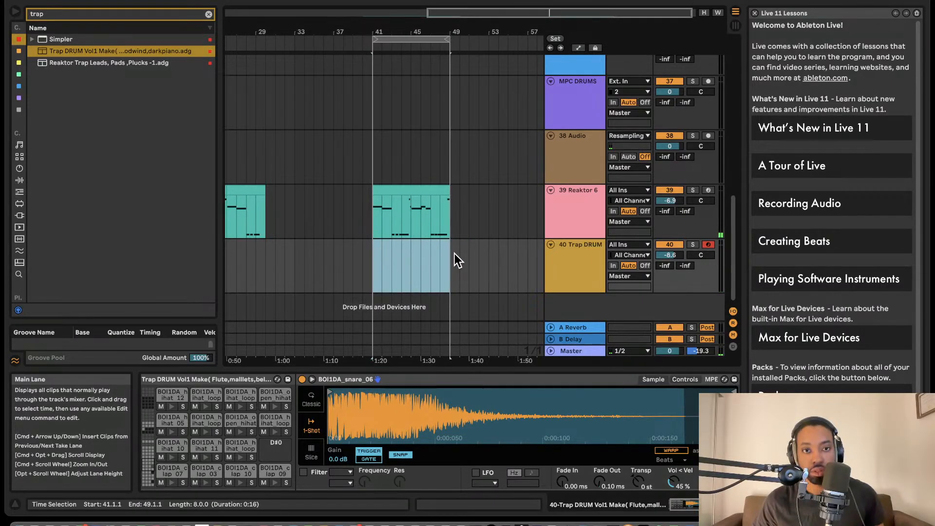
key("super+shift+m")
- Look through the drum sounds in the new clip's note editor and audition the hi-hat, clap and percussion samples
scroll(453, 424, "down", 3)
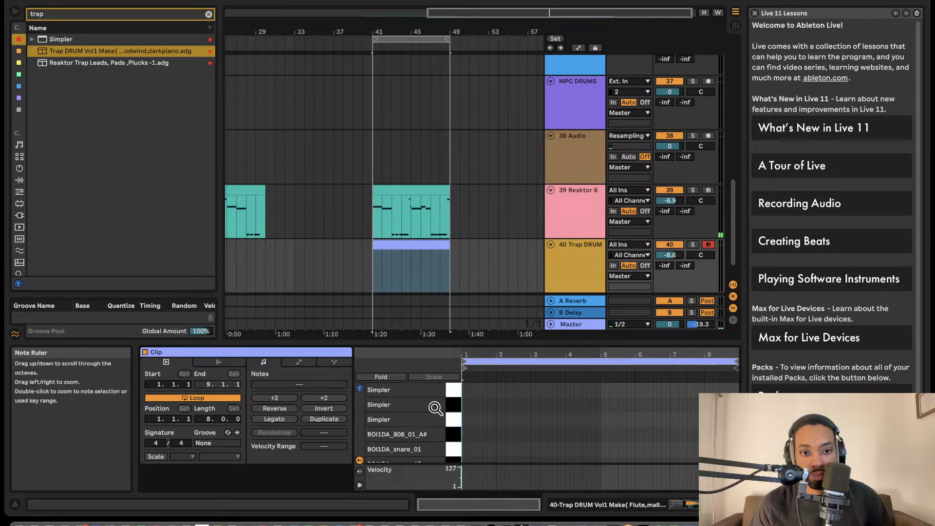
scroll(447, 413, "down", 3)
scroll(458, 416, "down", 3)
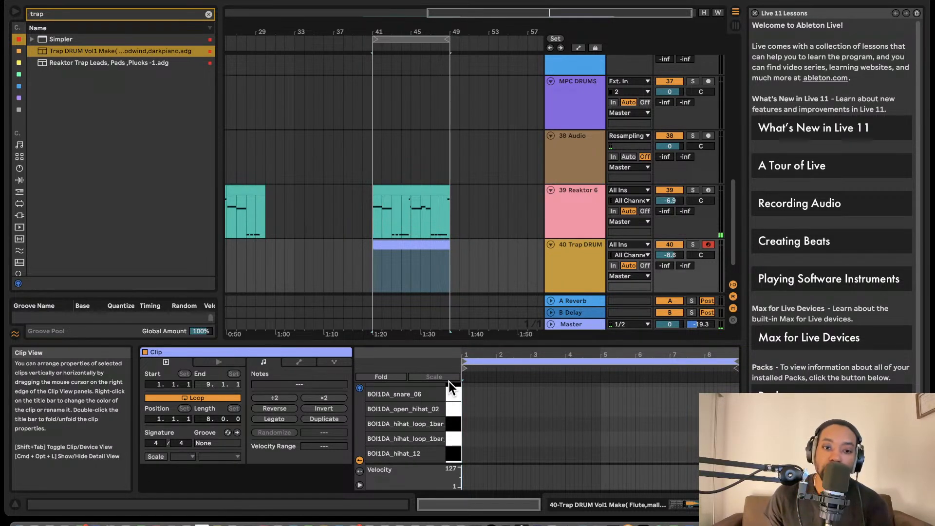
scroll(451, 392, "down", 3)
scroll(458, 403, "down", 5)
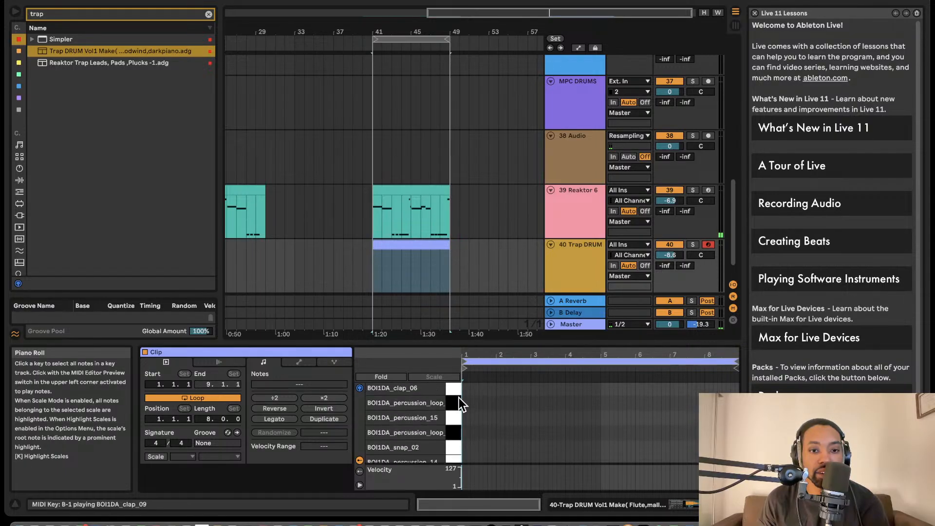
scroll(453, 410, "up", 5)
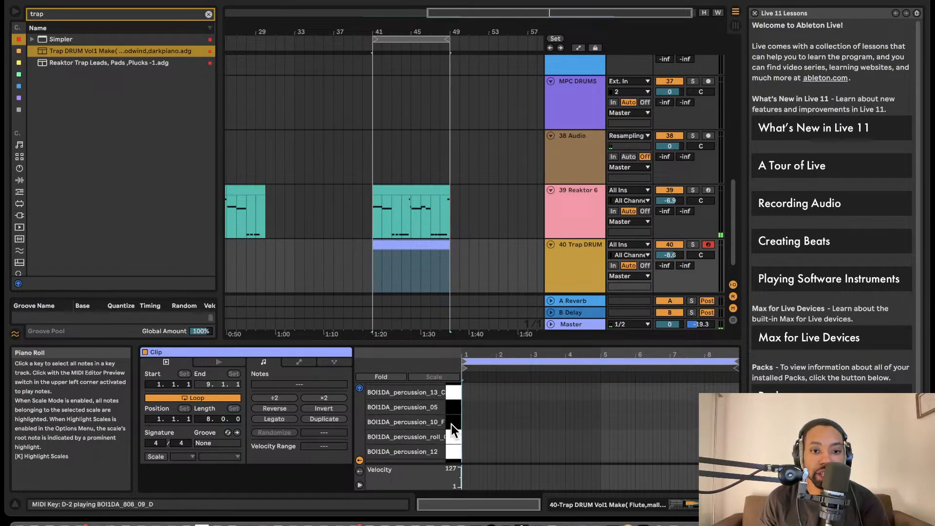
scroll(452, 422, "up", 2)
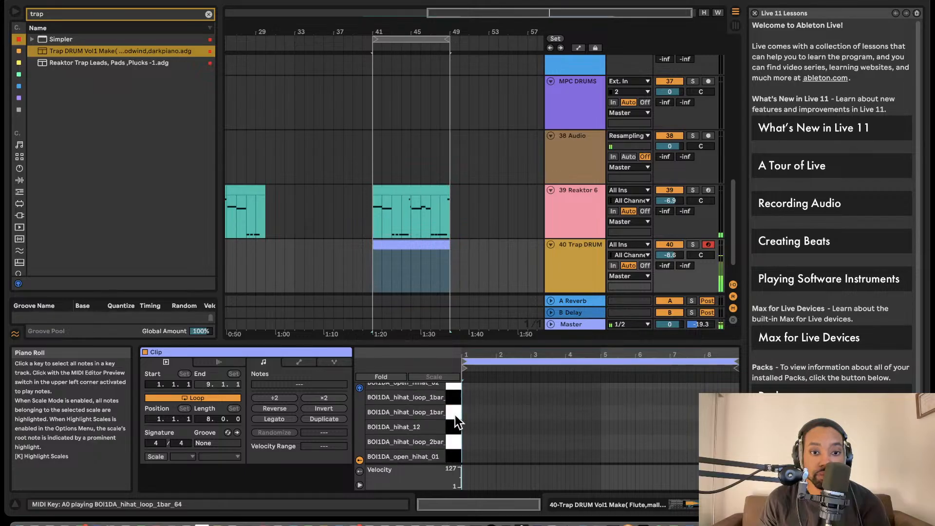
scroll(454, 400, "up", 1)
scroll(453, 423, "down", 4)
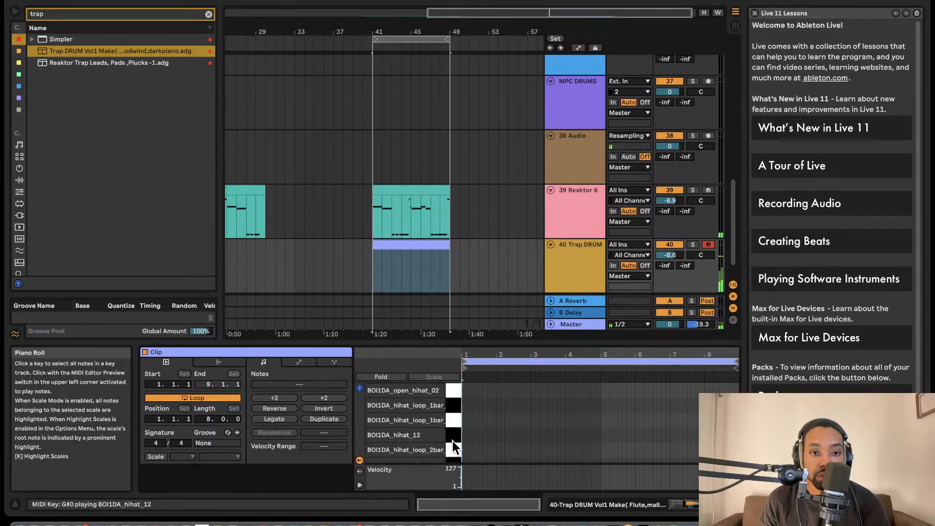
scroll(455, 422, "up", 2)
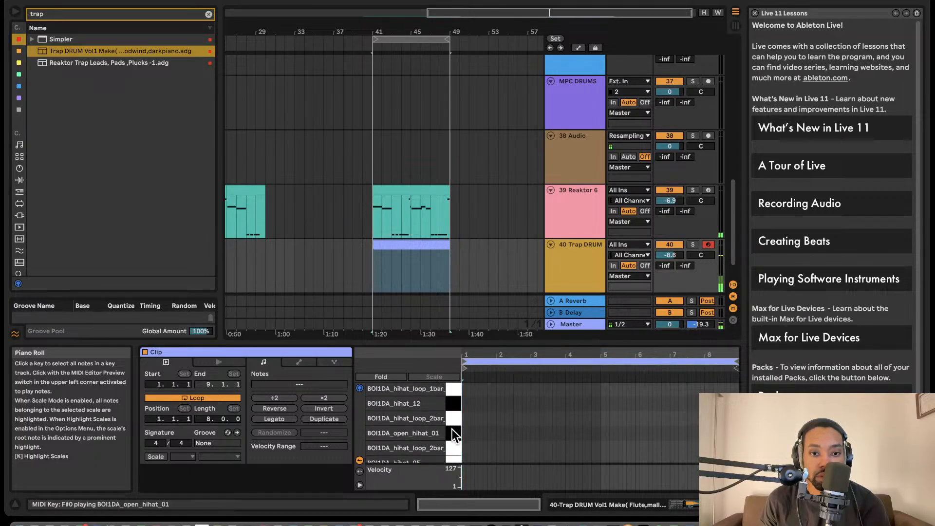
- Try a run of short BOI1DA_hihat_loop_2bar notes on F0 from 1.1.1, duplicating the first note five times, and play it
left_click(463, 446)
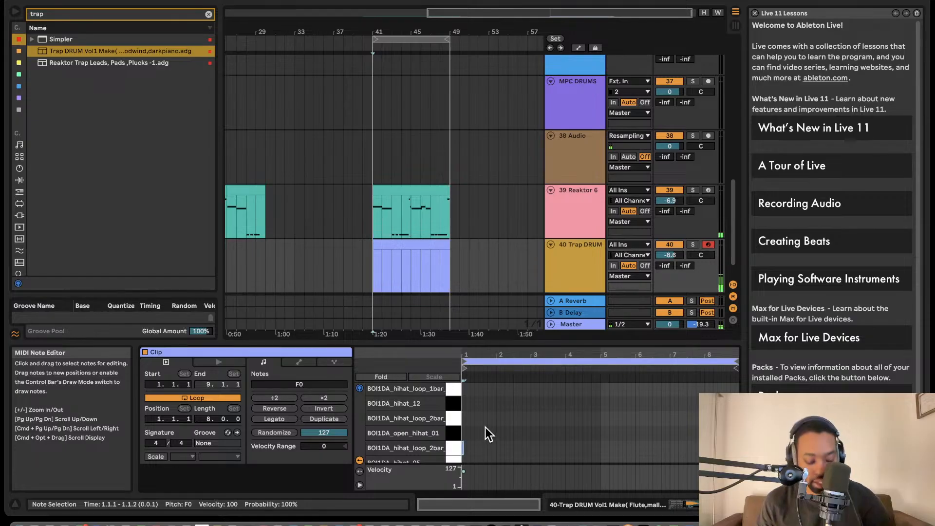
key("super+d")
key("super+d")
key("super+d")
key("super+d")
key("super+d")
key("space")
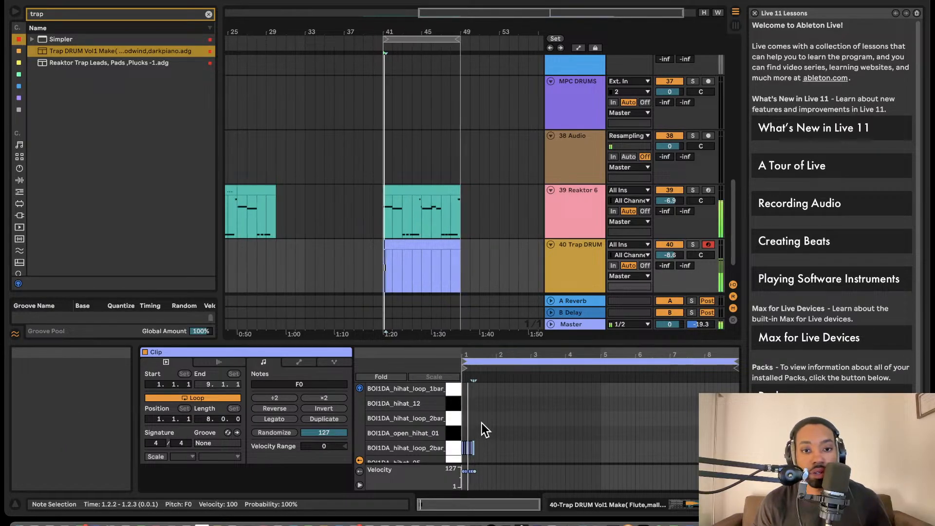
- Stop playback and undo the last four duplications of the hi-hat loop note
key("space")
key("super+z")
key("super+z")
key("super+z")
key("super+z")
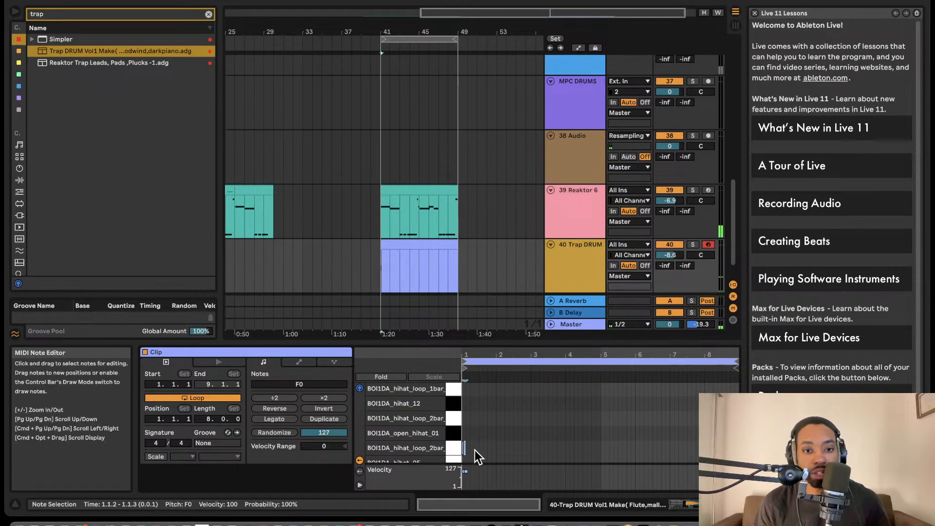
- Clear the remaining F0 hi-hat loop notes from the drum clip and audition that loop sample again
key("plus")
key("plus")
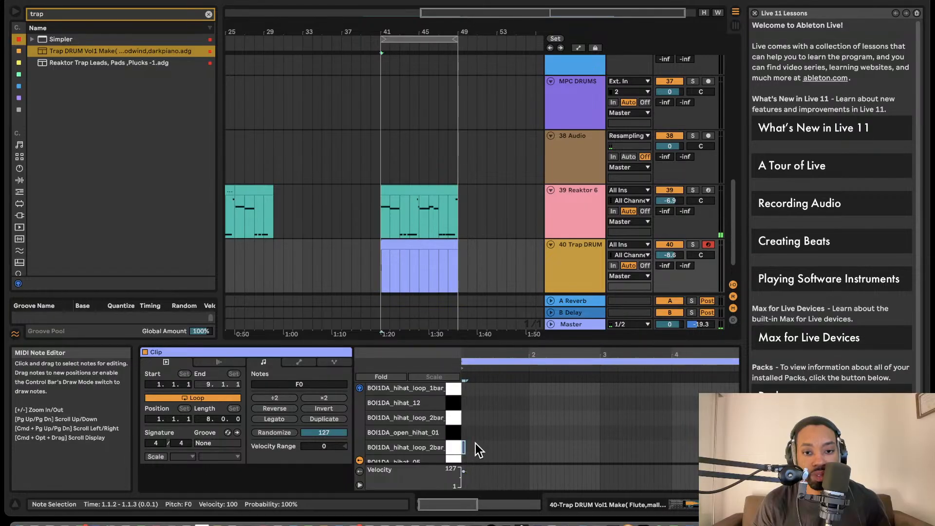
scroll(473, 449, "left", 1)
left_click(454, 451)
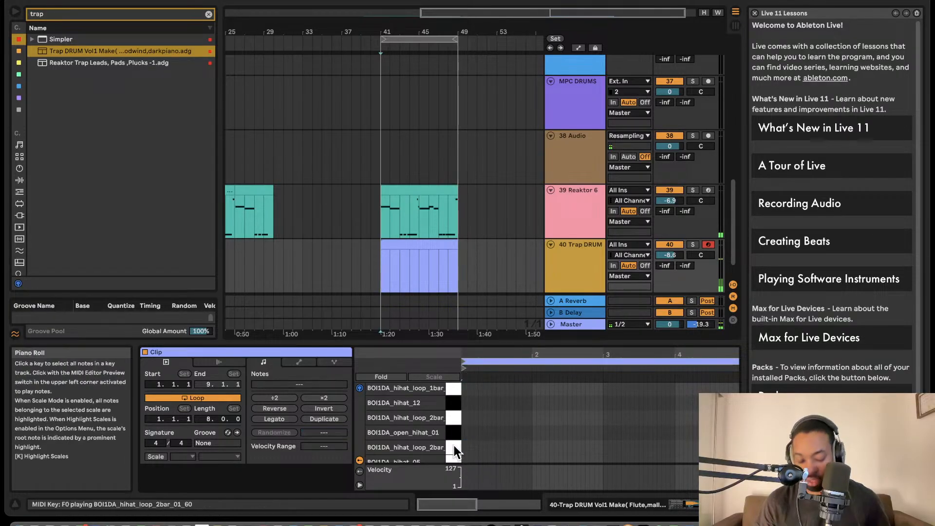
- Set the note grid to 1/8, place a BOI1DA_hihat_loop_2bar note on F0 at 1.1.1, duplicate it once and play
right_click(472, 450)
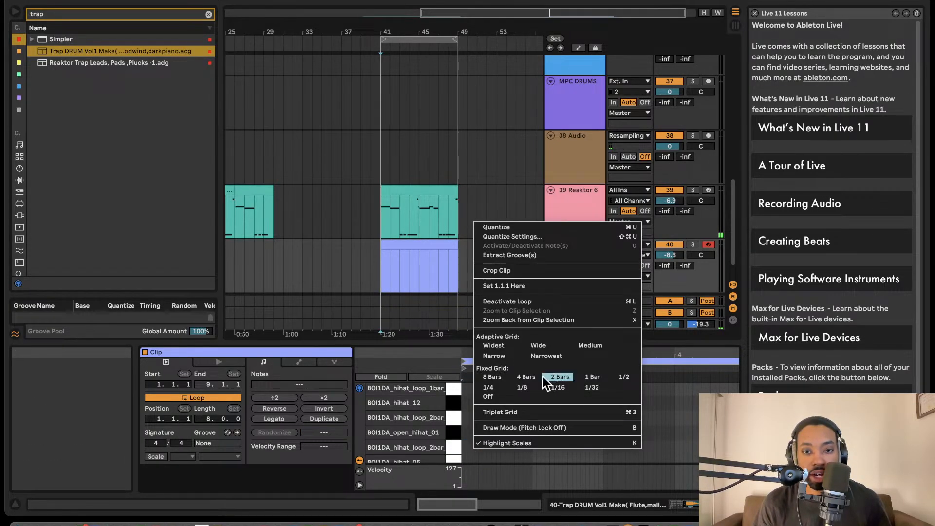
left_click(534, 391)
left_click(465, 447)
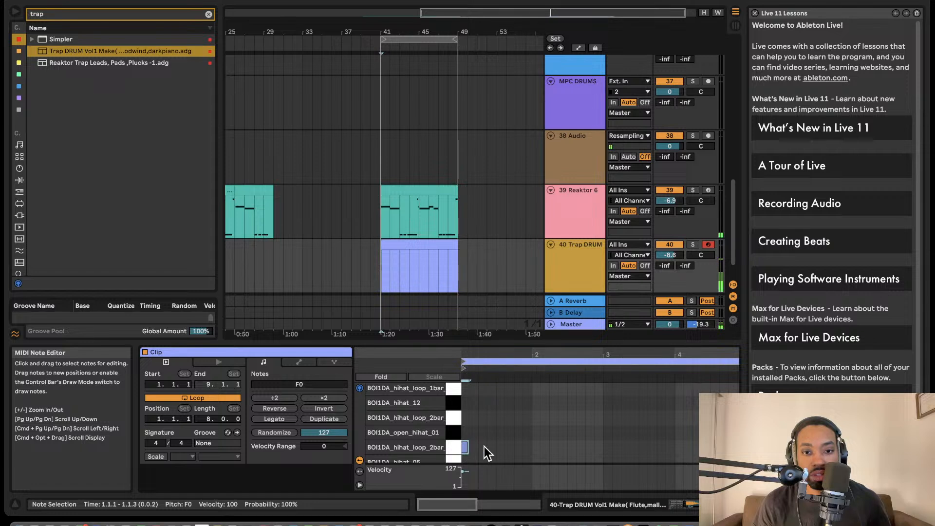
key("super+d")
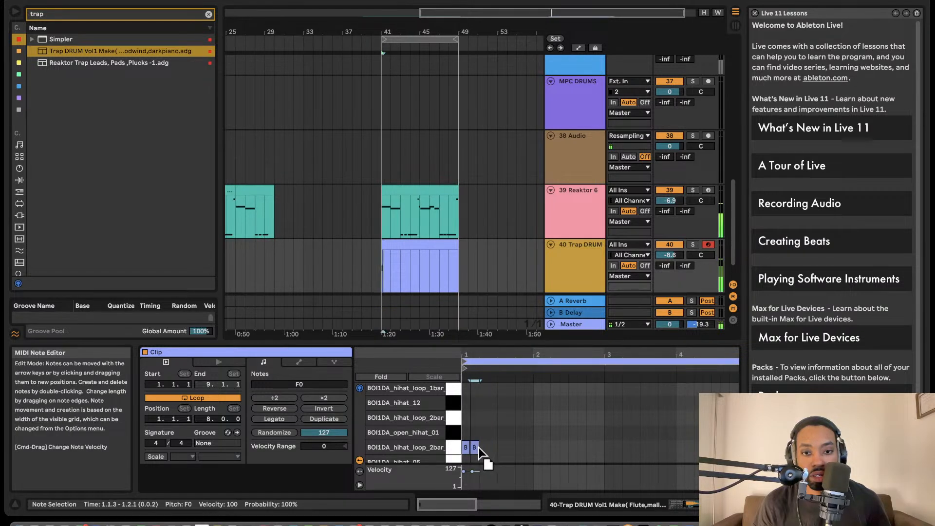
key("space")
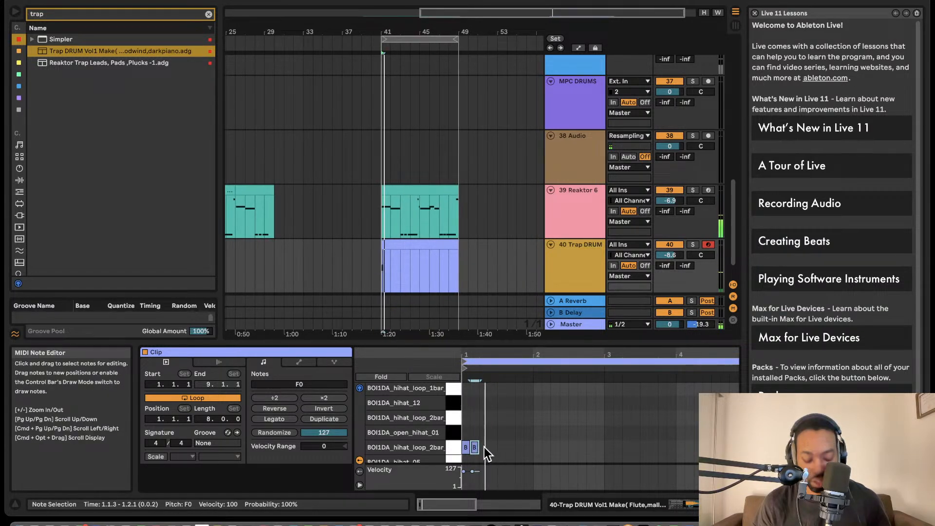
- Set the grid to 1/16, make the second hi-hat loop note a sixteenth at 1.1.3 and put another sixteenth at 1.1.4
right_click(485, 448)
left_click(562, 407)
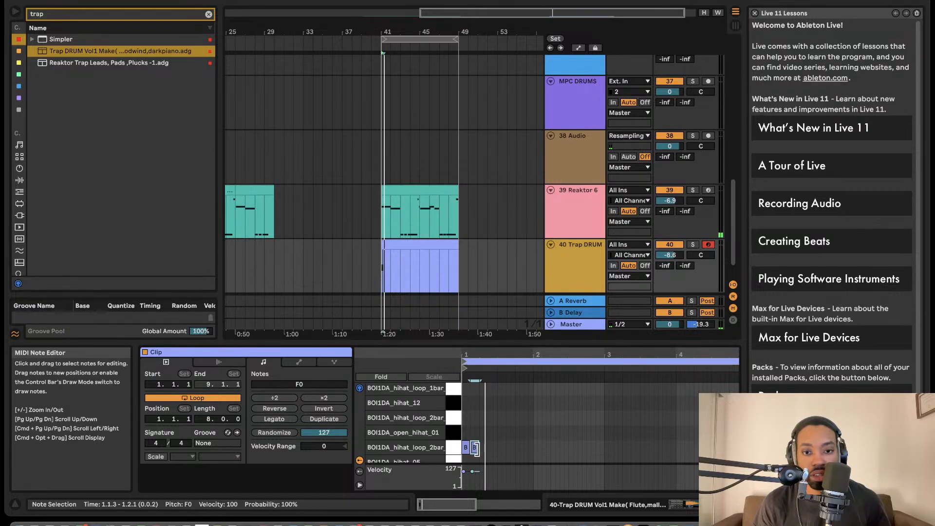
scroll(484, 449, "up", 5)
left_click(476, 449)
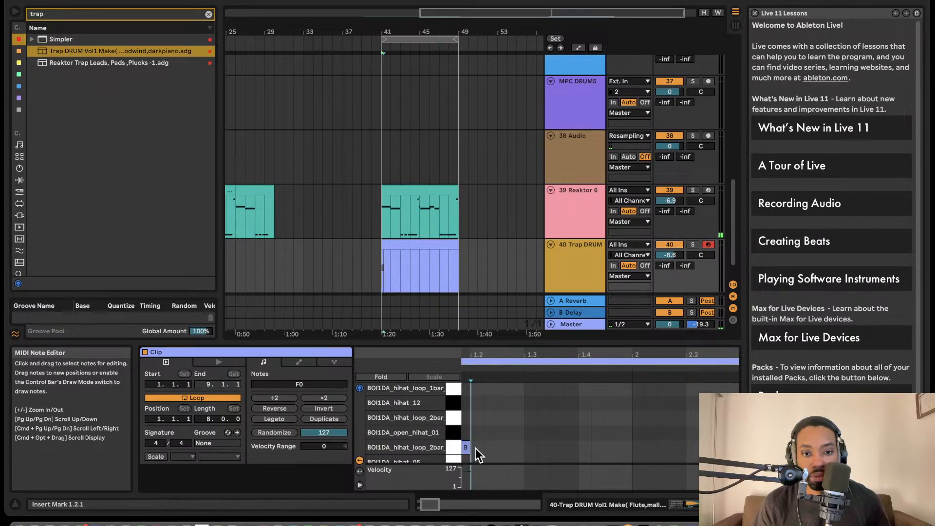
key("space")
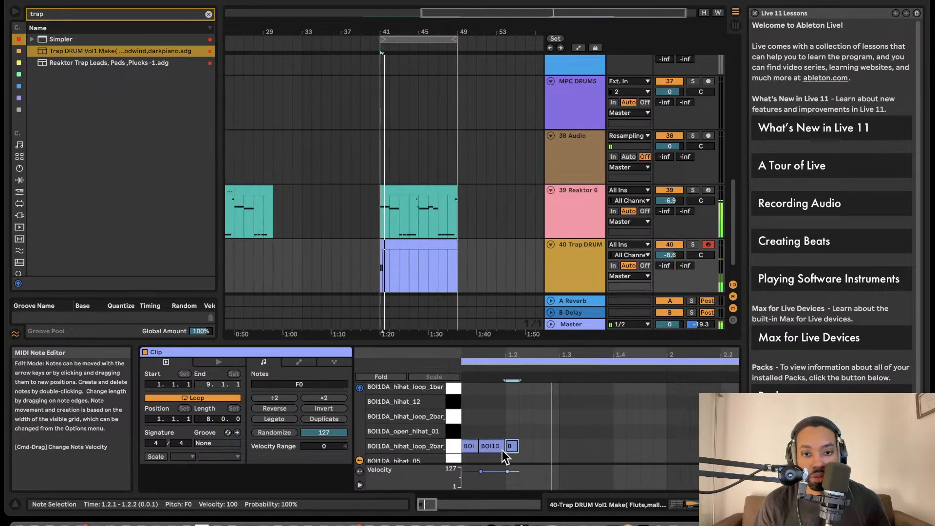
left_click_drag(501, 449, 494, 446)
key("space")
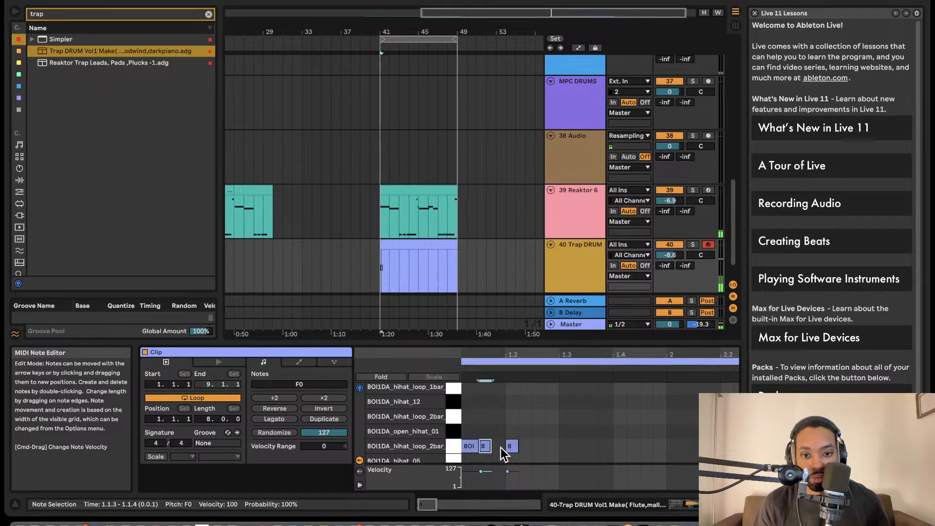
scroll(501, 448, "up", 2)
- Add sixteenth-note BOI1DA_hihat_loop_2bar hits on F0 at 1.2.1 and 1.2.3
left_click(542, 452)
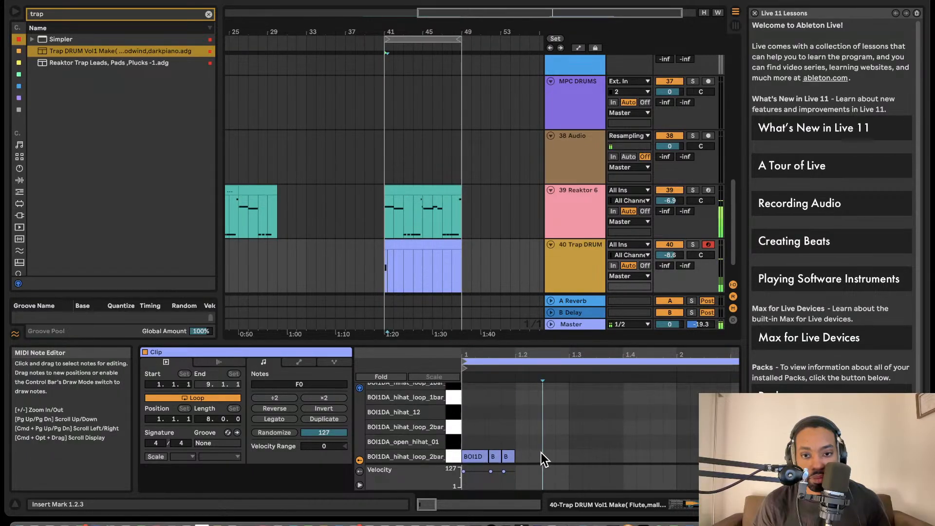
scroll(533, 457, "up", 4)
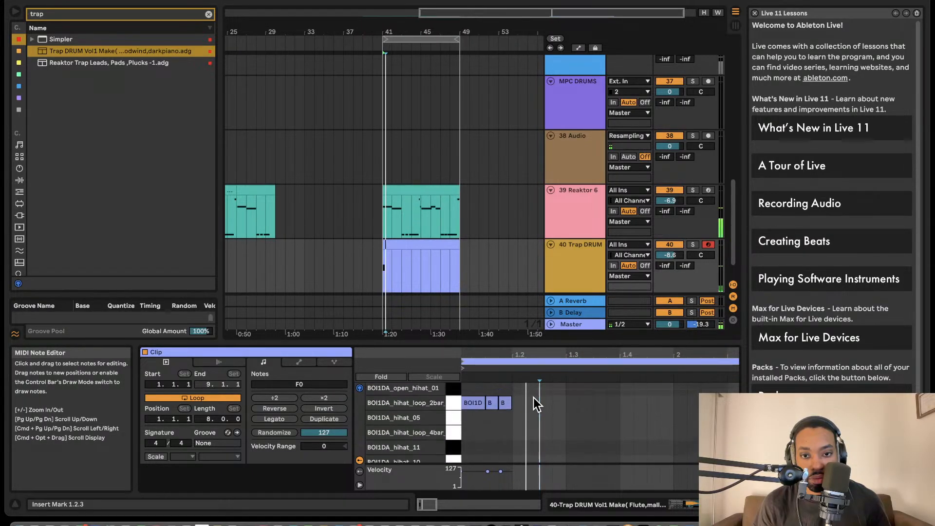
double_click(535, 409)
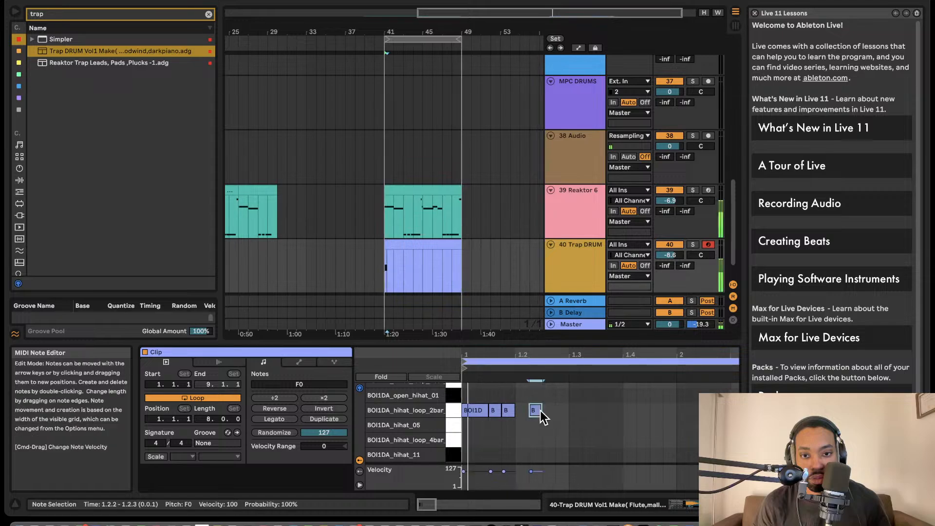
left_click_drag(536, 411, 525, 411)
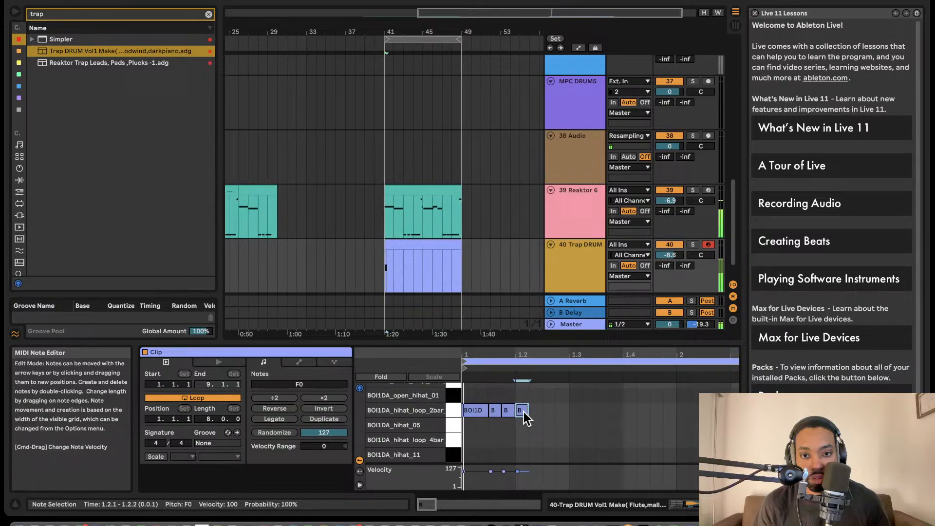
double_click(549, 411)
- Try an extra F0 hi-hat loop note at 1.3.2 and at 1.3.4 during playback, remove it and stop
double_click(588, 410)
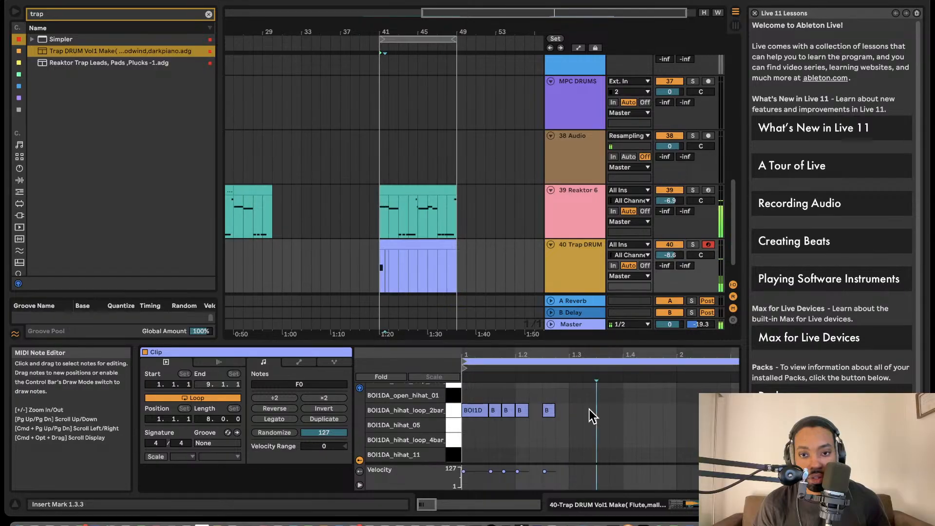
key("space")
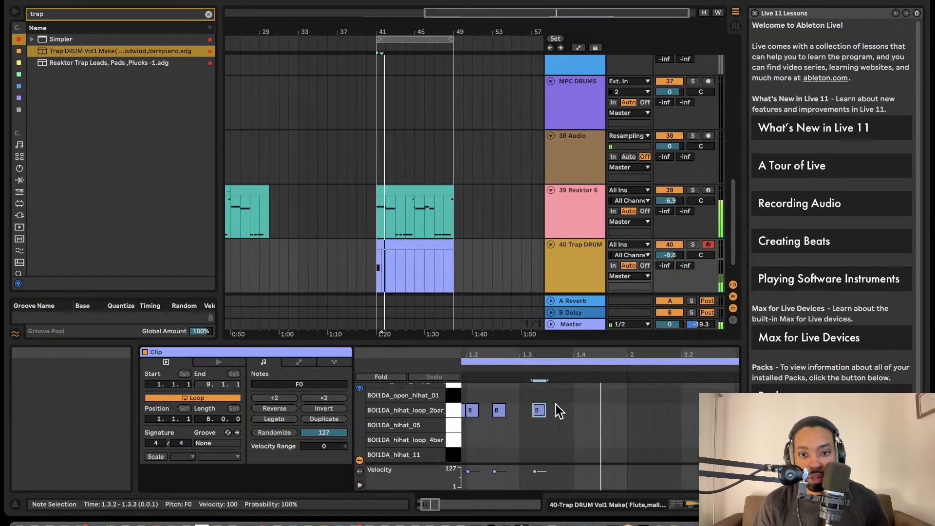
left_click_drag(543, 411, 546, 412)
key("space")
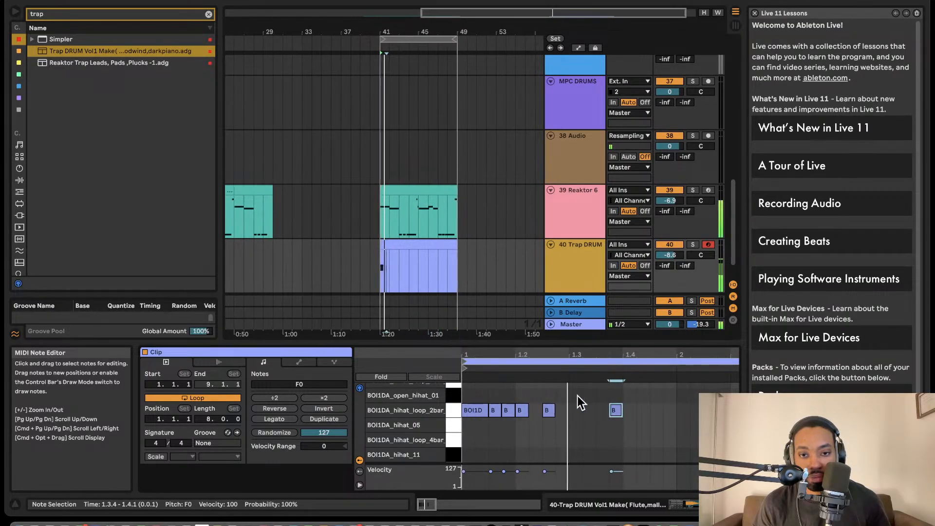
double_click(616, 410)
key("space")
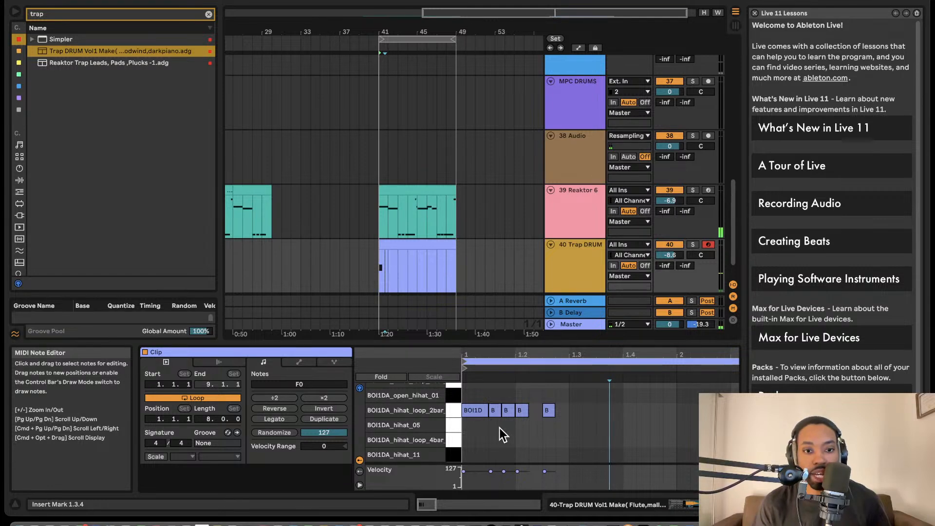
- Duplicate the Trap DRUM track and rename the copy to snare
scroll(500, 429, "down", 1)
right_click(579, 266)
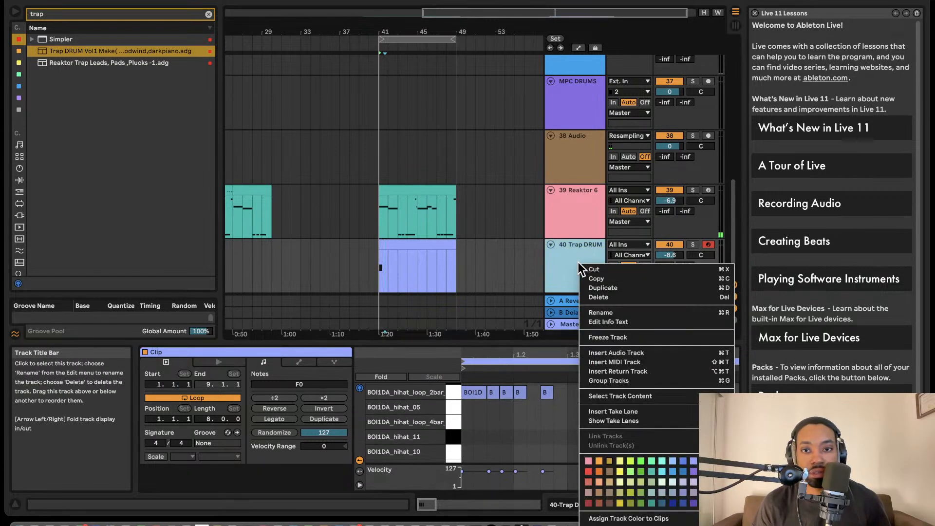
left_click(604, 287)
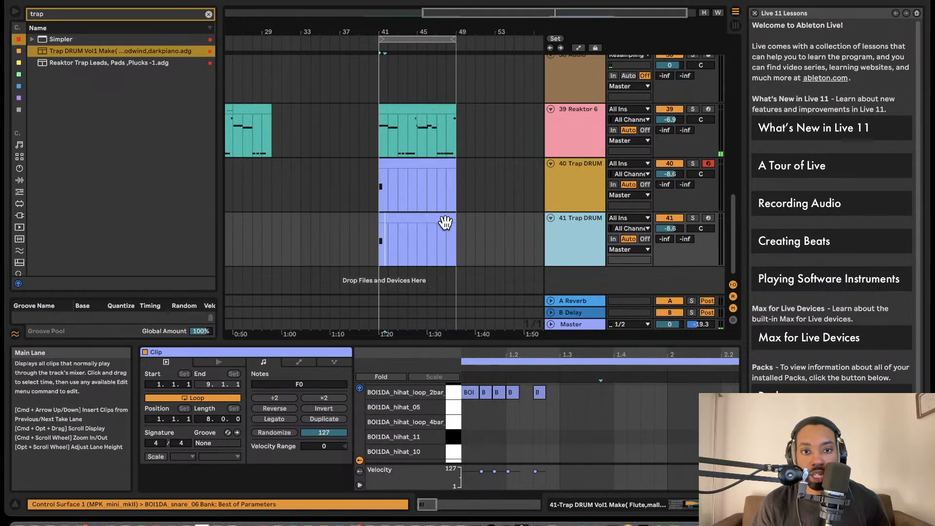
key("super+r")
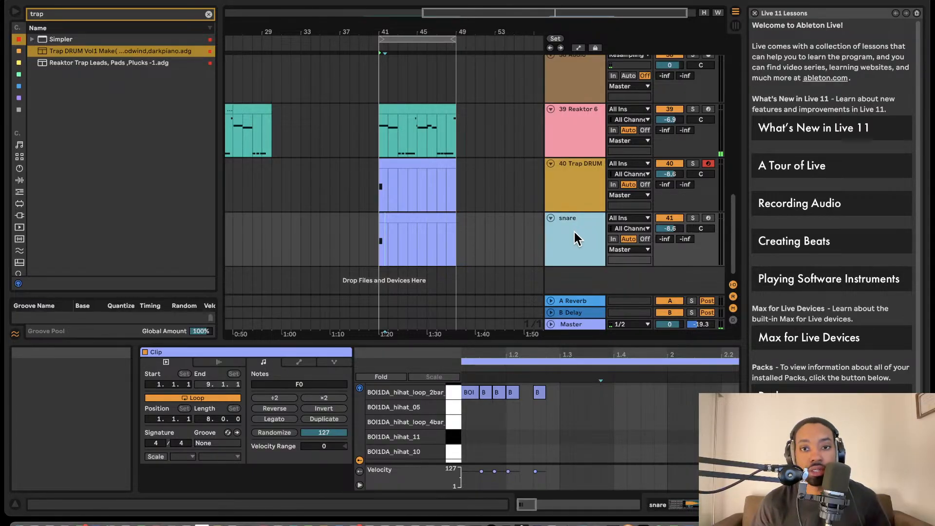
- Rename the original Trap DRUM track to hithats
left_click(578, 161)
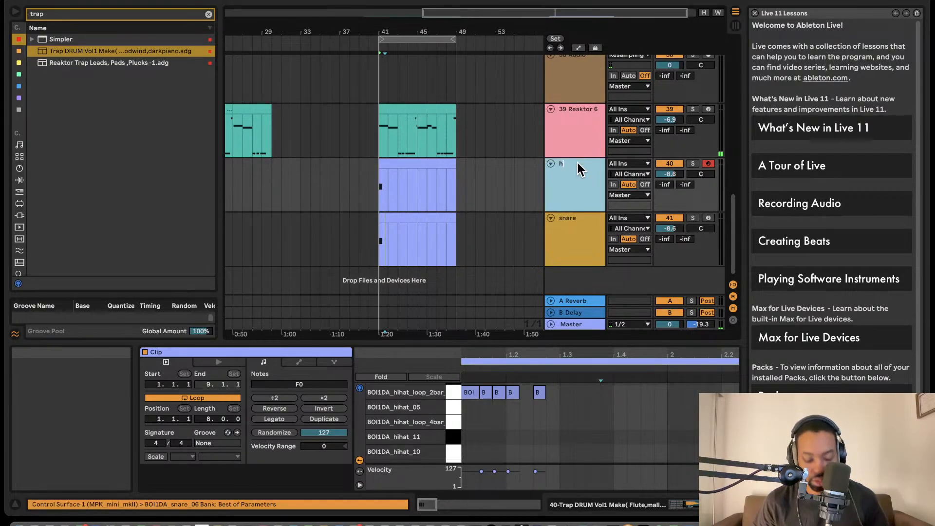
type("hat")
type("it")
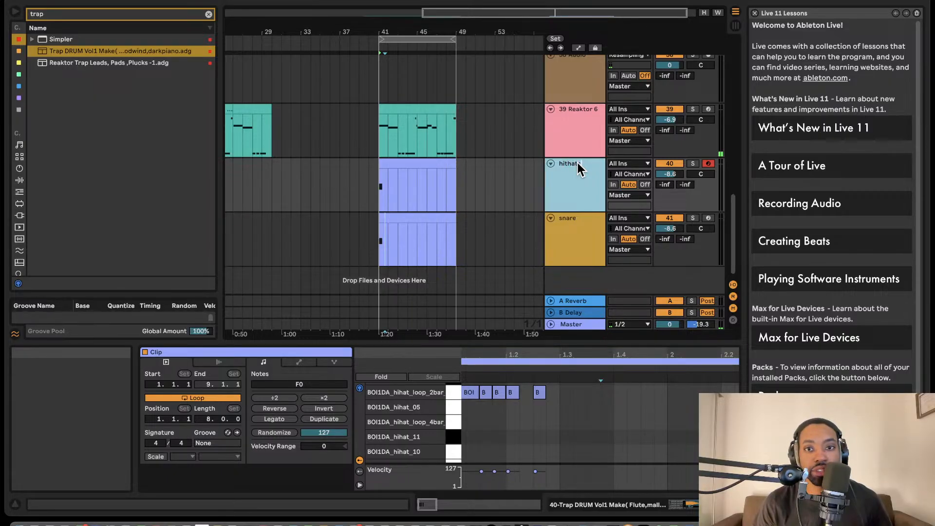
left_click(593, 225)
- Name the Reaktor 6 track's clip at bar 41 "808 glide bass", leaving the track name as it is
left_click(575, 115)
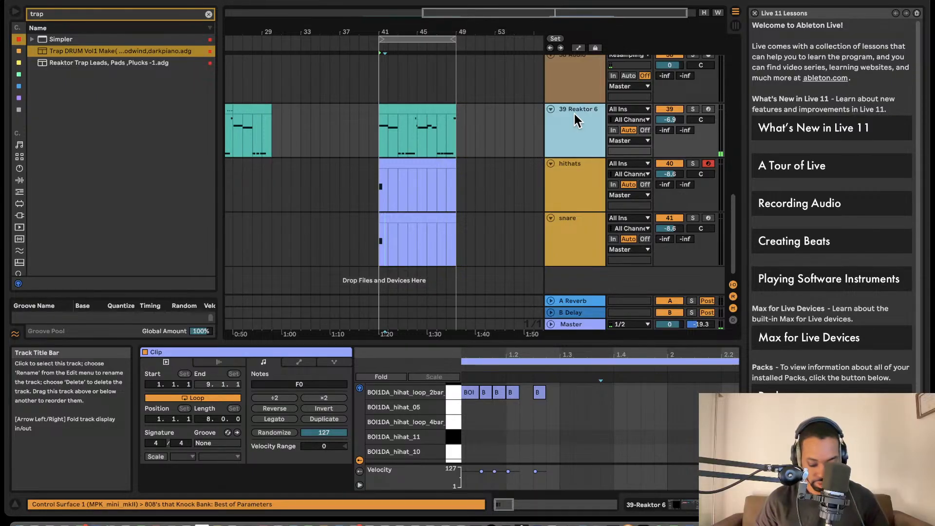
key("super+r")
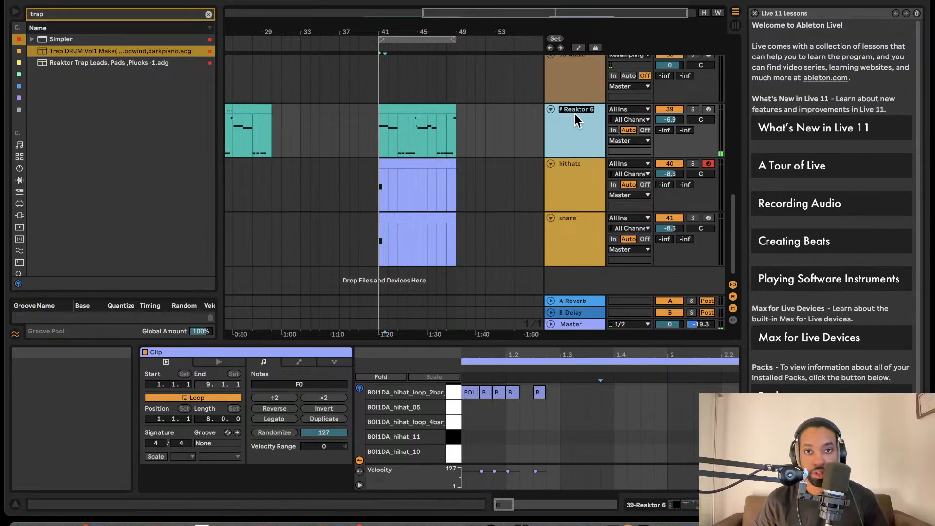
left_click(396, 108)
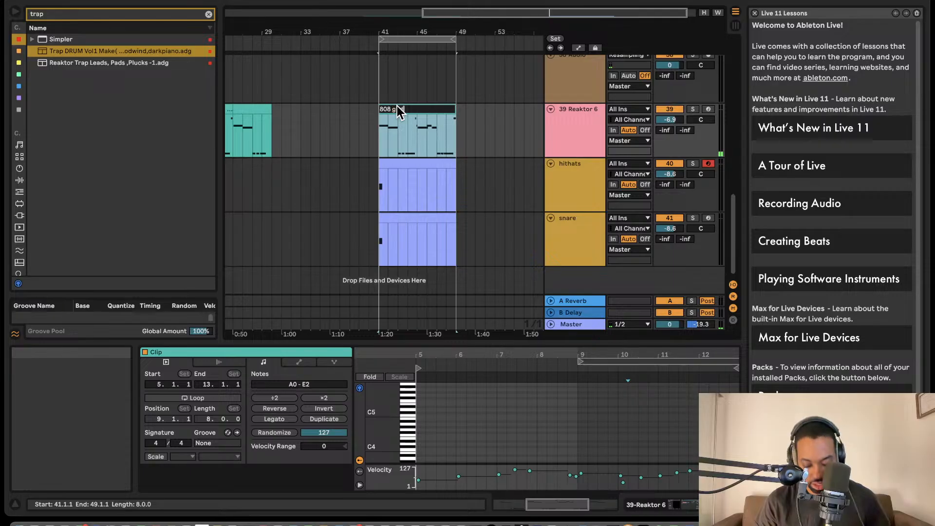
type("808 glide bass")
left_click(555, 126)
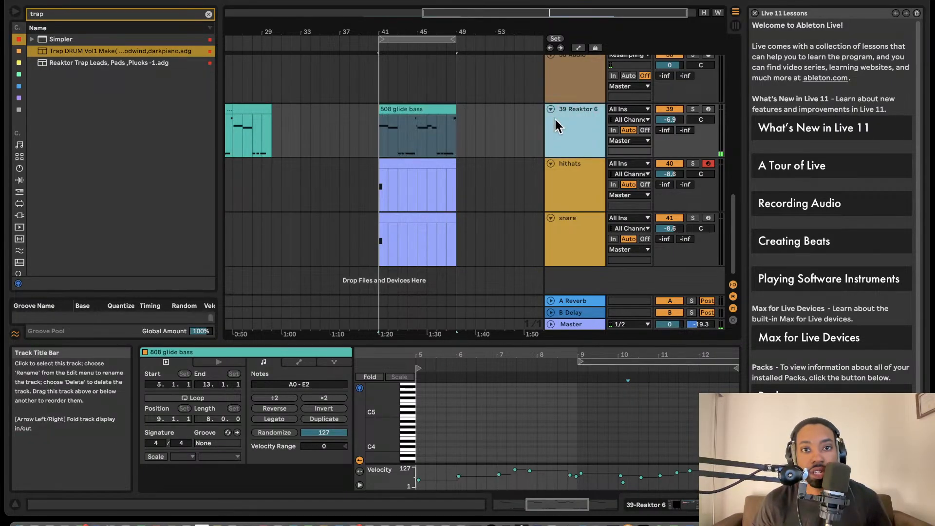
- Show the devices of the Tonic track, look at the Tonic plug-in window and close it
scroll(570, 121, "up", 5)
scroll(579, 152, "up", 3)
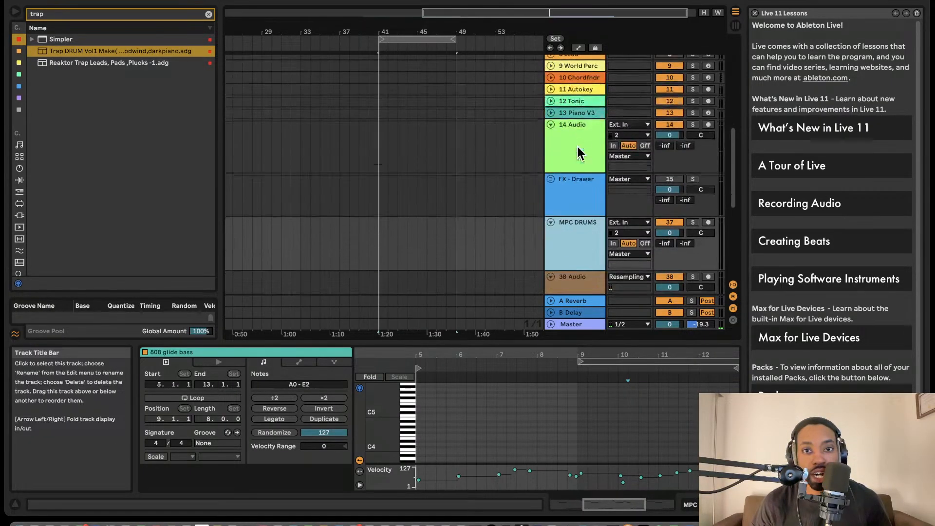
left_click(584, 103)
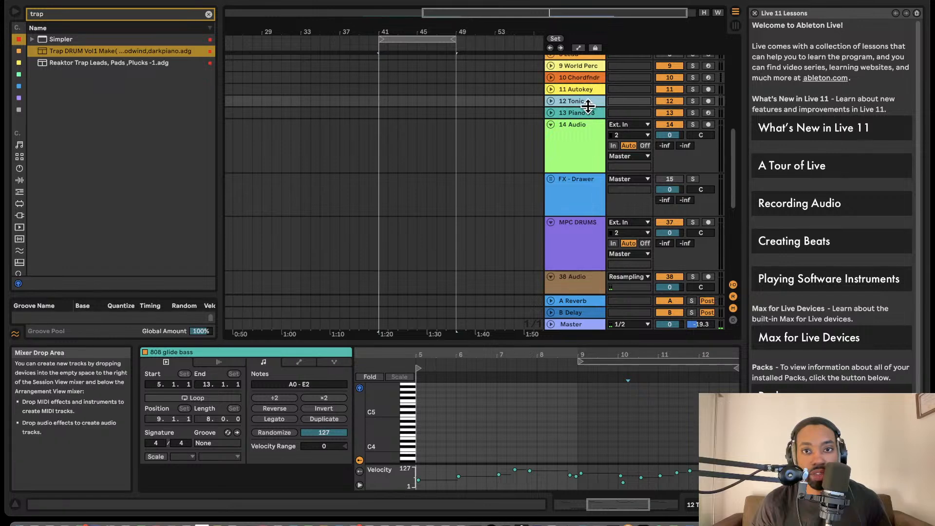
double_click(588, 101)
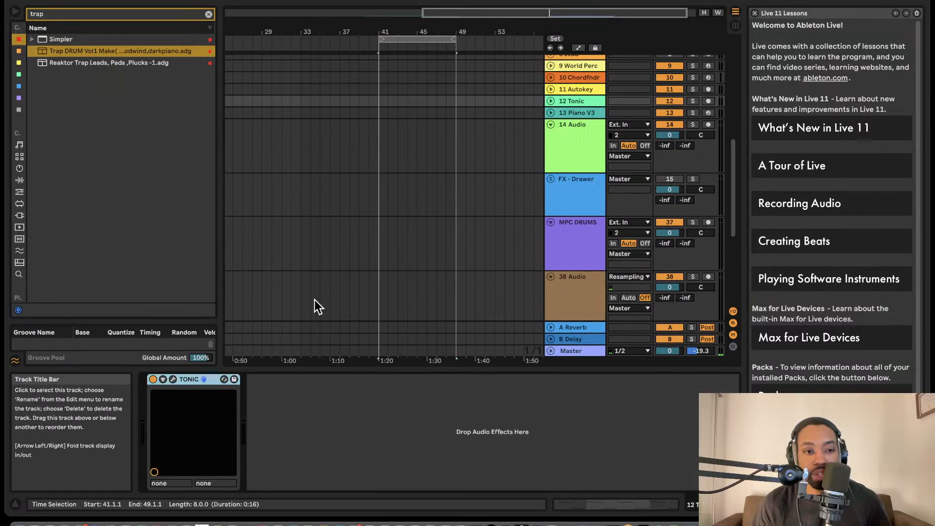
left_click(174, 378)
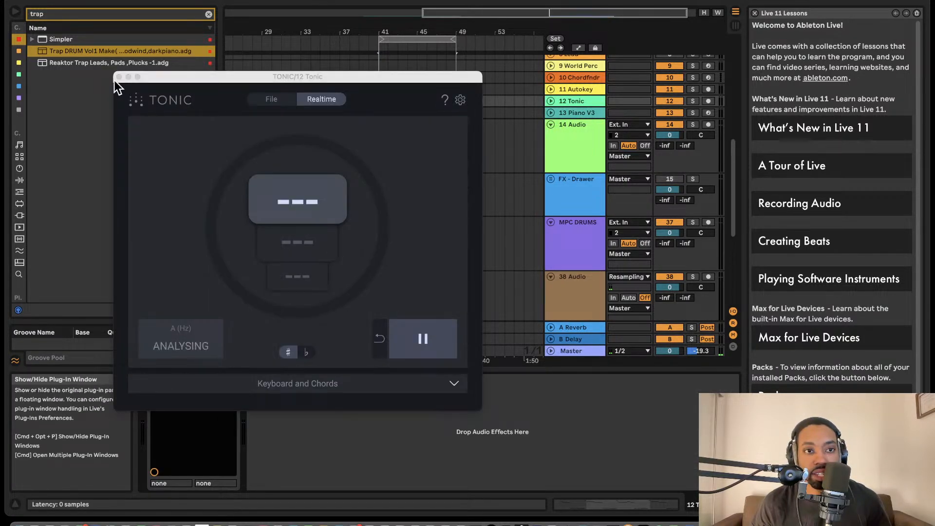
left_click(119, 77)
right_click(185, 375)
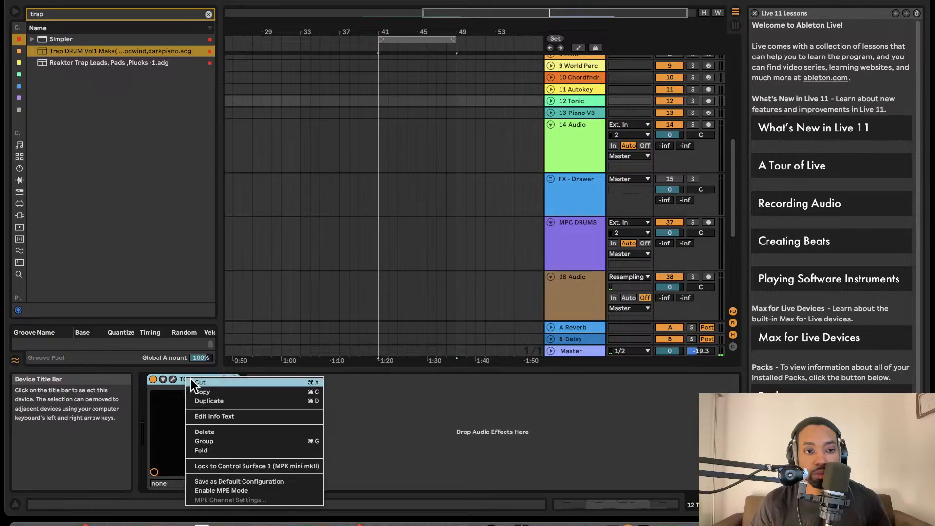
left_click(209, 400)
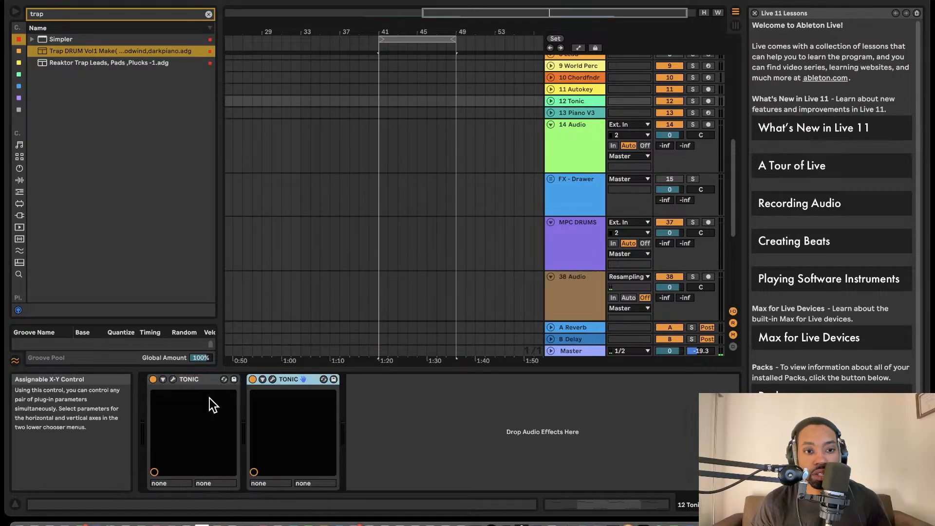
right_click(287, 377)
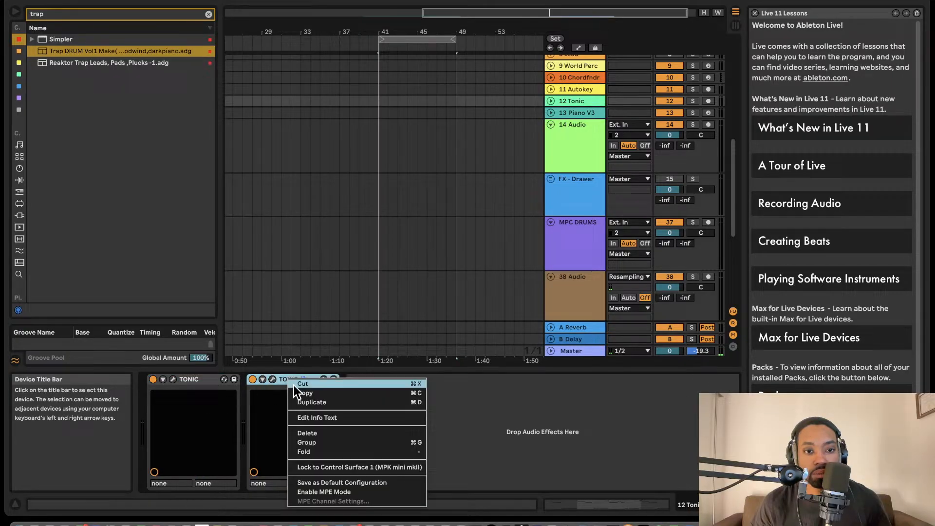
left_click(320, 384)
- Copy the Tonic device to the end of the 39 Reaktor 6 track's device chain and open its plug-in window
right_click(193, 378)
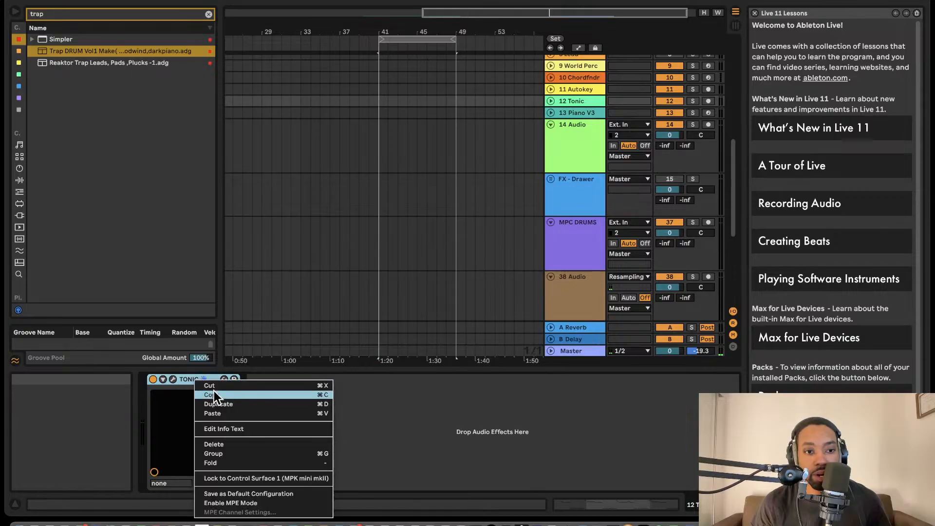
left_click(214, 393)
scroll(595, 269, "down", 5)
left_click(586, 145)
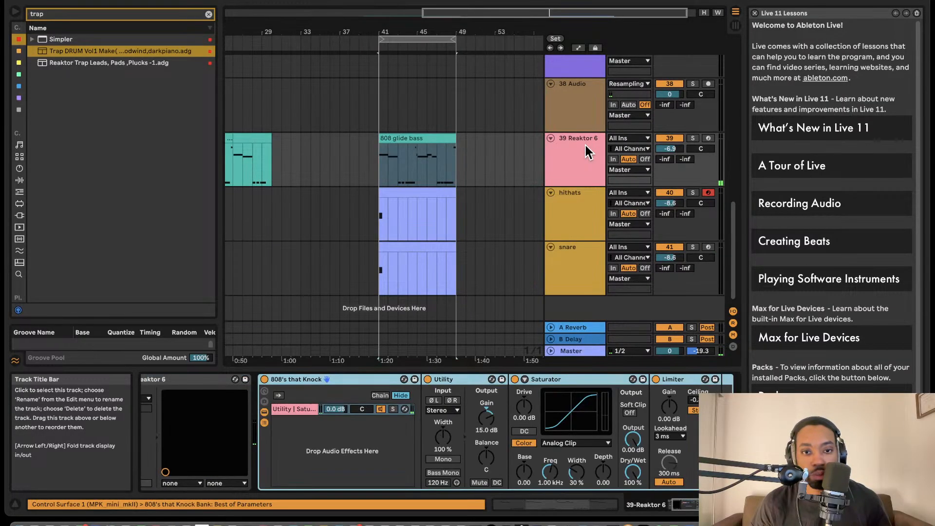
scroll(590, 393, "right", 3)
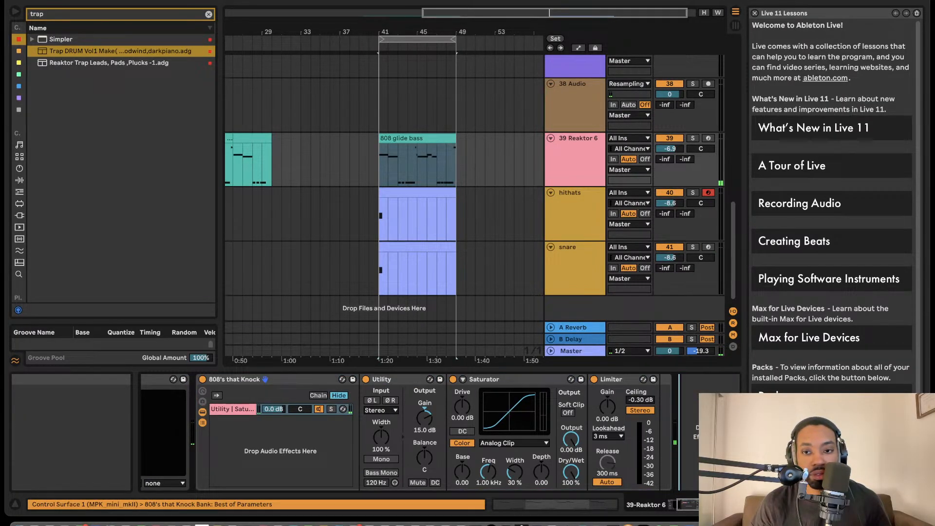
key("super+v")
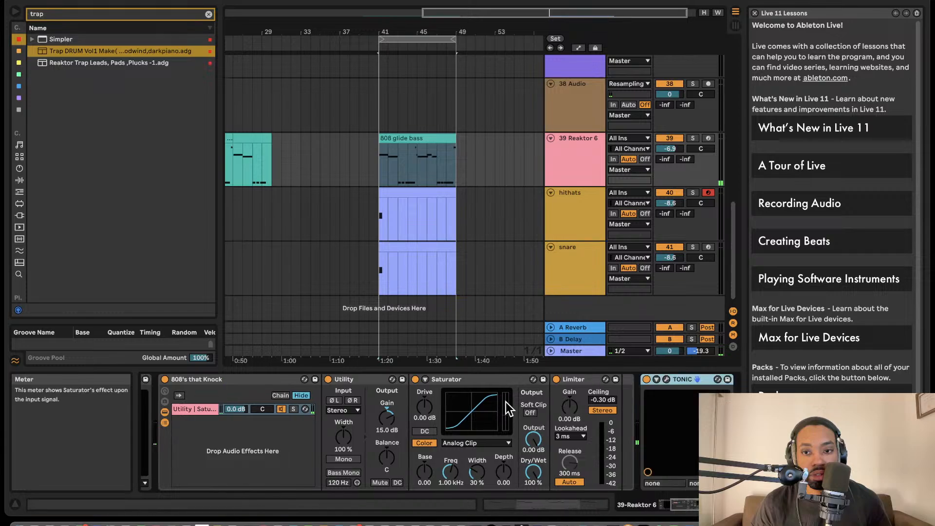
left_click(666, 379)
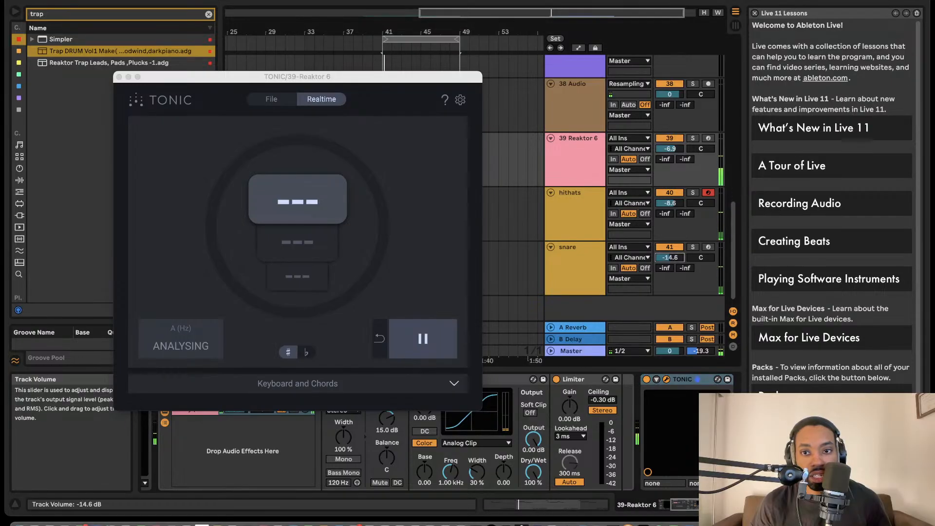
- Lower the snare track's volume to -26.1 dB and the hithats track's volume to -11.6 dB, then close the Tonic window
left_click_drag(670, 257, 670, 266)
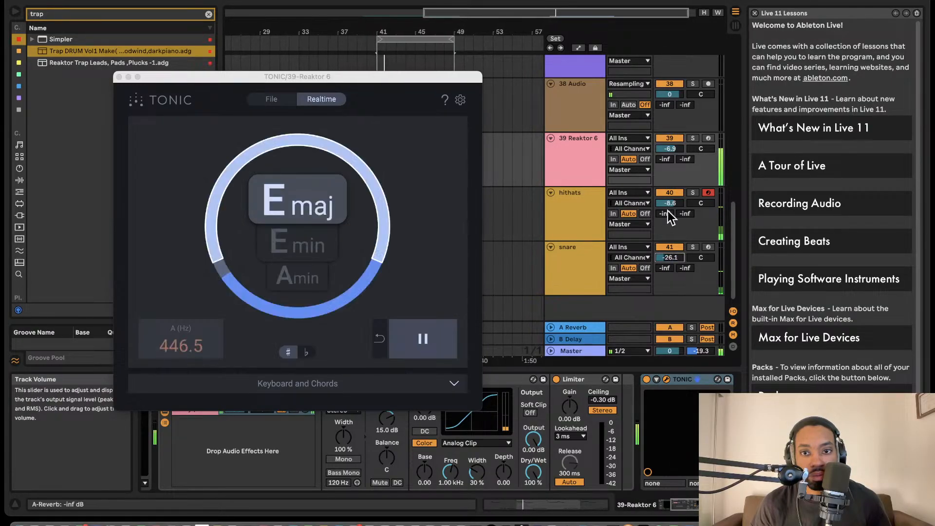
left_click_drag(669, 204, 669, 208)
left_click(119, 77)
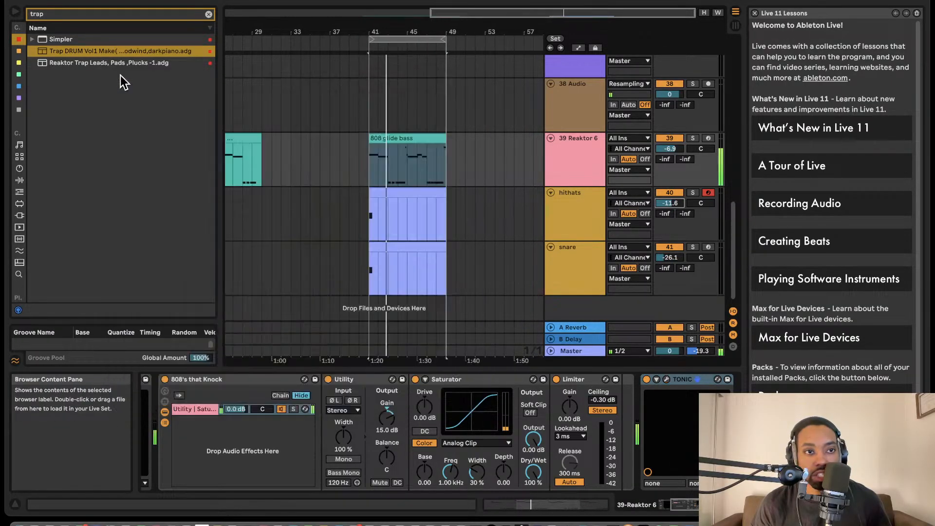
- Show the notes of the 808 glide bass, snare and hithats clips in turn, and deactivate the snare track
double_click(410, 139)
scroll(496, 217, "down", 2)
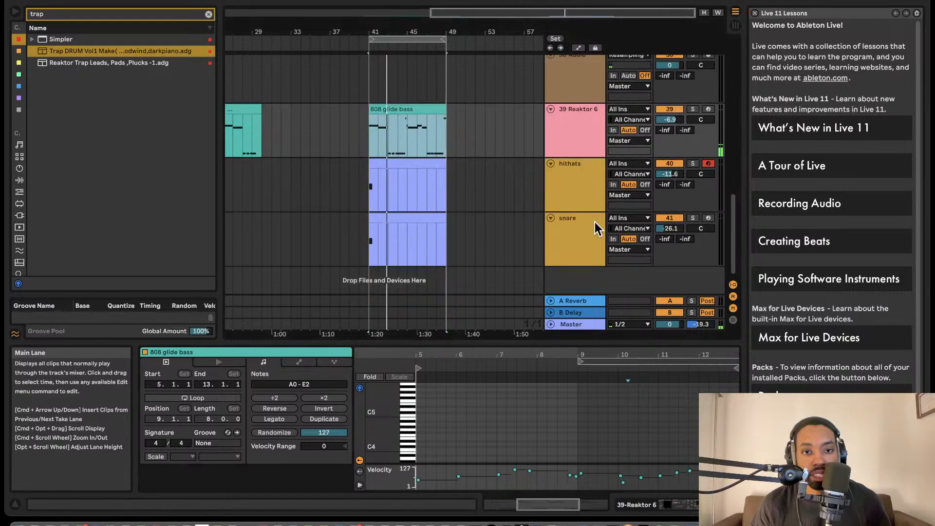
double_click(581, 221)
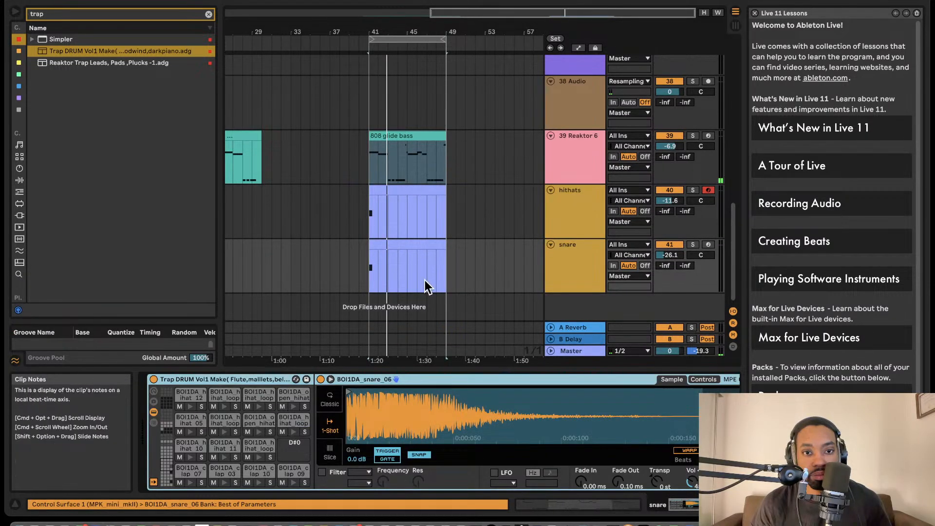
left_click(403, 245)
scroll(416, 293, "left", 2)
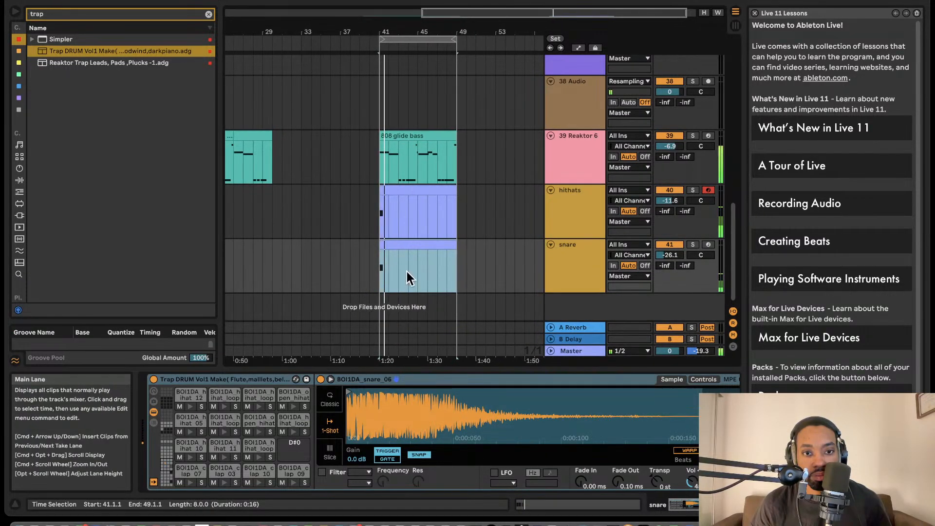
double_click(403, 244)
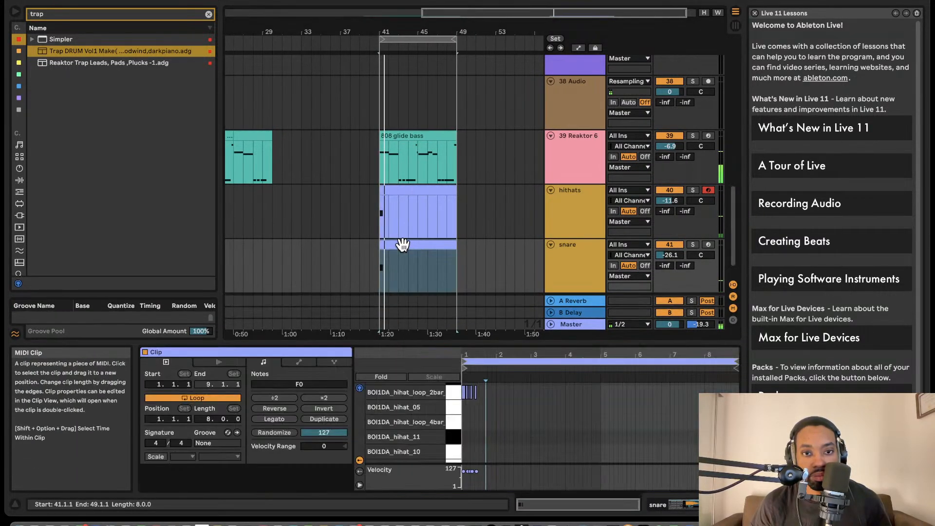
left_click(664, 245)
scroll(395, 195, "left", 2)
left_click(393, 189)
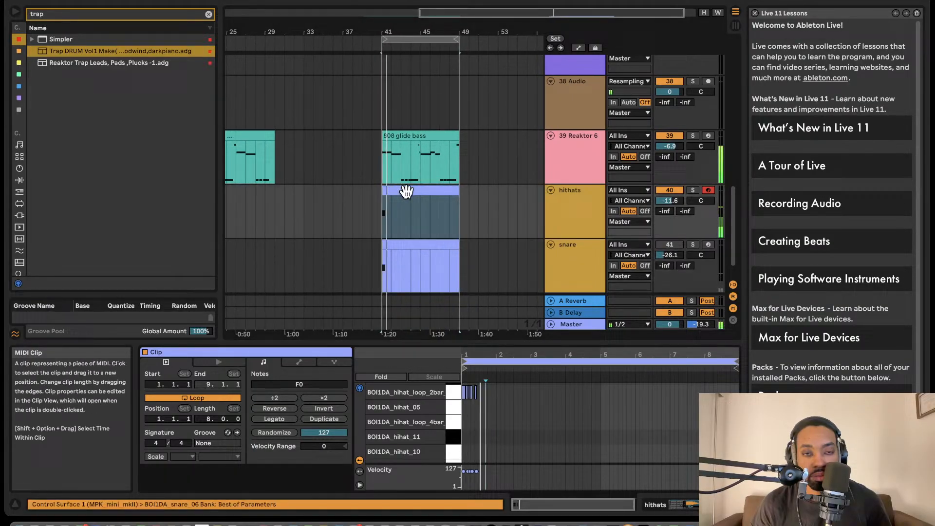
- Loop only the first four bars of the 808 glide bass clip, from bar 41 to bar 45
scroll(413, 151, "right", 1)
left_click(414, 152)
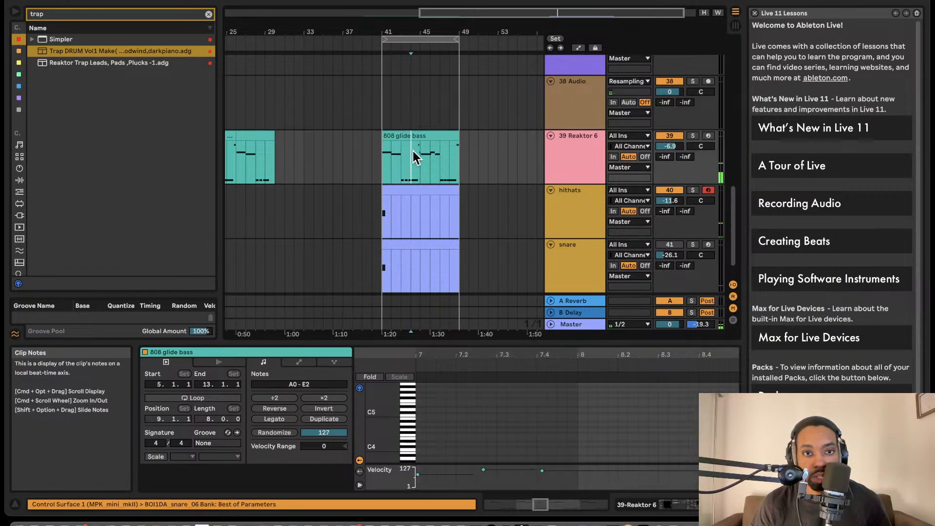
left_click_drag(419, 151, 376, 153)
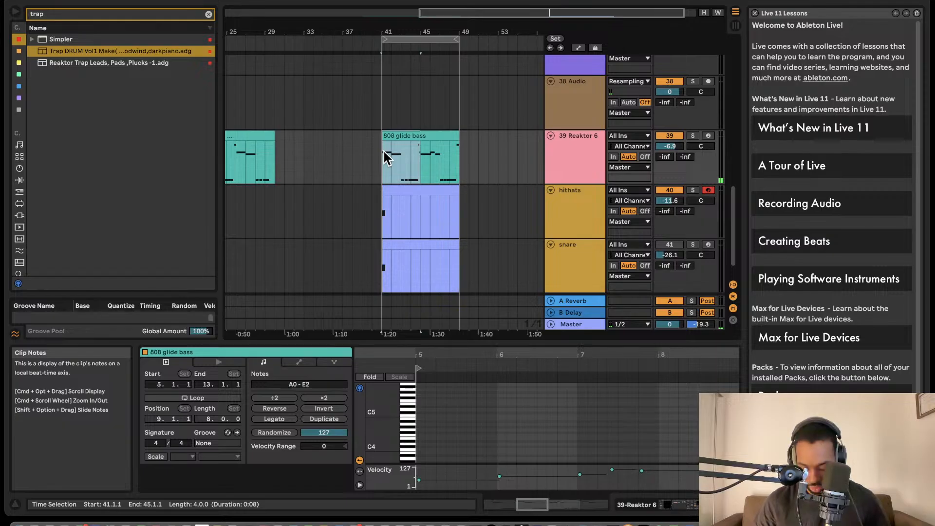
key("super+l")
- Open the hithats clip in an enlarged note editor and reactivate the snare track
left_click(398, 192)
scroll(398, 191, "right", 1)
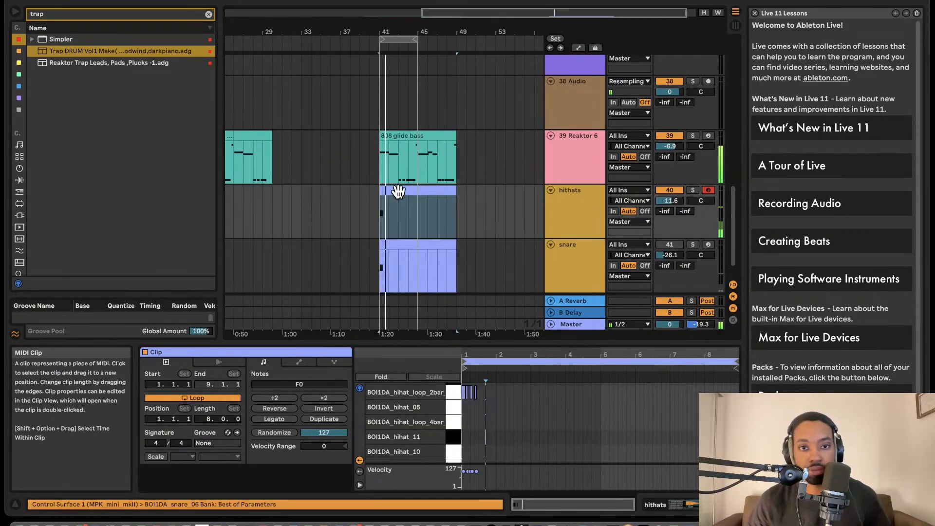
left_click_drag(495, 340, 502, 231)
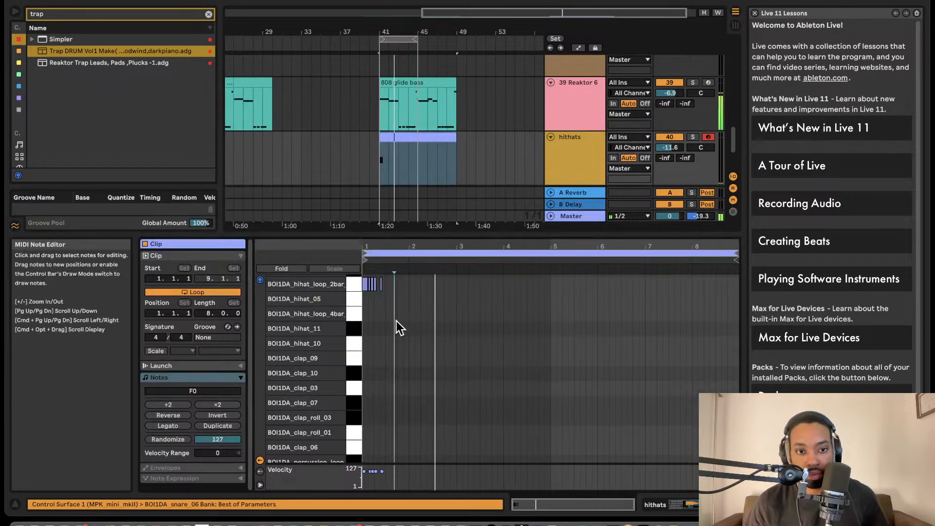
left_click(435, 137)
scroll(485, 150, "down", 4)
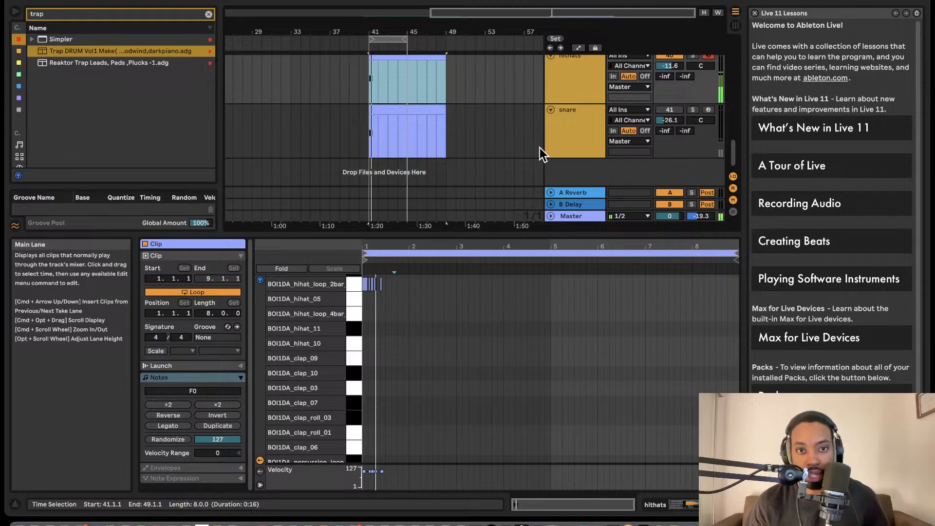
- Delete the existing notes from the snare clip and audition the kit's clap and percussion sounds
left_click(399, 111)
key("Delete")
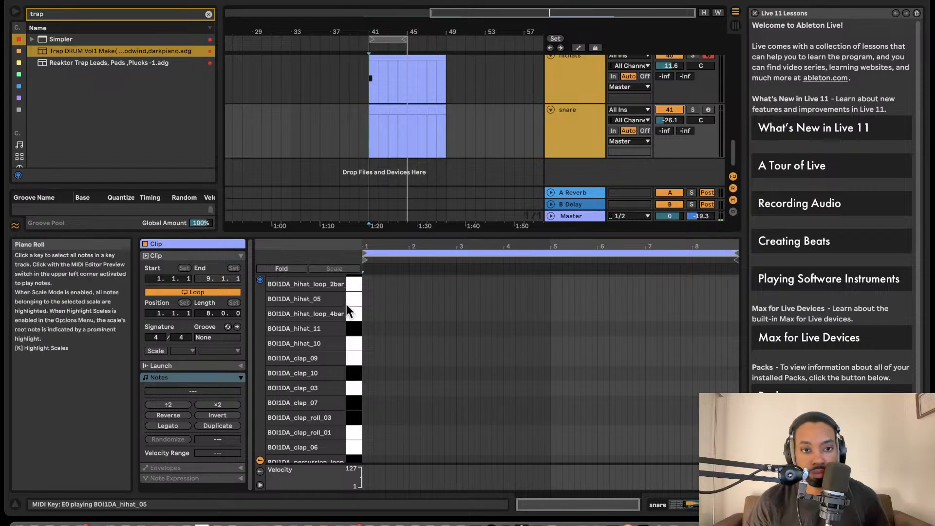
scroll(351, 336, "down", 2)
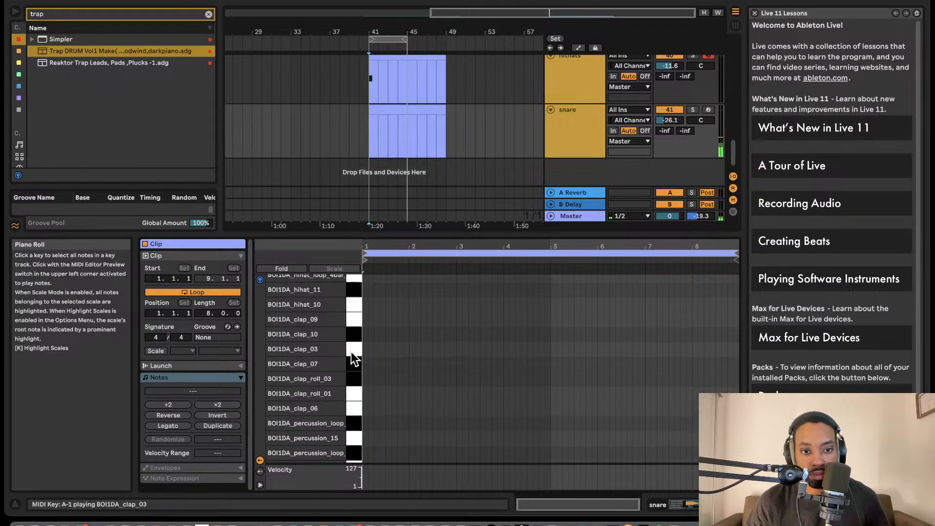
scroll(357, 336, "down", 4)
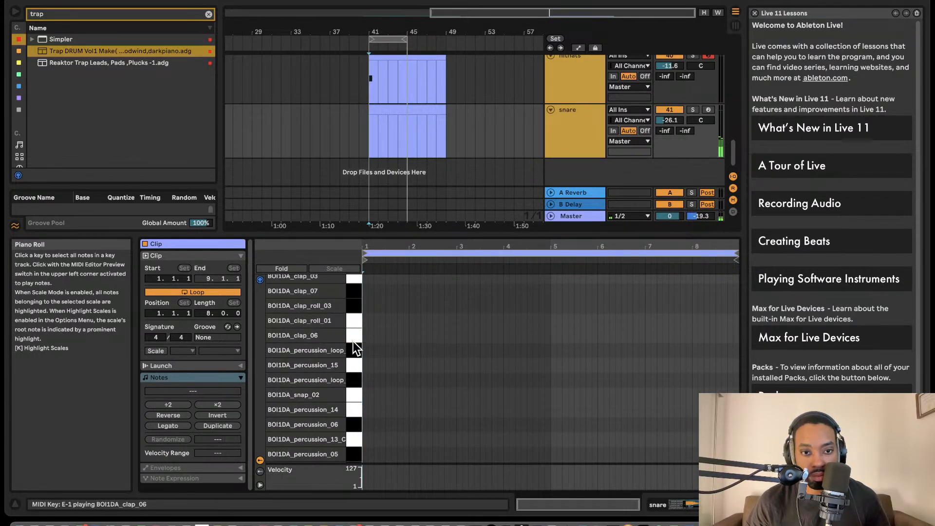
scroll(354, 347, "down", 5)
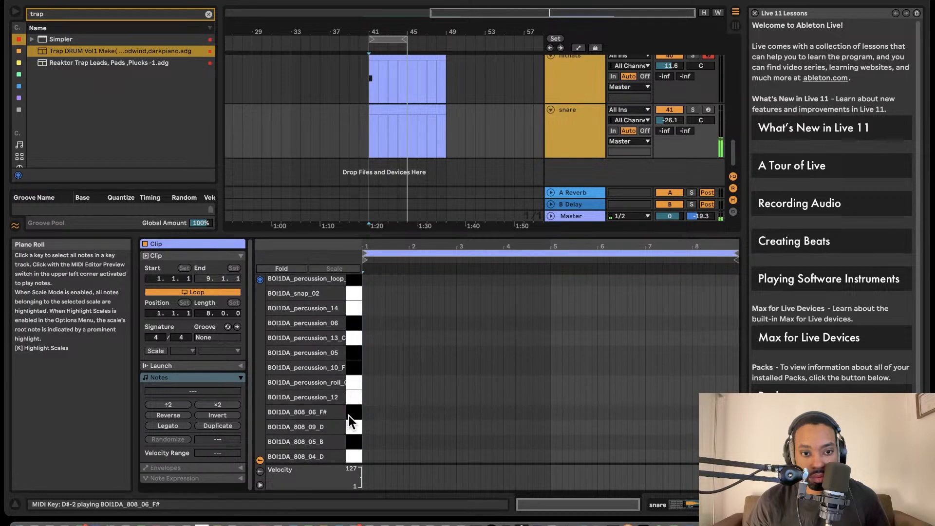
scroll(361, 314, "up", 8)
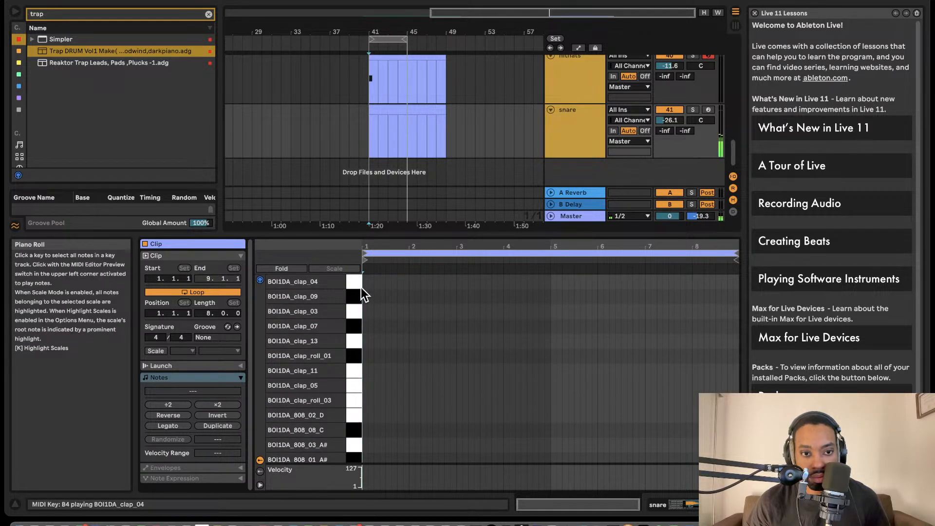
left_click(356, 314)
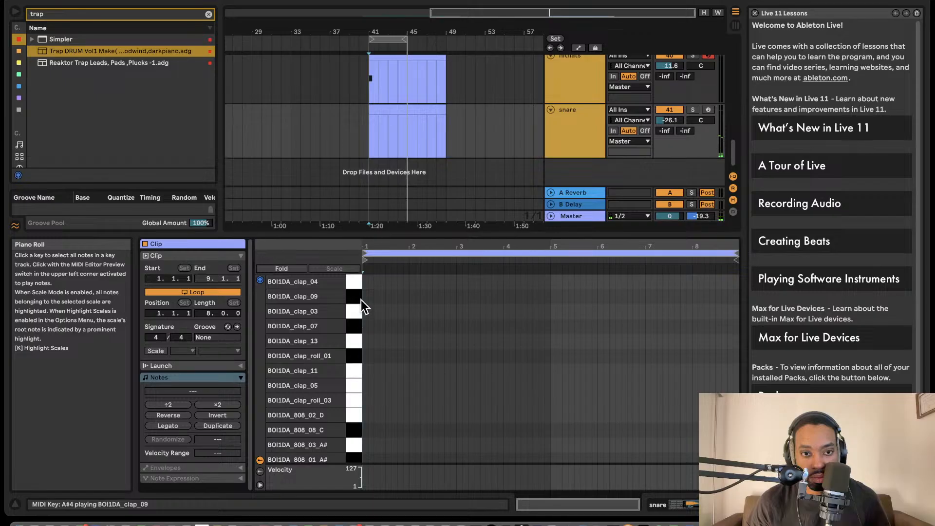
- Place a BOI1DA_clap_09 note on beat 3 of bar 1 and duplicate that bar through all eight bars of the snare clip
key("space")
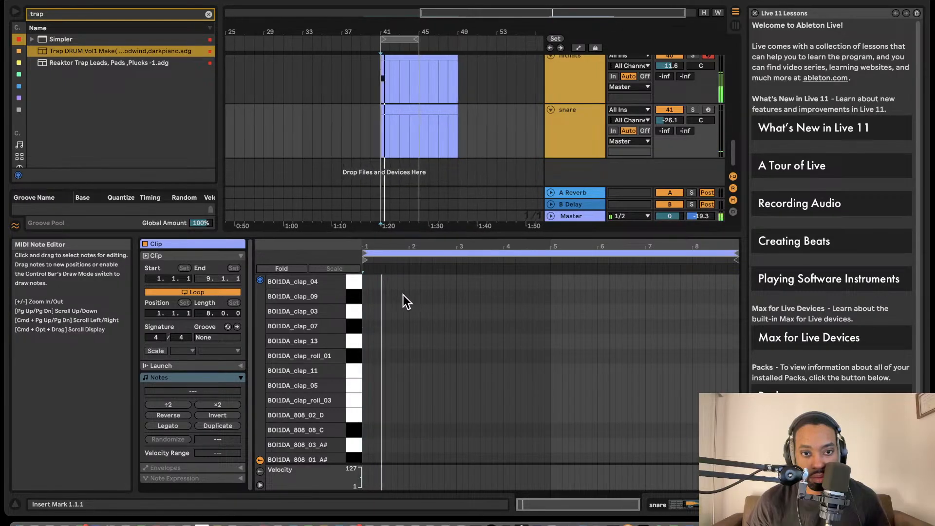
double_click(390, 296)
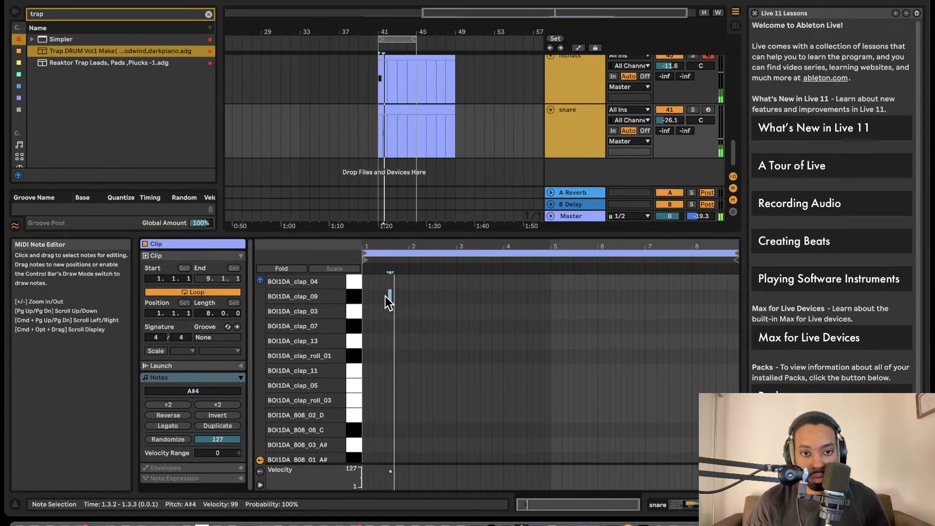
key("Left")
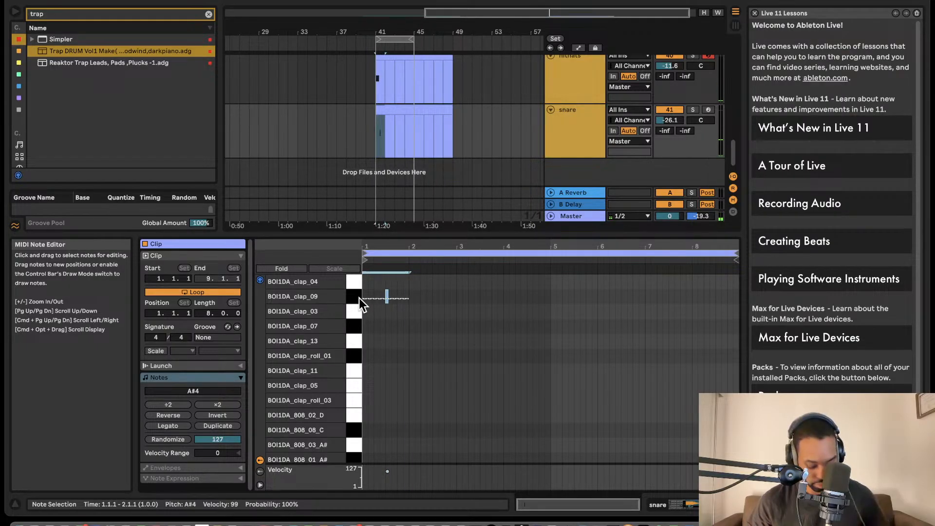
key("super+d")
key("super+d")
key("super+d")
key("super+d")
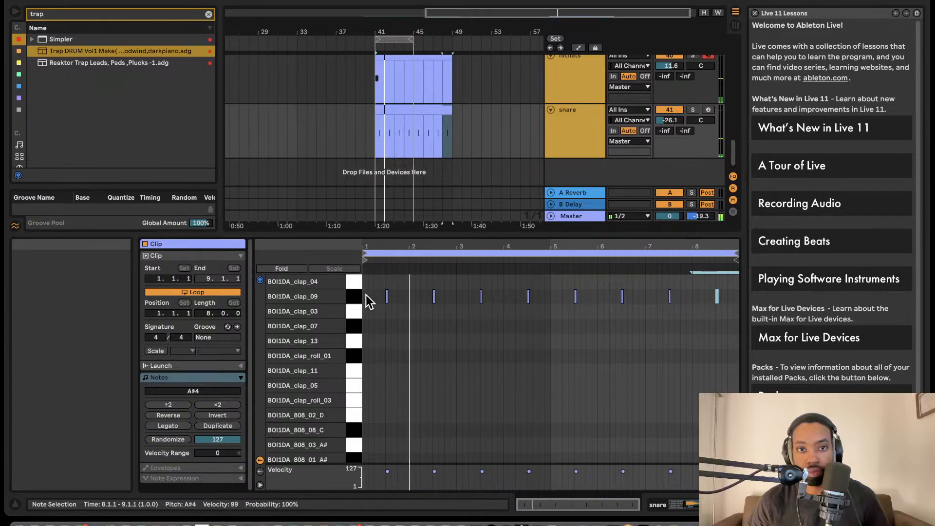
- Extend the arrangement loop's end to bar 49 and reduce the note editor's height
left_click(446, 93)
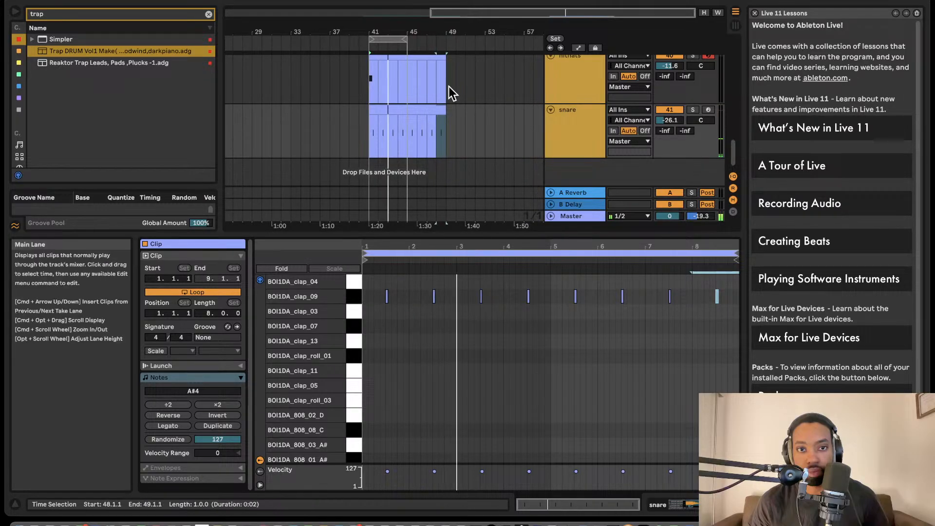
left_click_drag(407, 39, 456, 36)
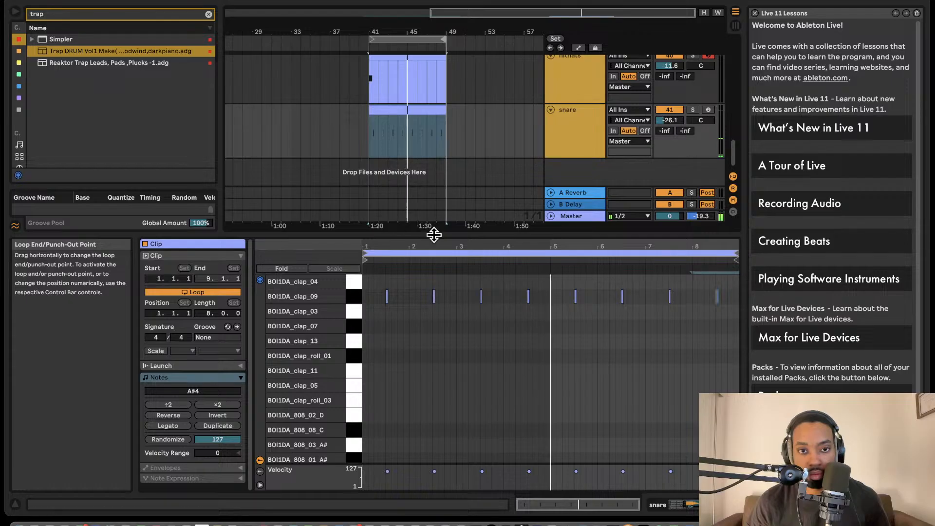
left_click_drag(434, 235, 429, 384)
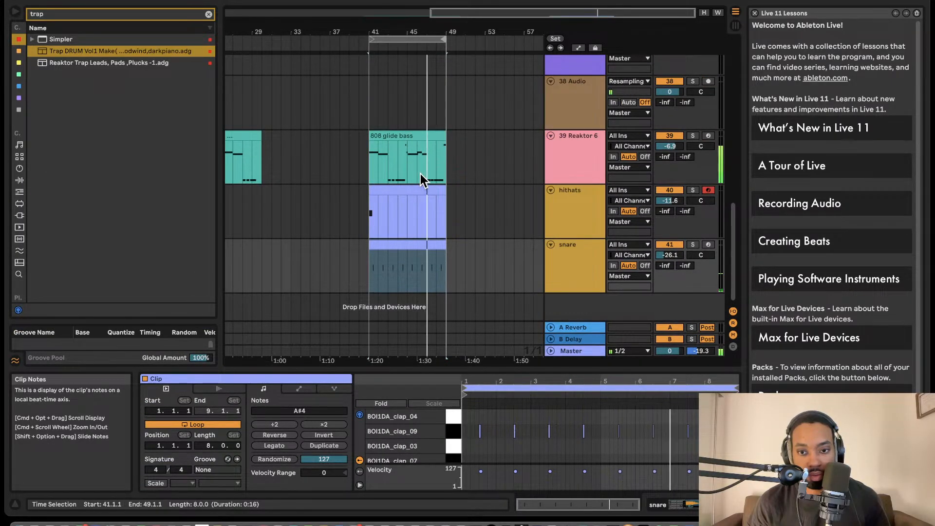
- Add hi-hat notes at 2.1.4 and 2.4.2 in the hithats clip, on the BOI1DA_hihat_loop_2bar row that already holds notes
left_click(390, 189)
left_click_drag(522, 376, 517, 226)
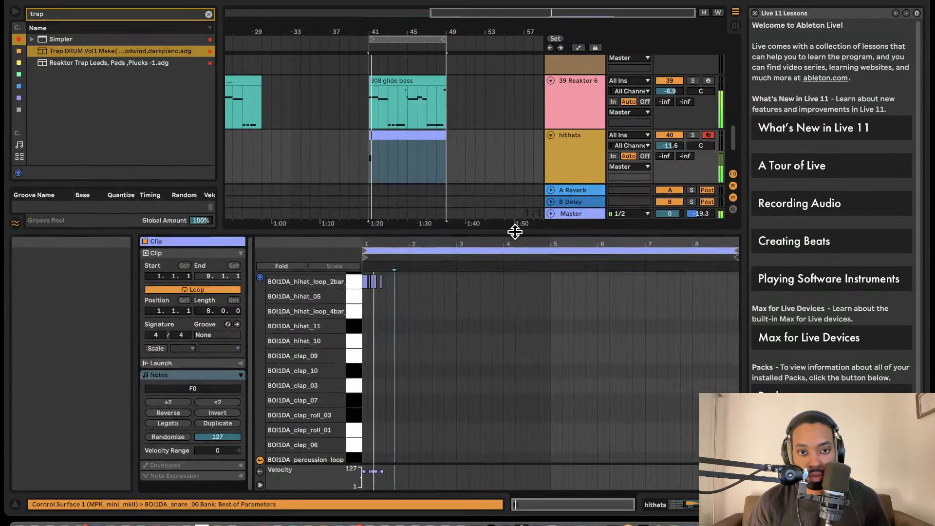
double_click(419, 281)
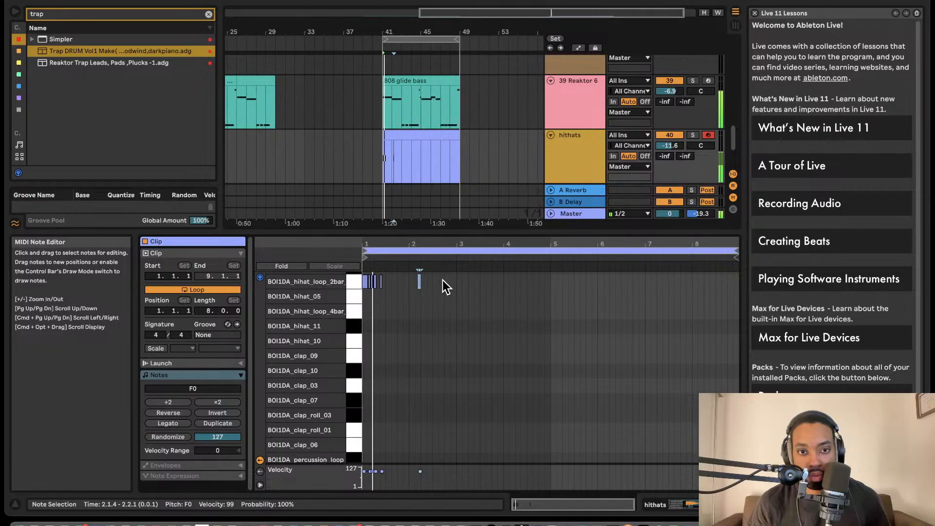
key("plus")
key("plus")
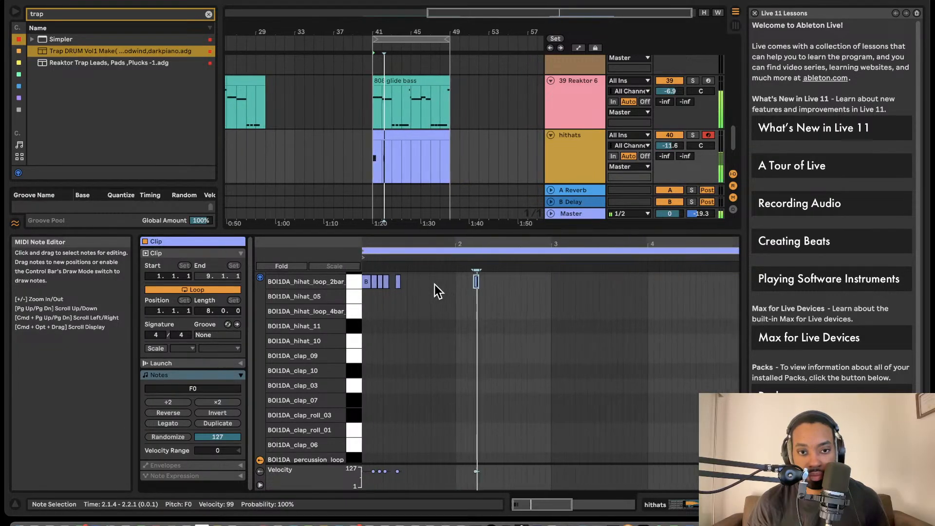
scroll(469, 284, "up", 2)
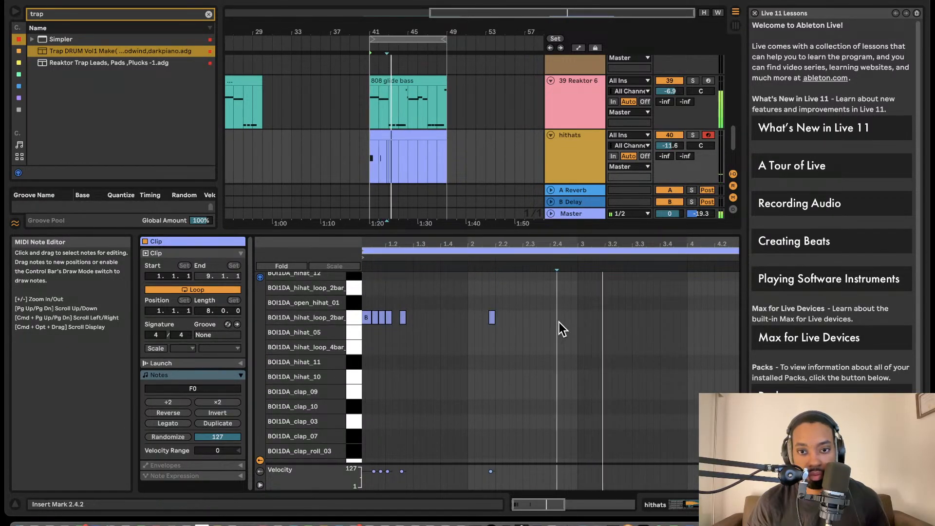
double_click(560, 319)
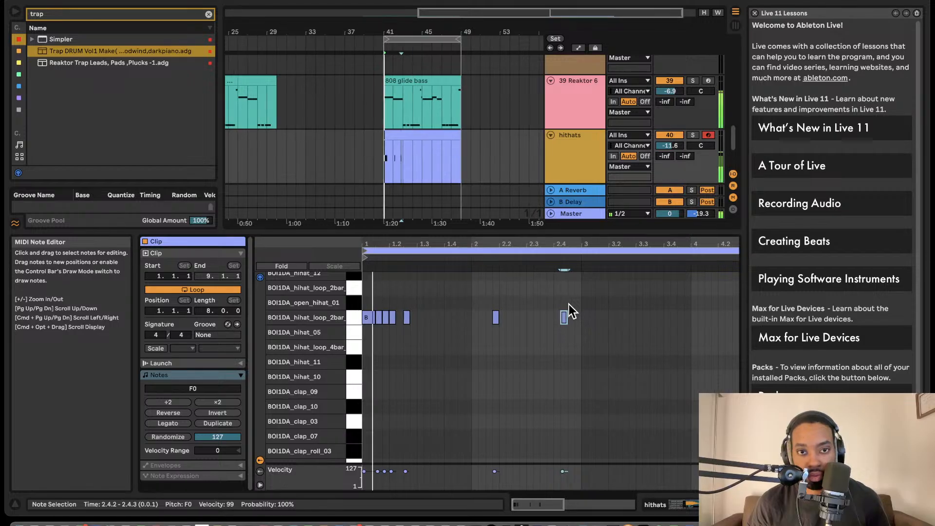
- Set the note grid to 1/32 and add a roll of short hi-hat notes starting at 2.3.2
right_click(538, 322)
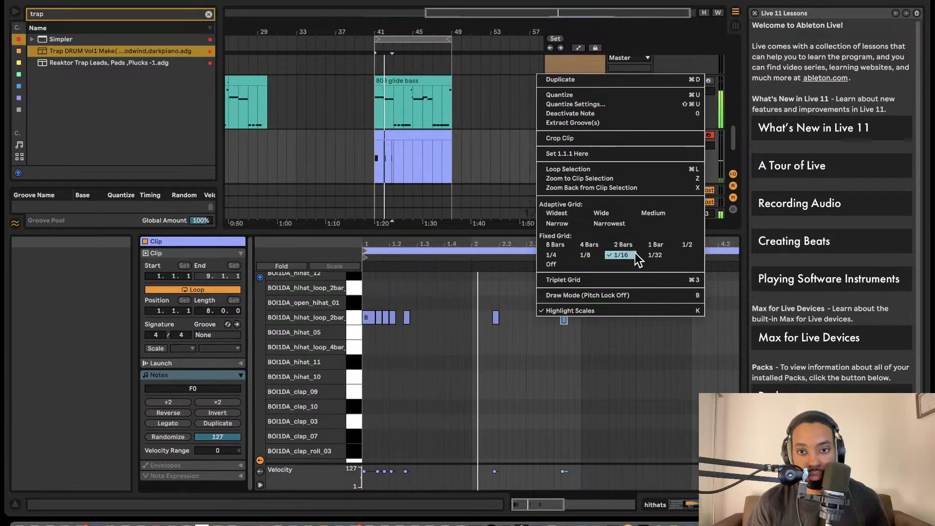
left_click(650, 256)
left_click(533, 315)
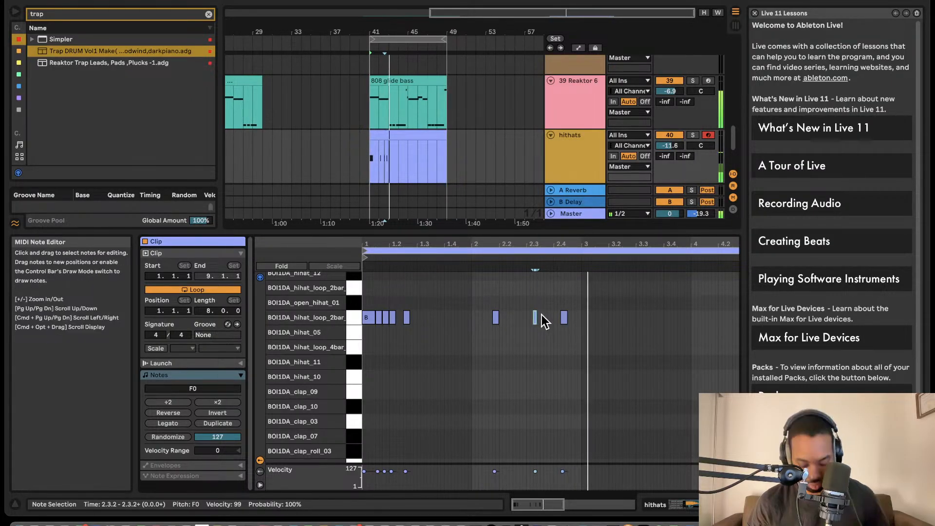
key("ctrl+d")
key("ctrl+d")
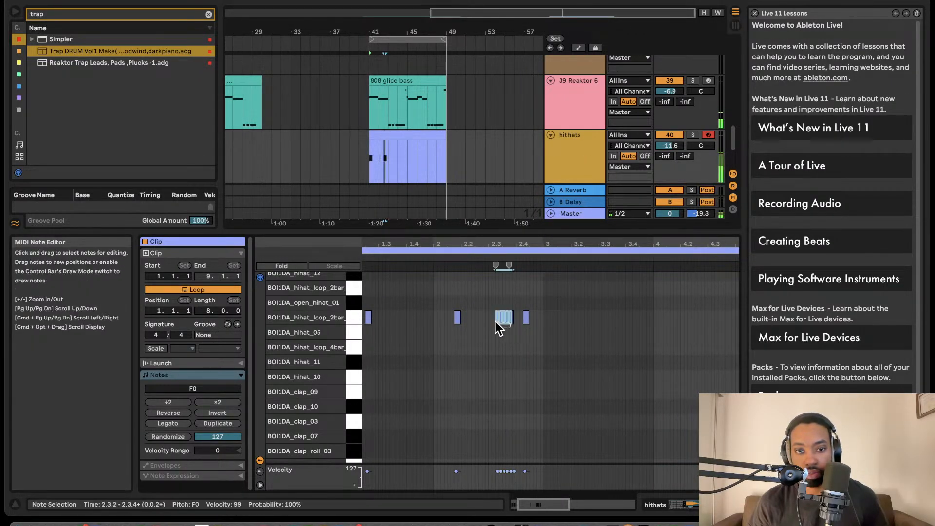
- Delete the short hi-hat roll in bar 2 and move the bar's last hi-hat note to 2.4.1
left_click_drag(530, 314, 560, 321)
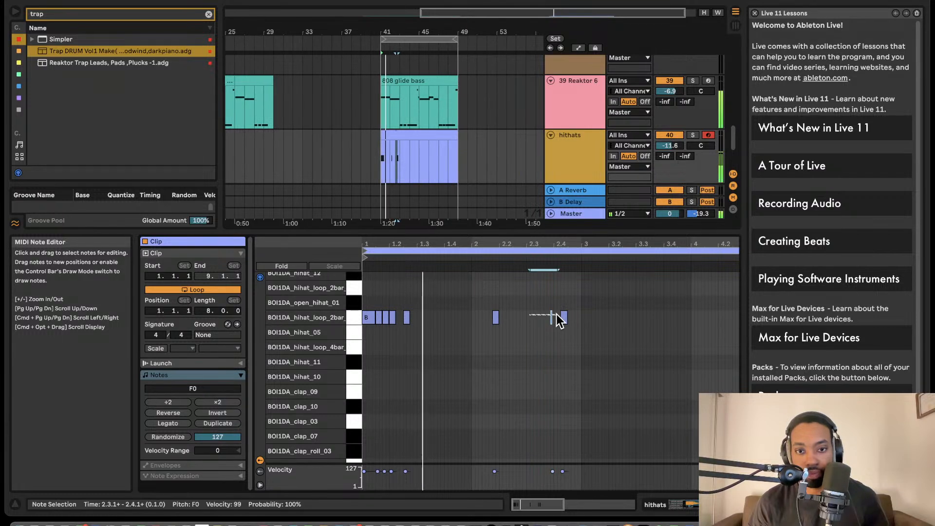
key("Delete")
key("XF86MonBrightnessDown")
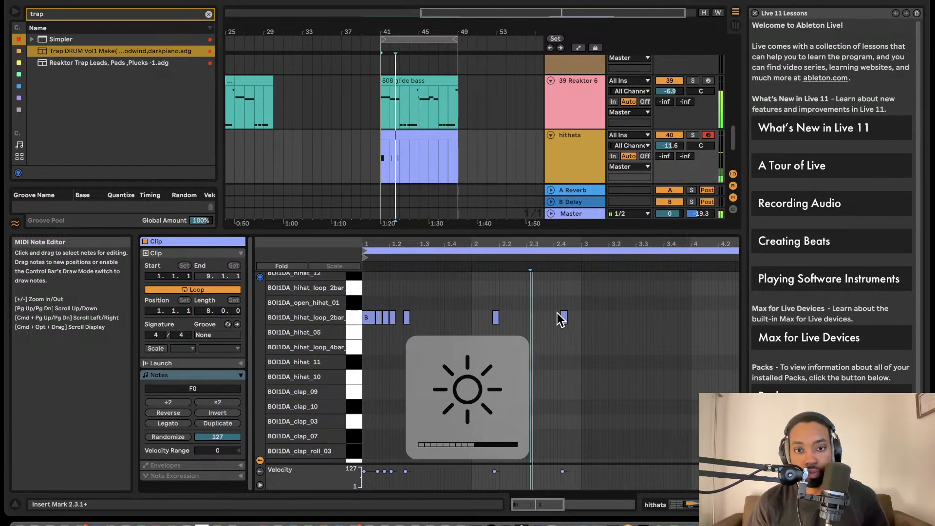
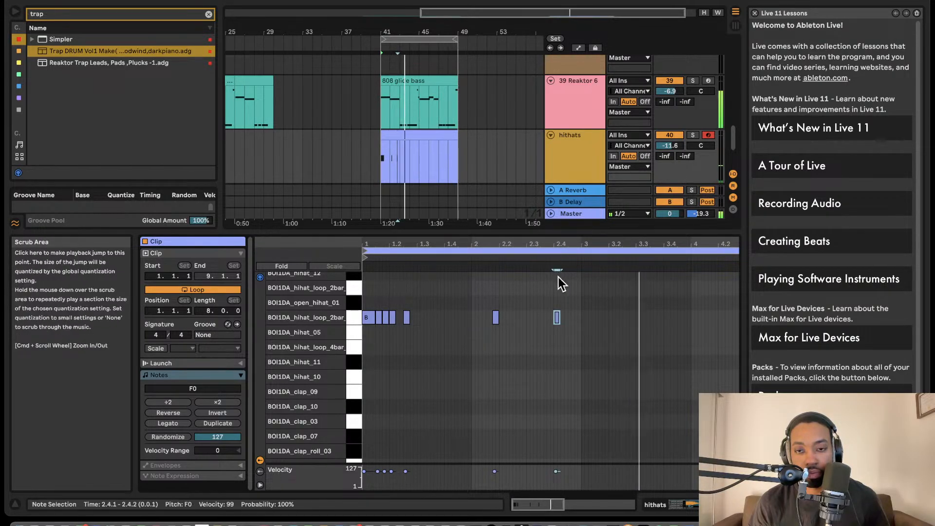
- Add a roll of six consecutive 1/32 hi-hat notes on the same row, starting on beat 2 of bar 4
double_click(720, 318)
left_click_drag(720, 316, 733, 325)
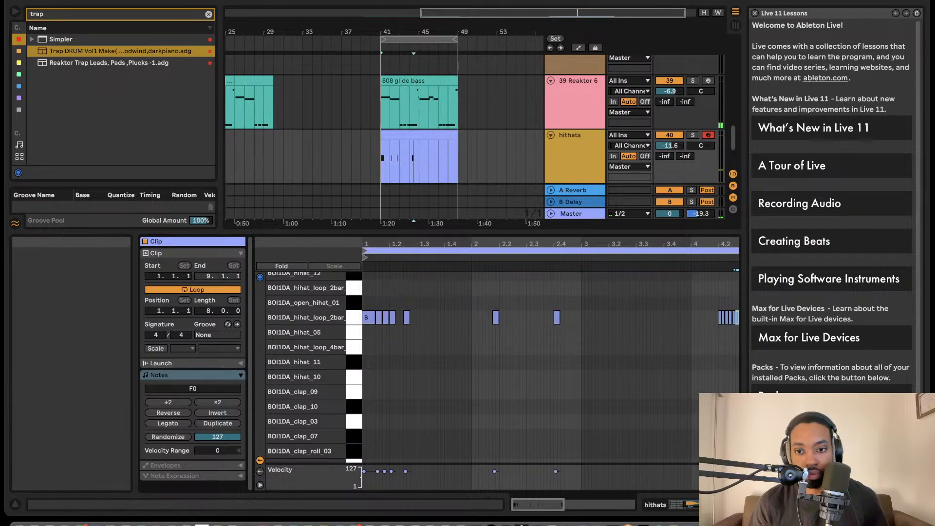
- Try to draw a velocity ramp across the bar 4 hi-hat roll in Draw Mode
scroll(487, 365, "down", 5)
scroll(574, 487, "right", 5)
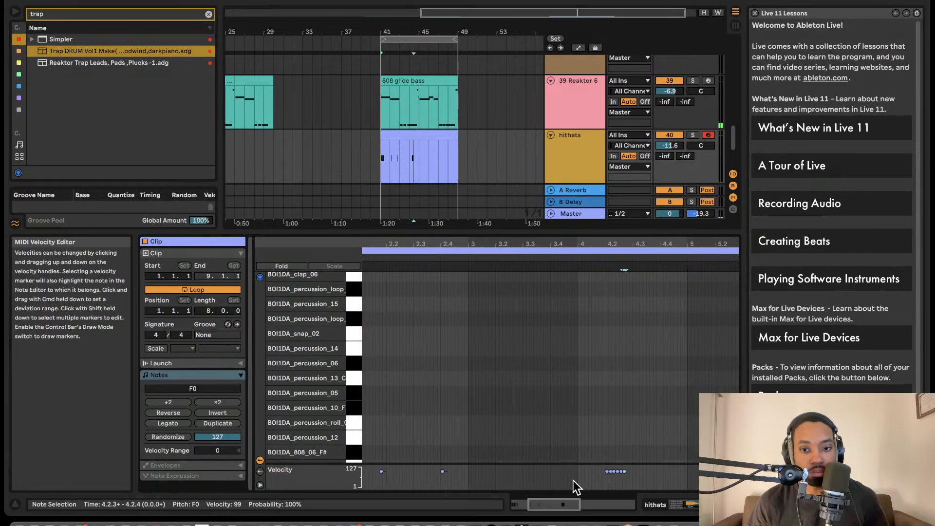
key("b")
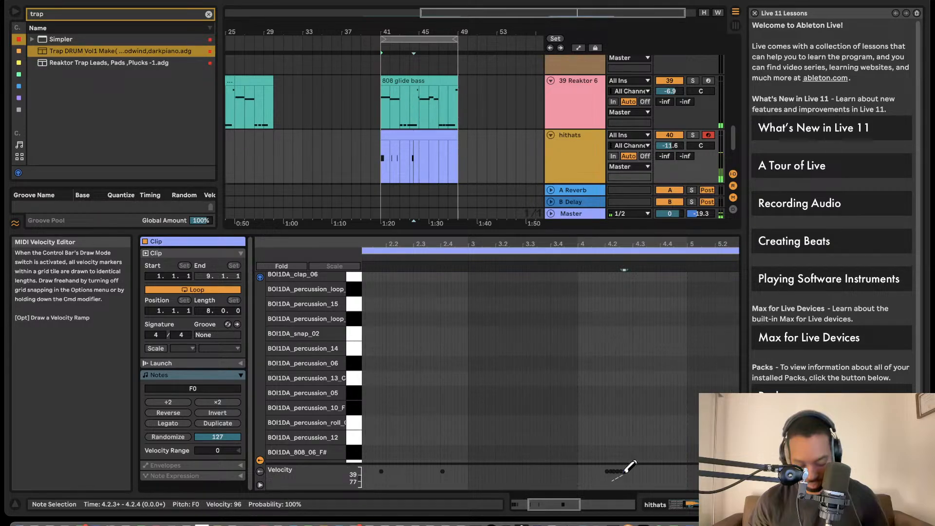
left_click_drag(630, 466, 613, 468)
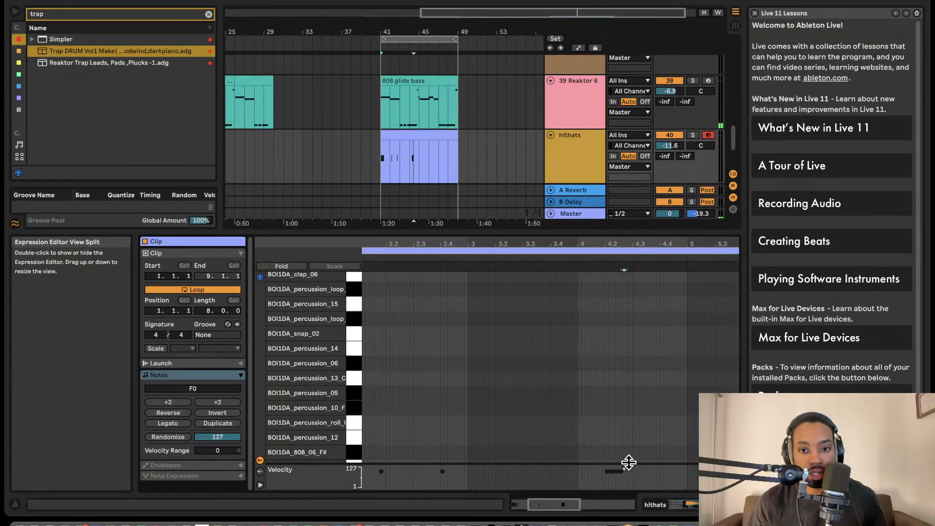
scroll(472, 313, "up", 10)
scroll(493, 311, "left", 5)
scroll(487, 310, "up", 1)
scroll(487, 310, "right", 1)
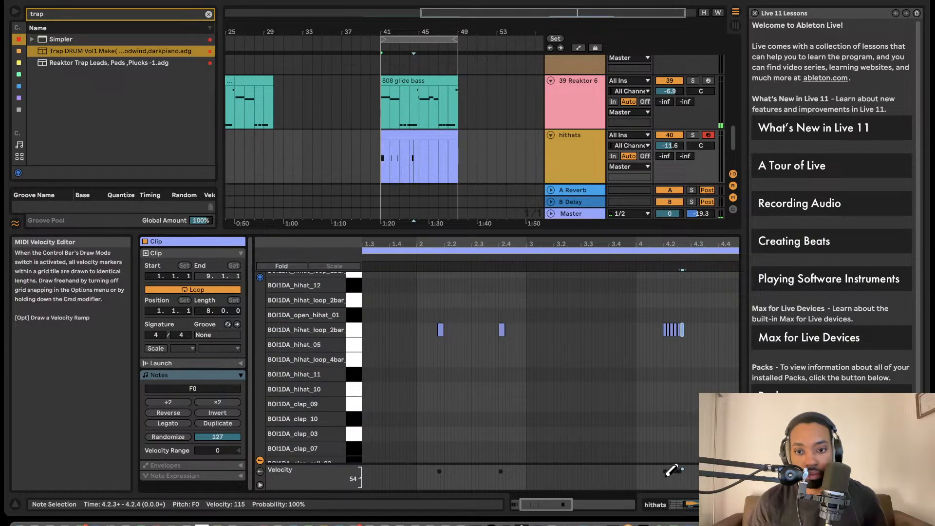
- Show the note Chance lane and hide the Velocity lane below the hi-hat notes
left_click(260, 472)
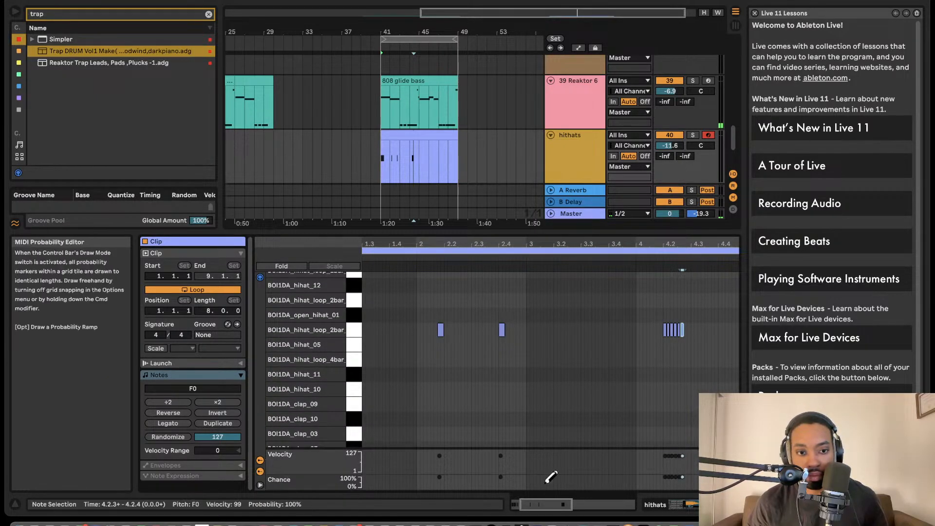
left_click(260, 460)
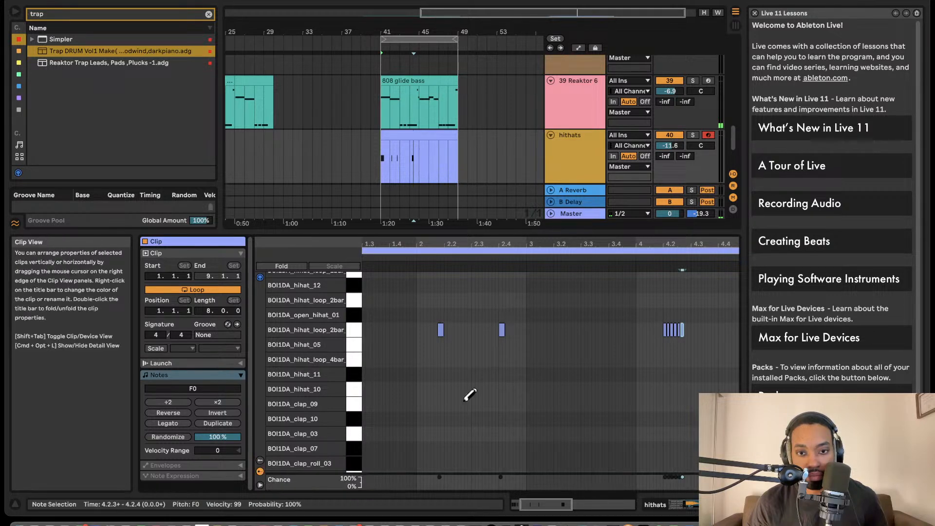
- Start playback, lower the preview volume to -28.0 dB and set the hithats track volume to -12.3 dB
key("space")
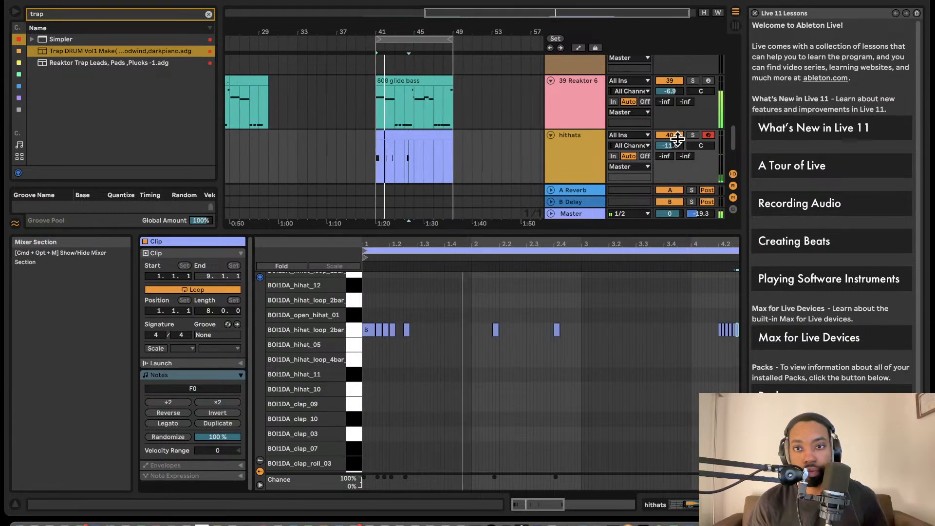
key("Tab")
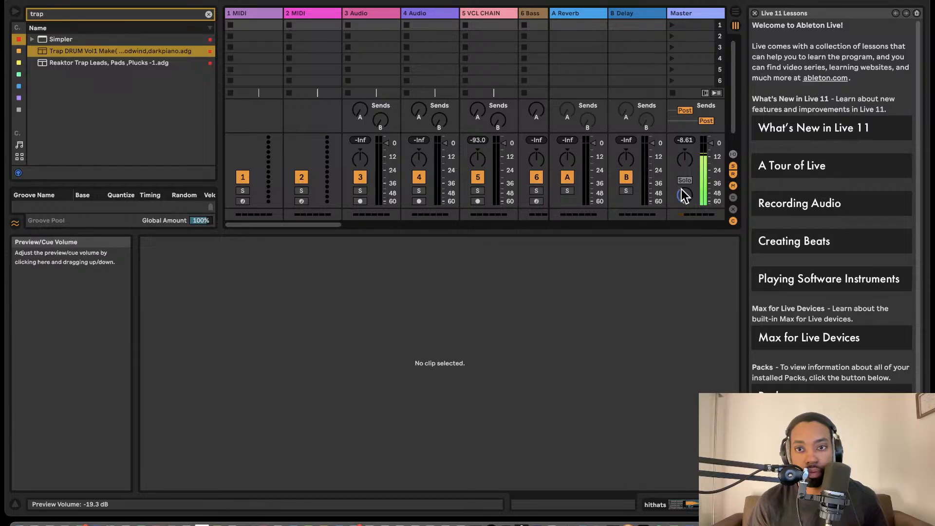
key("Tab")
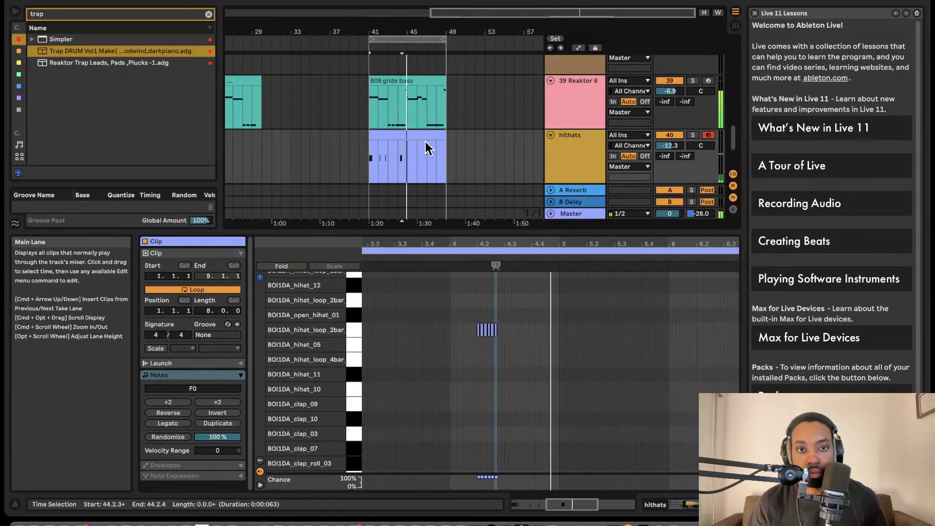
- Copy the first four bars of the hithats clip over bars 45 to 49 and consolidate bars 41 to 49 into one clip
left_click_drag(441, 131, 408, 132)
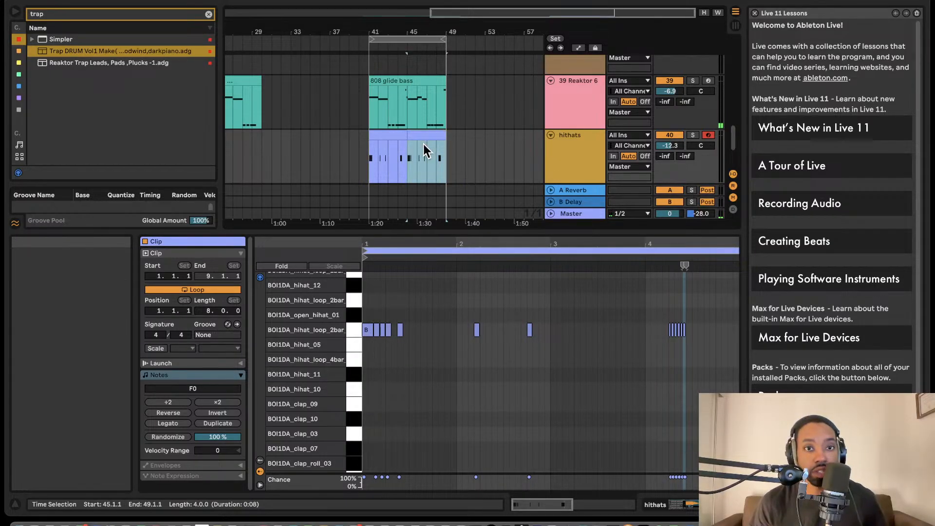
key("space")
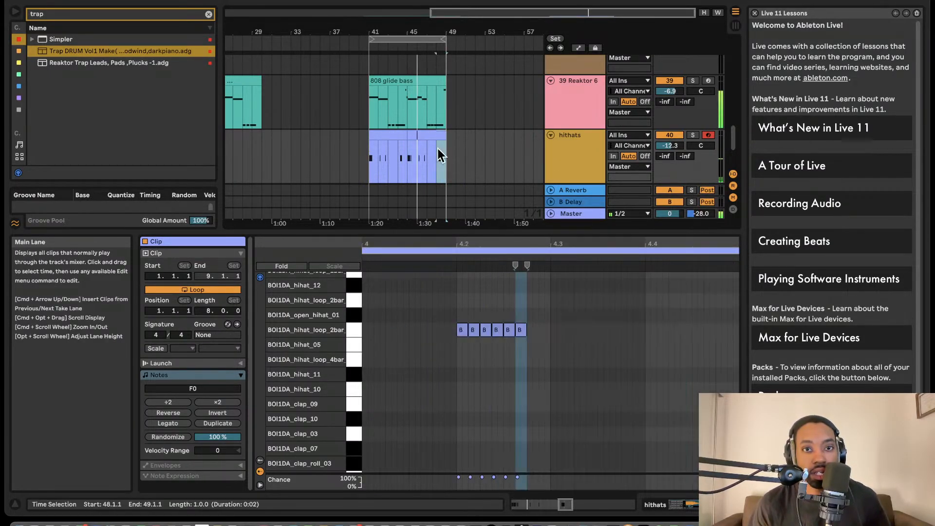
left_click(367, 147, "shift")
left_click(366, 148)
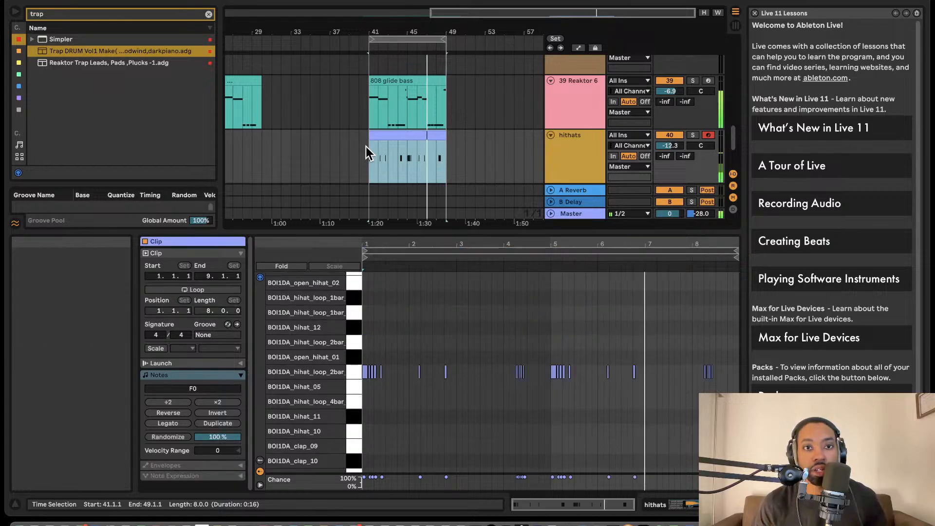
- Lower the volume of the 39 Reaktor 6 bass track to -14.7 dB during playback
scroll(465, 146, "down", 3)
scroll(454, 147, "left", 3)
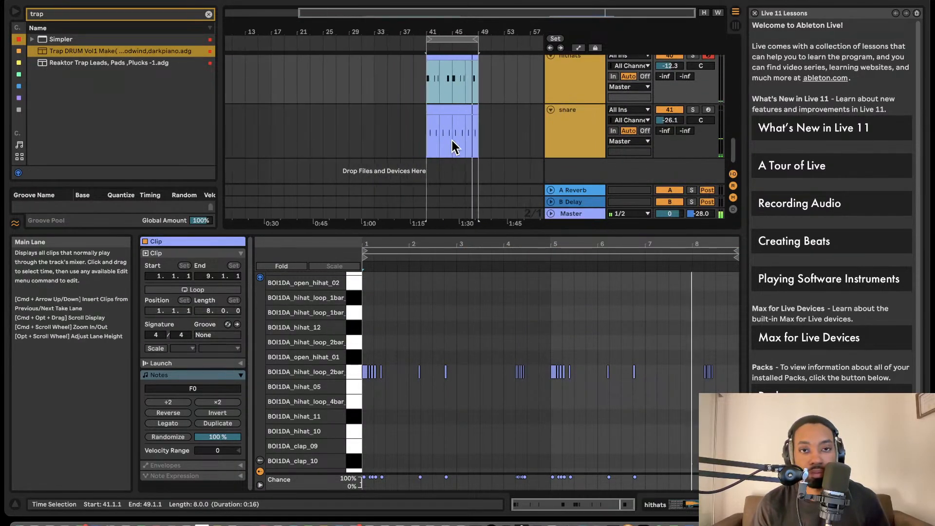
scroll(455, 147, "up", 5)
scroll(452, 146, "up", 2)
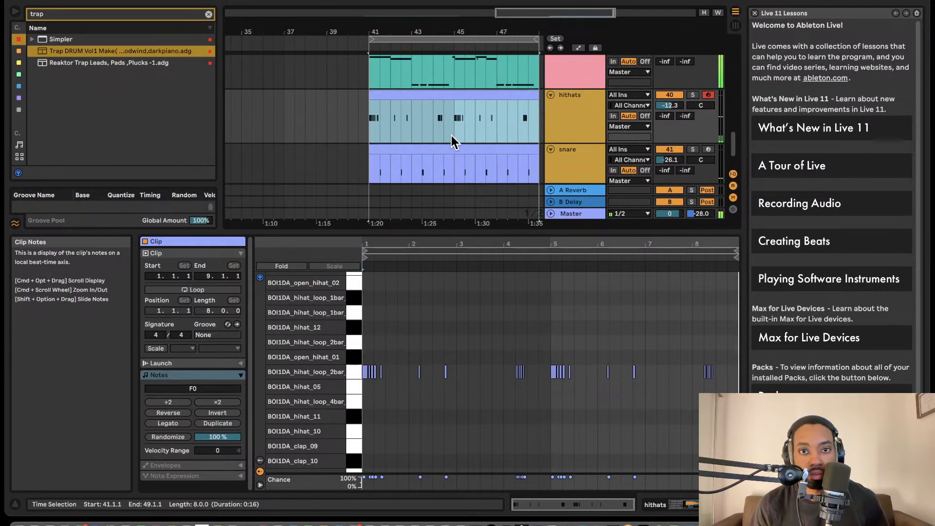
scroll(457, 61, "up", 2)
left_click(670, 88)
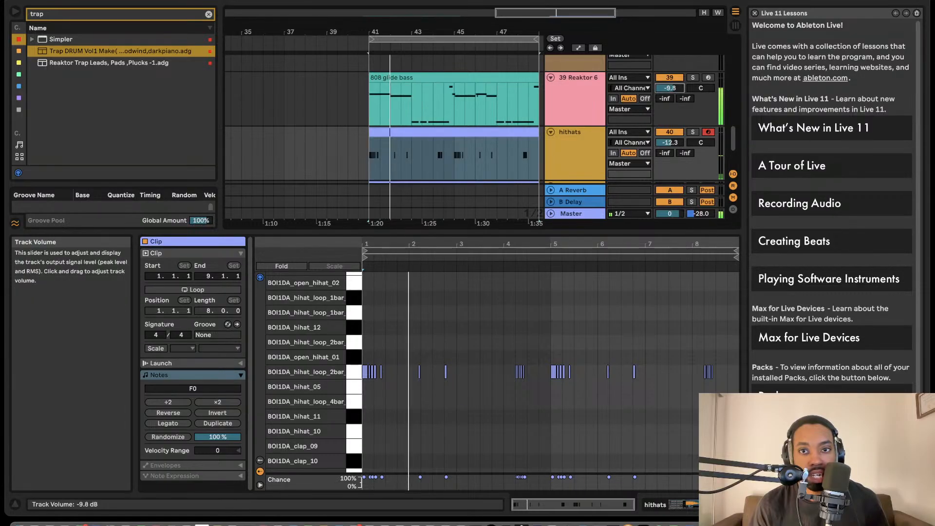
scroll(677, 105, "up", 1)
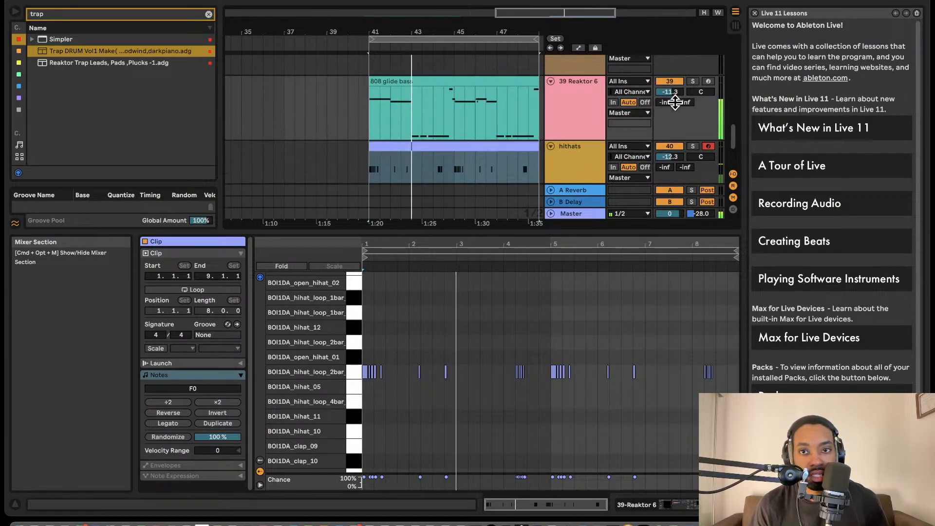
left_click_drag(670, 91, 670, 95)
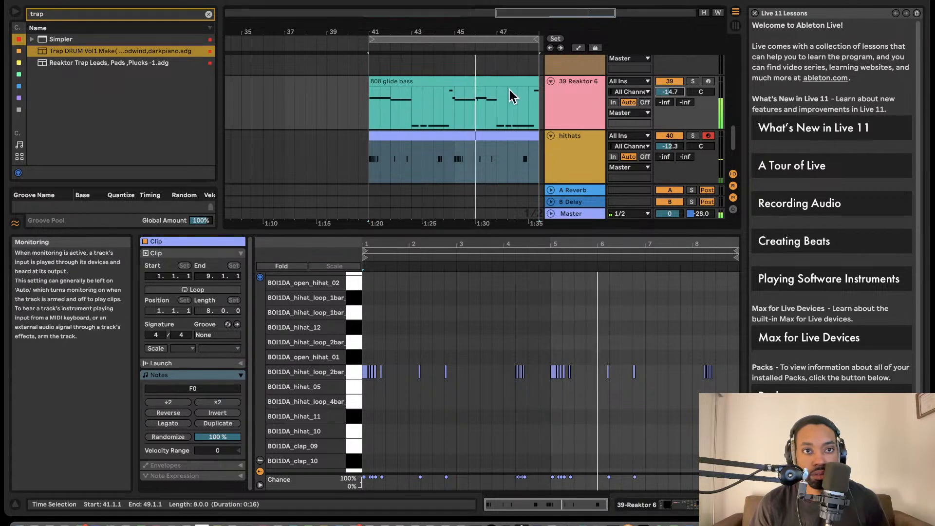
- Duplicate the snare track and delete the copied clap clip from the duplicate
scroll(493, 89, "down", 3)
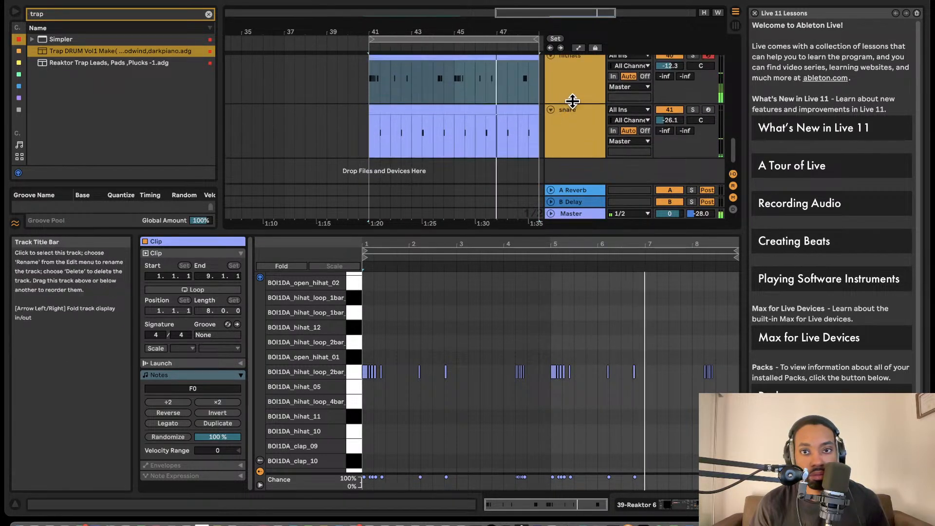
left_click(581, 128)
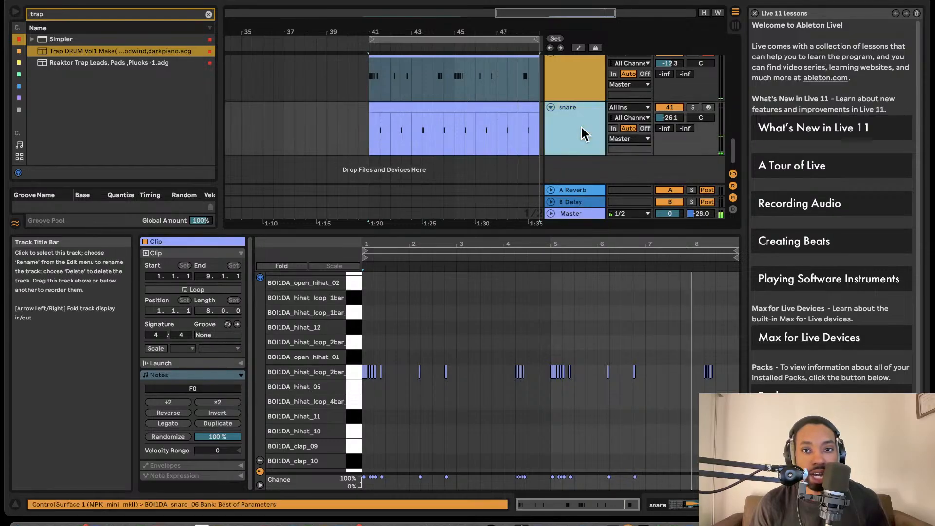
key("super+d")
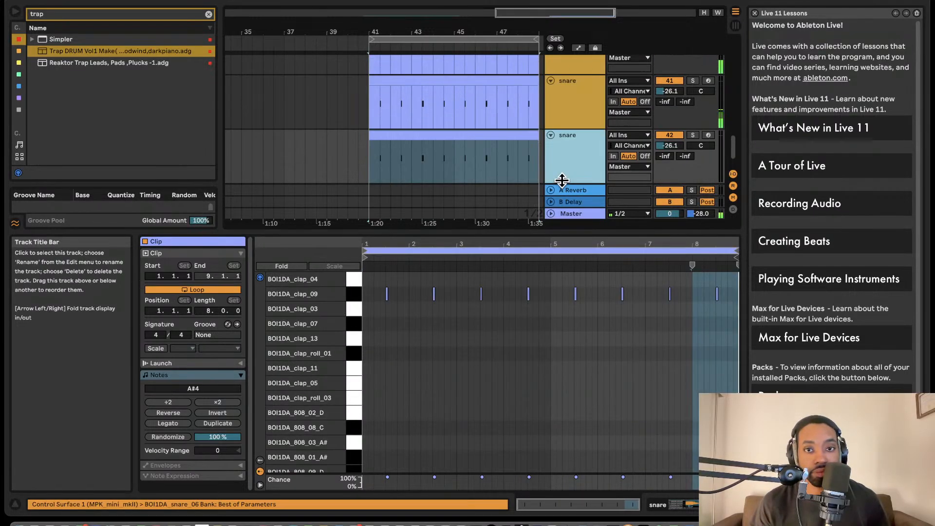
left_click(419, 135)
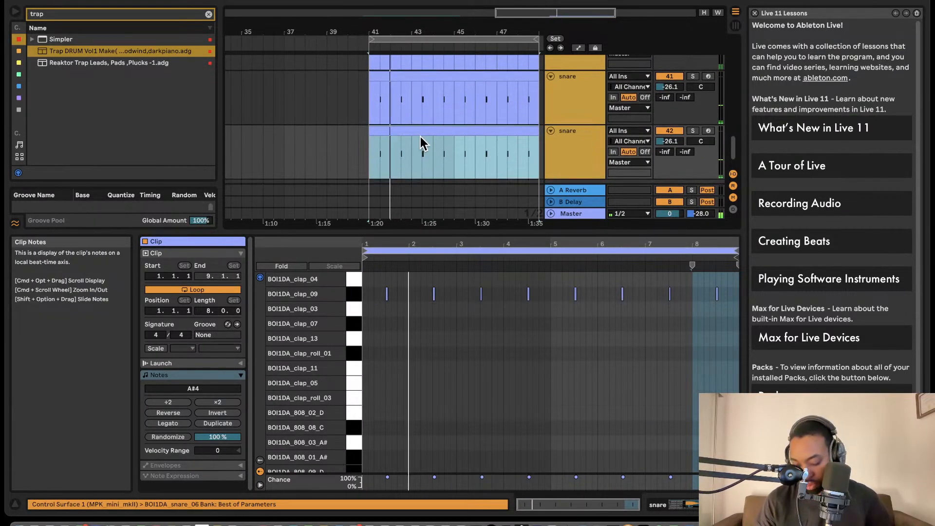
key("Delete")
- Insert an empty MIDI clip spanning bars 41 to 49 on the duplicated snare track
left_click(573, 145)
double_click(569, 138)
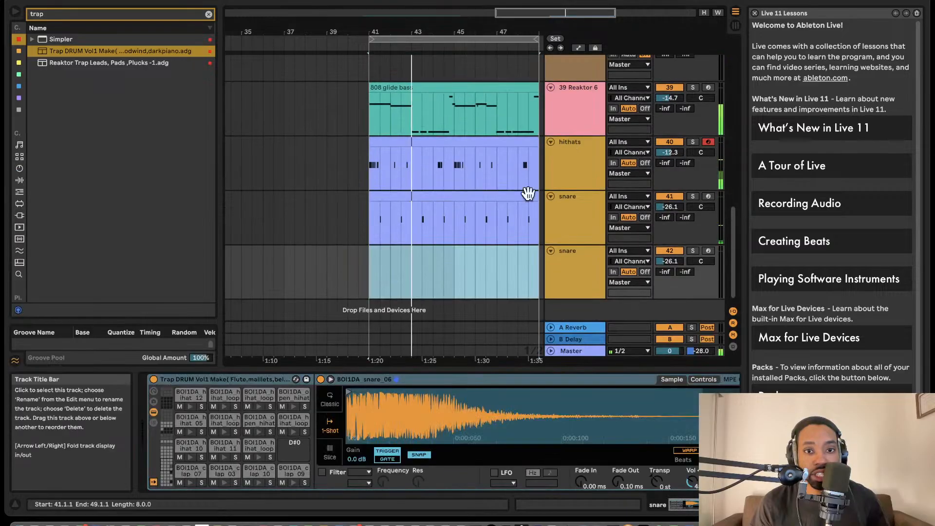
left_click_drag(370, 291, 505, 272)
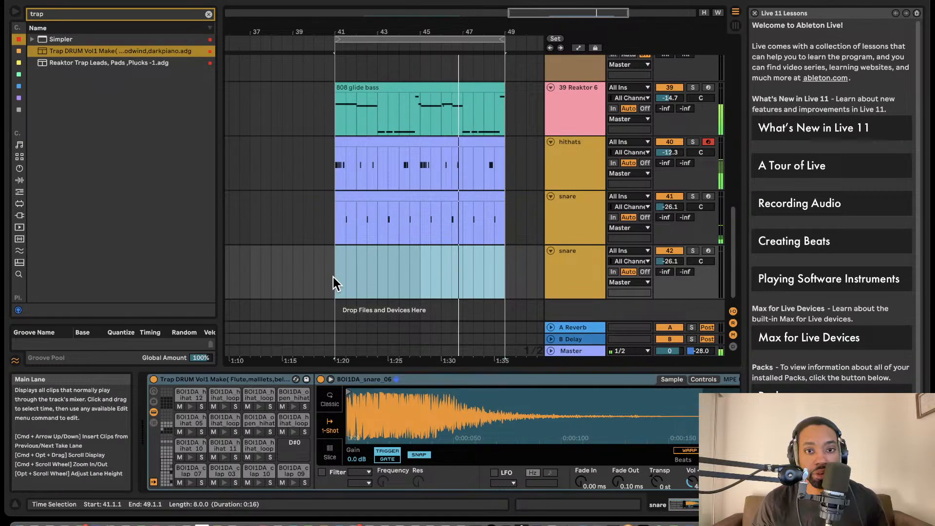
key("super+shift+m")
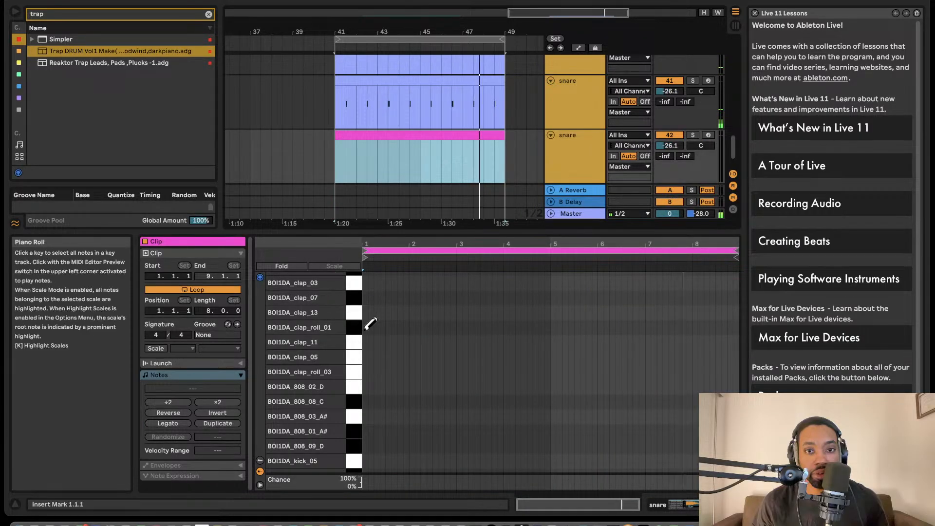
- Audition the kit's 808 sounds from the empty clip's note rows
left_click(351, 431)
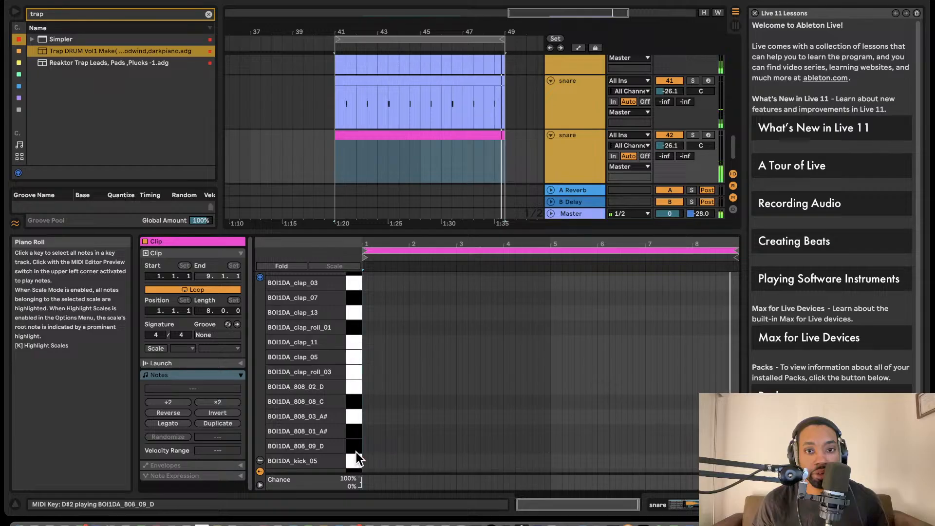
scroll(393, 411, "down", 3)
left_click(376, 426)
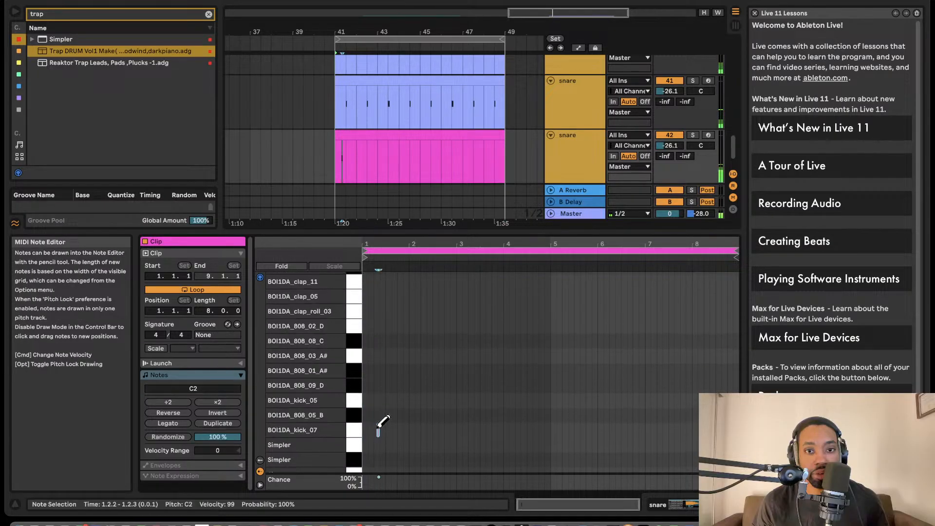
left_click_drag(379, 428, 417, 441)
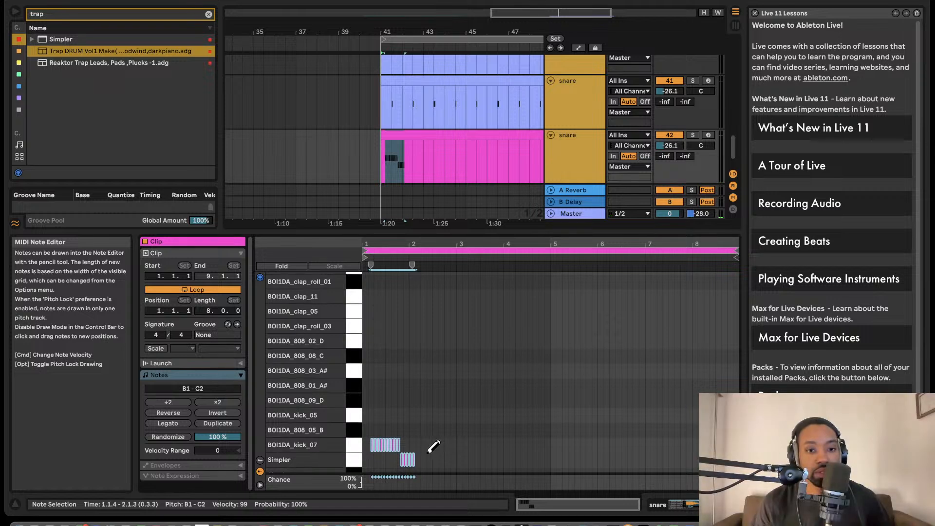
key("b")
left_click_drag(437, 459, 373, 432)
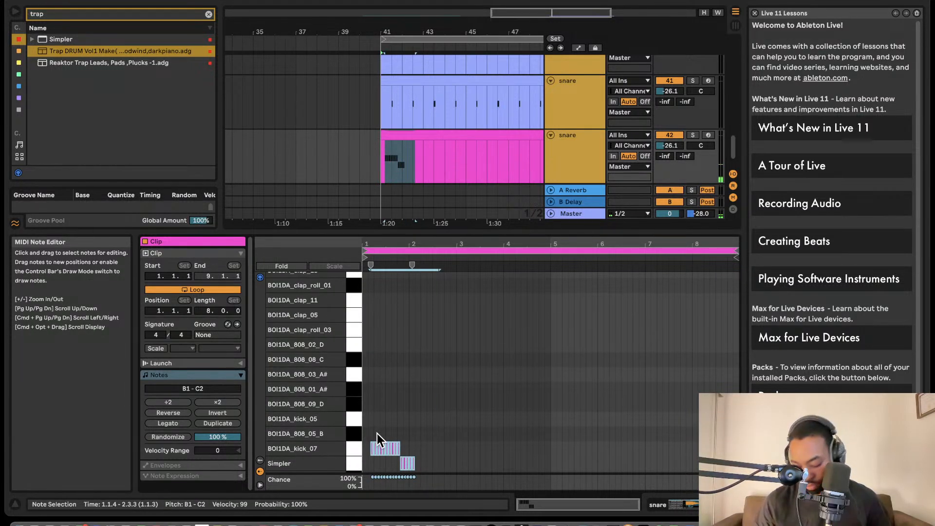
key("Delete")
- Audition the drum kit's clap, percussion, 808 and kick samples, and play the arrangement for comparison
scroll(354, 388, "up", 3)
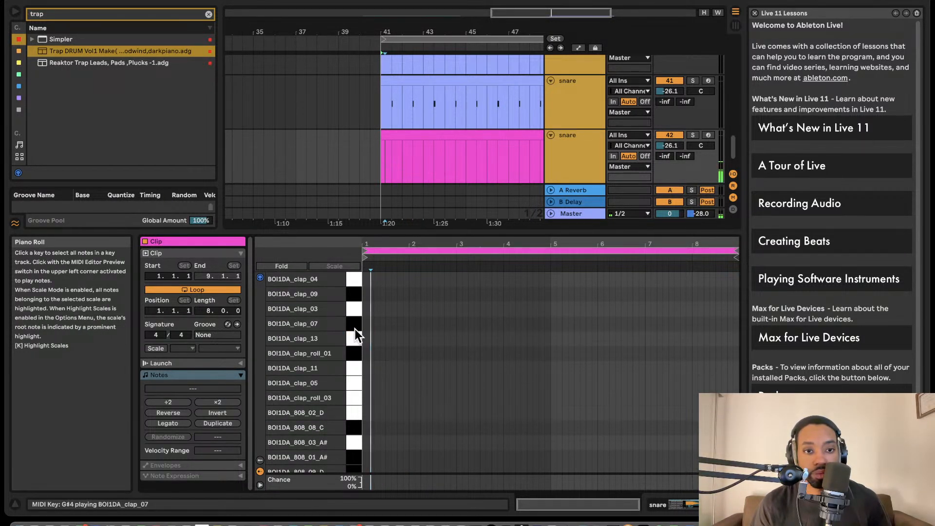
scroll(355, 370, "down", 10)
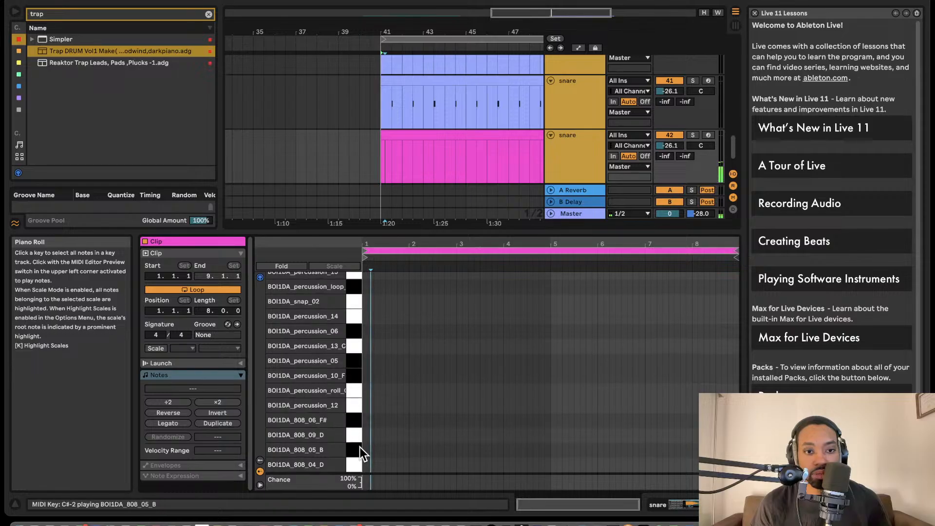
scroll(358, 361, "up", 10)
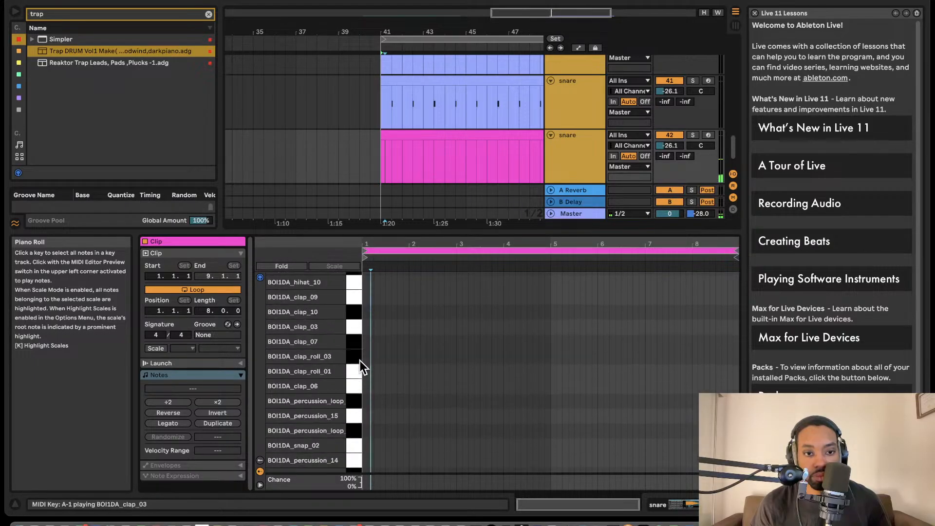
scroll(361, 361, "down", 10)
left_click(355, 319)
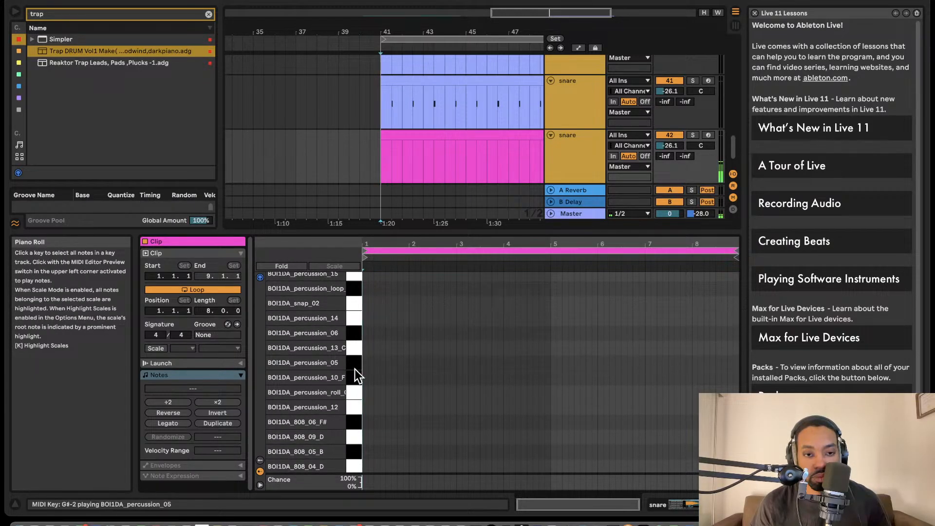
scroll(348, 419, "down", 10)
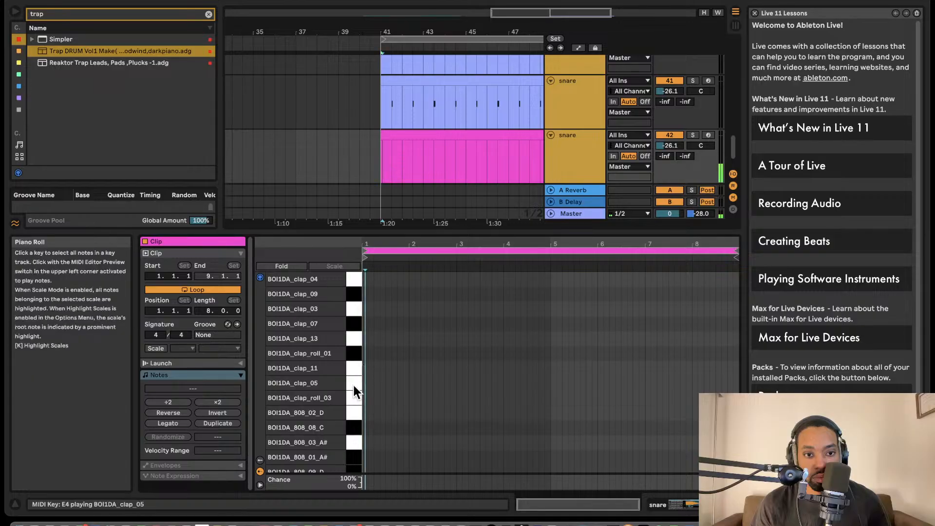
scroll(352, 385, "down", 5)
scroll(352, 406, "down", 1)
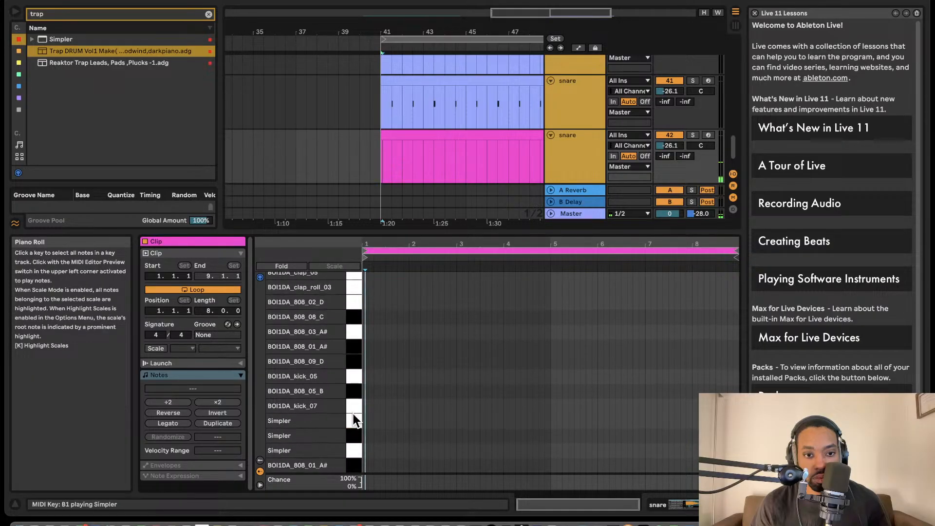
key("space")
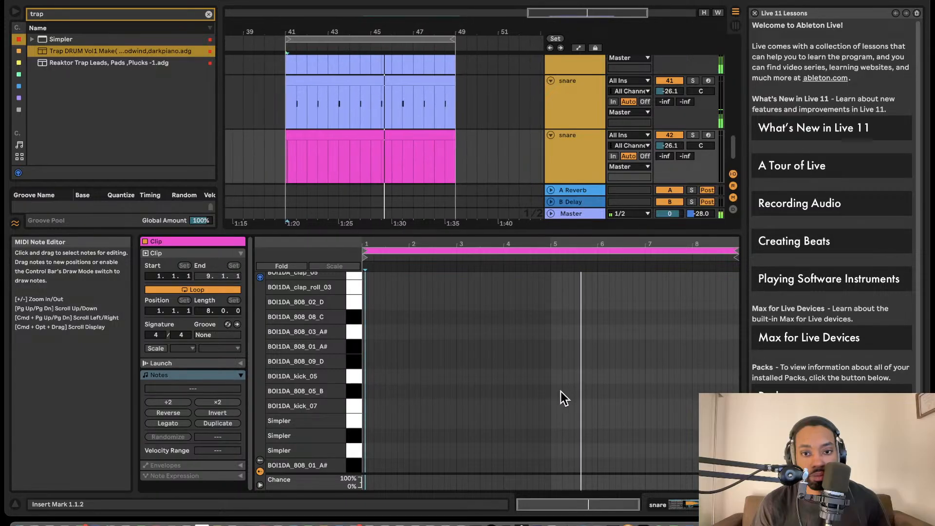
- Add a BOI1DA_808_05_B note at 1.1.3 and raise the volume of snare track 42 to -16.2 dB
double_click(369, 391)
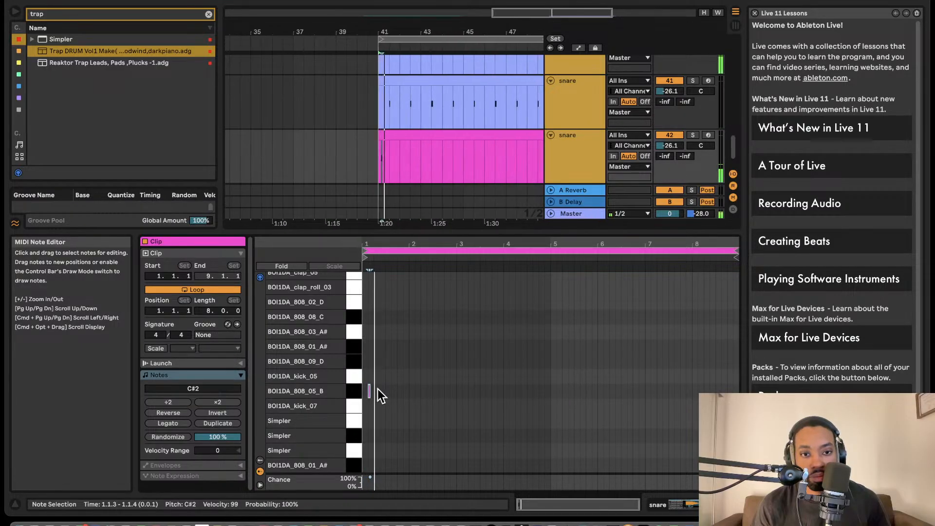
scroll(372, 391, "up", 5)
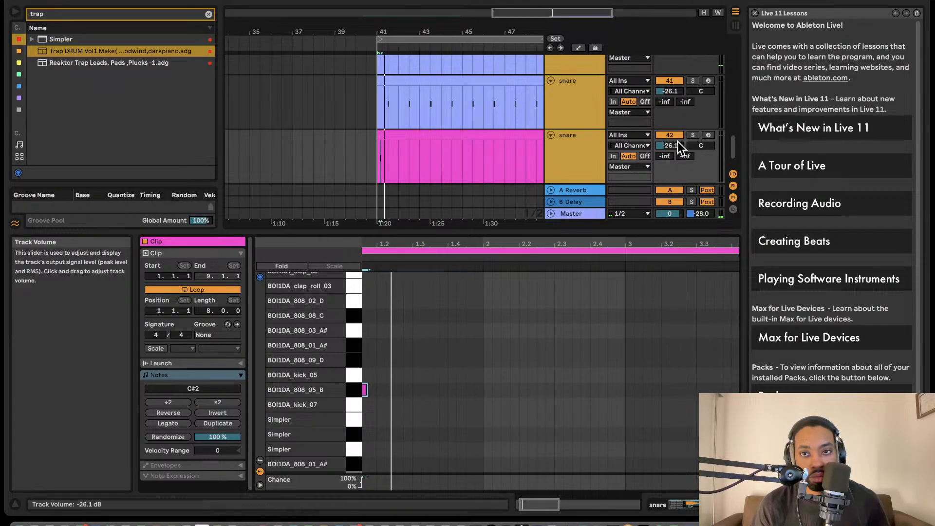
left_click_drag(677, 142, 677, 137)
scroll(475, 317, "up", 3)
scroll(402, 361, "left", 4)
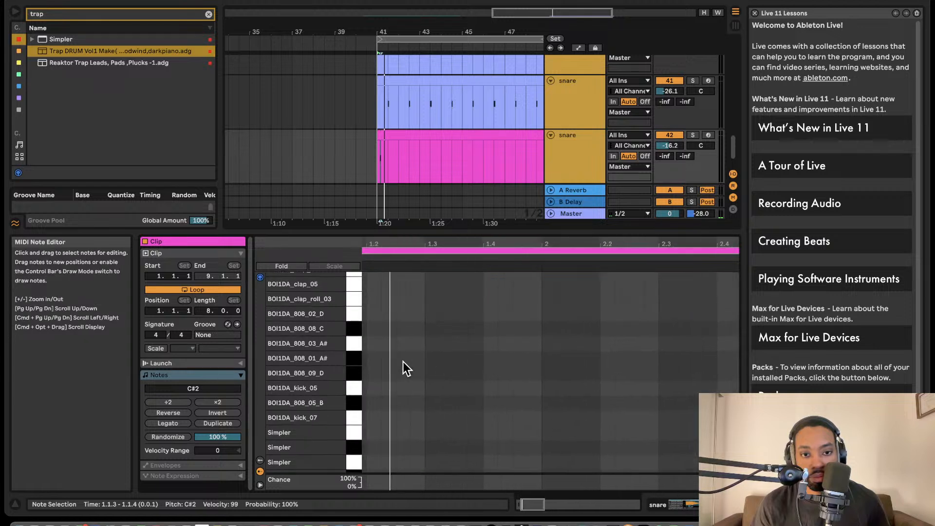
- Place BOI1DA_kick_05 notes at 1.1.3 and 1.2.2, keeping one 808_05_B note at 1.1.3, and play the pattern
scroll(400, 389, "down", 1)
left_click_drag(395, 378, 455, 399)
left_click(428, 388)
double_click(540, 393)
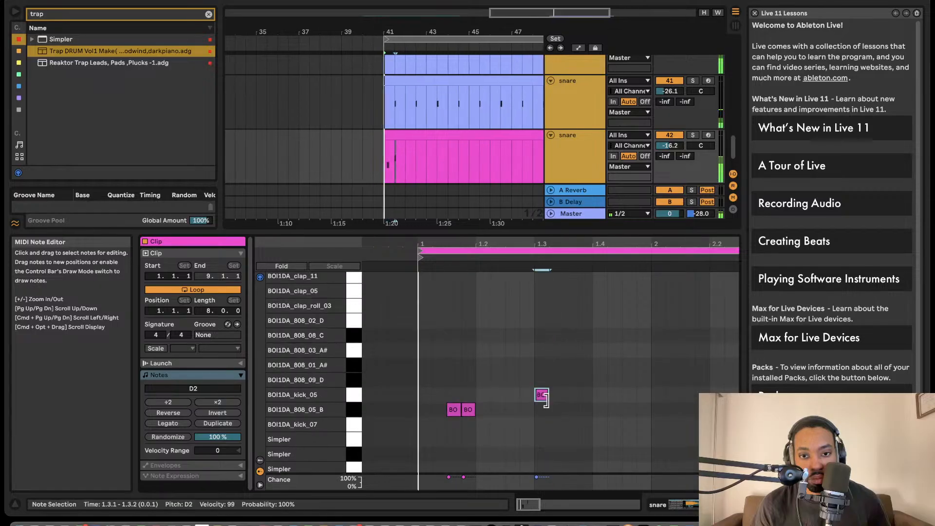
left_click_drag(541, 395, 468, 409)
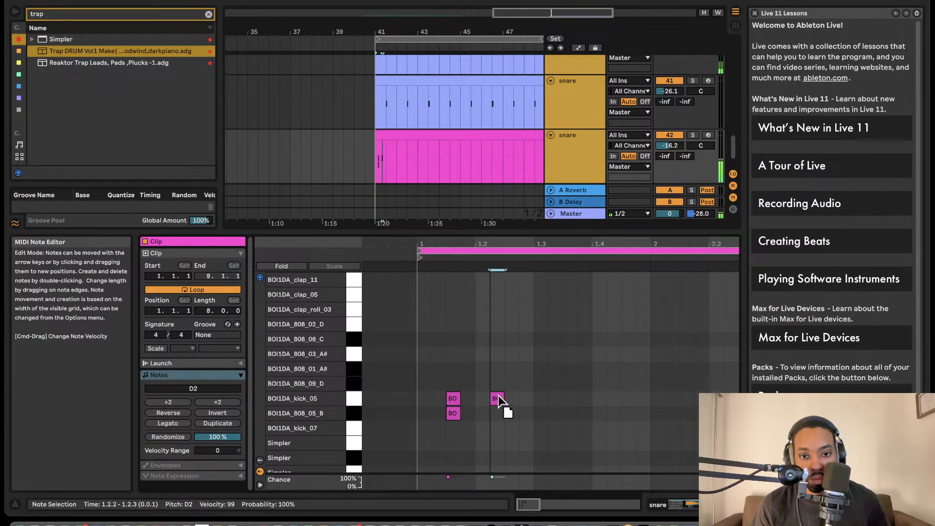
key("space")
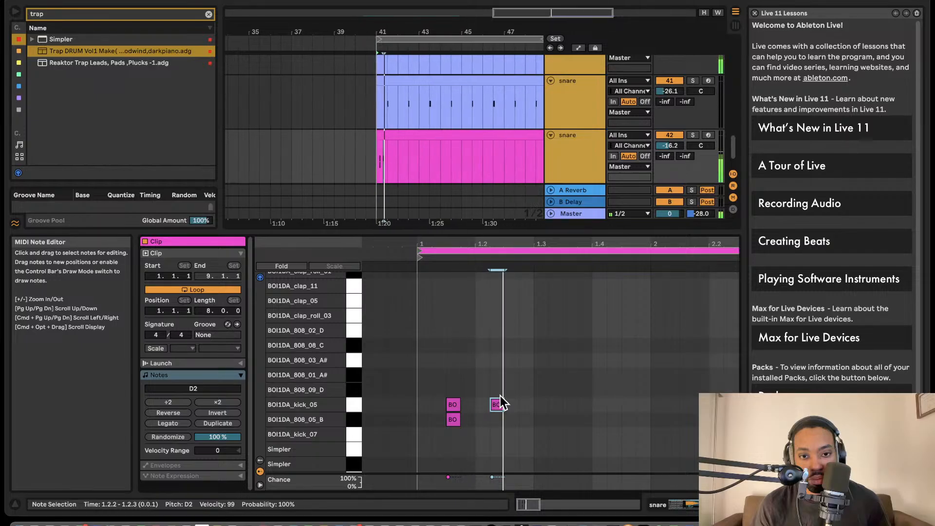
key("space")
key("space")
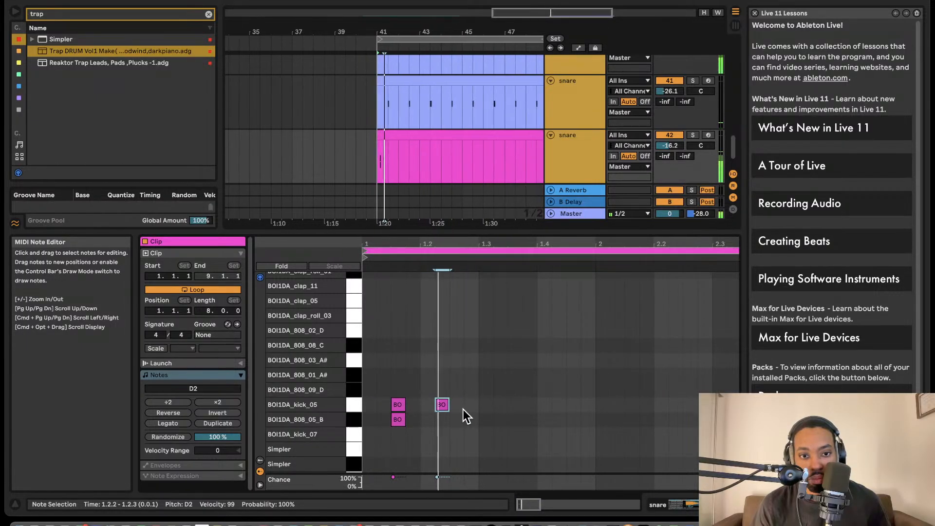
- Duplicate the opening two-beat kick and 808 pattern repeatedly until the copies reach 5.3.1, and play the result
left_click_drag(477, 425, 429, 354)
key("space")
left_click_drag(341, 274, 341, 274)
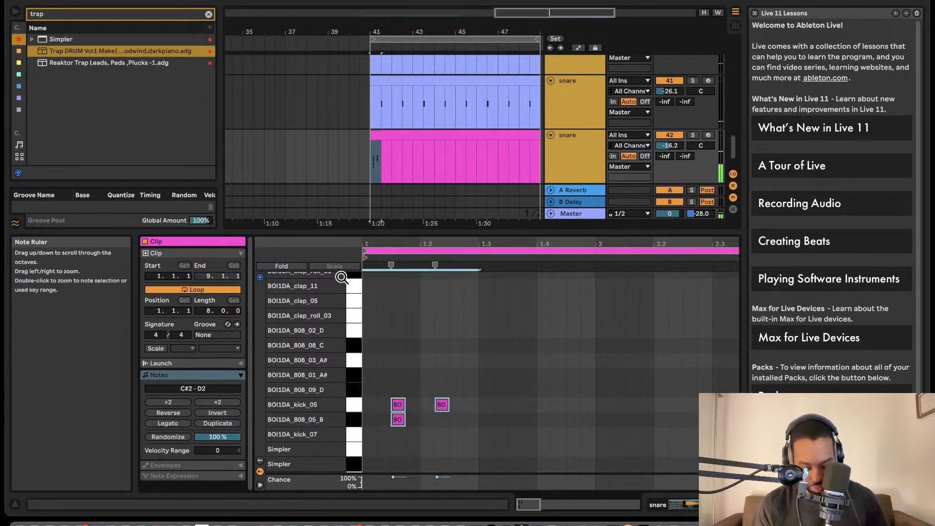
key("super+d")
key("super+d")
key("super+d")
key("super+d")
key("space")
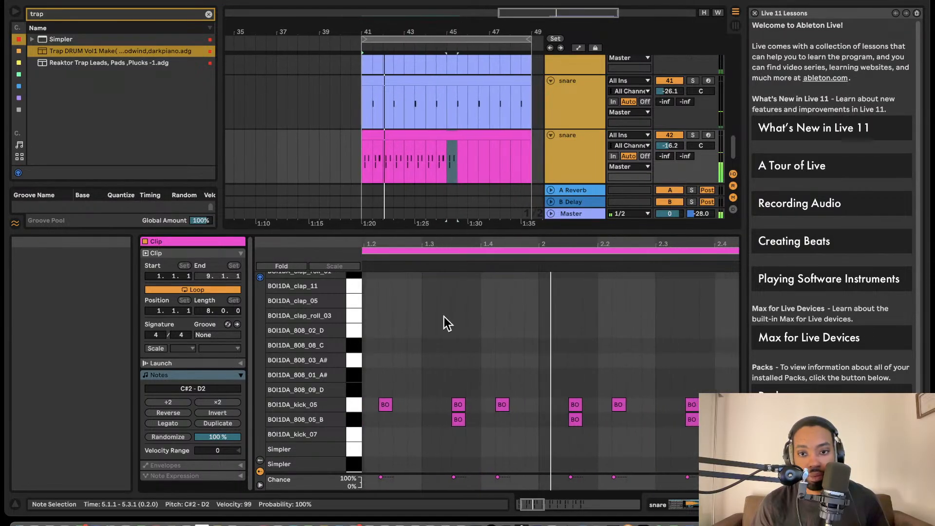
- Delete the pattern copies in the second half of bars 1, 2 and 3, and play the clip
scroll(492, 355, "down", 5)
left_click_drag(473, 434, 427, 392)
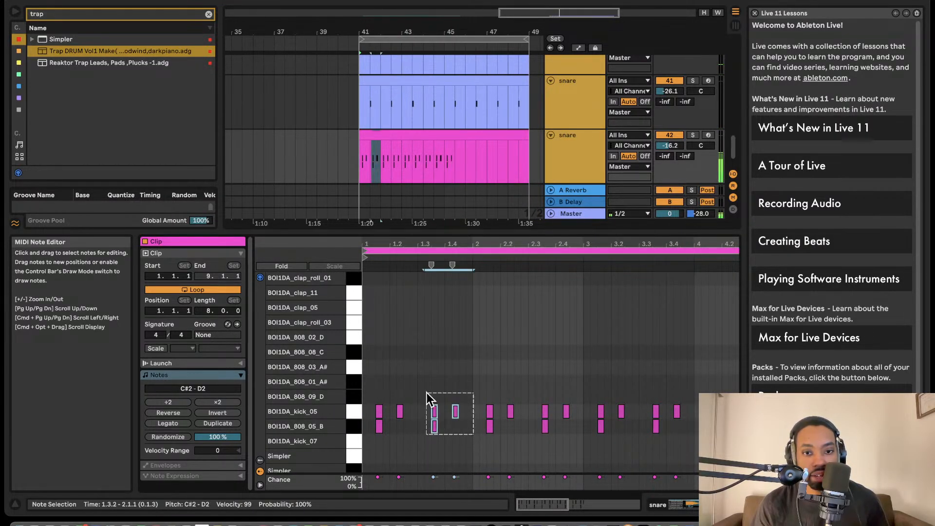
key("Delete")
left_click(550, 408)
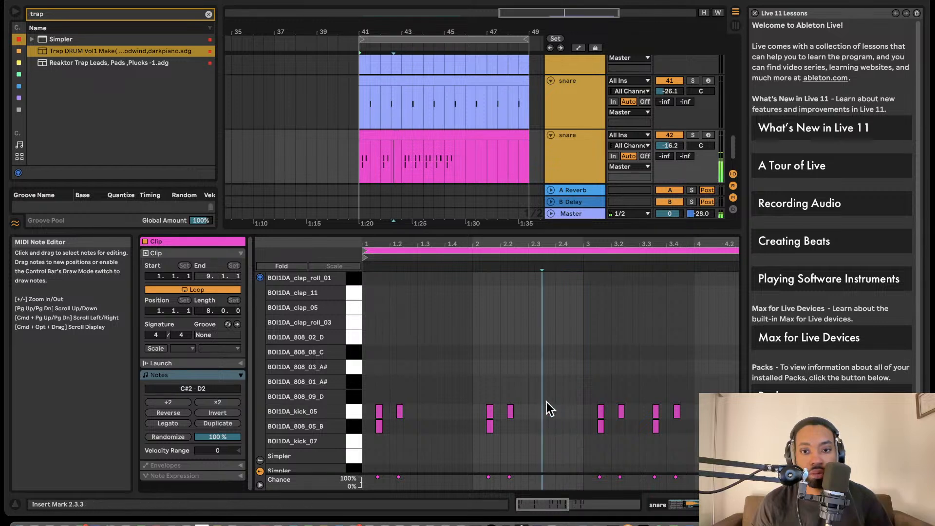
left_click_drag(631, 372, 686, 434)
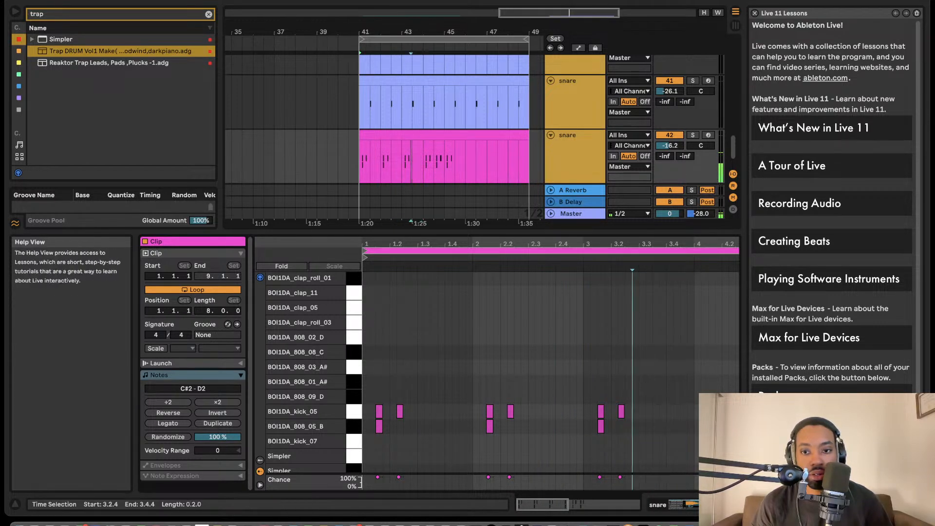
key("Delete")
key("space")
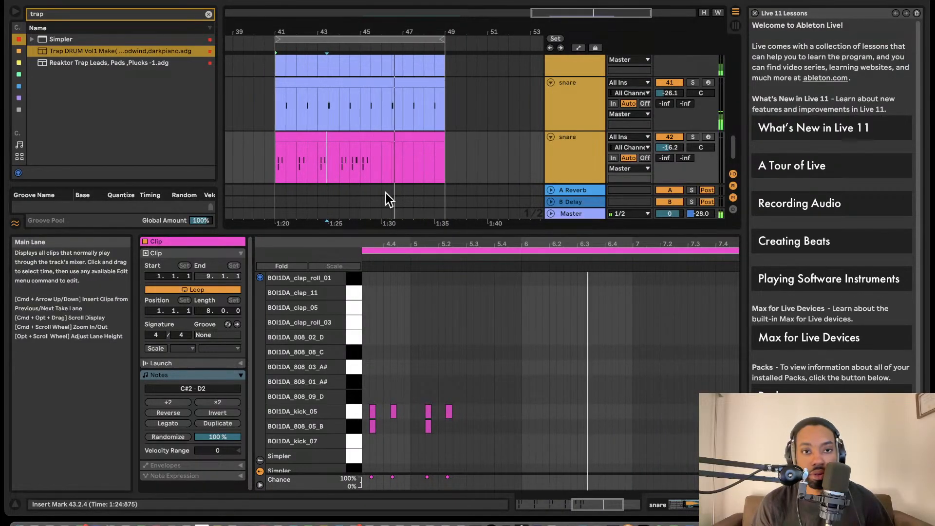
- Split the pink kick clip at 45.1.1 and duplicate its first four bars over the second half
left_click(343, 137)
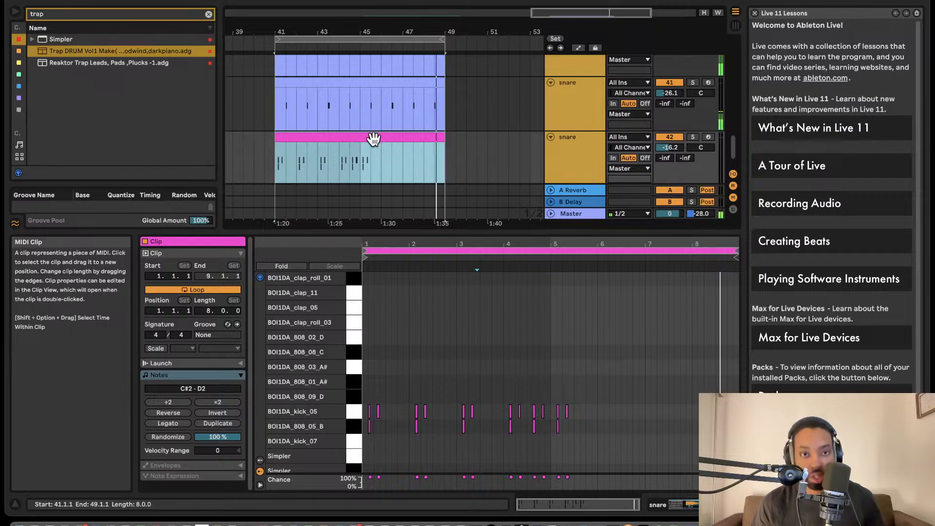
left_click(381, 155)
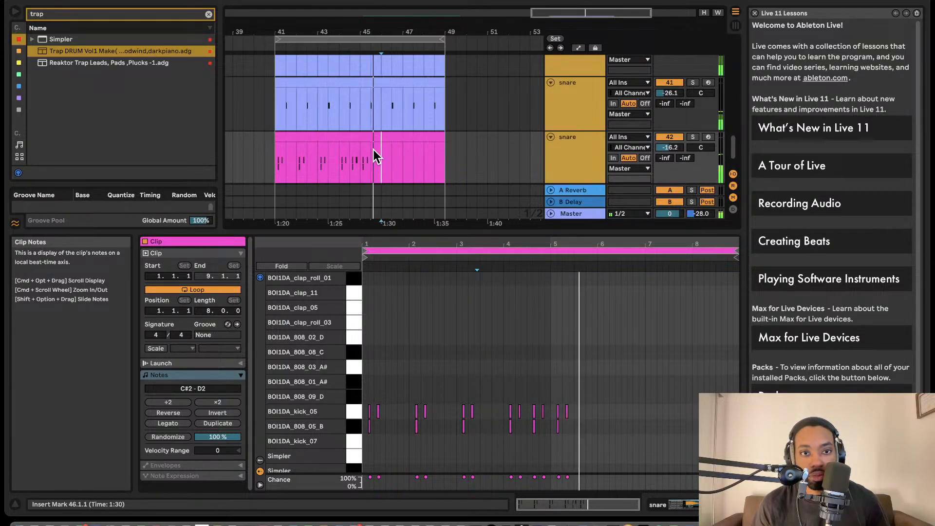
key("space")
left_click(360, 161)
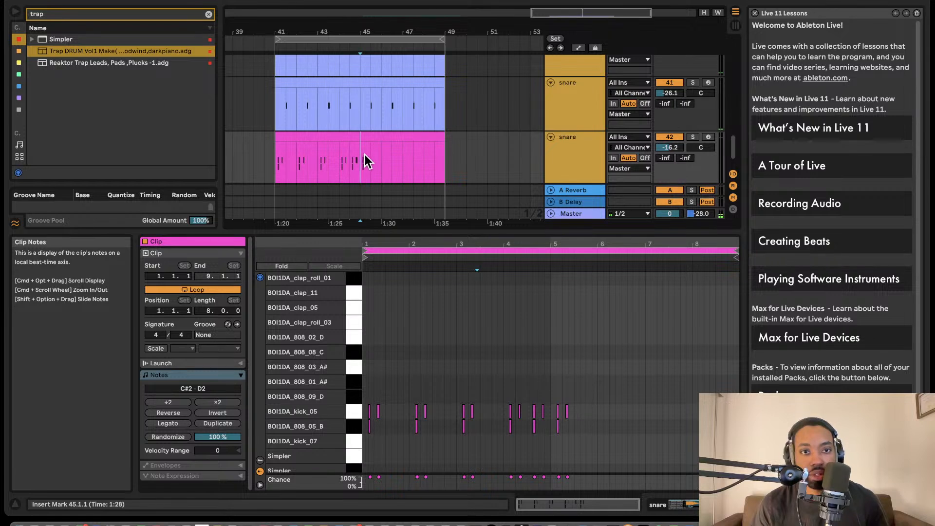
left_click(334, 138)
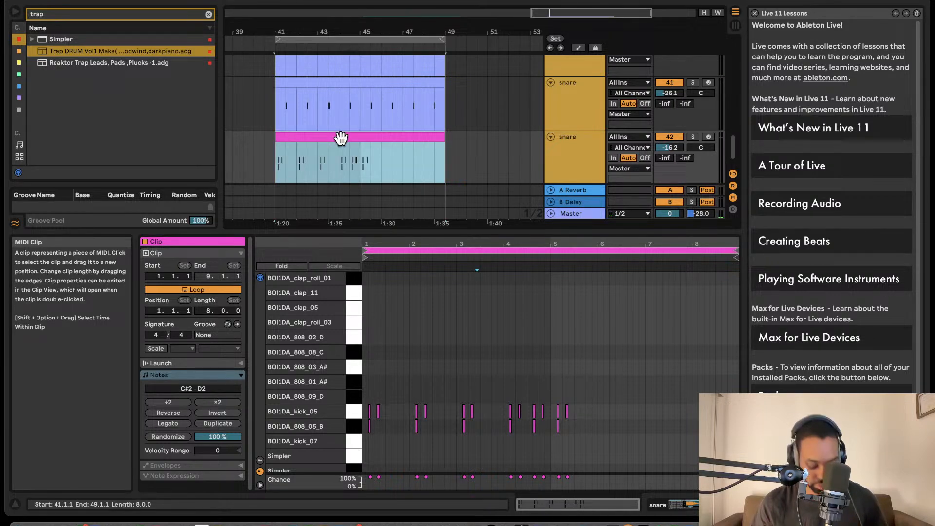
left_click(360, 148)
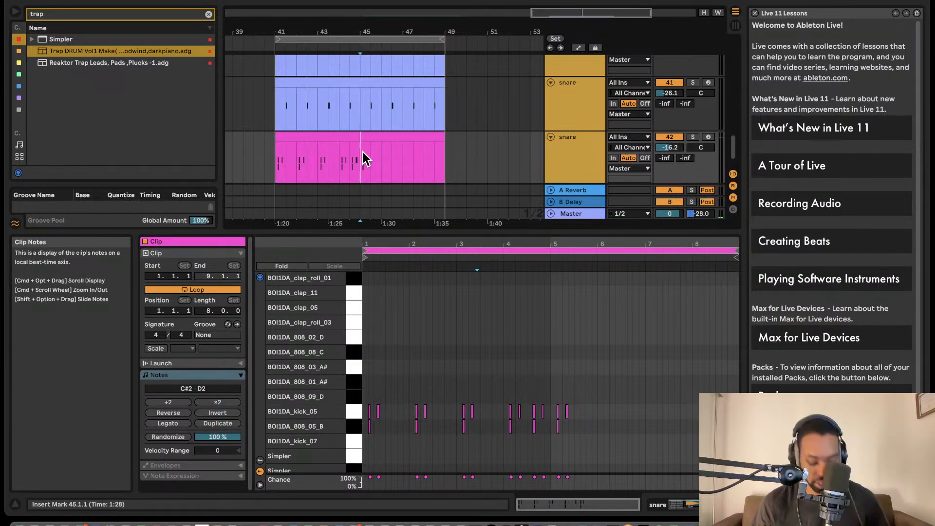
key("super+e")
left_click(331, 138)
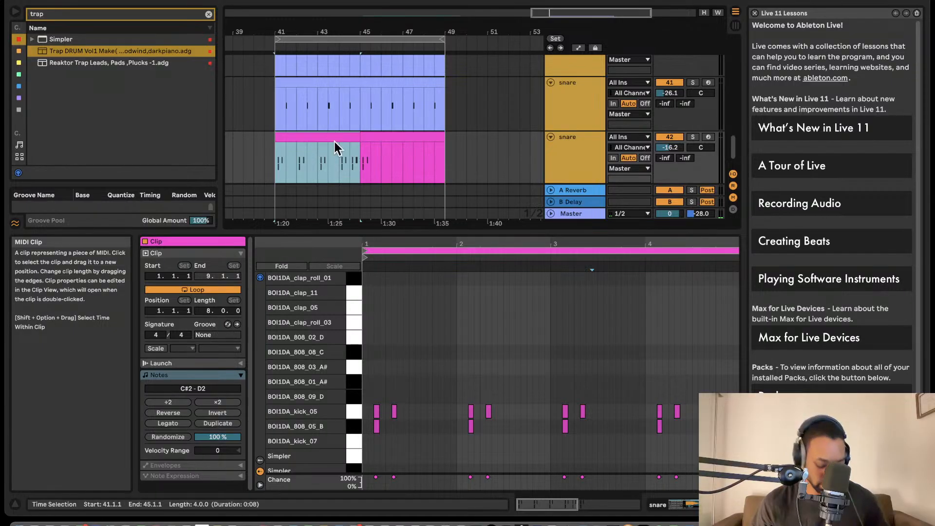
key("super+d")
scroll(429, 183, "left", 1)
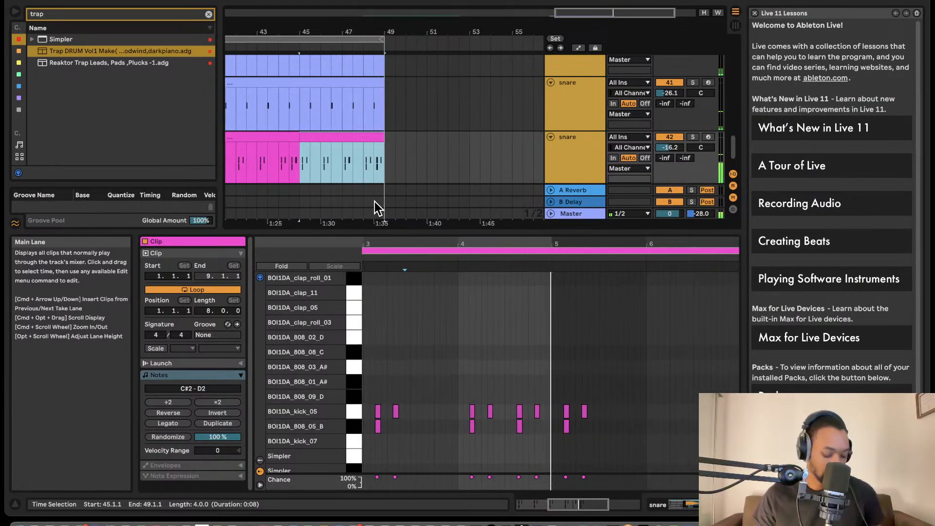
- Select snare track 42 to show its drum rack, and clear the browser's search text
key("F2")
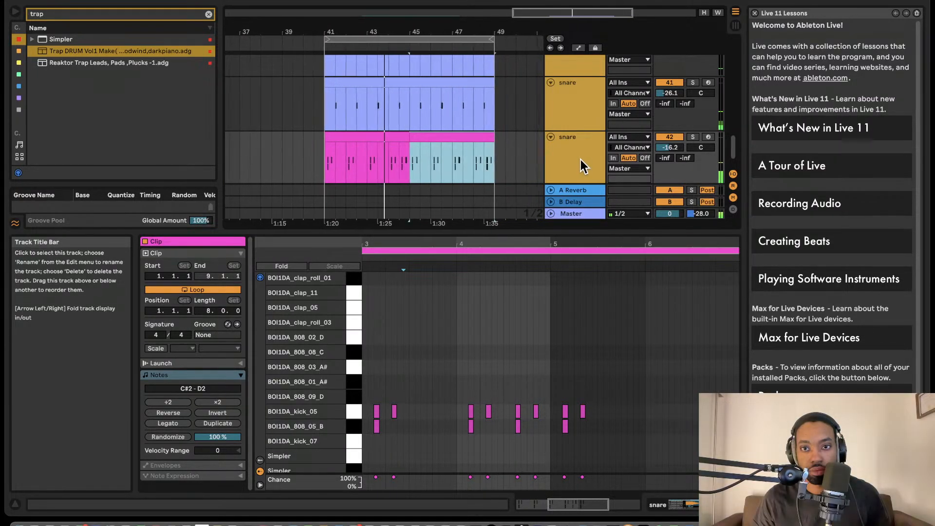
left_click(580, 160)
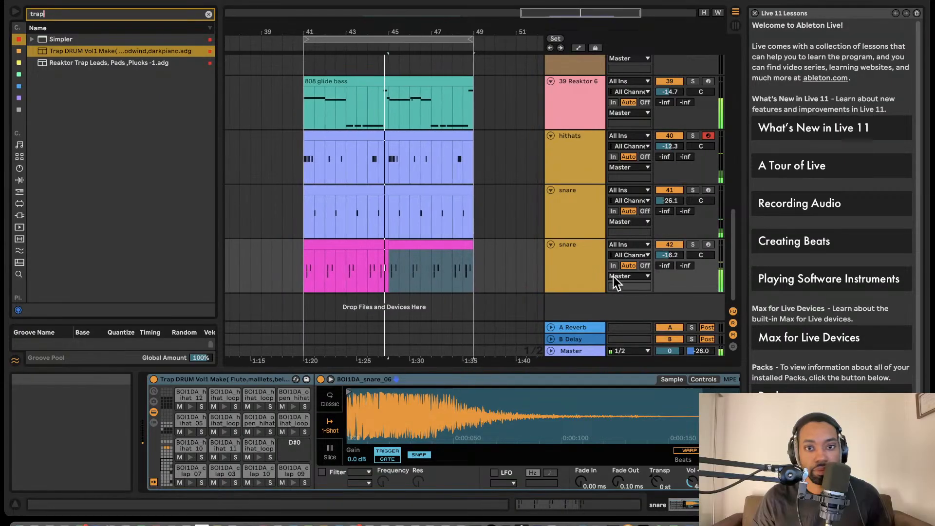
left_click(578, 270)
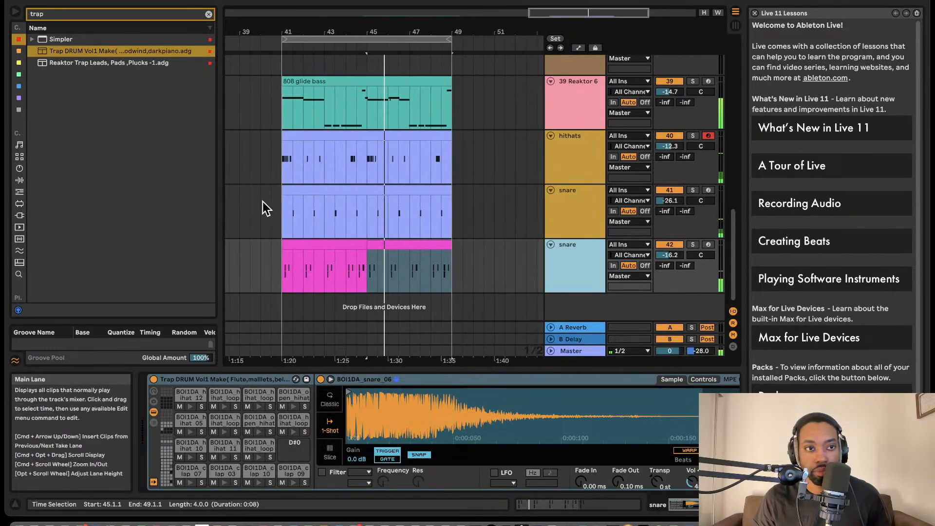
left_click(208, 15)
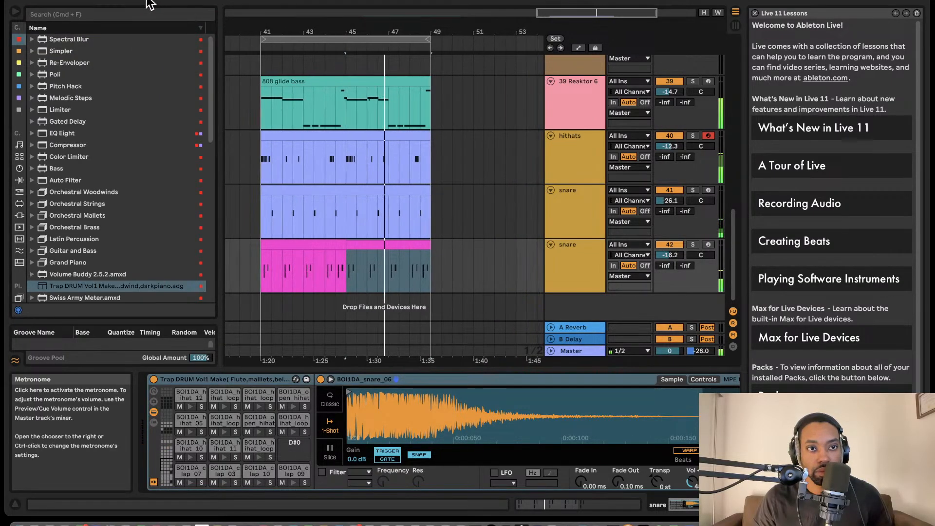
scroll(300, 206, "left", 3)
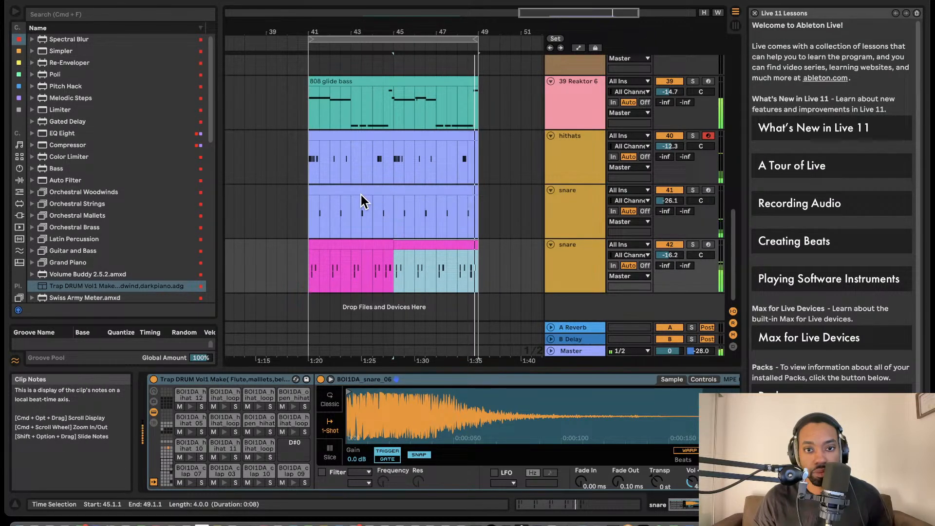
- Lower the volume of the 808 bass track 39 Reaktor 6 to -16.2 dB
scroll(691, 117, "up", 2)
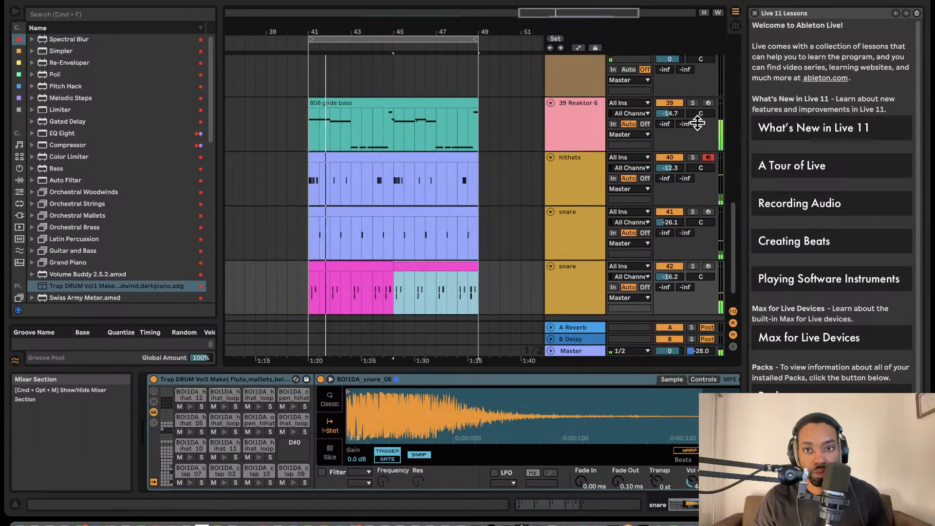
left_click(670, 113)
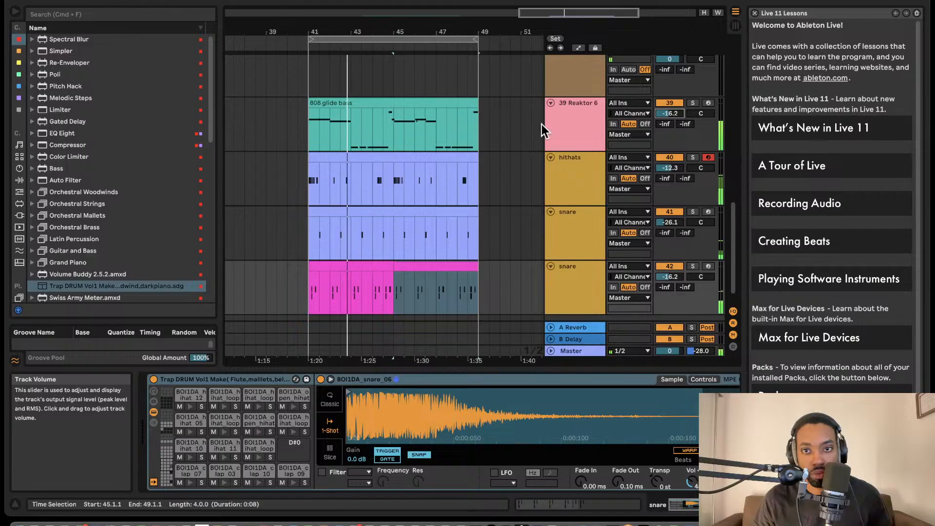
left_click(578, 293)
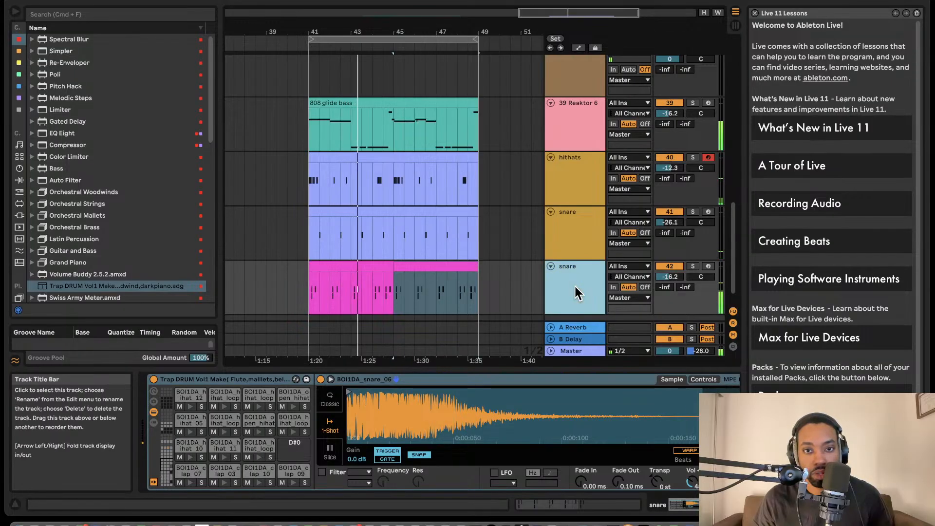
- Find the Compressor device in the browser and add it to the end of track 39 Reaktor 6's device chain
left_click(587, 127)
left_click(80, 14)
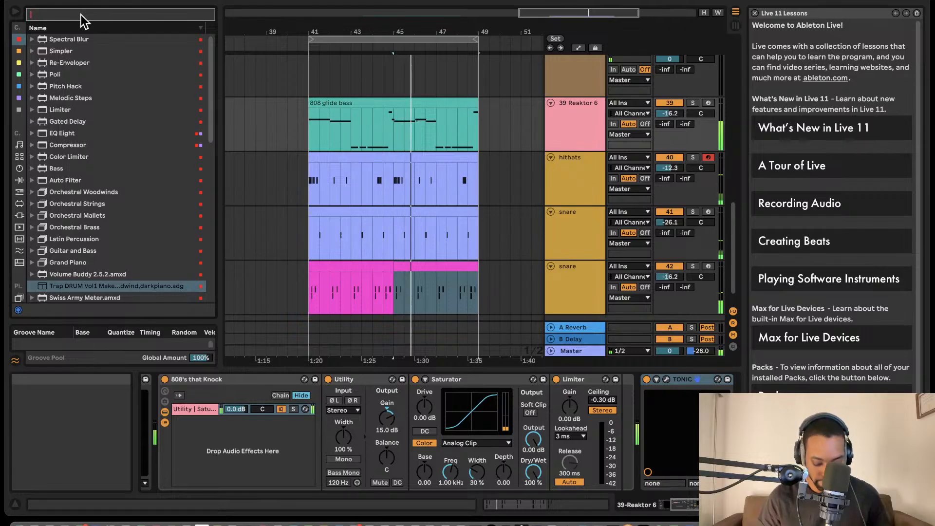
type("com[")
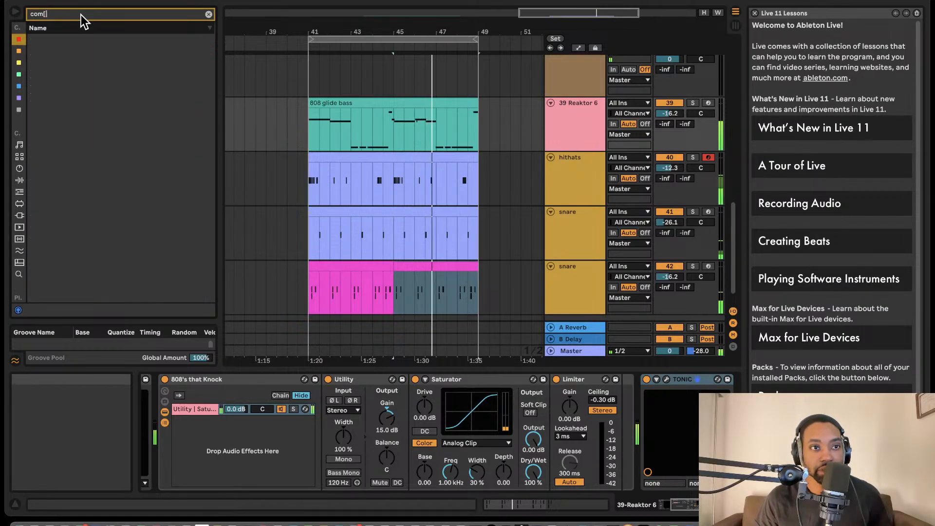
key("BackSpace")
type("pres")
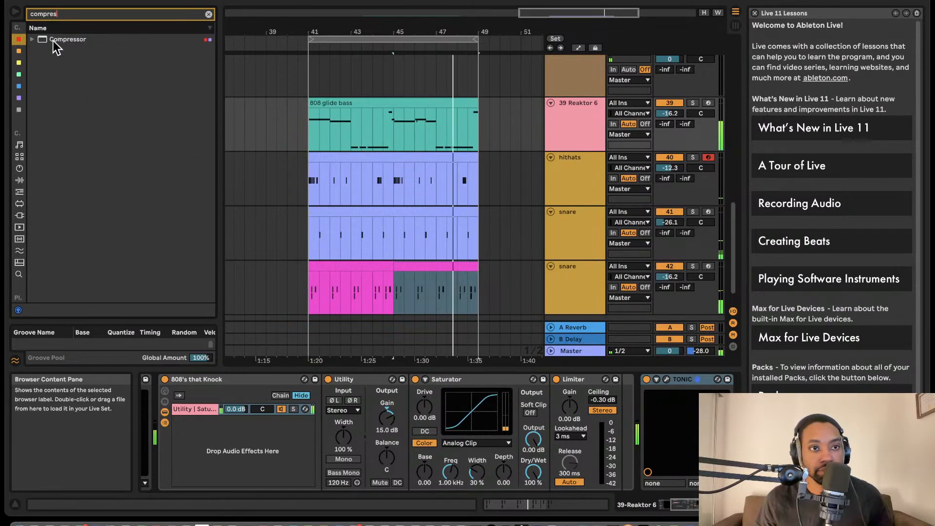
left_click_drag(53, 41, 305, 96)
left_click_drag(532, 159, 501, 165)
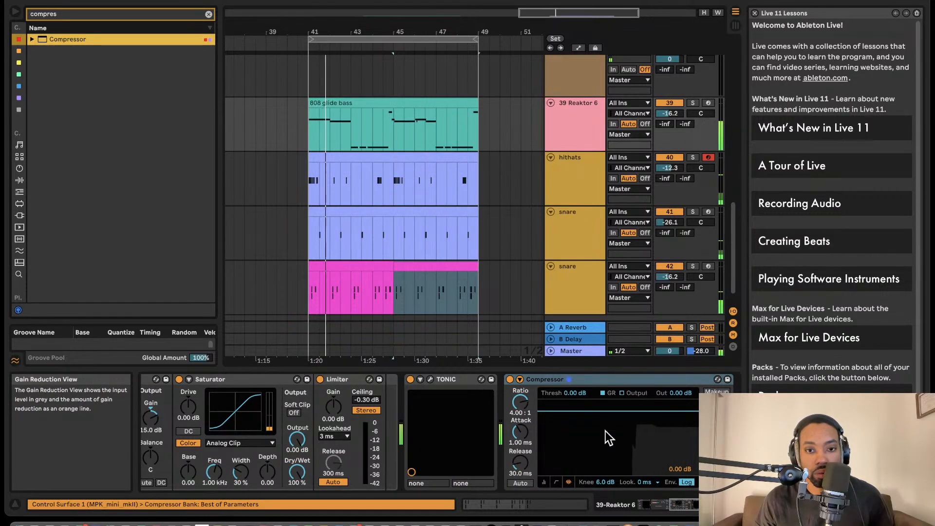
- Turn on sidechaining in the bass track's Compressor and look through its list of audio sources
left_click(520, 379)
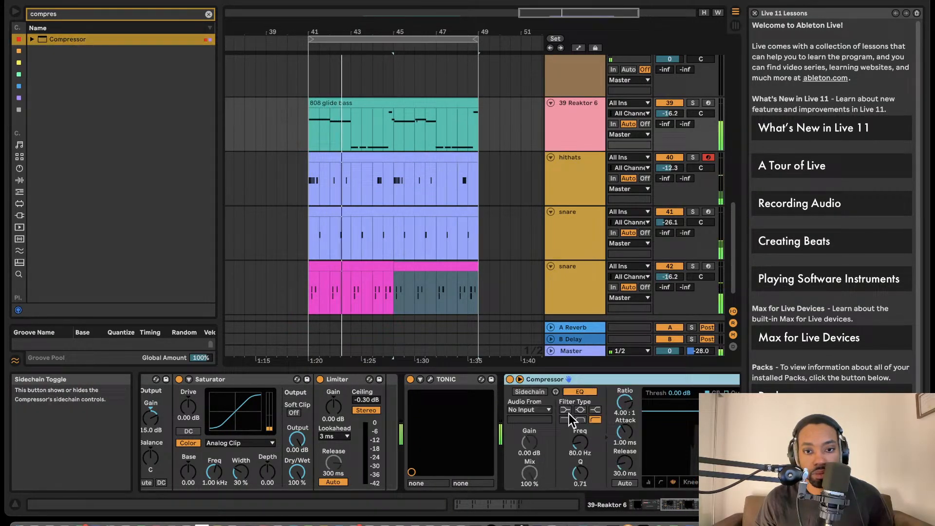
left_click(544, 393)
scroll(512, 321, "down", 2)
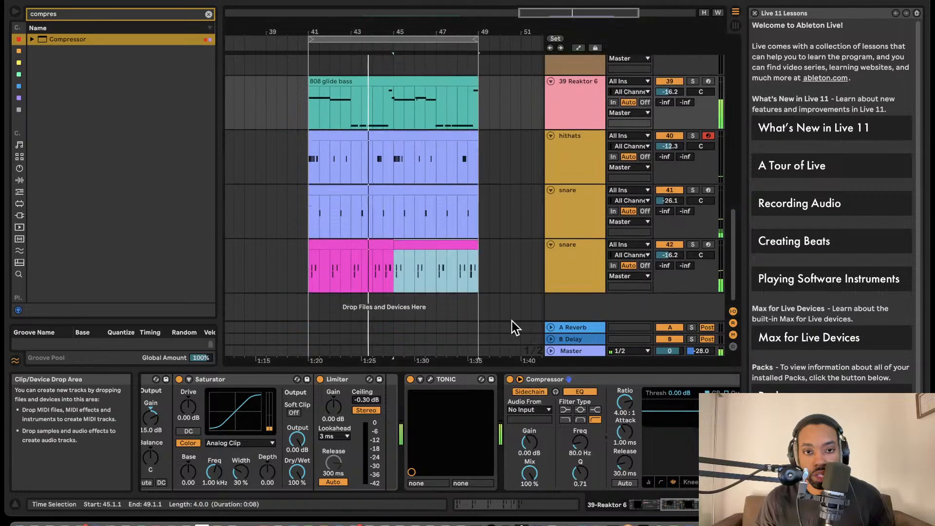
left_click(535, 412)
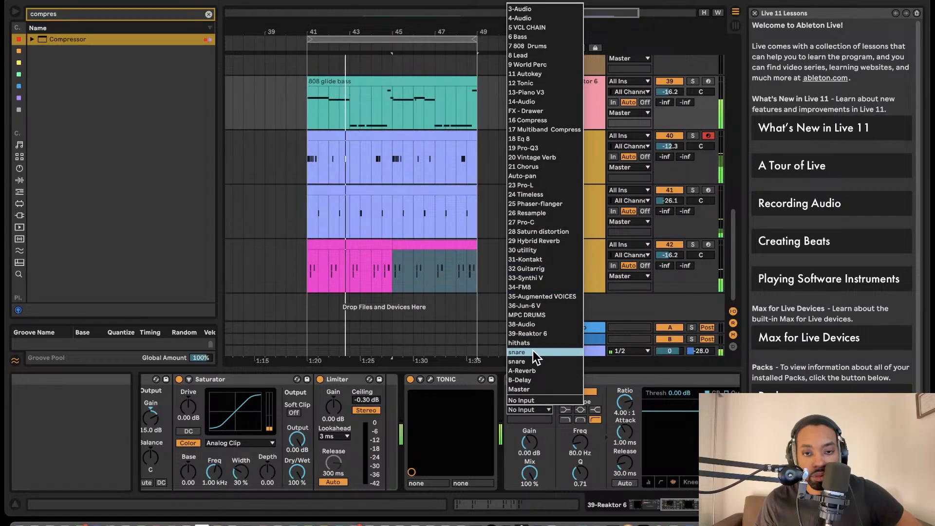
left_click(624, 293)
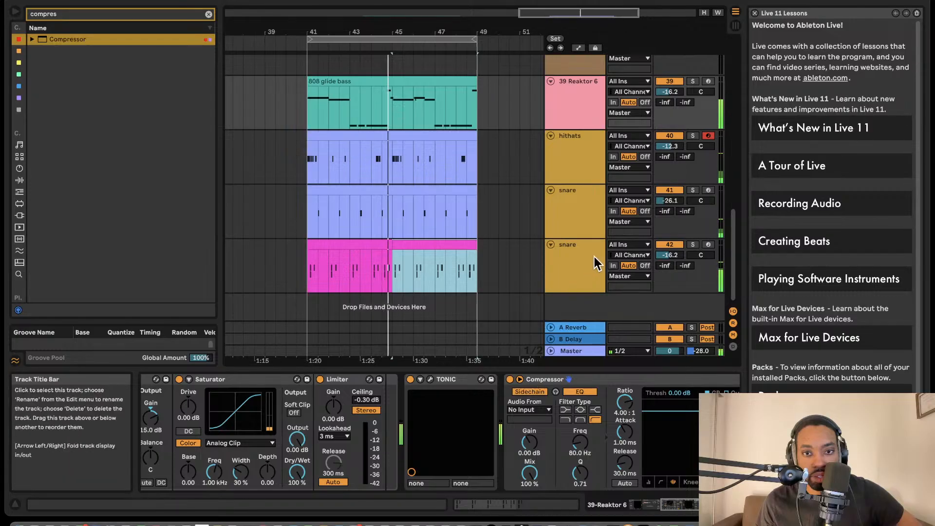
- Rename the snare track numbered 42 as Kick
left_click(594, 256)
key("super+r")
key("BackSpace")
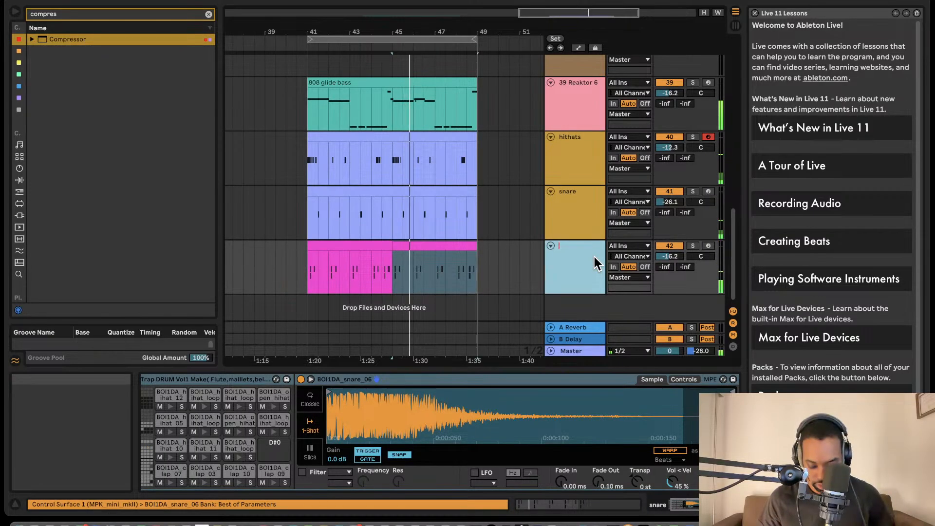
type("Kick")
key("Return")
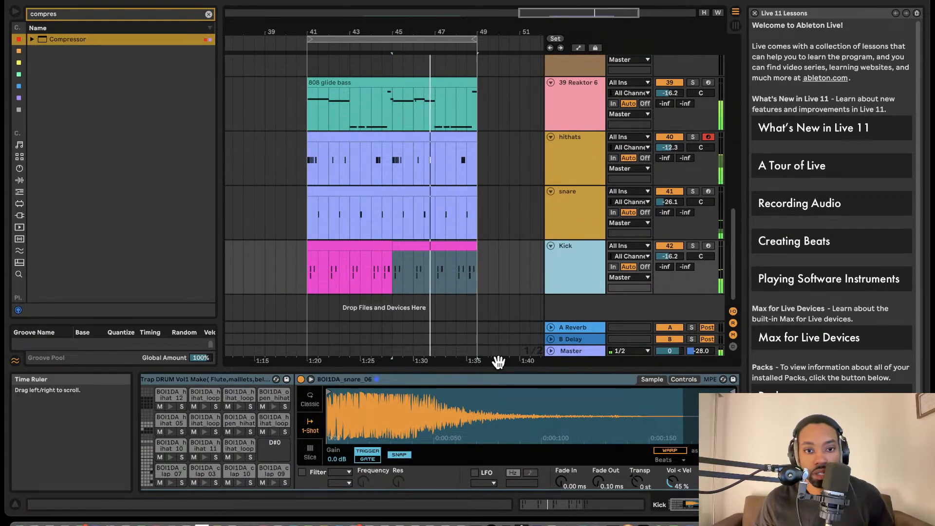
right_click(567, 248)
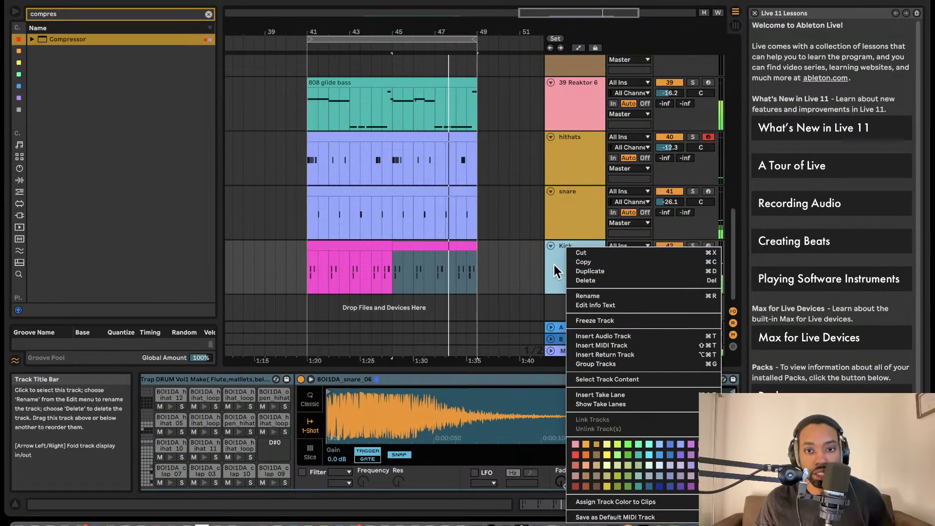
key("Escape")
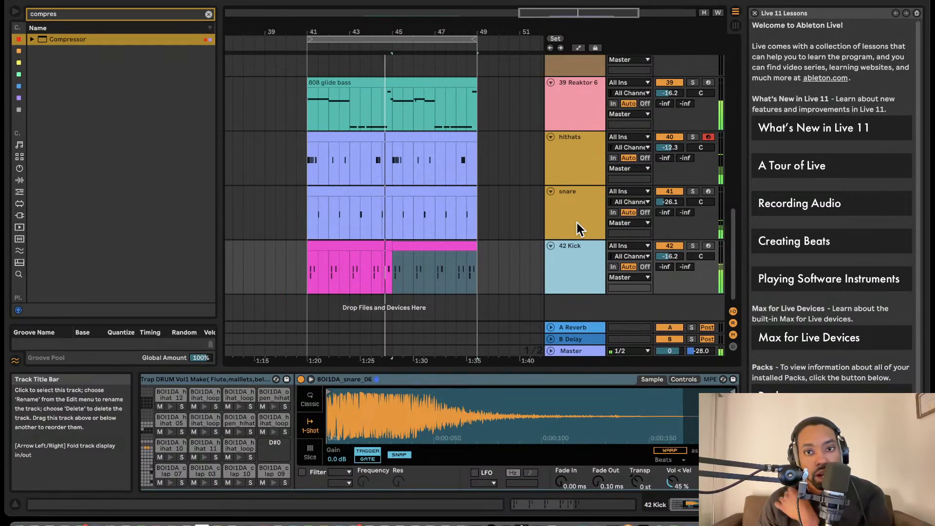
- Remove the number prefix from the Kick track's name
left_click(568, 248)
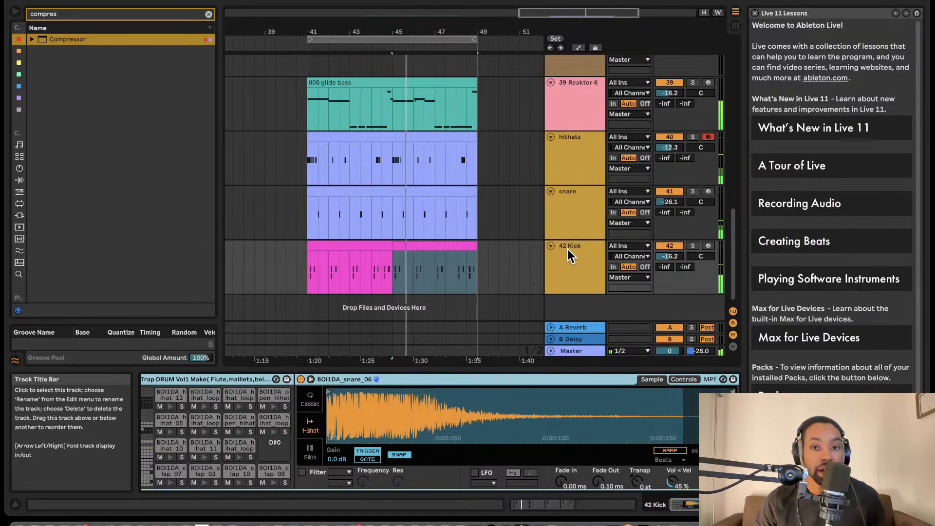
double_click(569, 245)
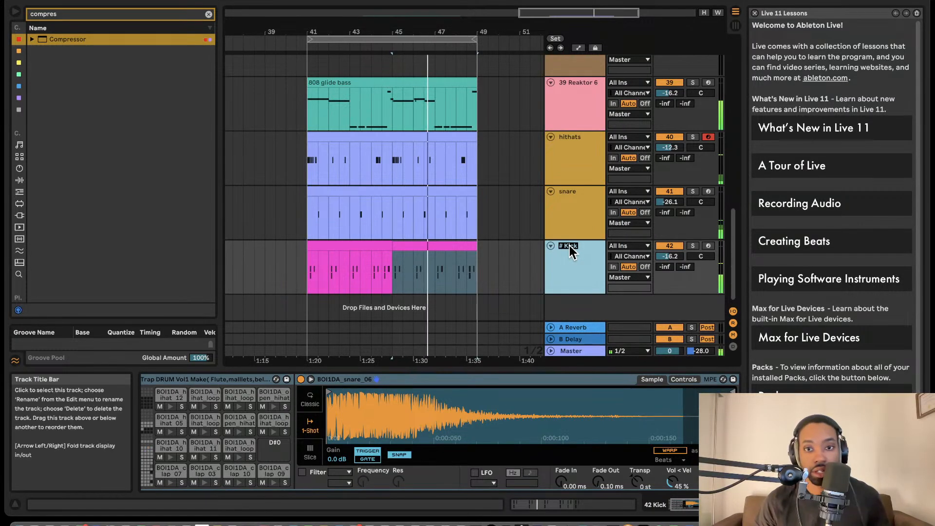
key("Left")
key("Delete")
key("Delete")
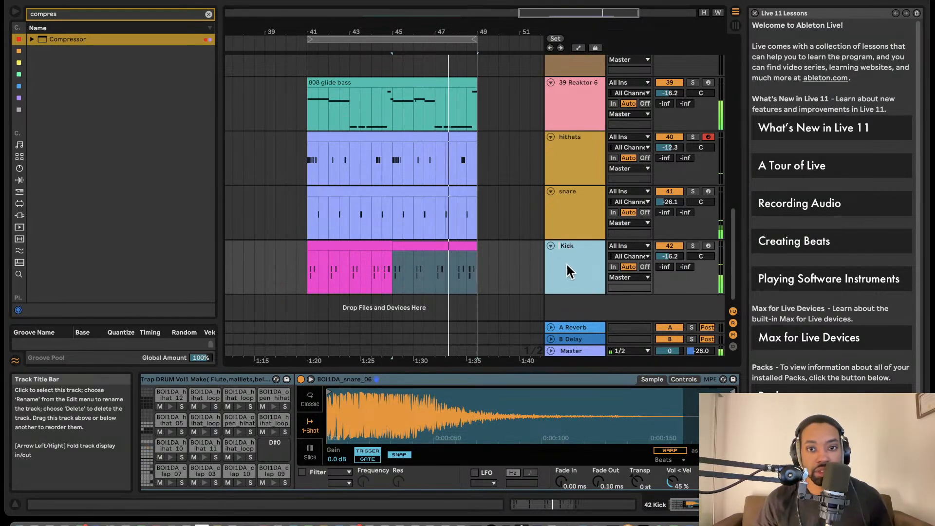
key("Return")
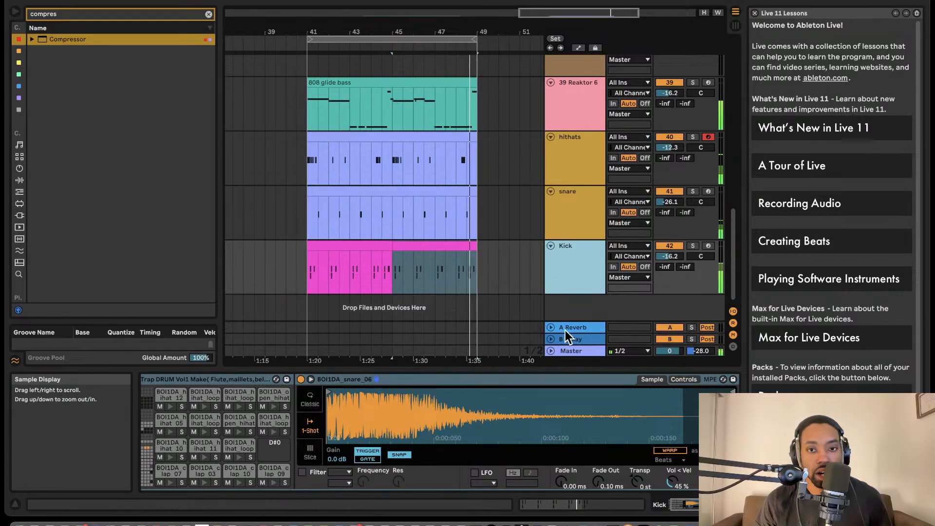
- Try a pale green colour on the Kick track
right_click(579, 260)
left_click(661, 476)
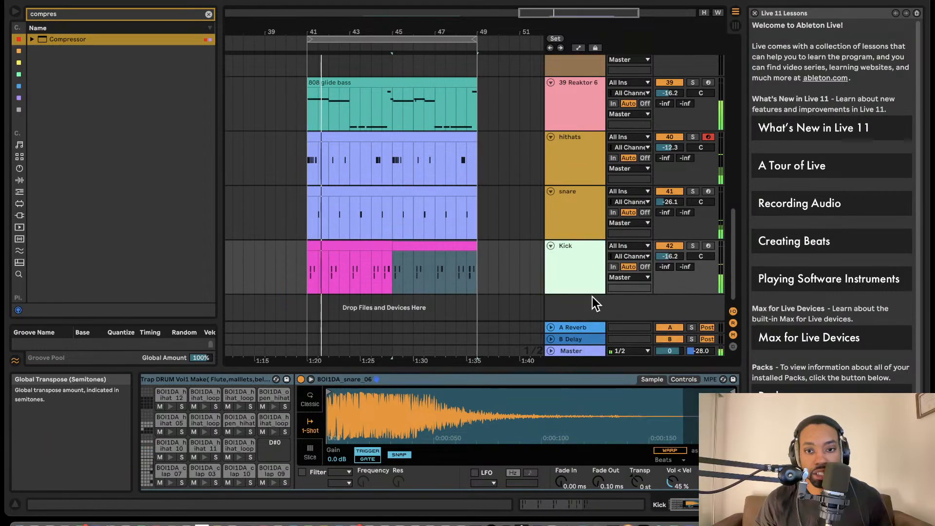
right_click(566, 258)
left_click(685, 466)
- Colour the Kick track the same bright pink as its clips
right_click(574, 257)
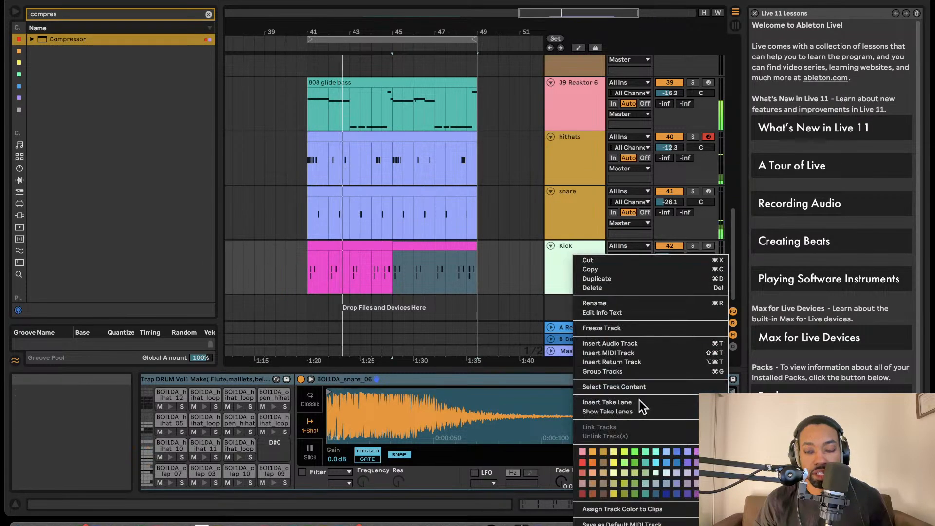
right_click(445, 248)
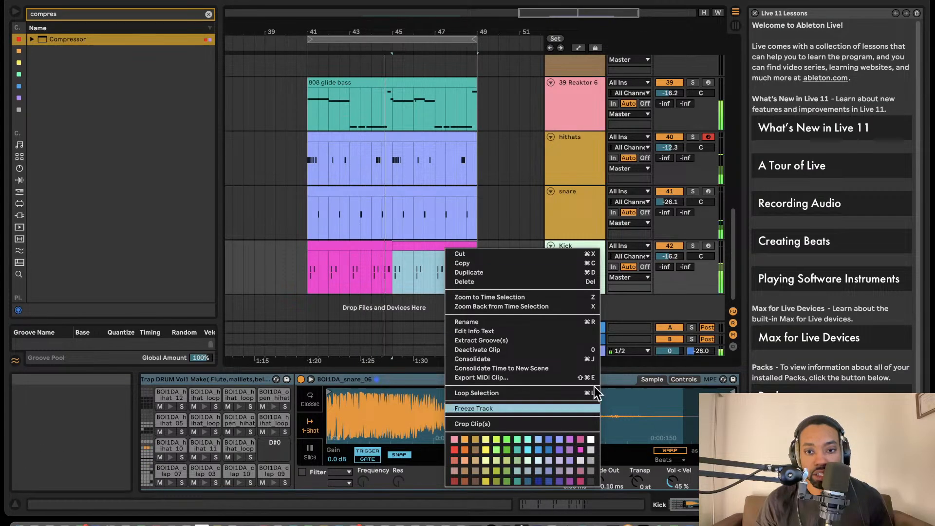
right_click(581, 237)
left_click(574, 256)
right_click(574, 259)
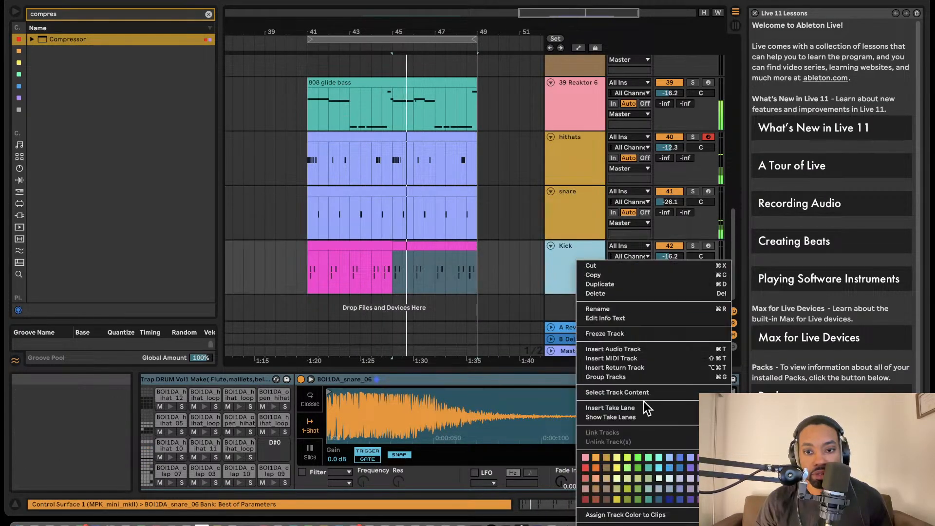
left_click(711, 468)
- Apply the snare track's gold colour to its clip, and colour the hithats track the same periwinkle blue as its clip
right_click(565, 207)
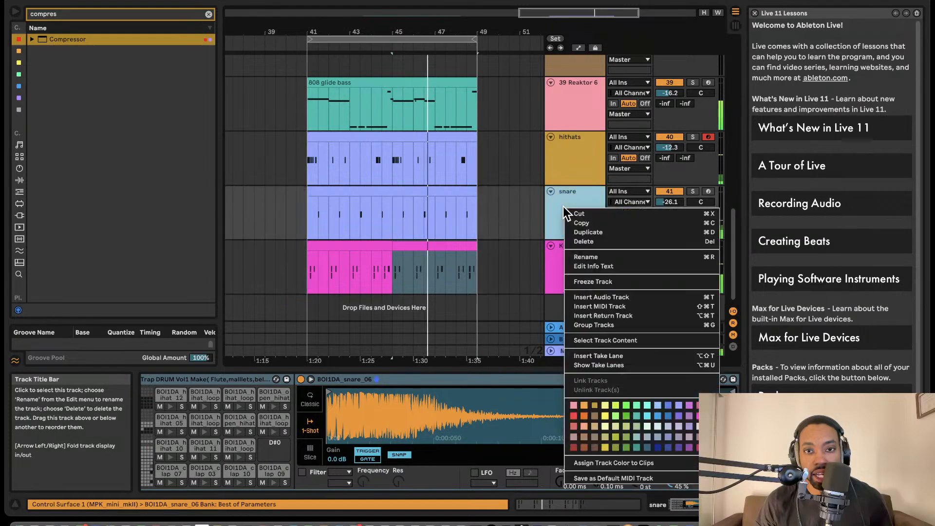
left_click(615, 462)
left_click(572, 159)
right_click(572, 158)
left_click(568, 155)
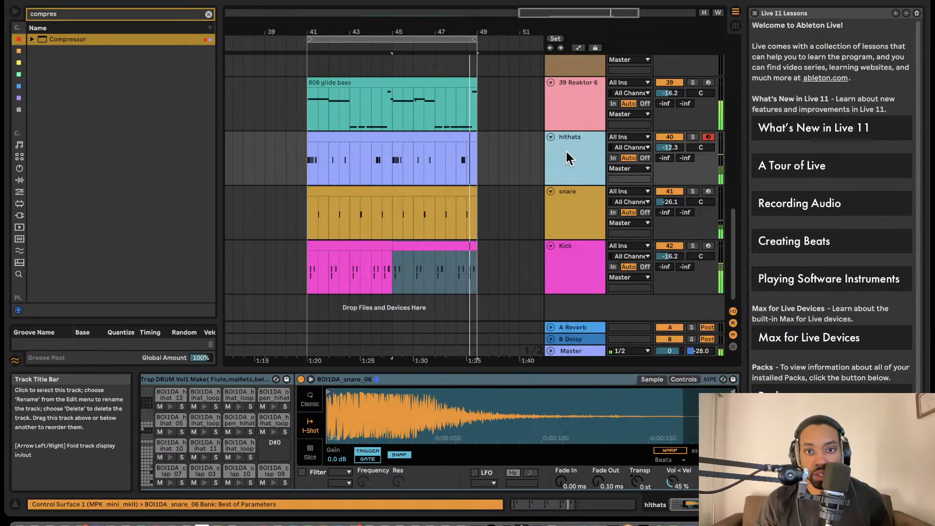
right_click(567, 153)
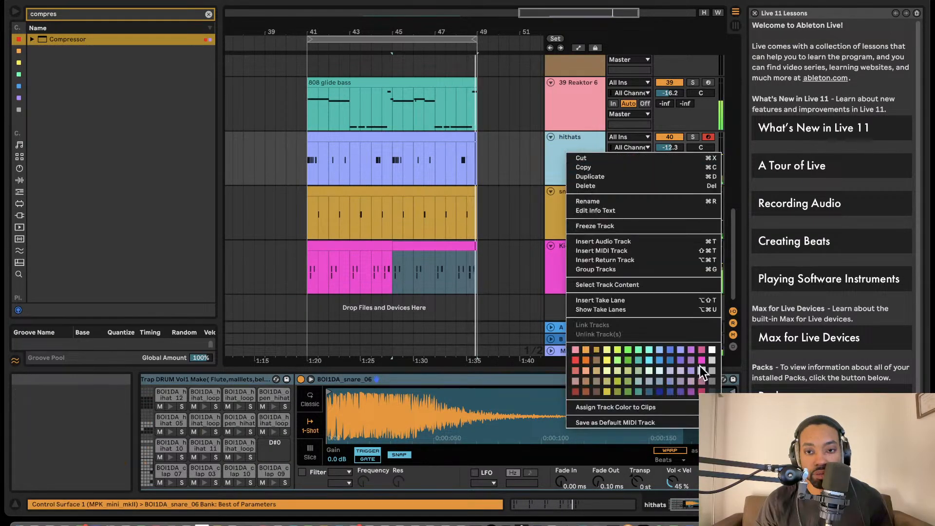
right_click(434, 142)
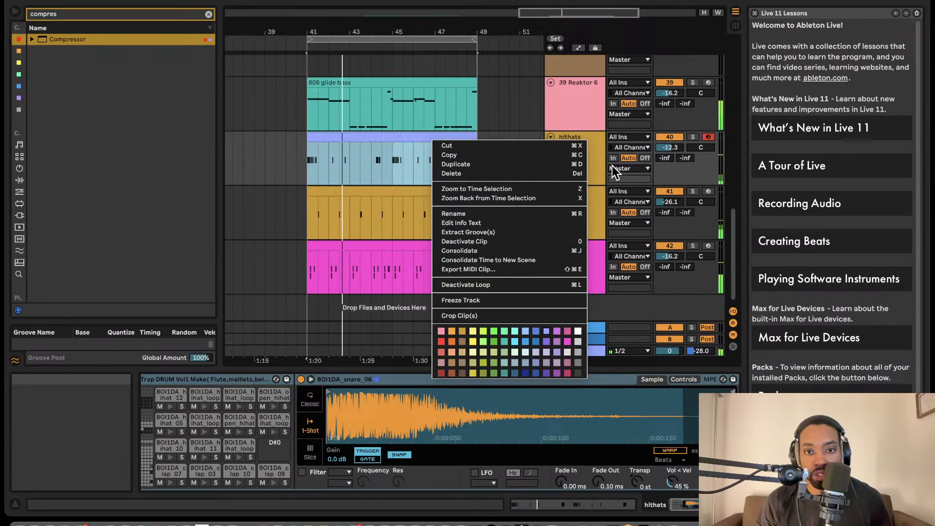
right_click(594, 167)
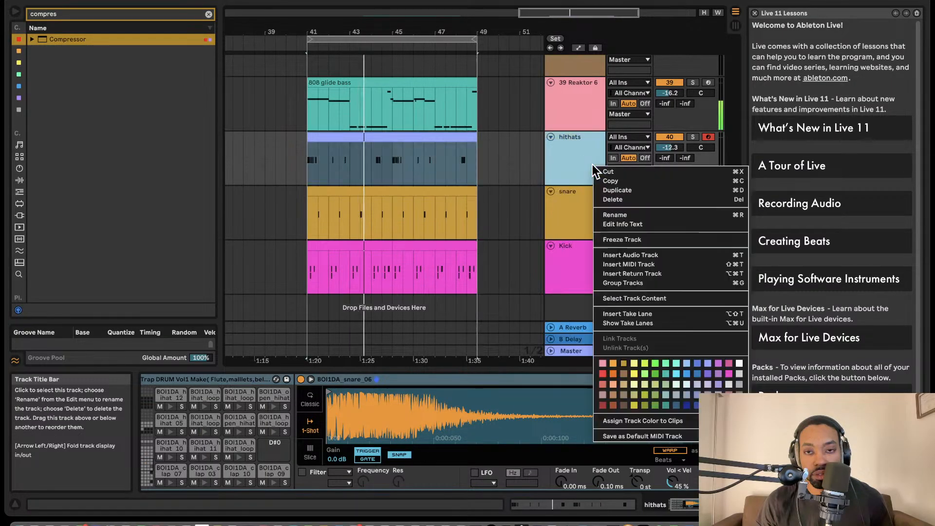
left_click(705, 364)
- In the Compressor on track 39 Reaktor 6, set the sidechain source to Kick and the threshold to -14.6 dB
left_click(584, 207)
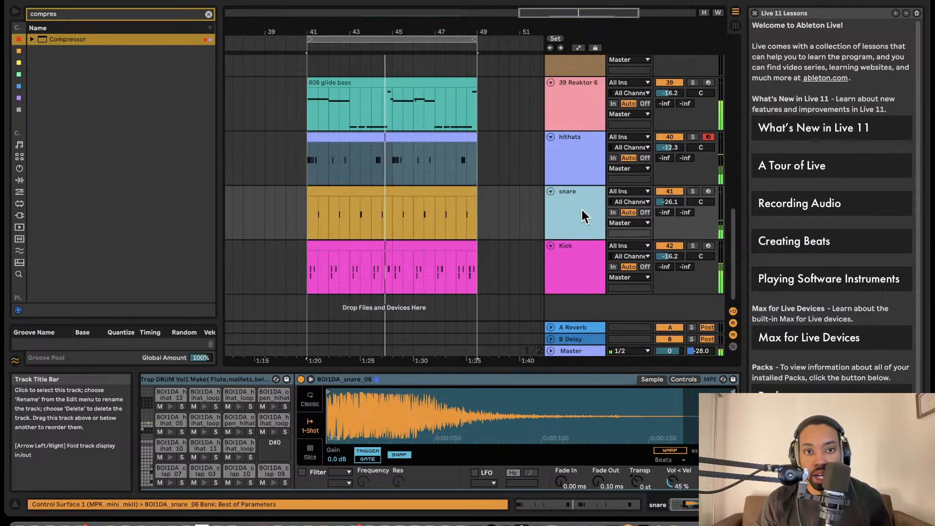
left_click(563, 266)
scroll(612, 285, "down", 1)
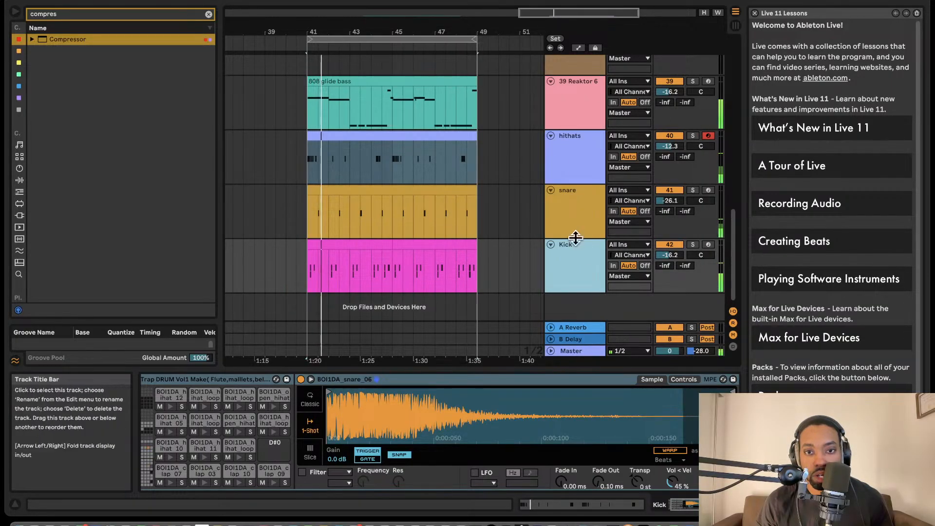
left_click(562, 90)
left_click(546, 391)
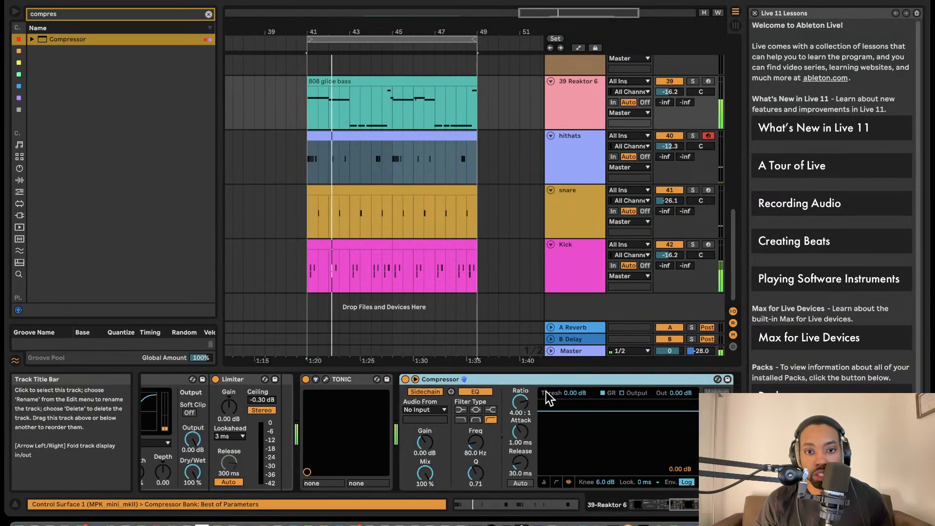
left_click(433, 411)
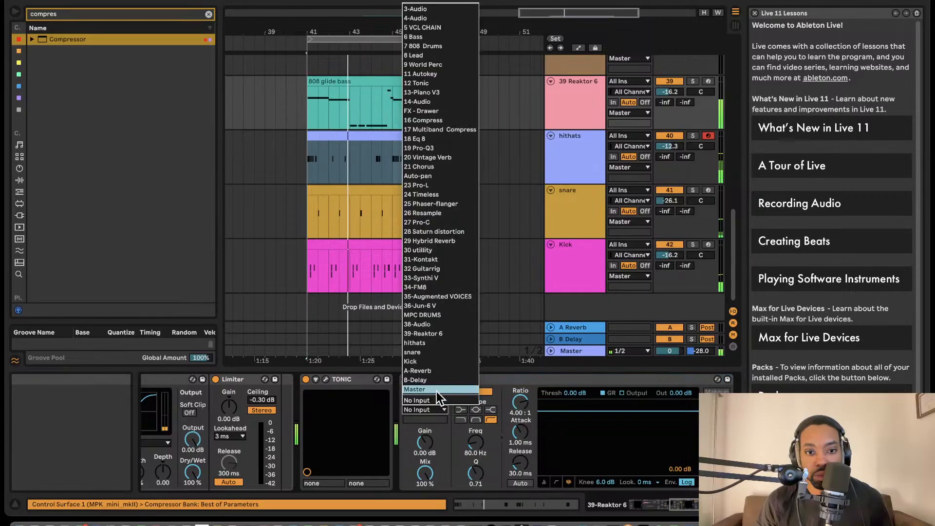
left_click(438, 360)
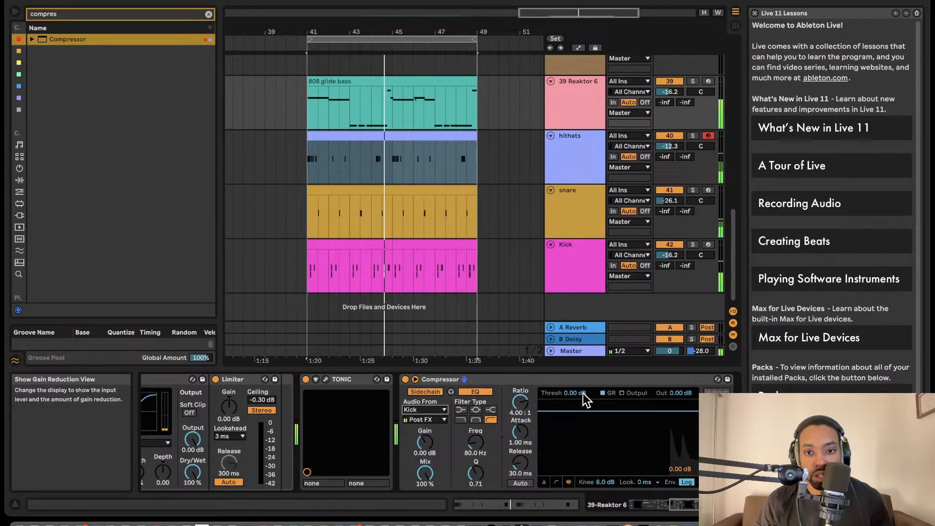
left_click_drag(580, 393, 580, 429)
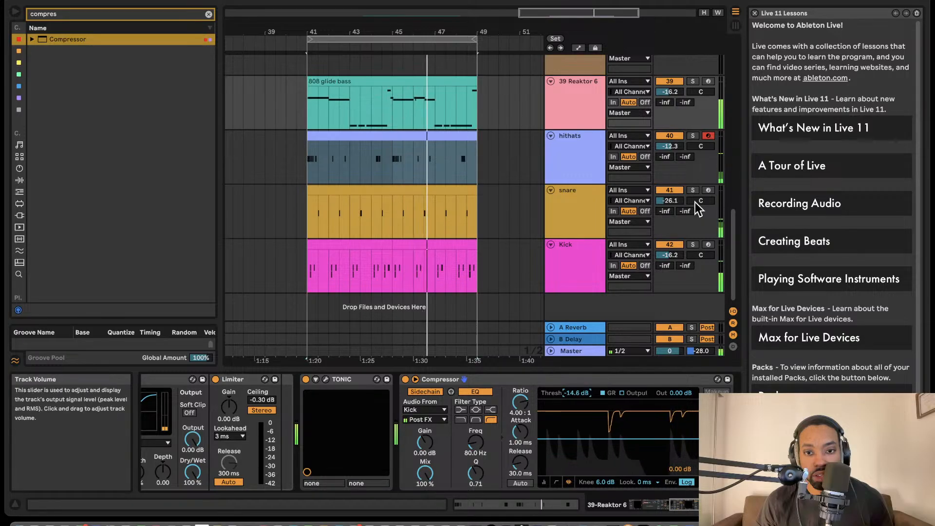
- Arm the Kick track for recording
left_click(709, 245)
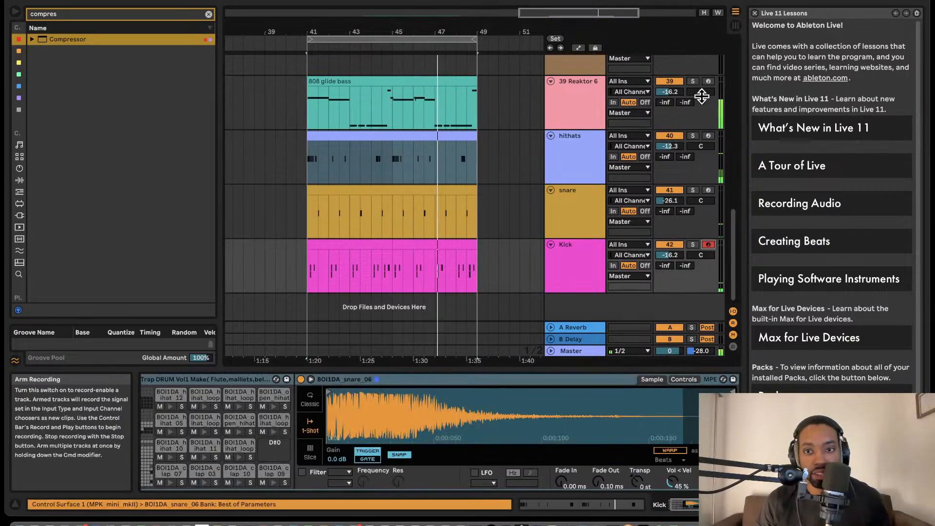
- Disarm the Kick track and solo it together with the 39 Reaktor 6 track
left_click(709, 245)
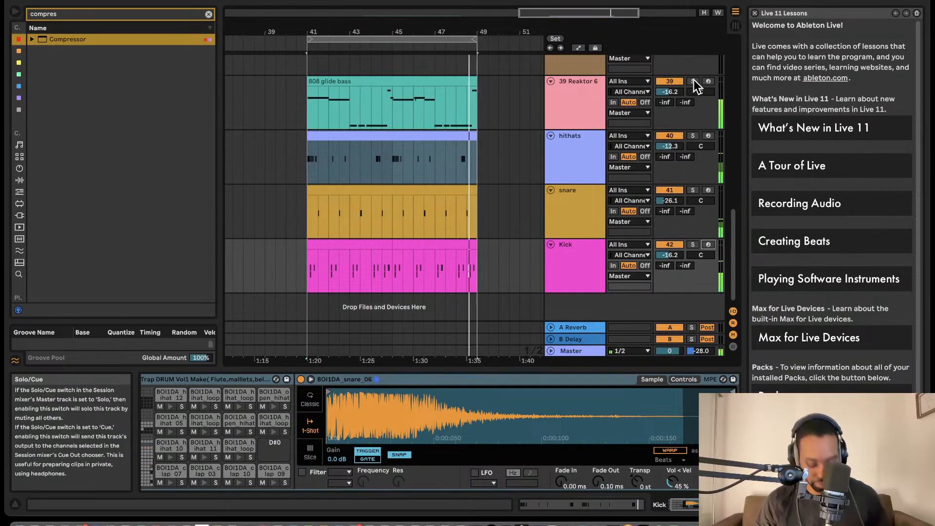
left_click(694, 81)
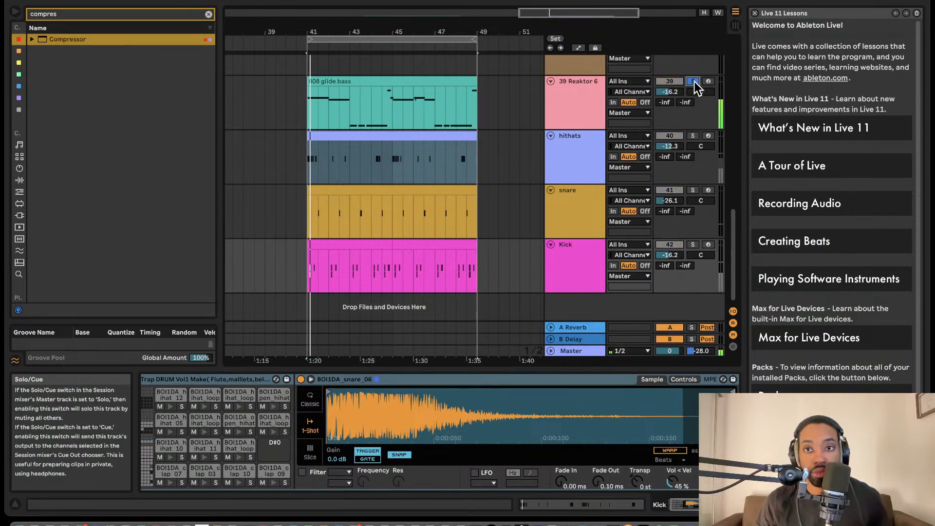
left_click(694, 245)
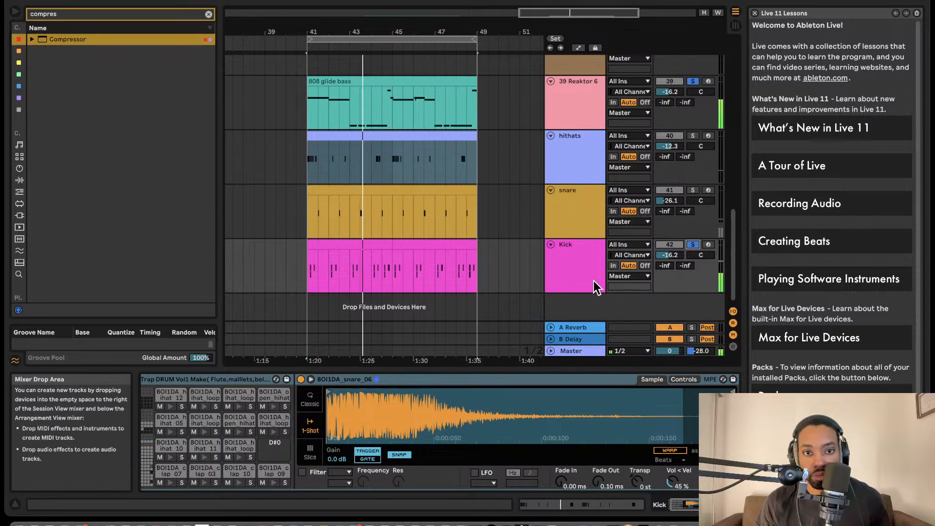
left_click(575, 281)
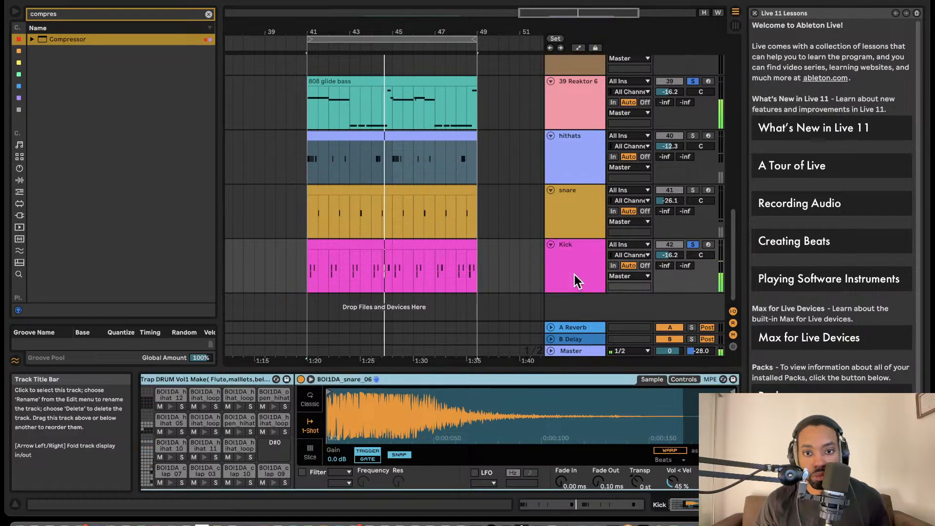
- In the Compressor on 39 Reaktor 6, set the attack to 0.03 ms, the release to 113 ms and the ratio to 2.03:1
left_click(578, 92)
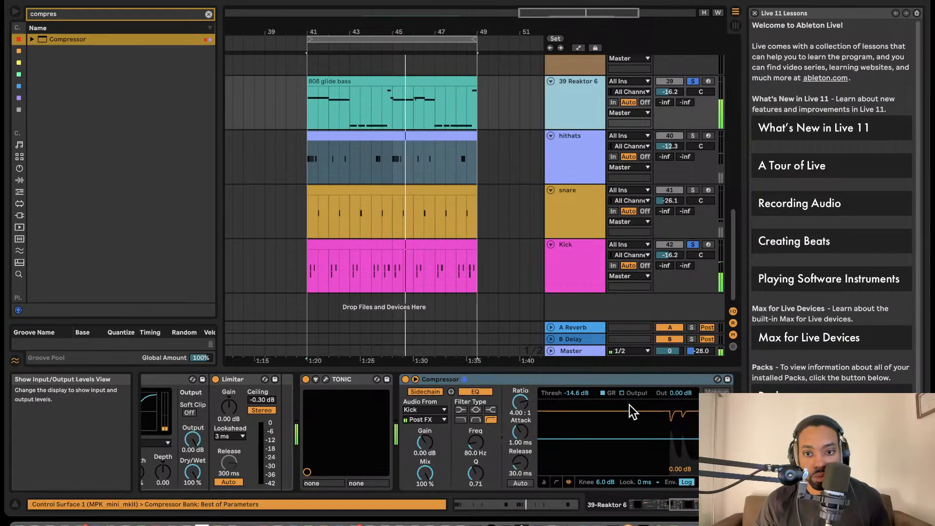
left_click_drag(520, 431, 520, 428)
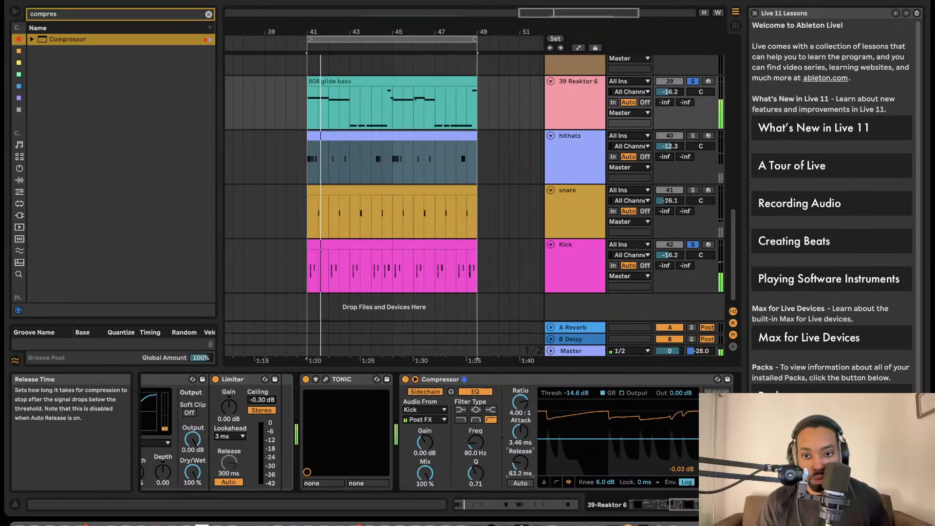
mouse_move(520, 462)
left_mouse_down()
mouse_move(520, 414)
mouse_move(520, 462)
left_mouse_up()
left_click(521, 432)
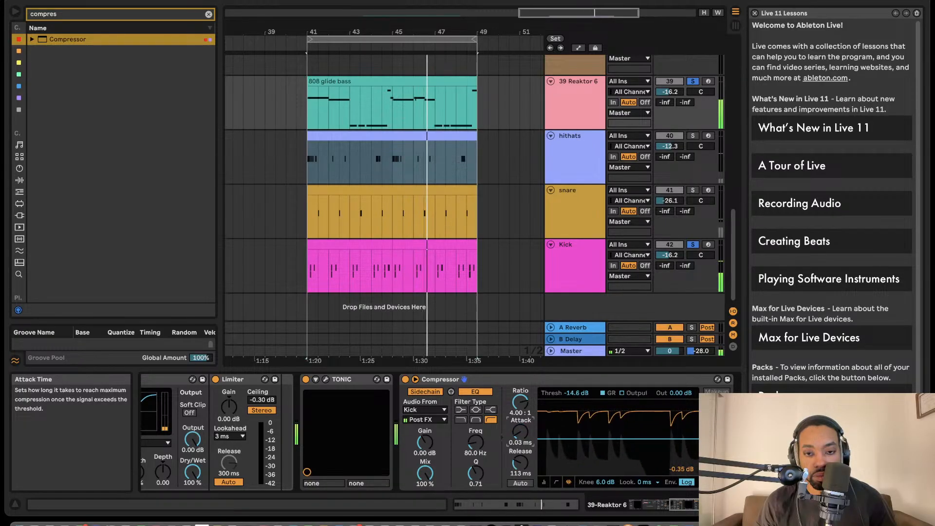
left_click_drag(520, 402, 520, 413)
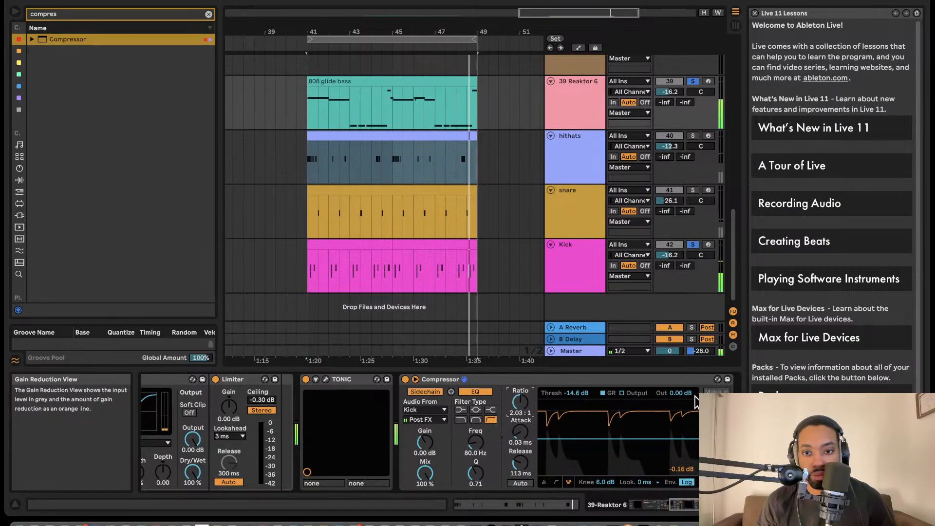
- Set the Compressor's output gain to 1.65 dB and its threshold to -17.4 dB
left_click(556, 482)
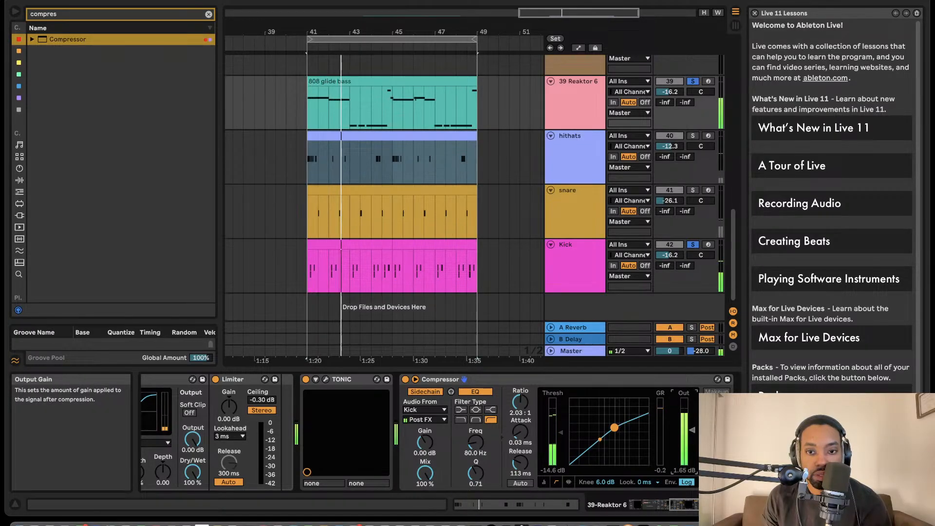
left_click(648, 426)
left_click_drag(575, 392, 575, 404)
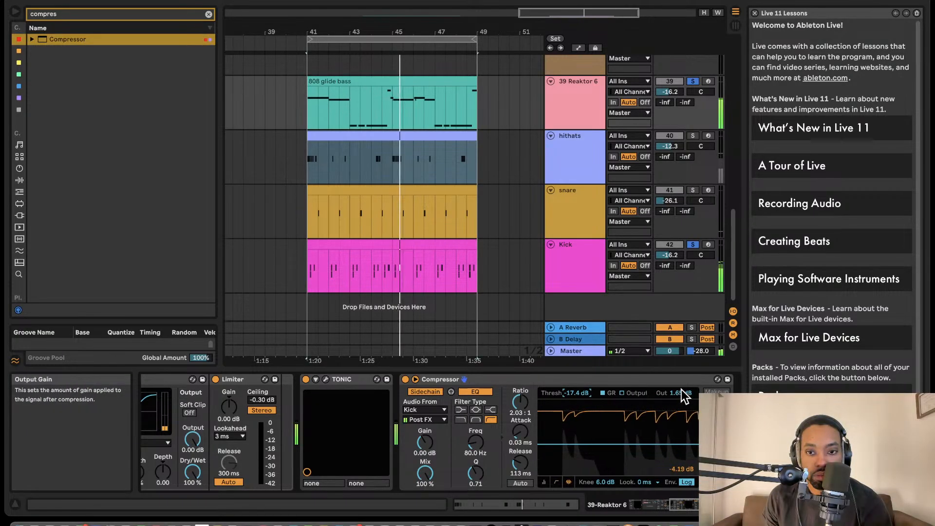
- Compare the 808 bass with the Compressor bypassed and active, and audition its sidechain signal
left_click(405, 379)
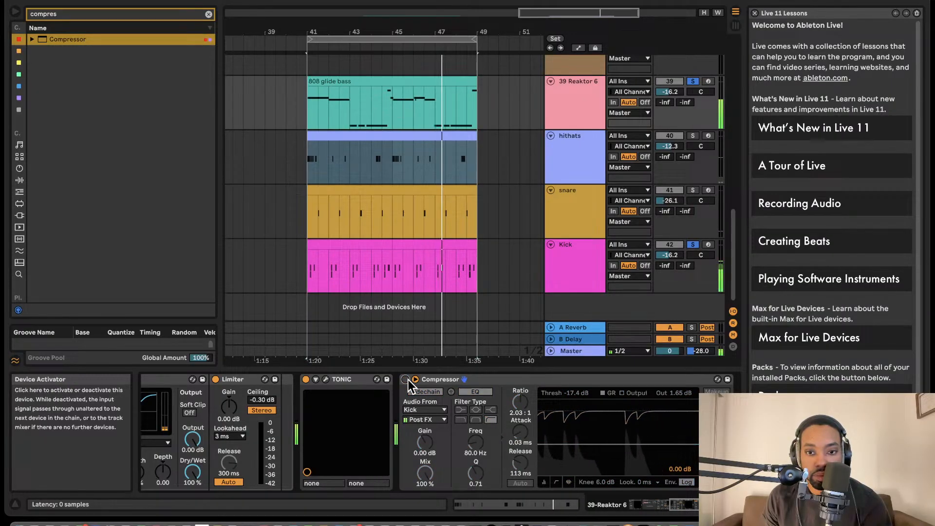
left_click(408, 379)
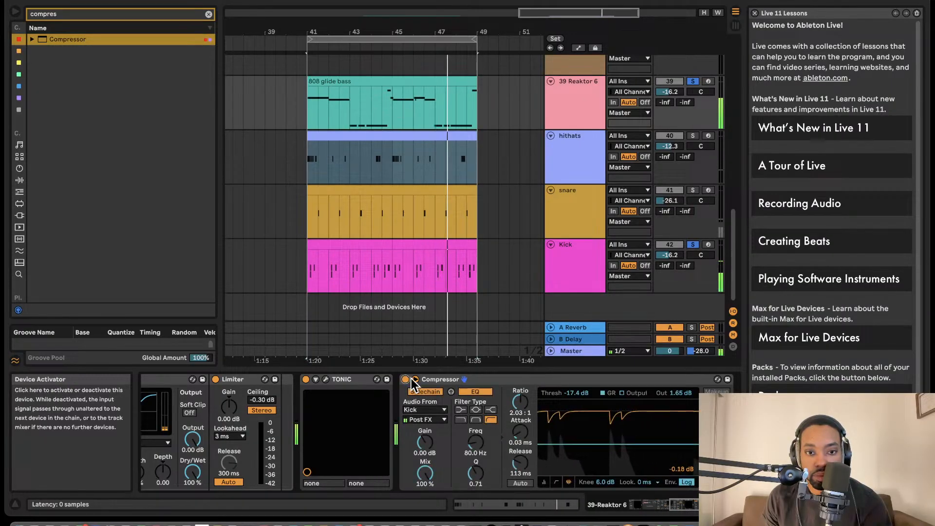
left_click(451, 392)
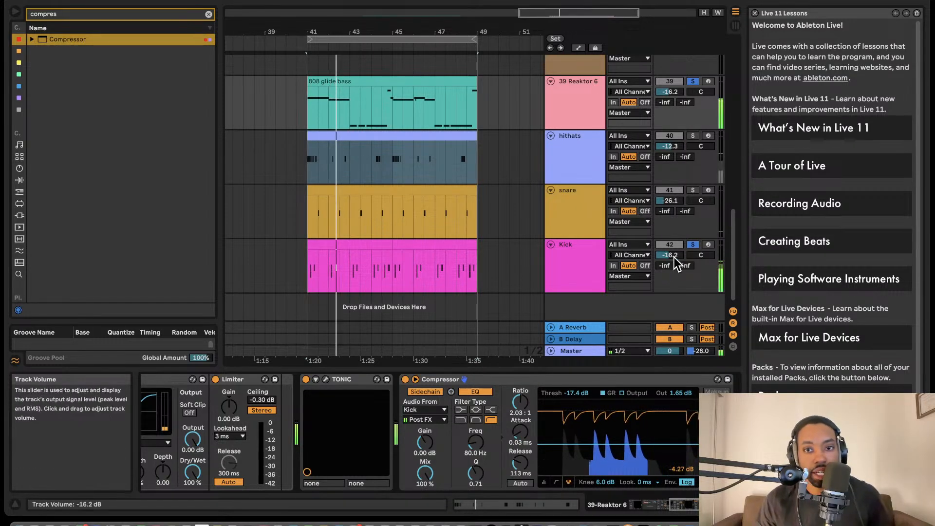
- Lower the Kick track's volume to -17.0 dB and take both the Kick and 39 Reaktor 6 tracks out of solo
left_click_drag(670, 255, 669, 260)
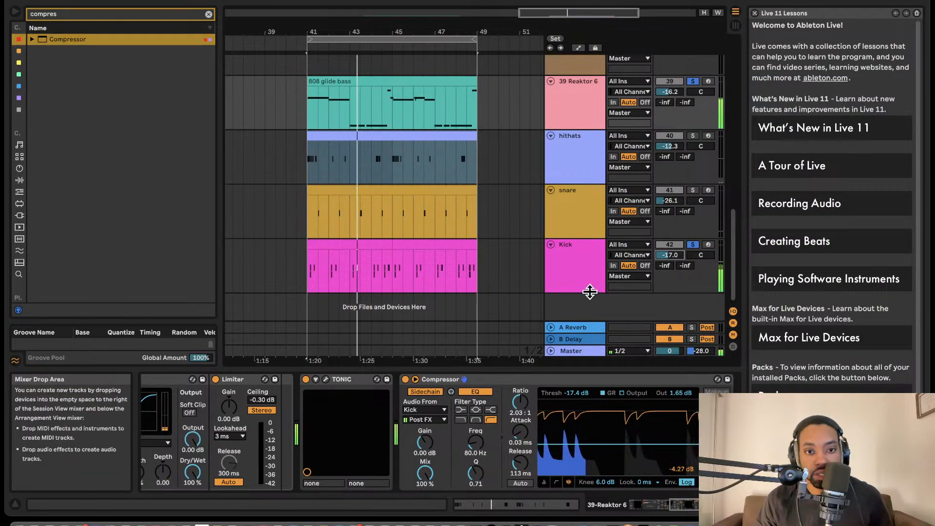
scroll(394, 384, "right", 3)
scroll(396, 385, "left", 1)
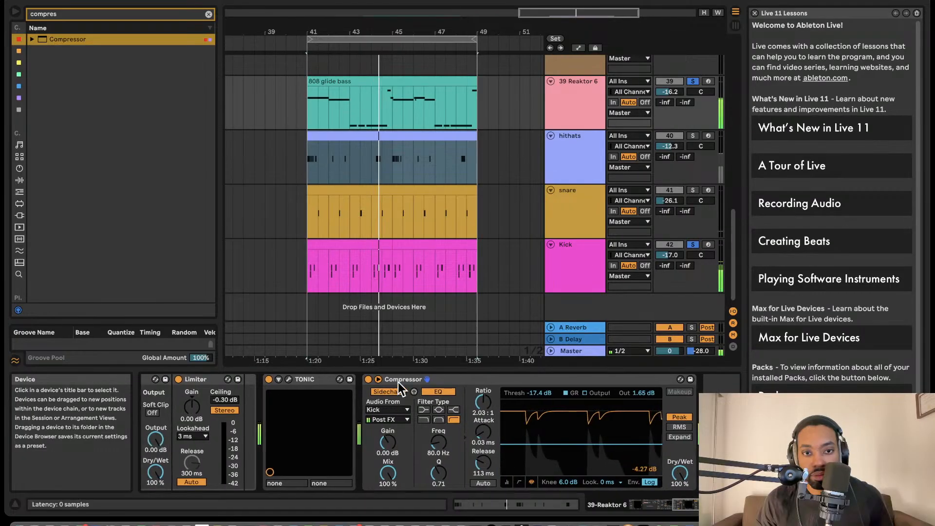
scroll(320, 352, "left", 10)
scroll(315, 398, "left", 5)
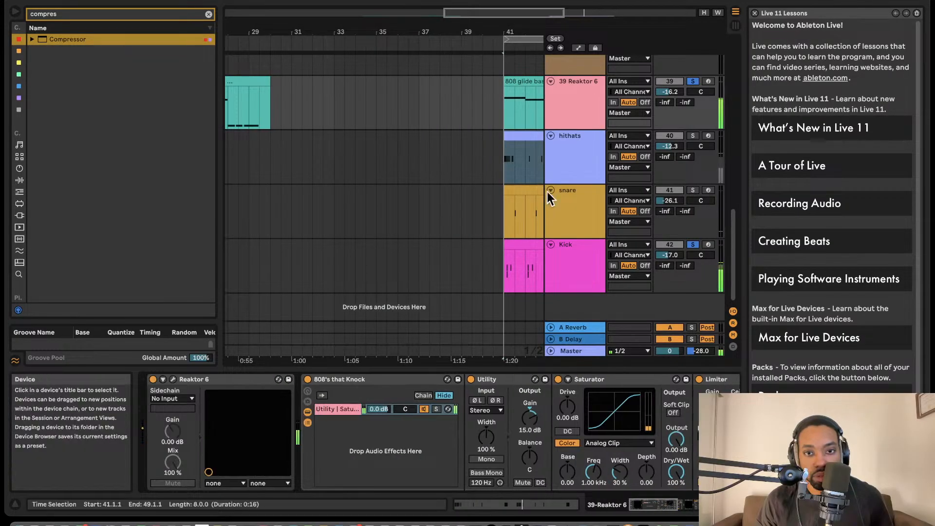
left_click(693, 245)
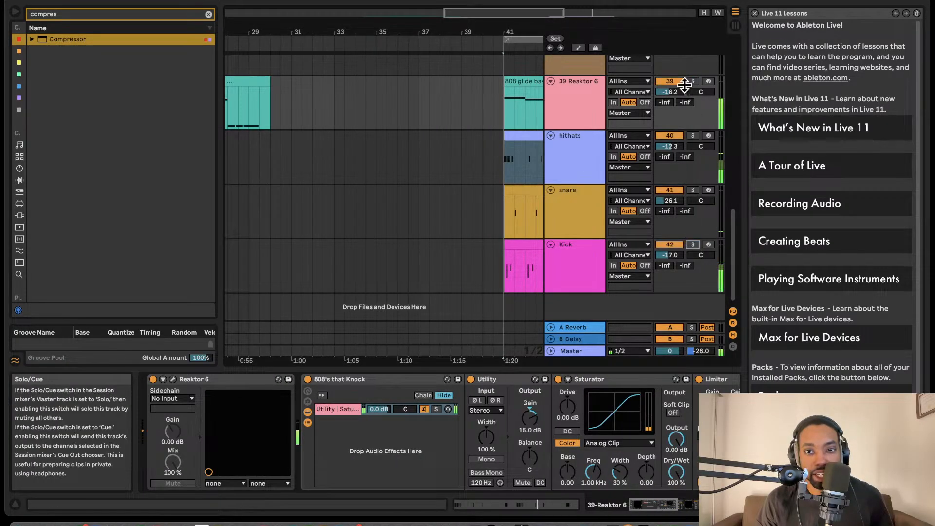
- Open the hithats clip at bar 41 for note editing, with the notes around bars 2 to 5 in view
scroll(517, 125, "right", 5)
scroll(490, 132, "right", 5)
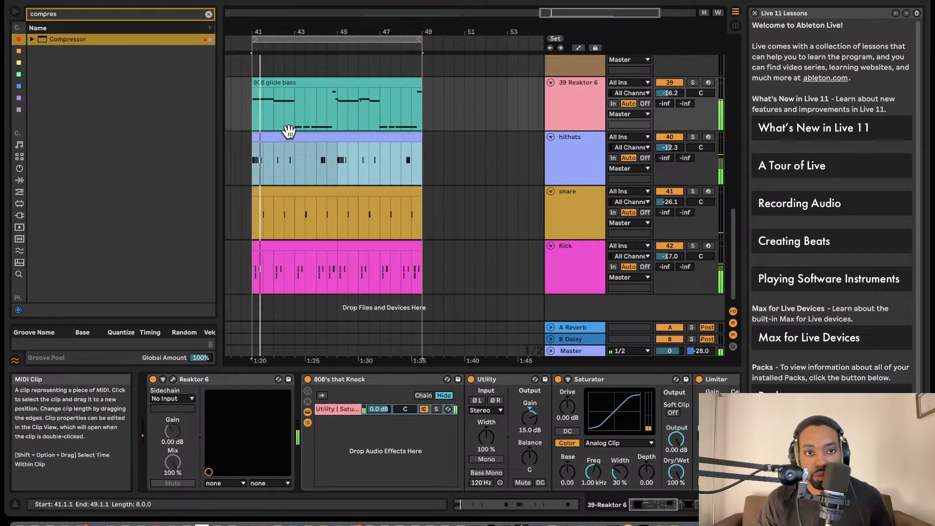
left_click(288, 135)
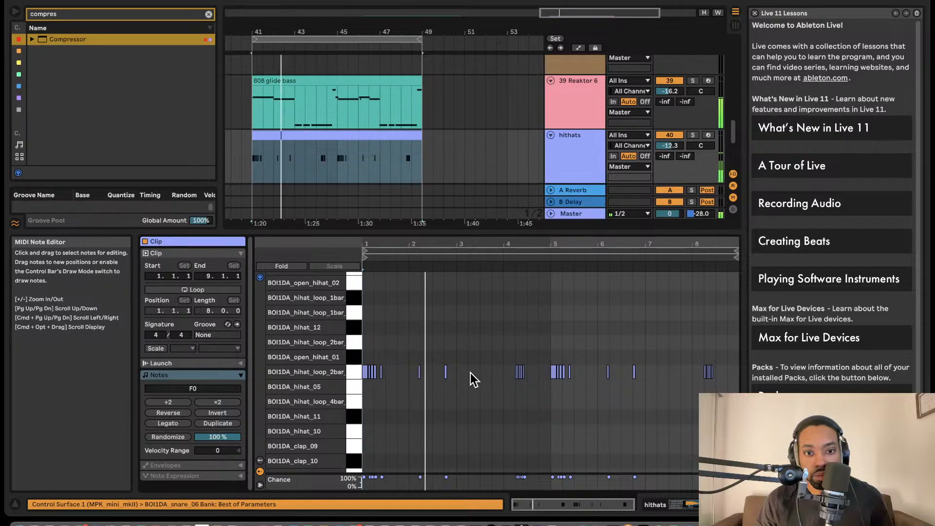
scroll(456, 361, "up", 3)
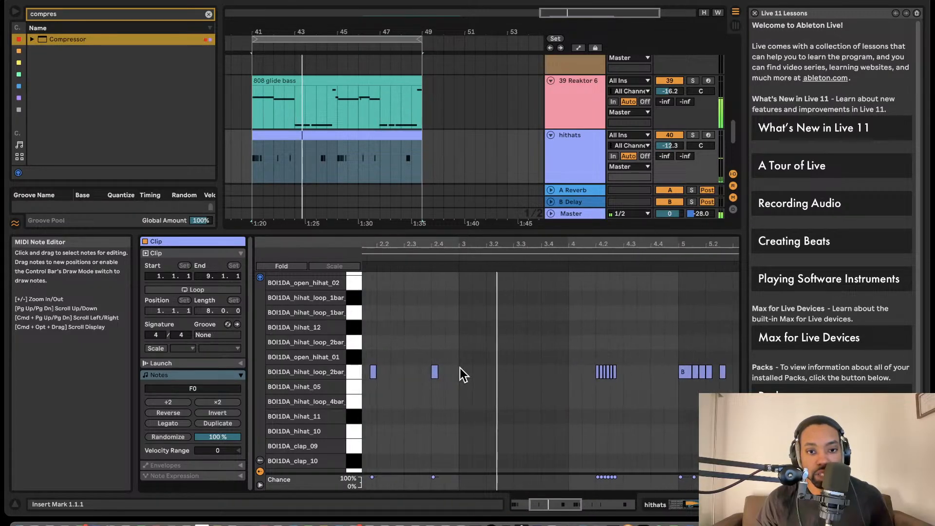
scroll(459, 375, "down", 2)
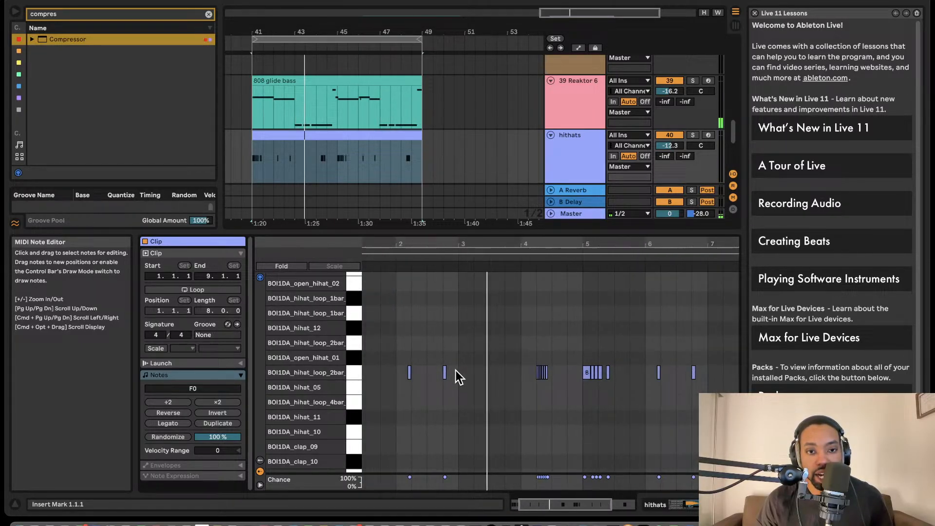
- Try a copy of the bar 2 hi-hat note at 2.3.1 in the hithats clip and listen to it
left_click(414, 374)
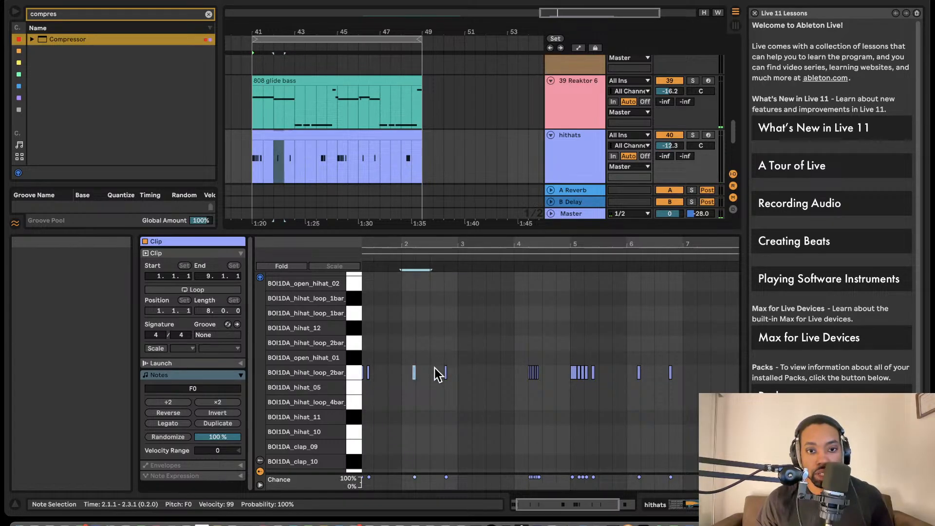
left_click(415, 373)
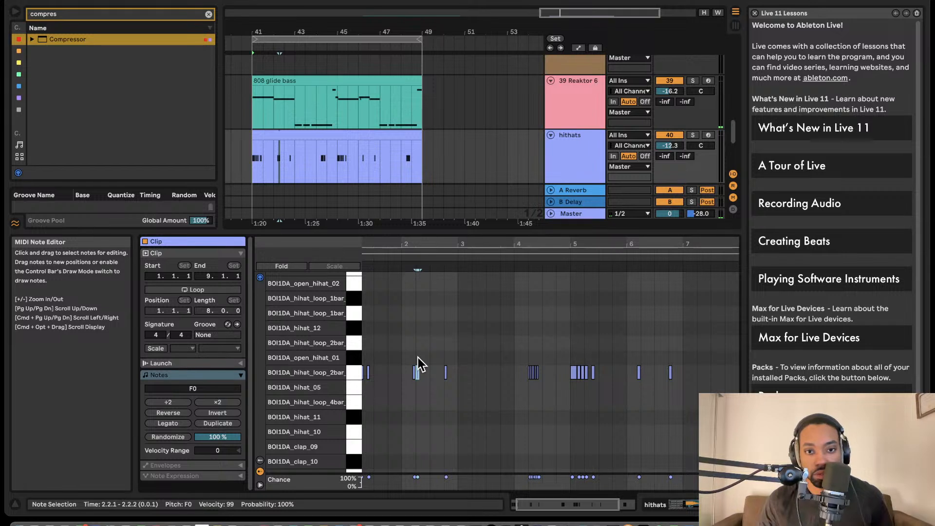
key("Right")
key("Right")
key("Left")
key("space")
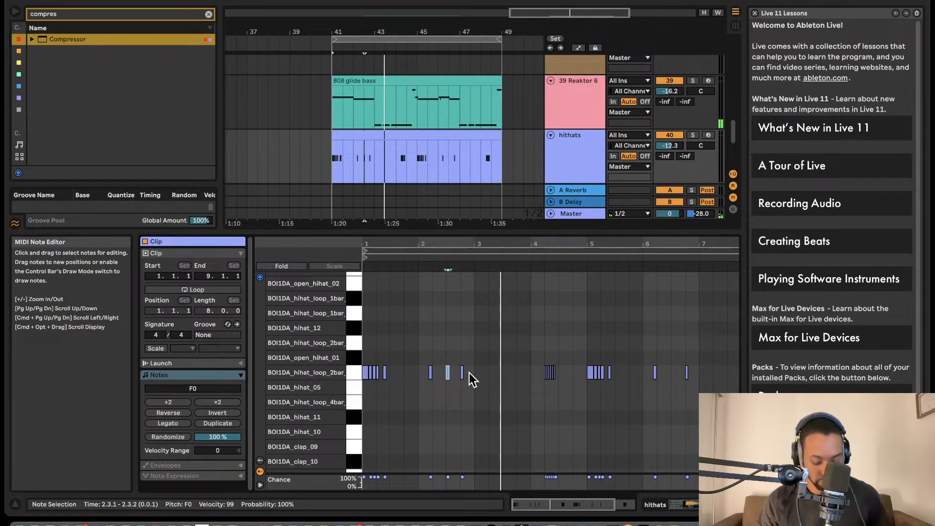
- Try another hi-hat copy at 2.3.2, and remove the extra notes at 2.3.1 and 2.3.2
right_click(449, 374)
key("Escape")
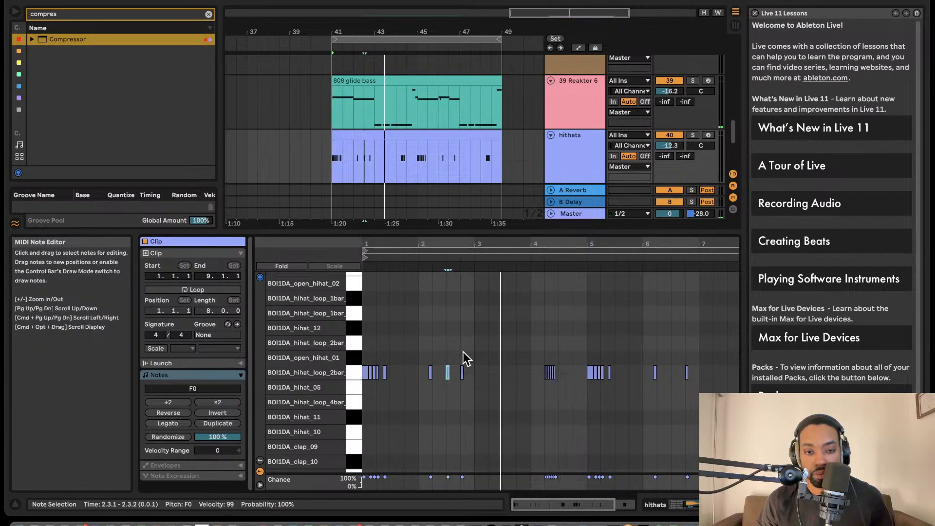
key("Right")
key("space")
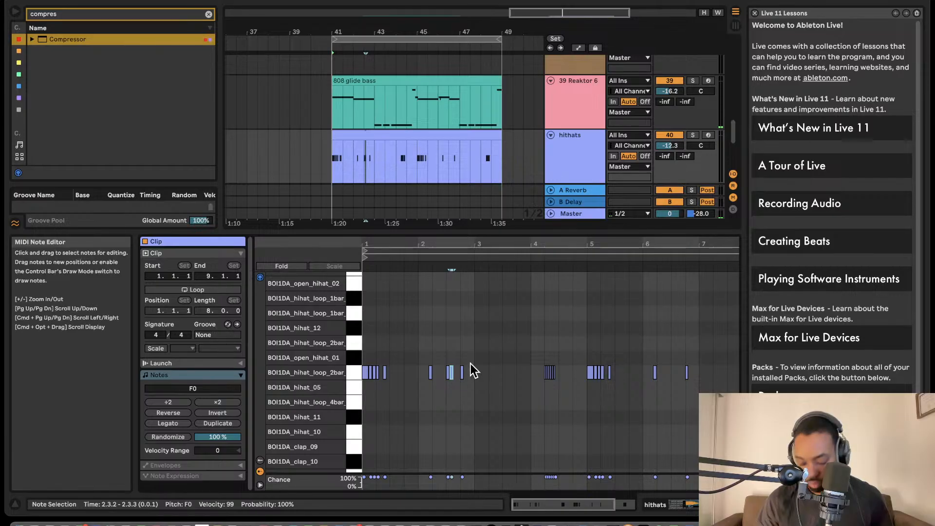
key("Delete")
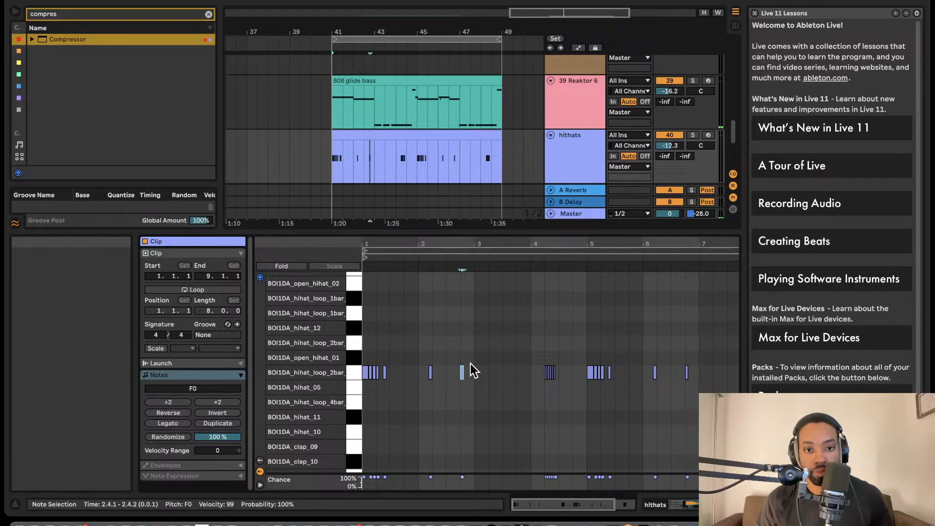
left_click(444, 380)
- Copy the hithats clip at bar 41 and paste it on the same track at bar 18, where the 808 bass begins
left_click(449, 133)
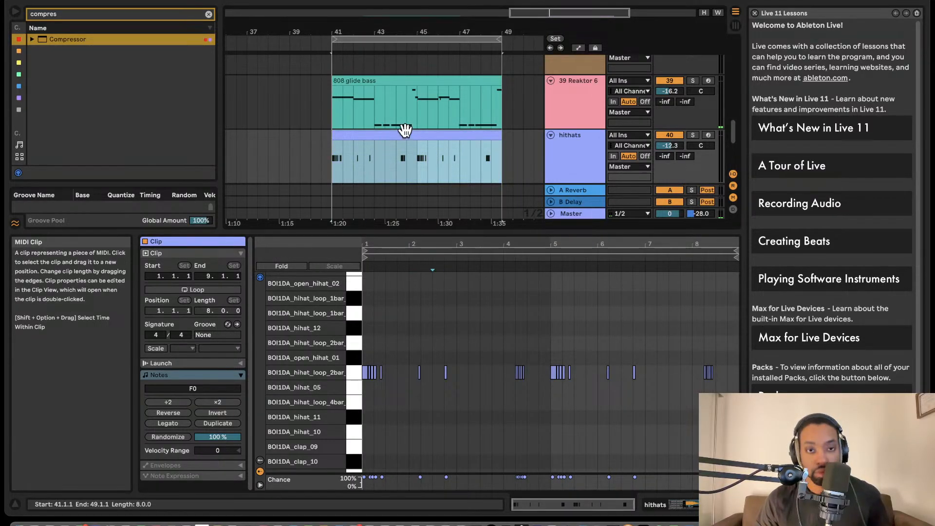
scroll(258, 150, "left", 10)
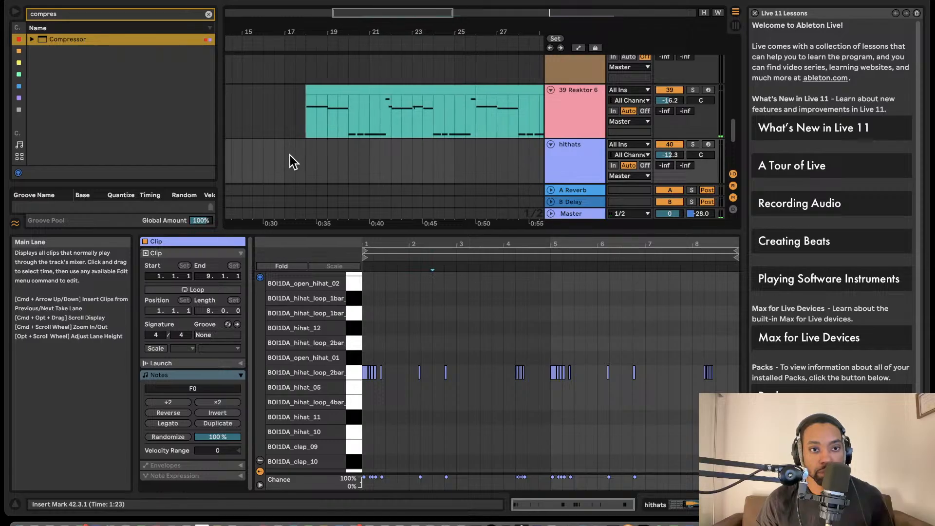
left_click(305, 154)
key("super+v")
scroll(346, 147, "right", 8)
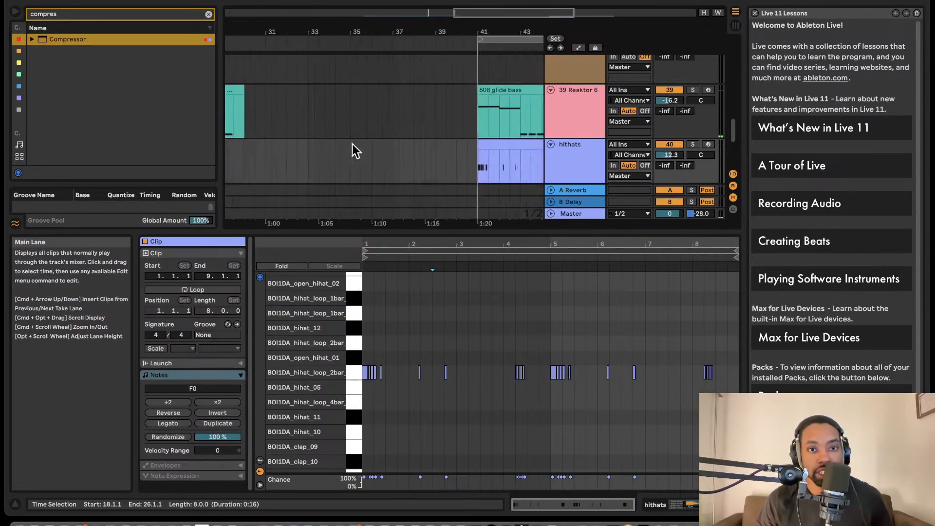
scroll(352, 145, "right", 5)
- Listen to the pasted hithats clip from bar 18 and add a sixteenth hi-hat note on its existing note row at 1.3.3
left_click(432, 279)
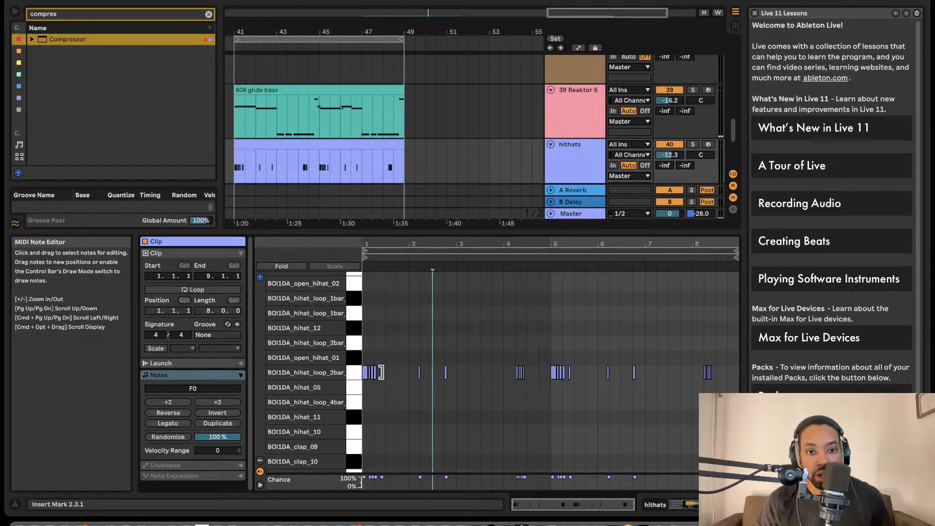
scroll(387, 373, "up", 5)
scroll(386, 372, "left", 2)
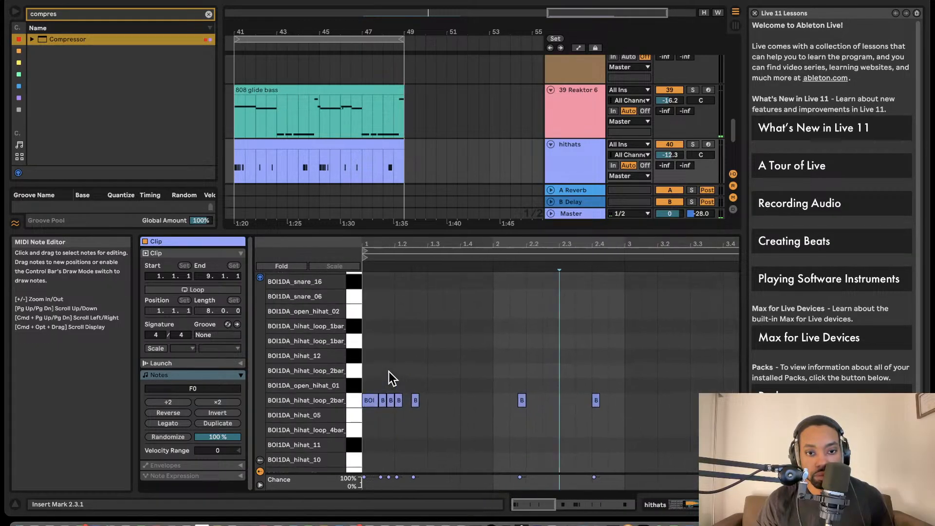
key("space")
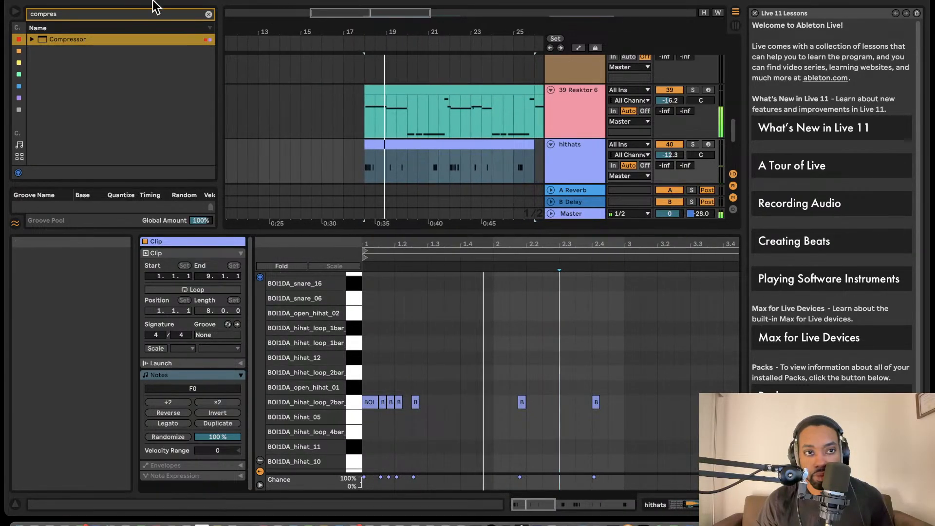
key("space")
key("space")
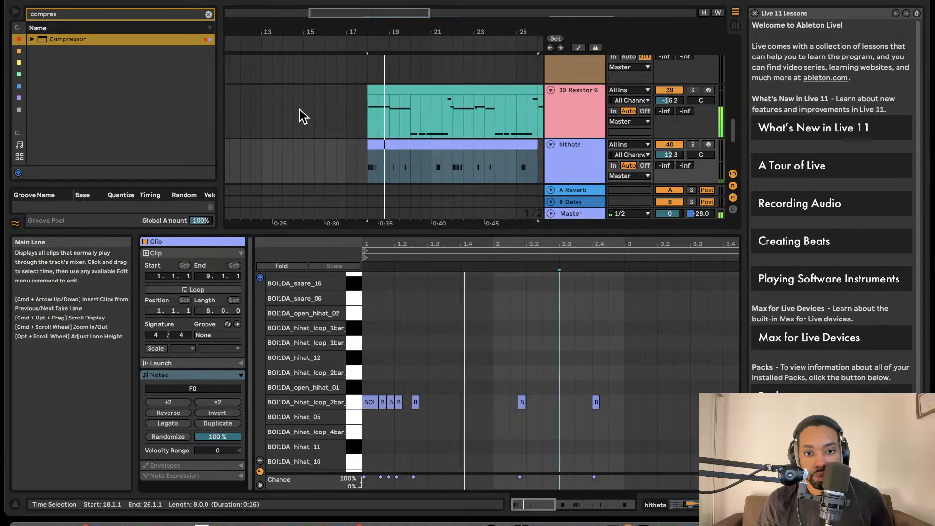
double_click(429, 402)
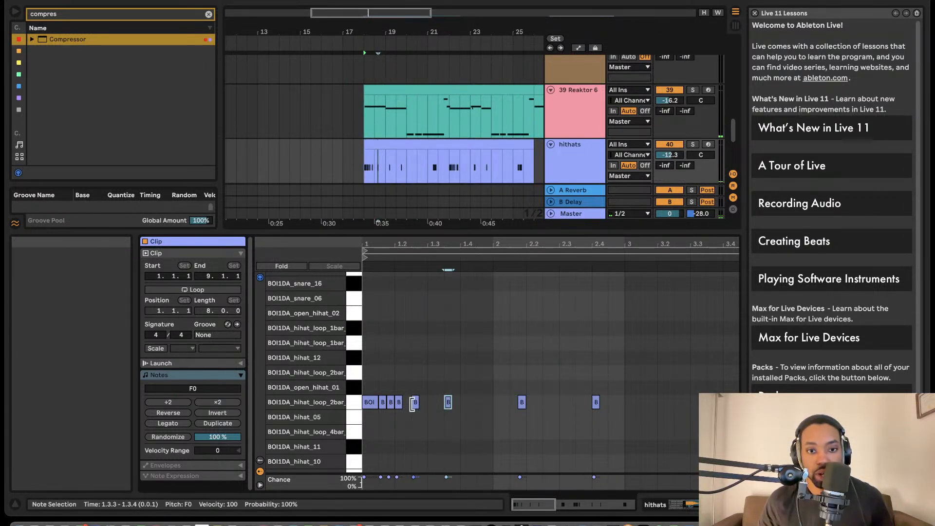
- Add another hi-hat note on the same row at 1.4.3 in the hithats clip and listen to the pattern
key("space")
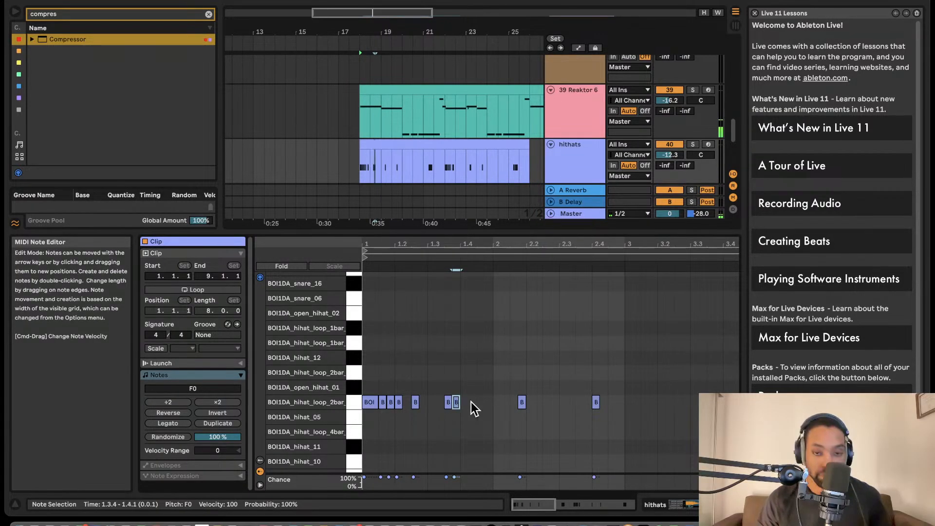
key("Right")
key("Right")
key("Right")
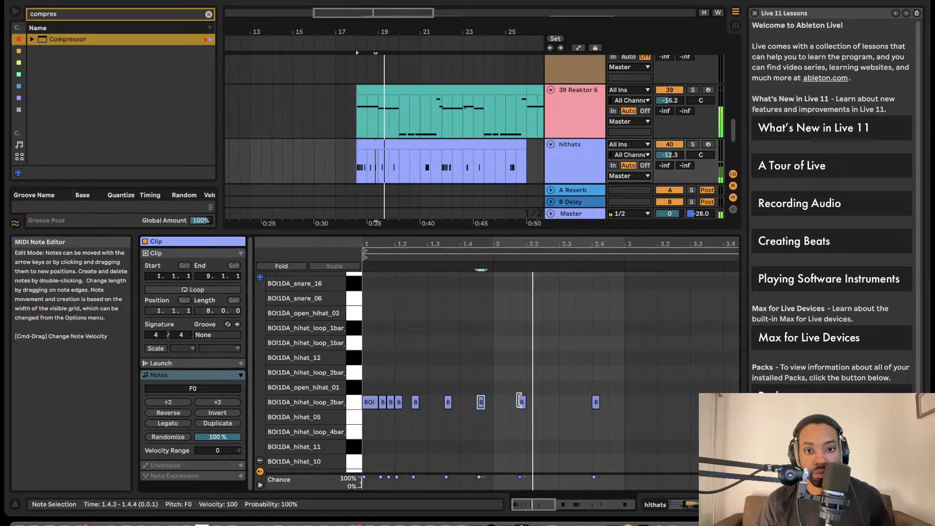
key("space")
- Add a sixteenth hi-hat note at 2.2.3 in the hithats clip and listen to the pattern
left_click(463, 404)
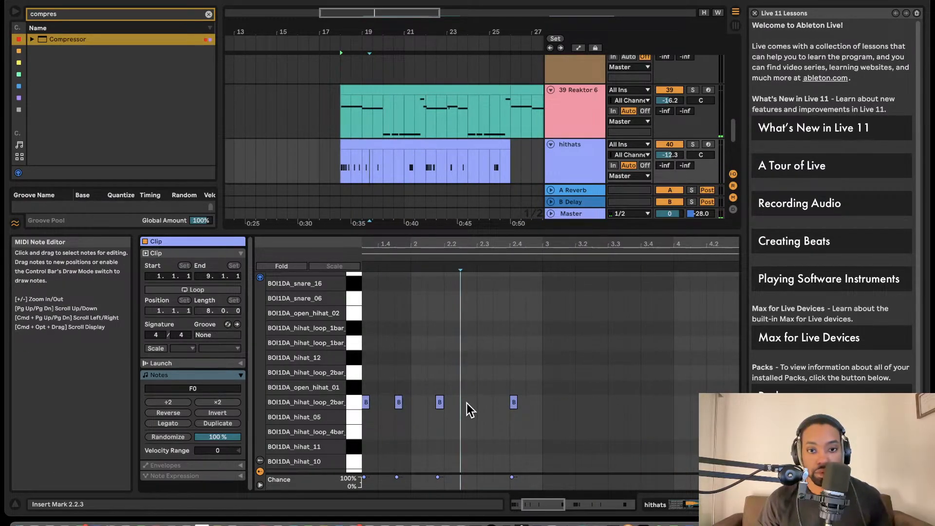
double_click(463, 402)
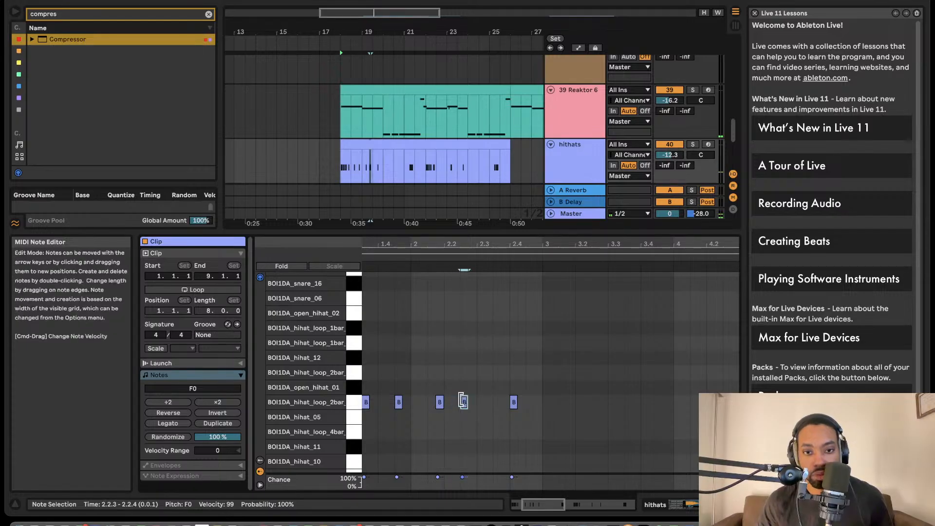
key("space")
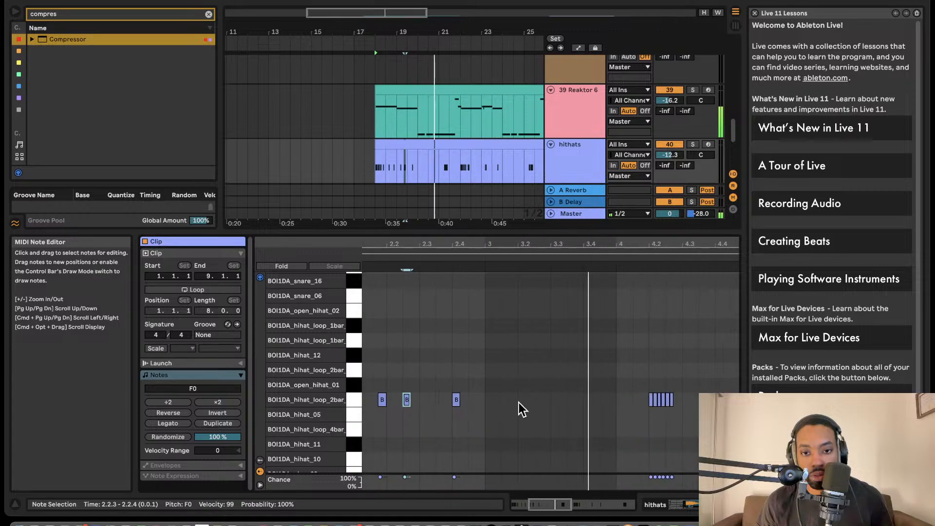
key("space")
- Add eighth-length hi-hat notes at 3.1.3, 3.2.1, 3.2.3 and 3.4.1 in the hithats clip and listen to them
double_click(504, 403)
scroll(509, 405, "up", 1)
double_click(522, 408)
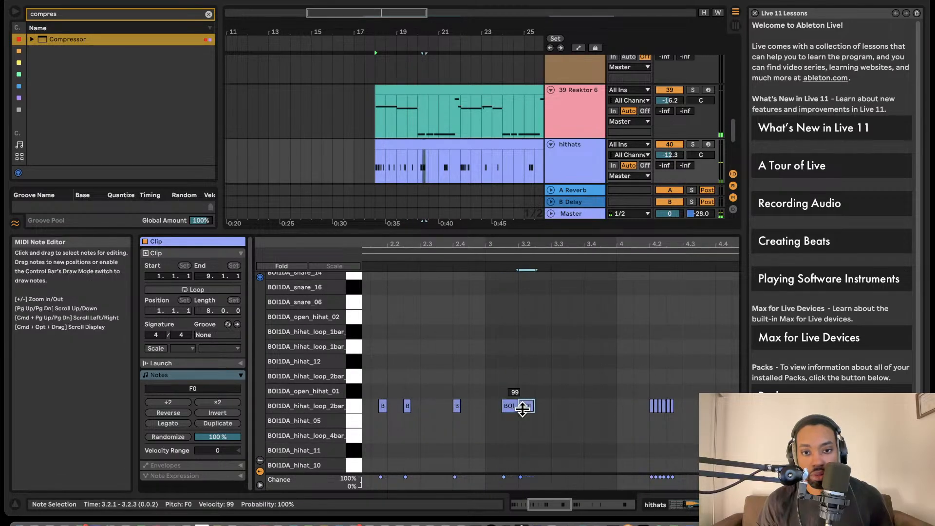
key("super+d")
key("super+d")
left_click_drag(574, 410, 585, 409)
key("space")
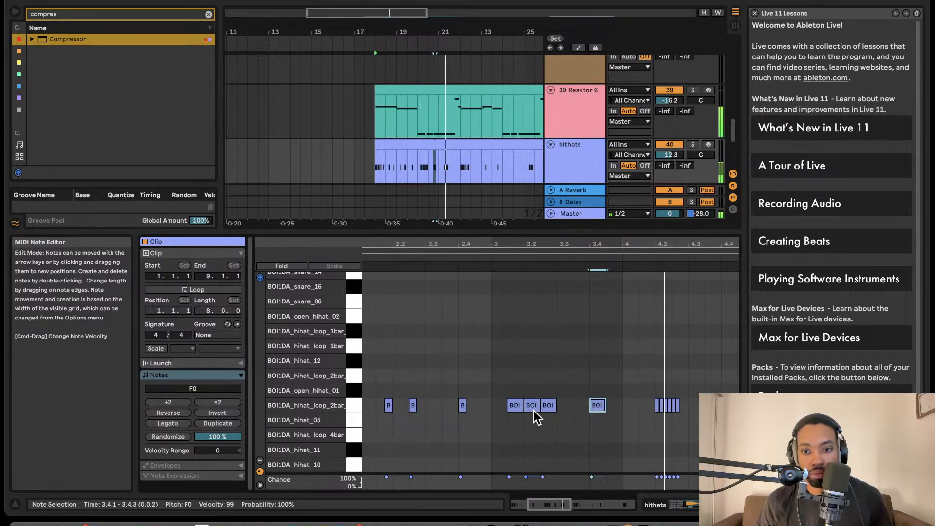
scroll(533, 411, "left", 1)
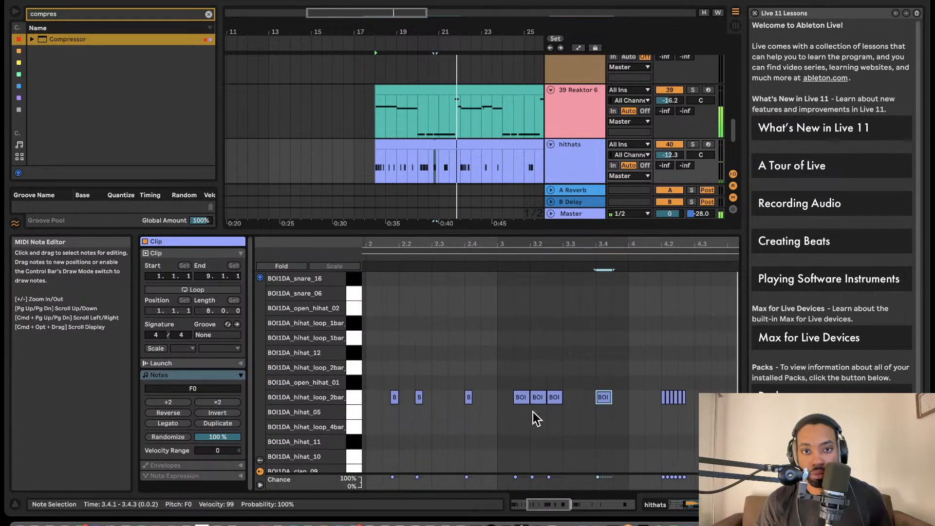
- Split the hithats clip that starts at bar 18 at bar 21
left_click(467, 172)
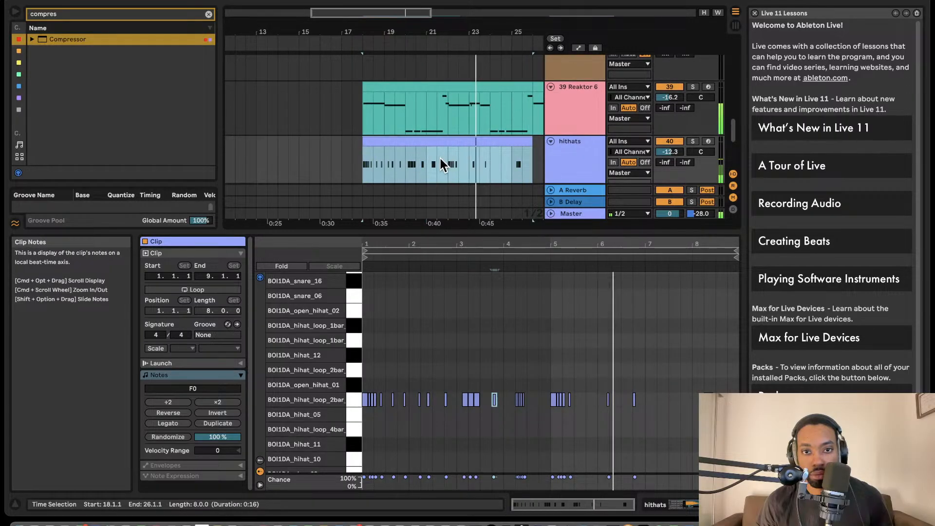
left_click(504, 366)
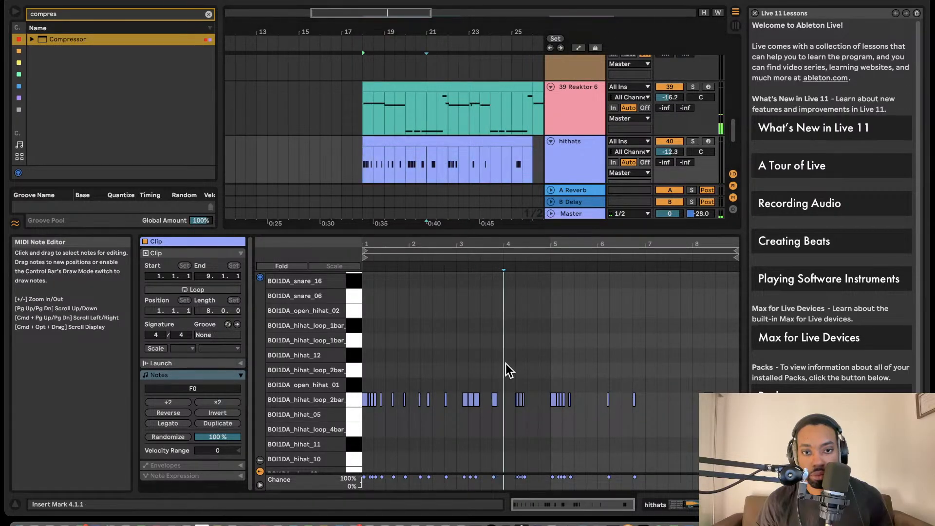
left_click(412, 141)
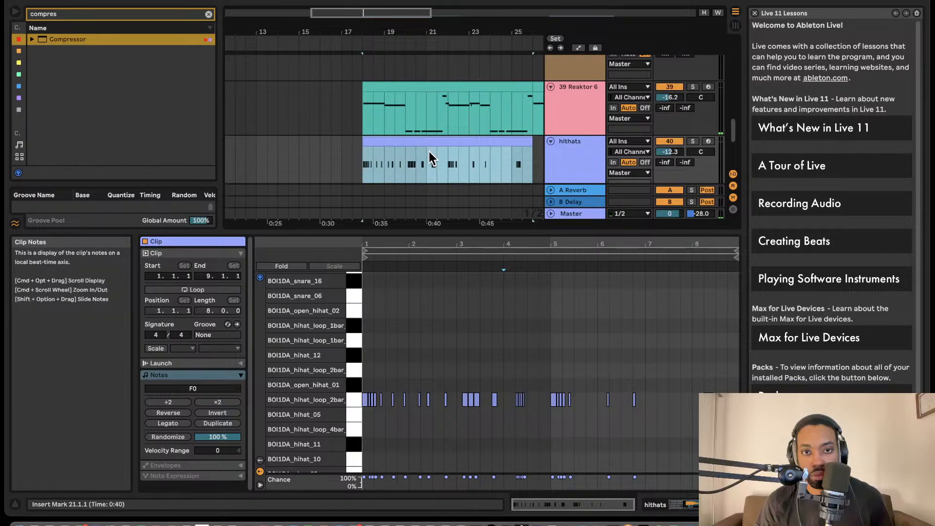
left_click(430, 155)
left_click(416, 145)
left_click(426, 158)
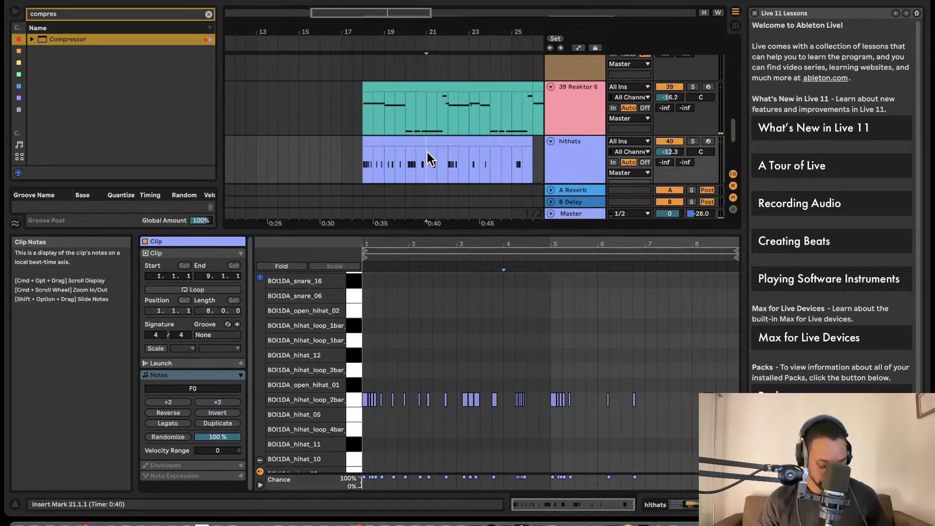
key("super+e")
- Duplicate the three-bar hithats clip at bar 18 three times so the pattern repeats up to bar 30
left_click(408, 140)
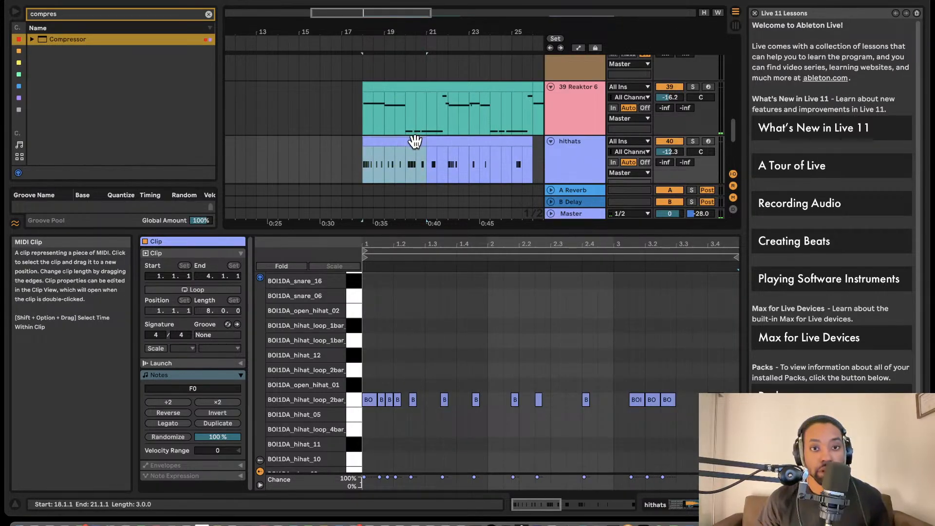
key("super+d")
key("super+d")
key("super+d")
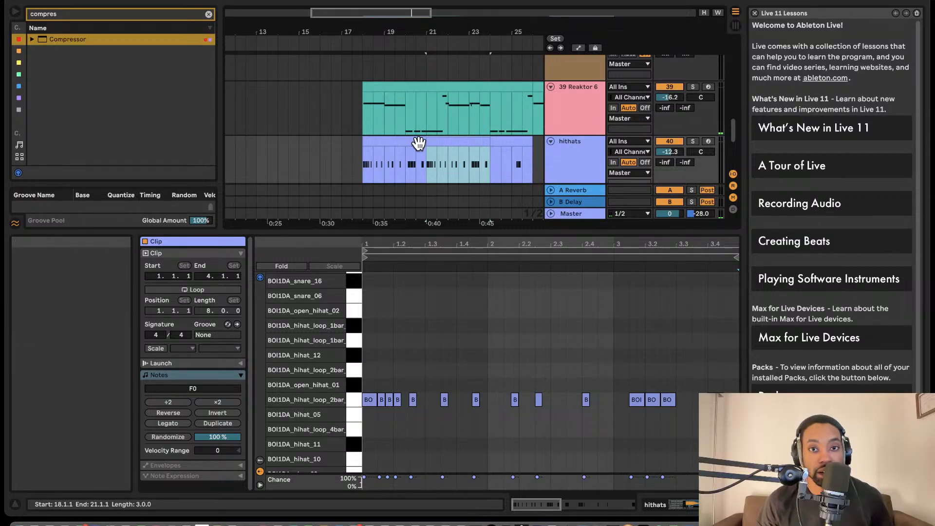
key("space")
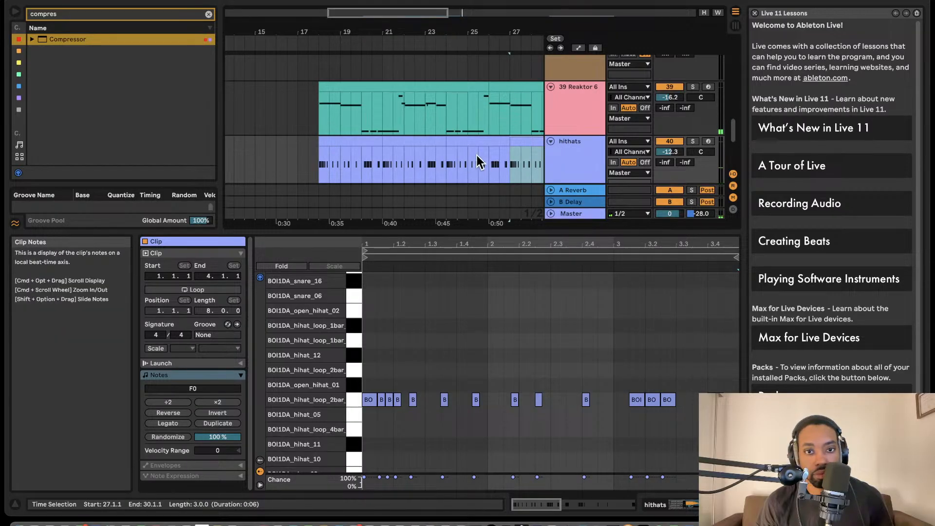
- Loop bars 18 to 30 over the Reaktor 6 bass clips and play the section from bar 18
scroll(475, 155, "down", 2)
scroll(470, 146, "right", 2)
scroll(467, 137, "up", 2)
left_click(400, 78)
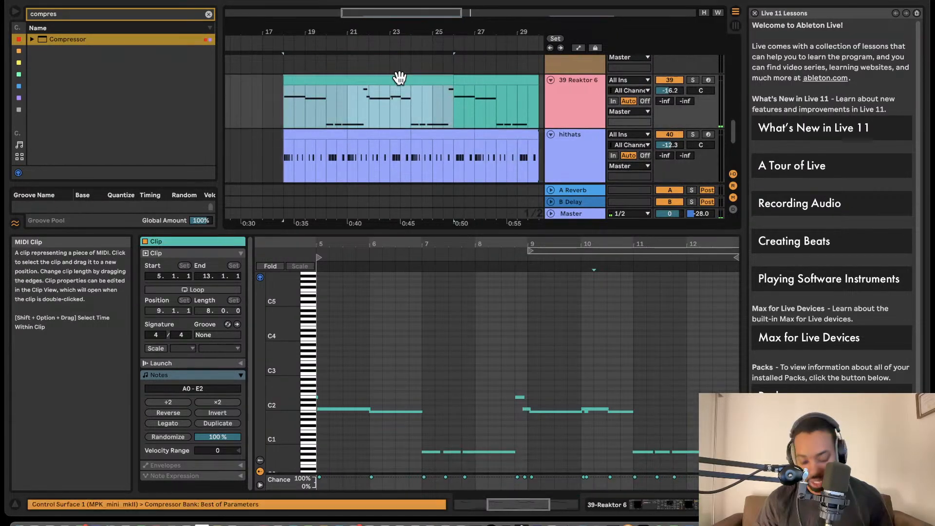
left_click_drag(454, 39, 491, 42)
key("space")
key("space")
scroll(478, 73, "left", 3)
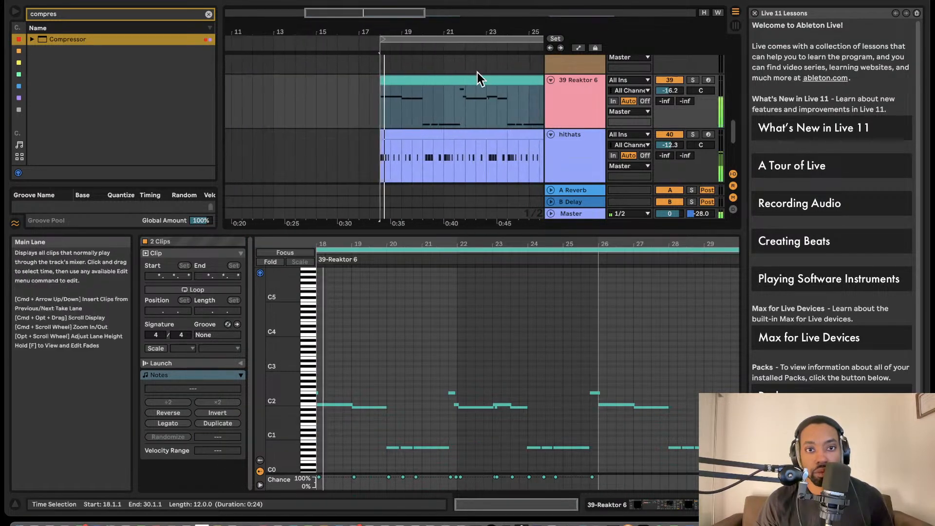
- Enlarge the arrangement area so the Reaktor 6, hithats, snare and Kick tracks fit together
scroll(476, 107, "down", 2)
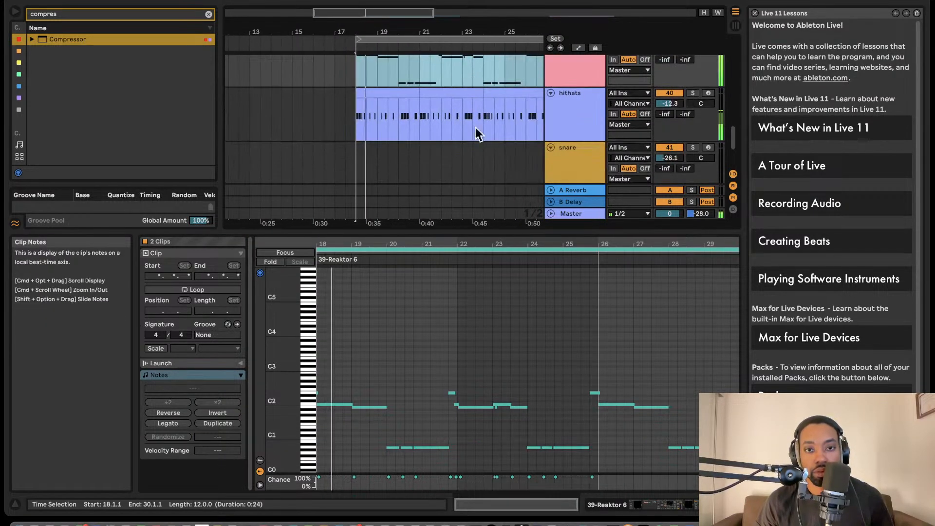
left_click(478, 234)
left_click_drag(479, 234, 471, 376)
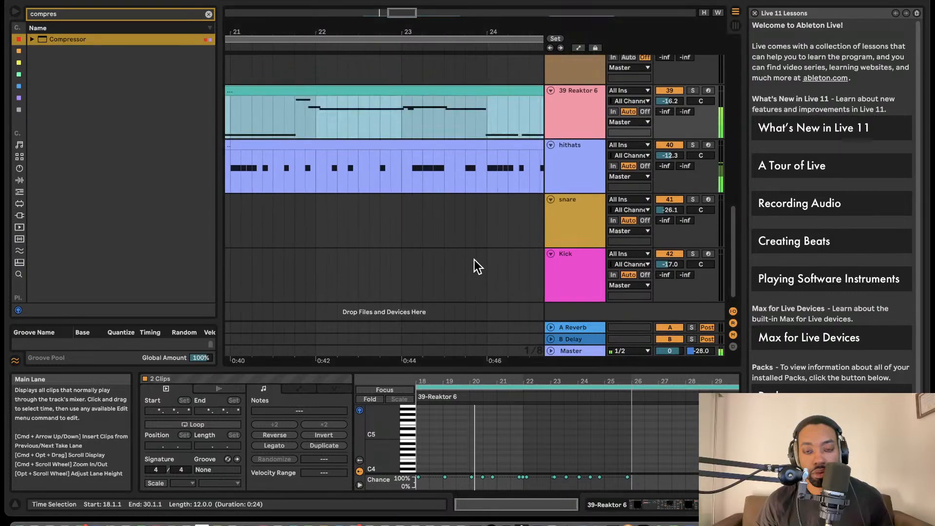
scroll(472, 256, "down", 3)
scroll(458, 231, "right", 7)
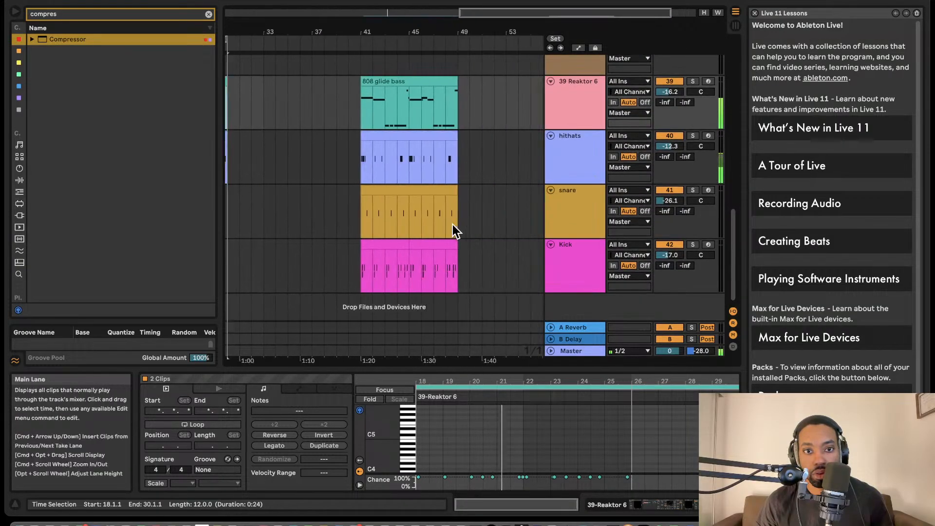
- Copy the hithats clip at bar 41 and paste it on the same track at bar 7
scroll(453, 223, "left", 1)
scroll(453, 224, "left", 4)
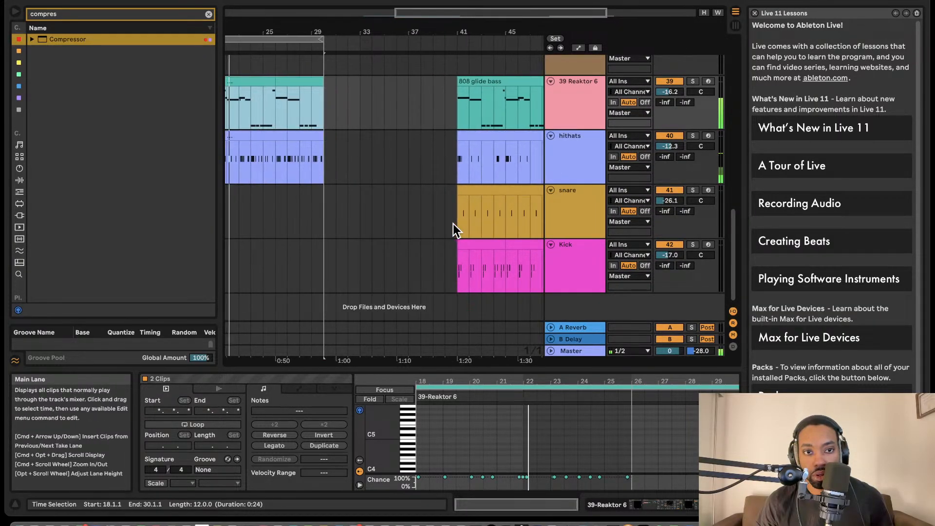
scroll(453, 224, "right", 2)
scroll(453, 224, "left", 4)
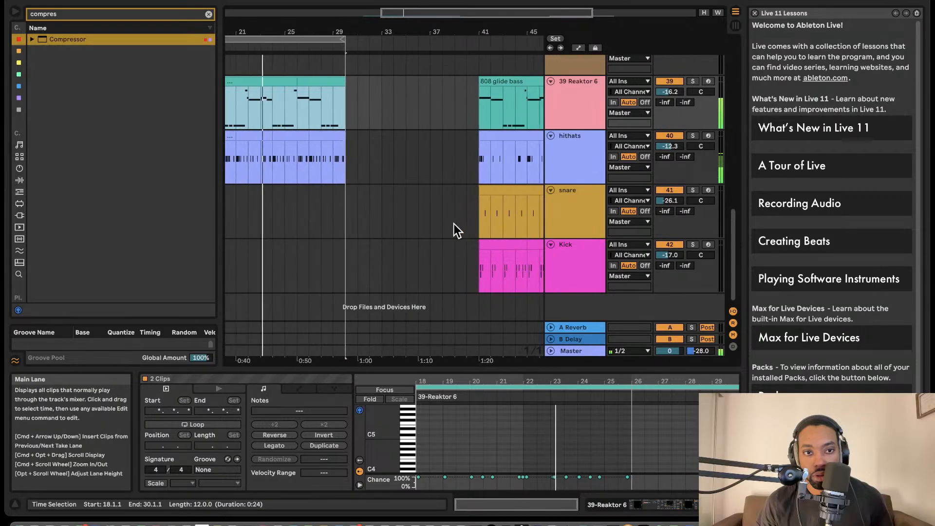
scroll(454, 223, "left", 1)
scroll(454, 224, "right", 5)
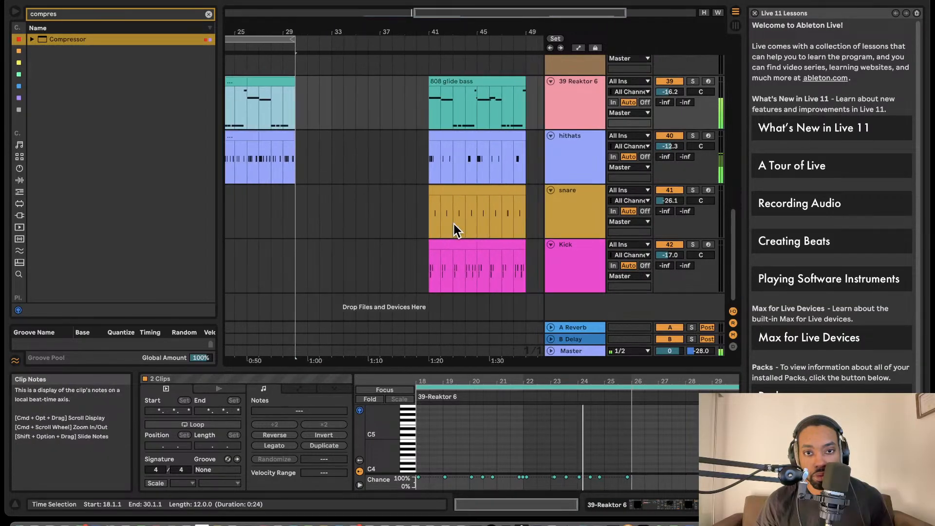
left_click(476, 133)
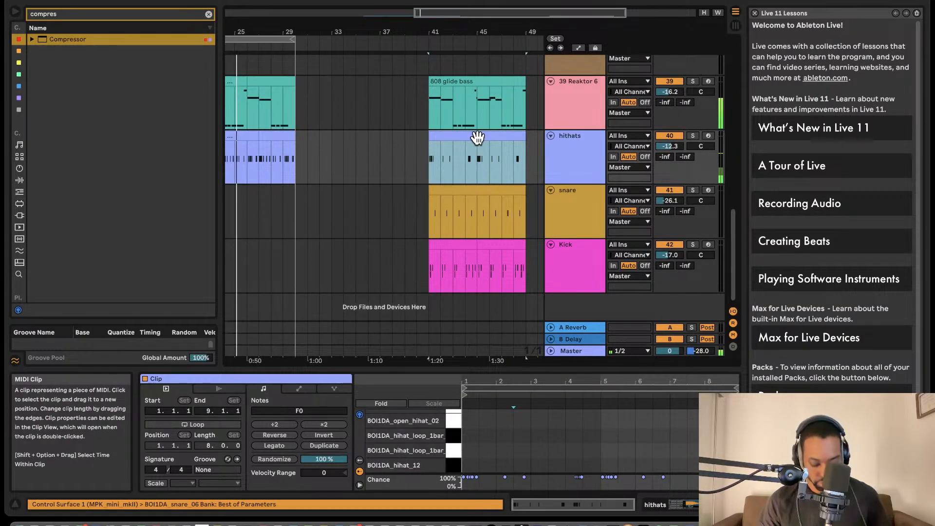
scroll(477, 138, "left", 10)
left_click(275, 151)
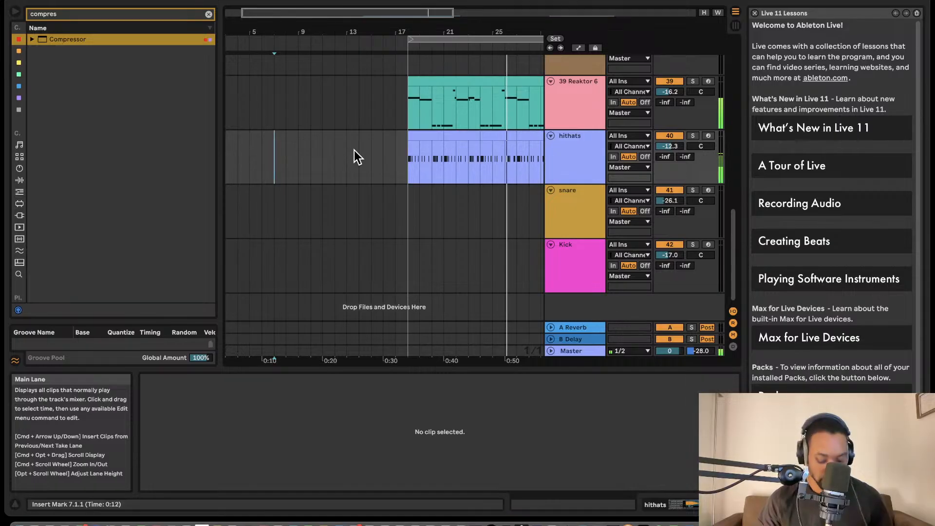
key("super+v")
- Move the three-bar hithats clip from bar 18 to bar 41 and duplicate it twice
scroll(384, 150, "right", 12)
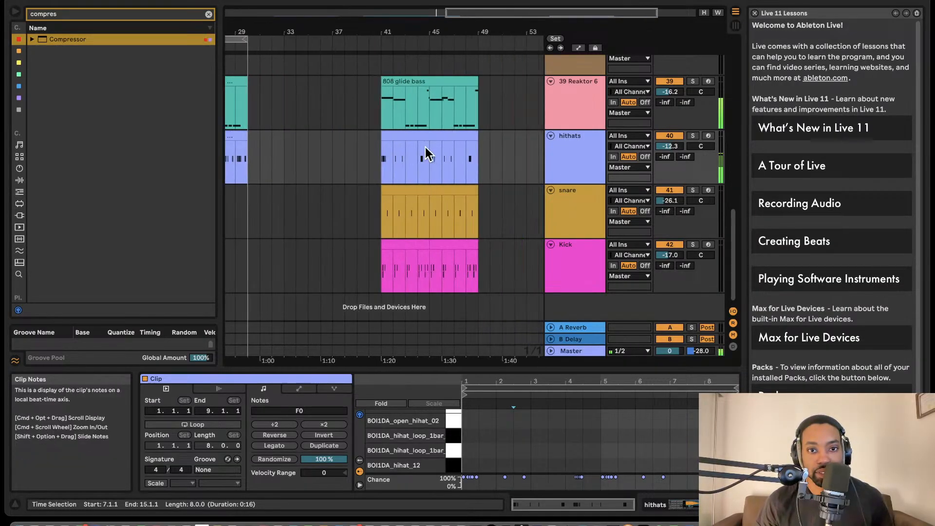
scroll(426, 146, "left", 6)
left_click_drag(253, 134, 531, 138)
scroll(512, 142, "right", 8)
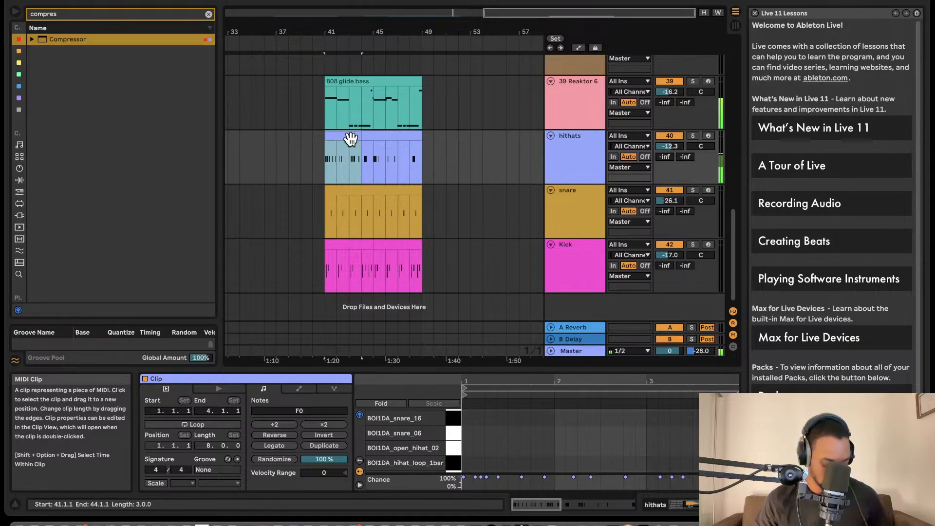
key("super+d")
key("super+d")
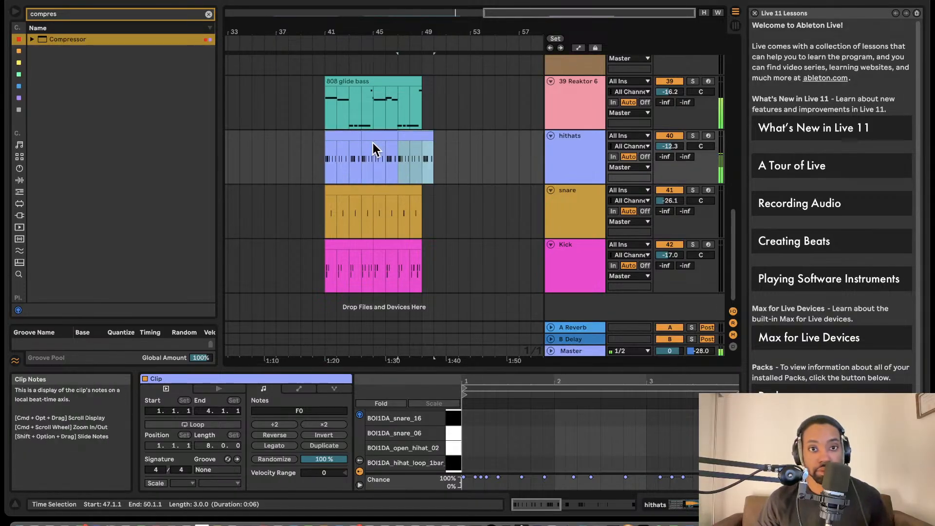
- Loop bars 41 to 49 along the 808 glide bass clip and trim the last hithats clip to end at bar 49
left_click(351, 115)
scroll(340, 81, "left", 2)
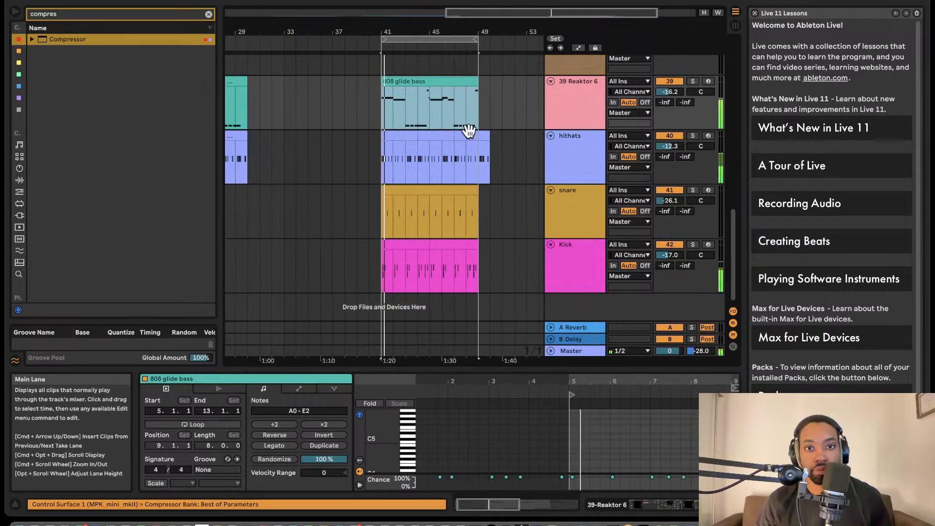
left_click(484, 141)
- Play the arrangement from the hithats clip at bar 24 and review the clips across the tracks
scroll(470, 142, "left", 6)
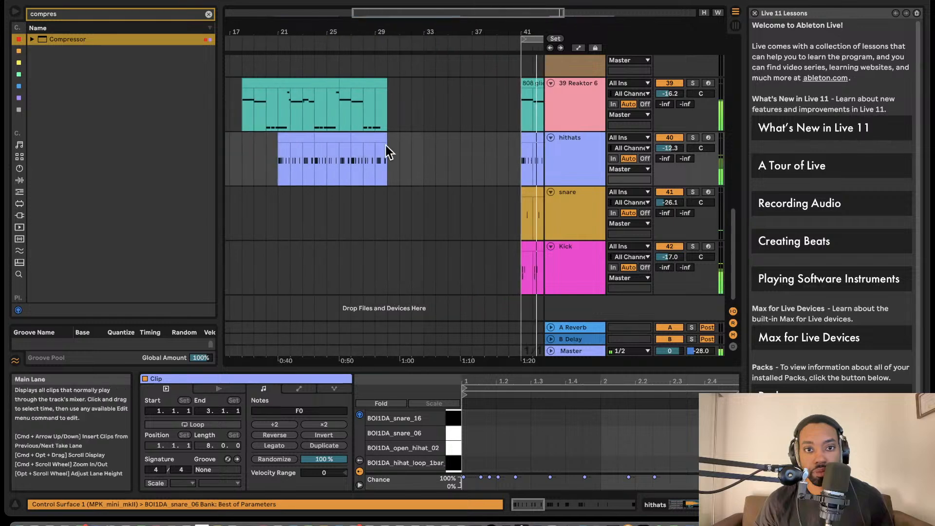
left_click(338, 137)
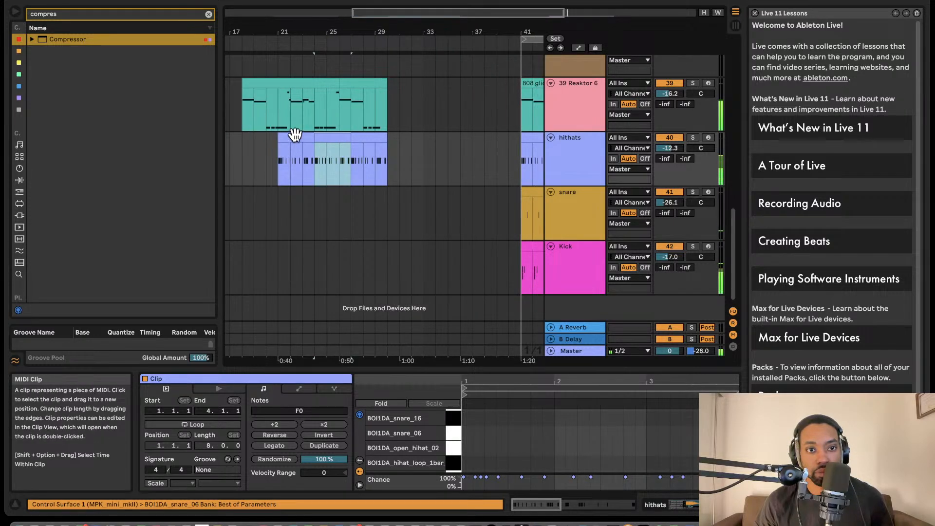
scroll(330, 130, "right", 6)
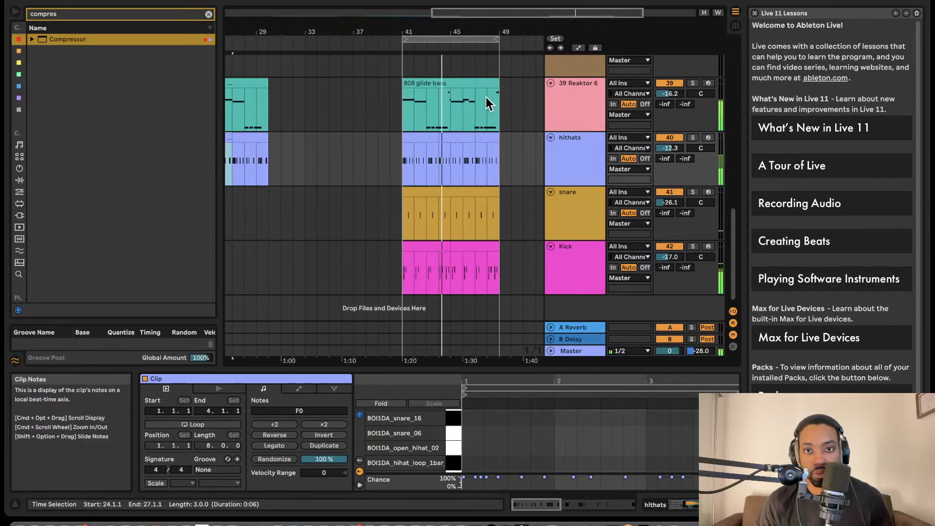
scroll(459, 136, "right", 2)
key("space")
key("space")
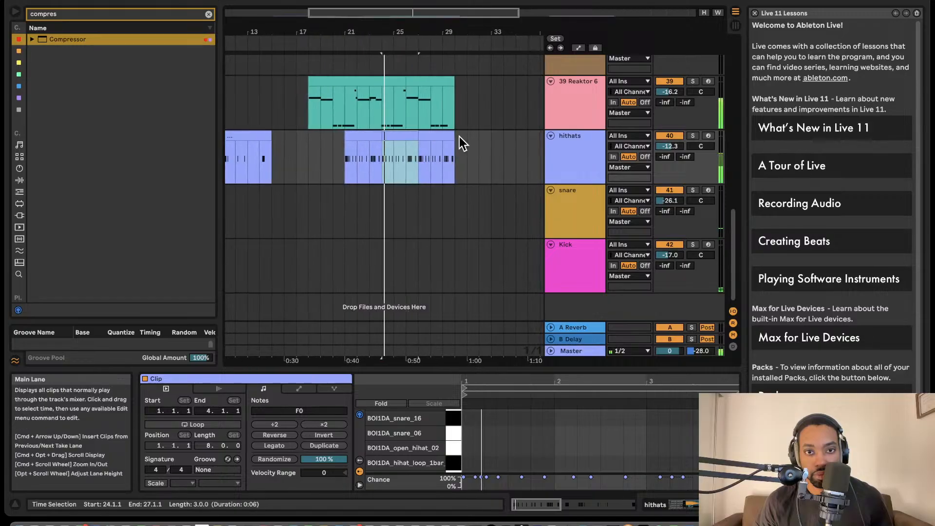
scroll(460, 136, "right", 10)
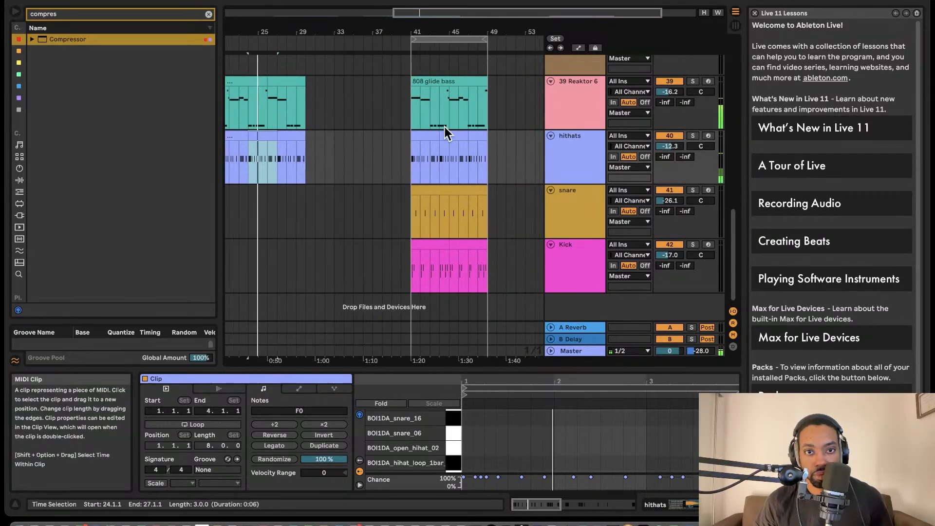
scroll(313, 93, "up", 5)
scroll(314, 93, "down", 5)
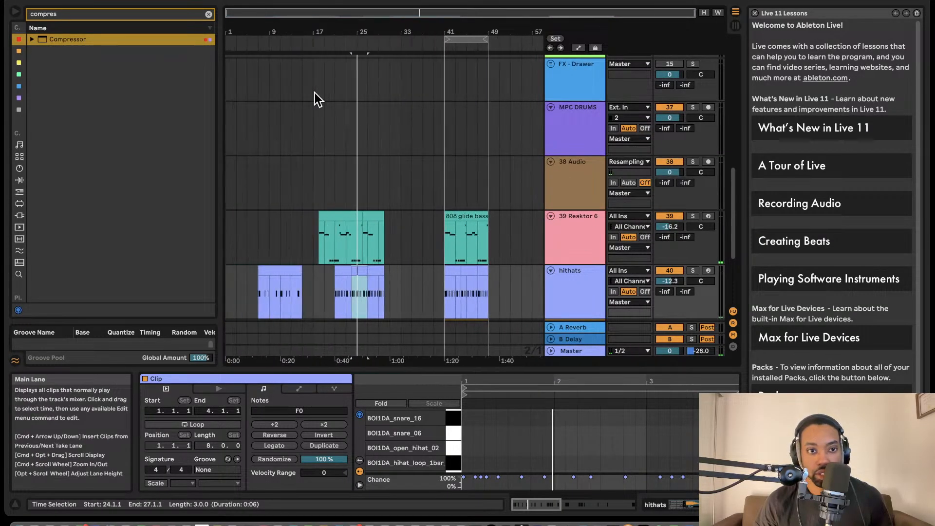
- Deactivate the 808 glide bass and hithats clips located between bars 5 and 37
scroll(389, 219, "down", 5)
left_click_drag(422, 258, 243, 98)
key("0")
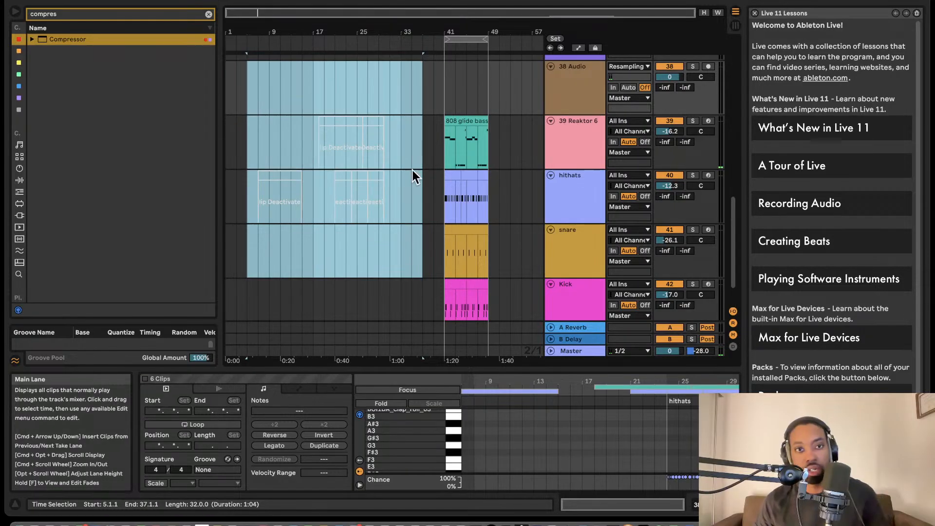
left_click(401, 172)
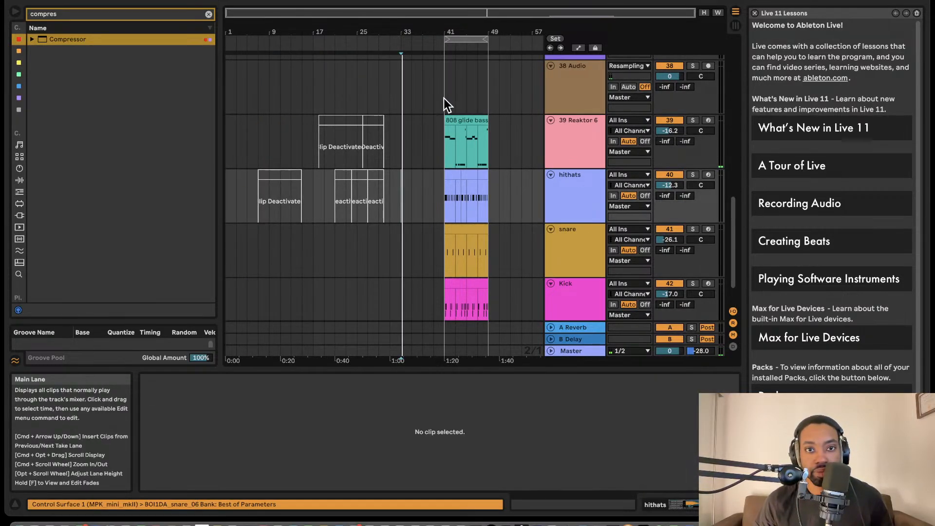
- Play the looped section from bar 41 and examine the 808, hithats, snare and kick clips up close
left_click(445, 98)
key("space")
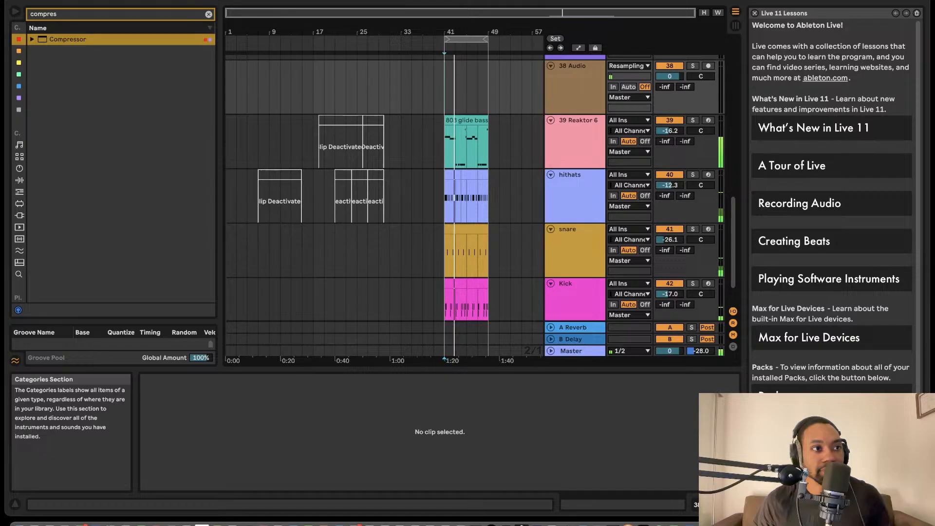
scroll(572, 266, "down", 2)
scroll(492, 218, "up", 5)
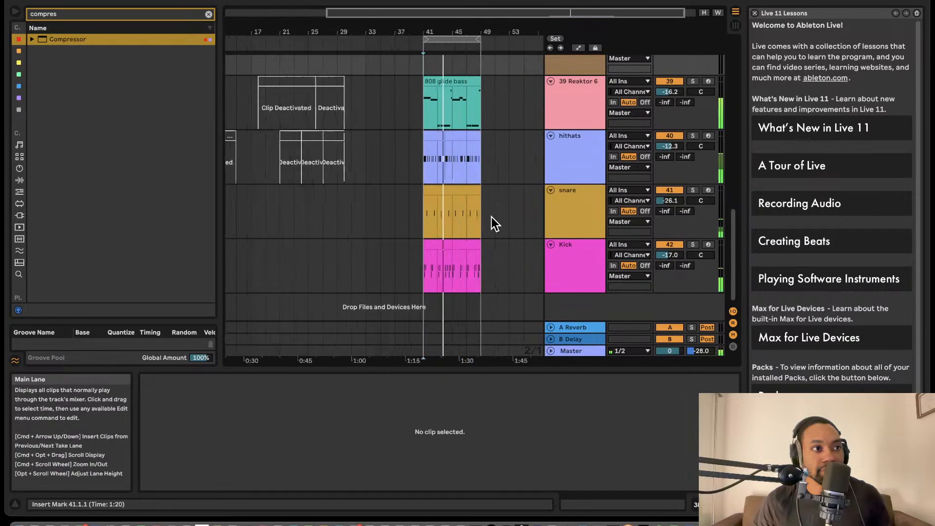
scroll(492, 218, "up", 2)
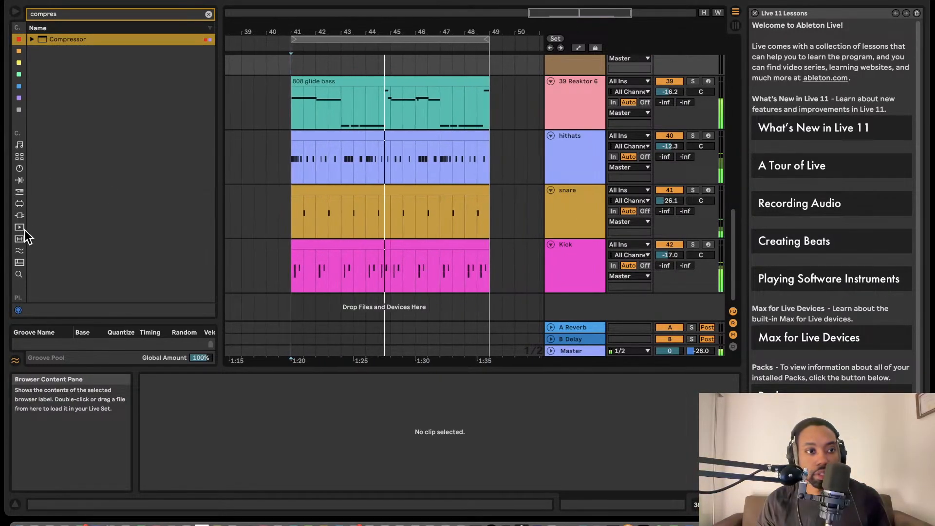
- Clear the browser search and search for "lead" sounds
left_click(209, 14)
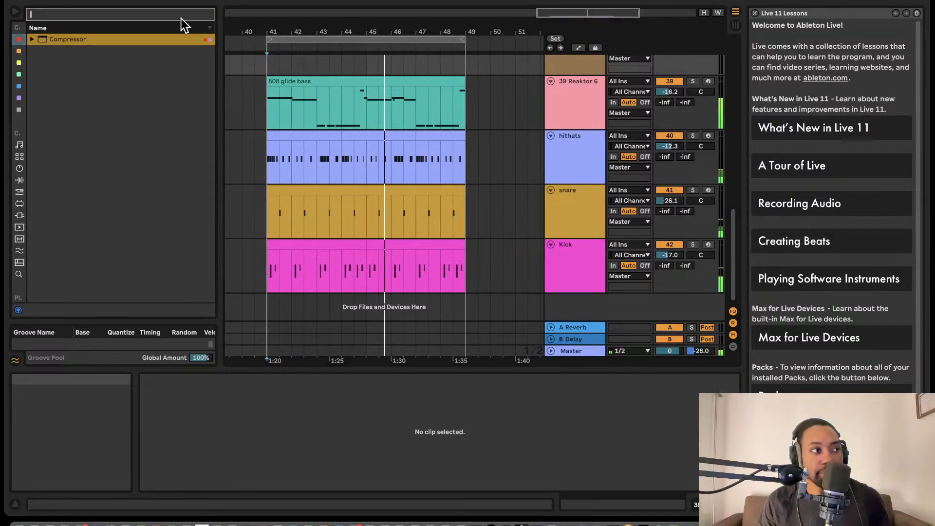
type("lead")
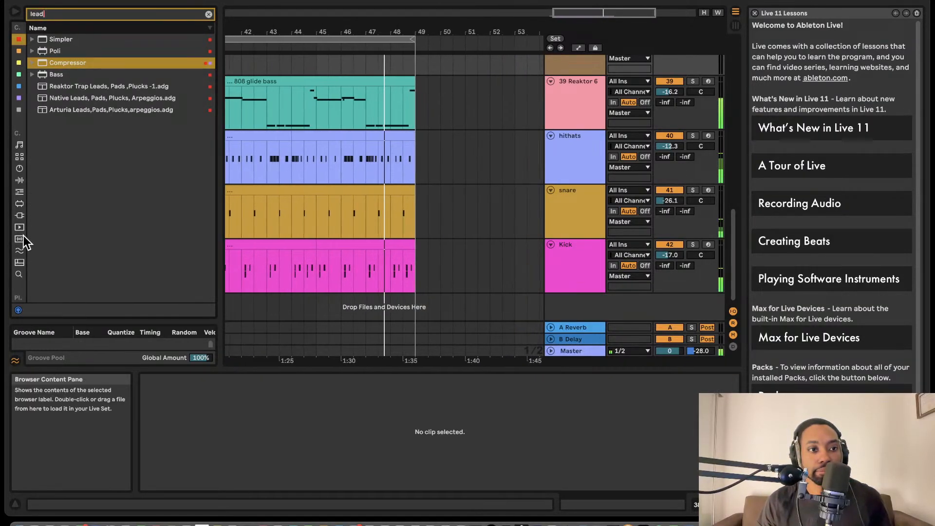
scroll(19, 223, "down", 2)
scroll(19, 223, "down", 3)
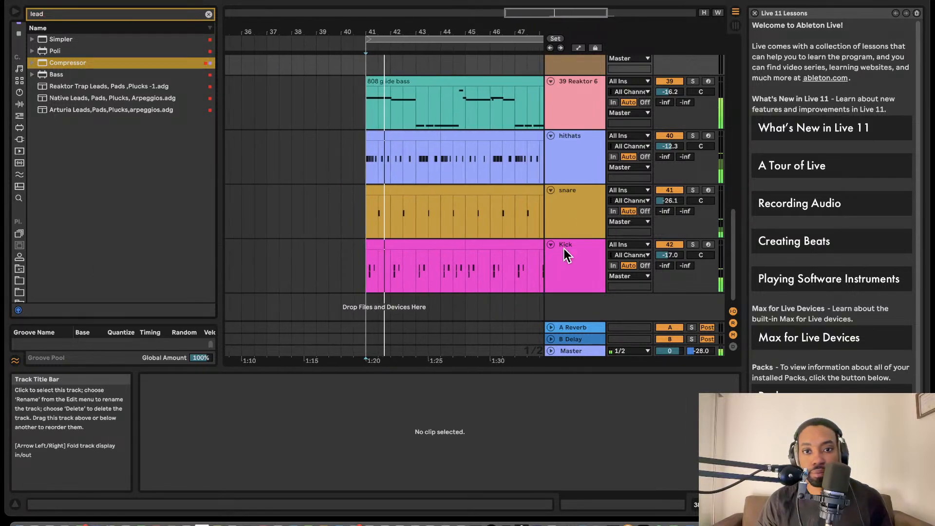
- Duplicate the Kick track and enlarge the note editor for the copied clip
left_click(565, 249)
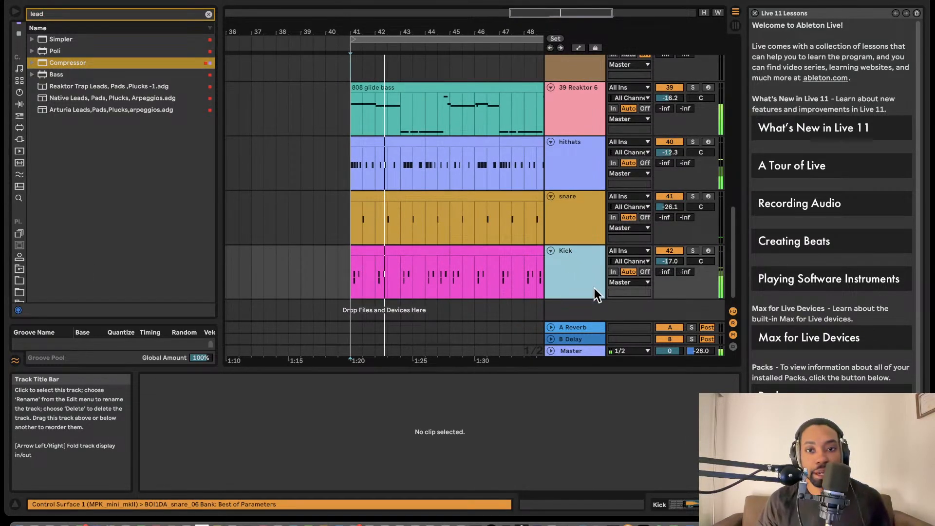
key("super+d")
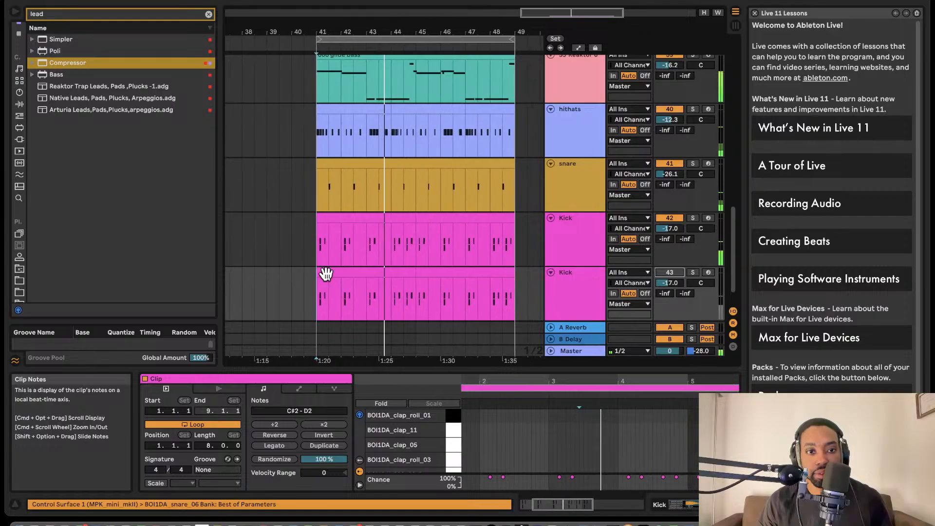
left_click_drag(325, 274, 414, 292)
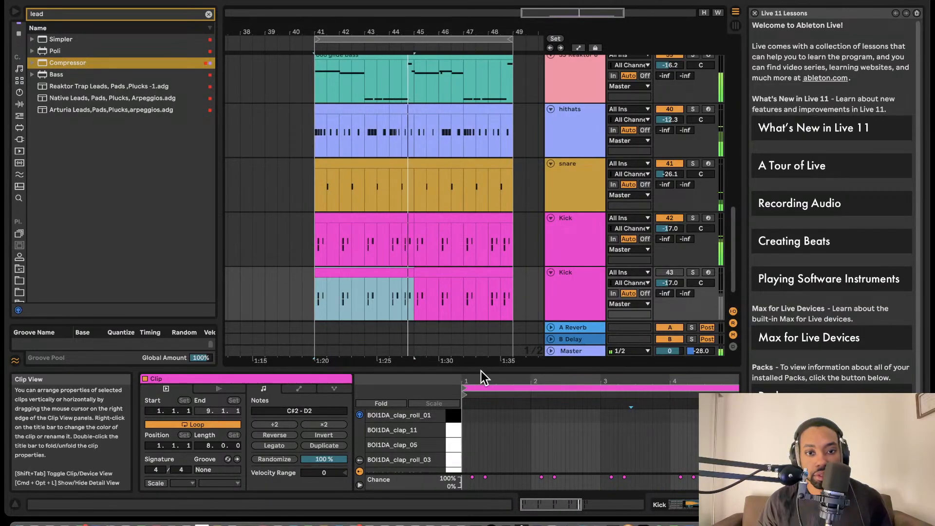
left_click_drag(481, 372, 492, 271)
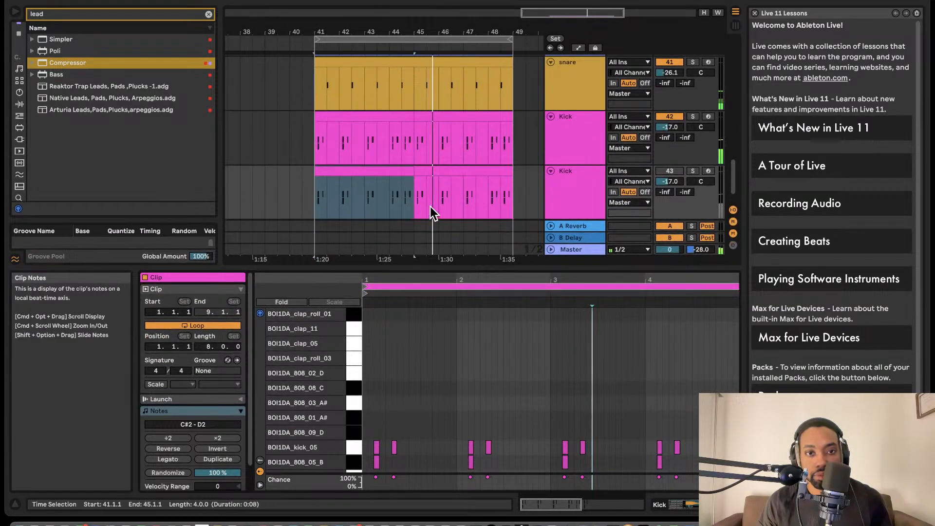
- Delete the kick and 808 notes following the first hit in the first four bars of the duplicated clip
scroll(360, 380, "down", 4)
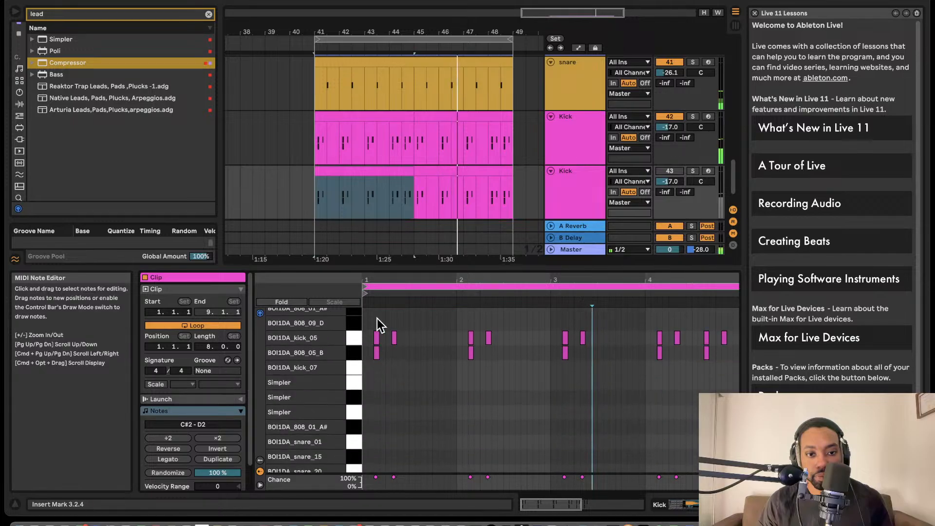
scroll(377, 319, "up", 1)
left_click_drag(377, 318, 728, 439)
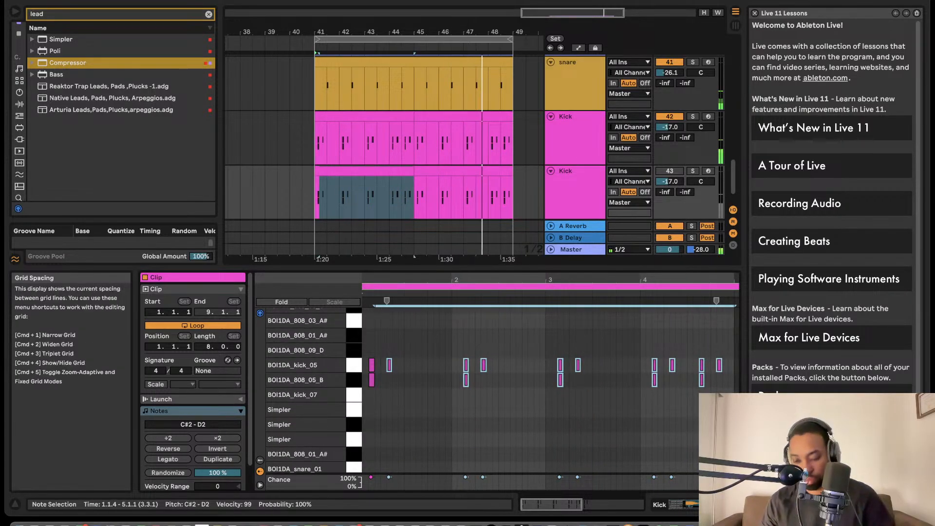
key("Delete")
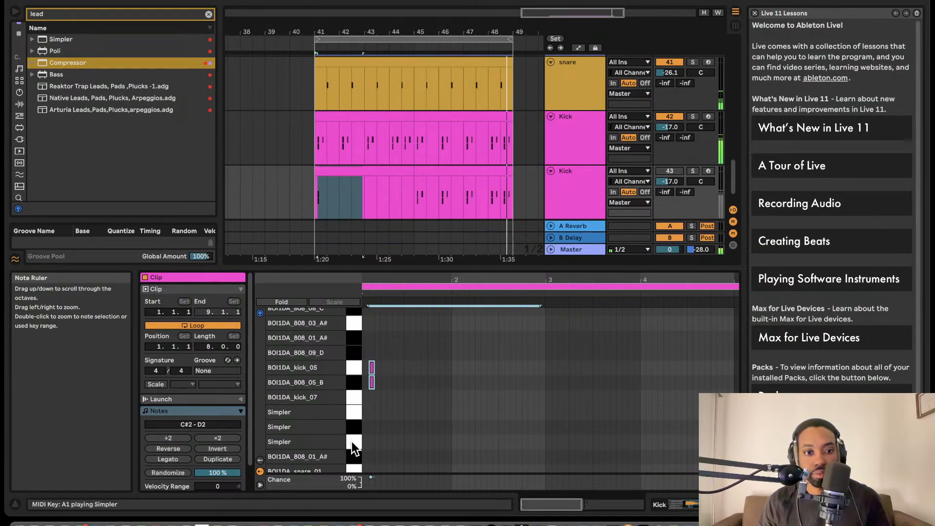
- Add a BOI1DA_snare_01 note at 1.1.3 in the duplicated clip and activate its track
scroll(353, 447, "down", 3)
left_click(374, 432)
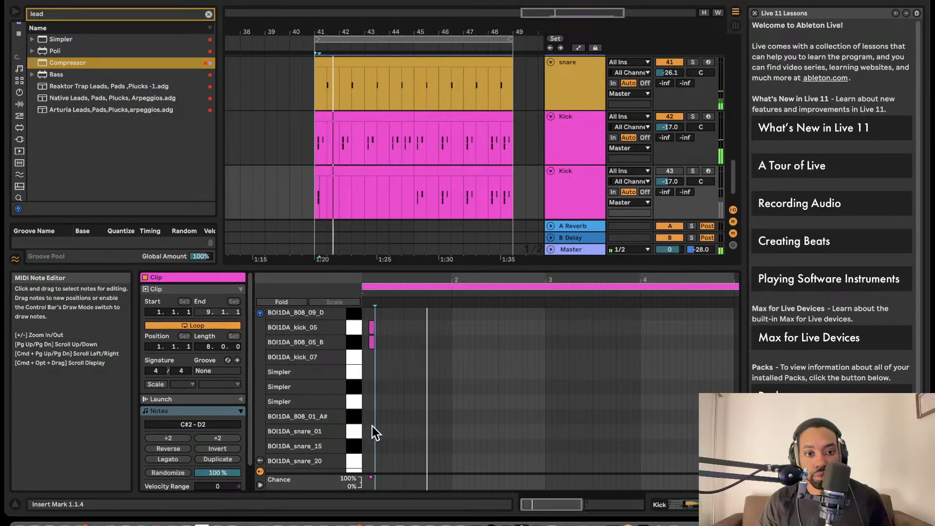
double_click(372, 426)
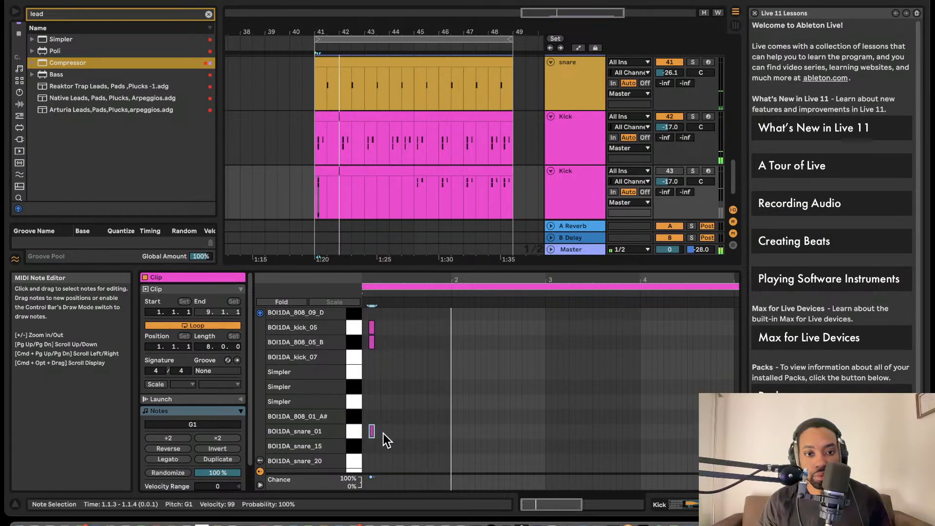
left_click(668, 169)
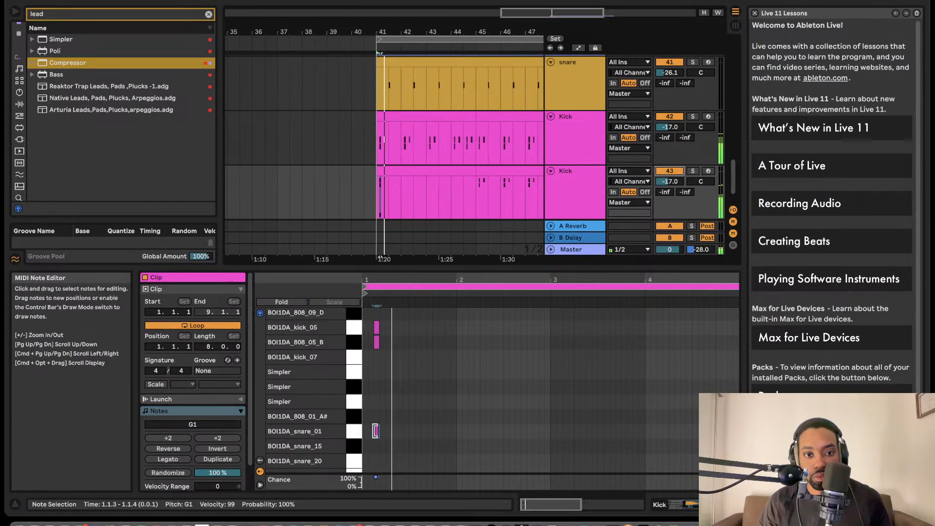
- Delete the remaining kick and 808 notes in bar 1, move the snare note to beat 3 and play it back
key("BackSpace")
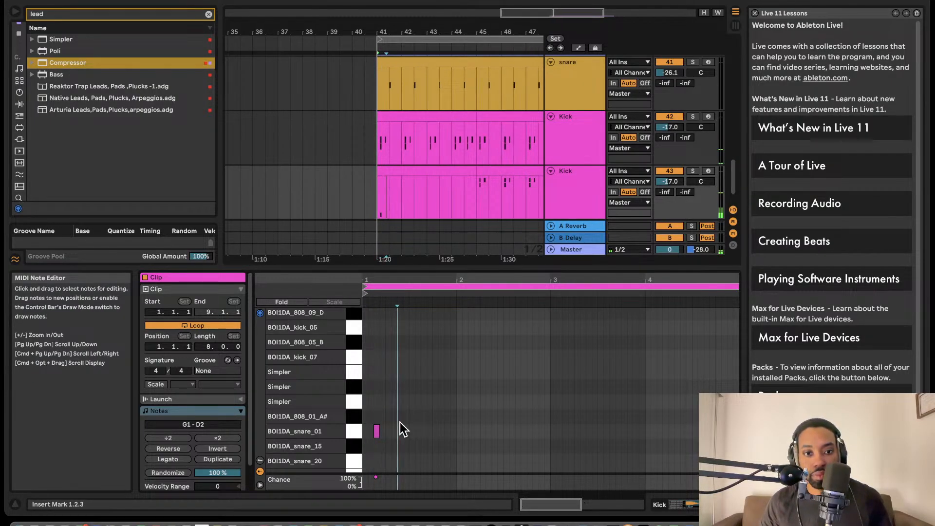
left_click_drag(378, 424, 394, 445)
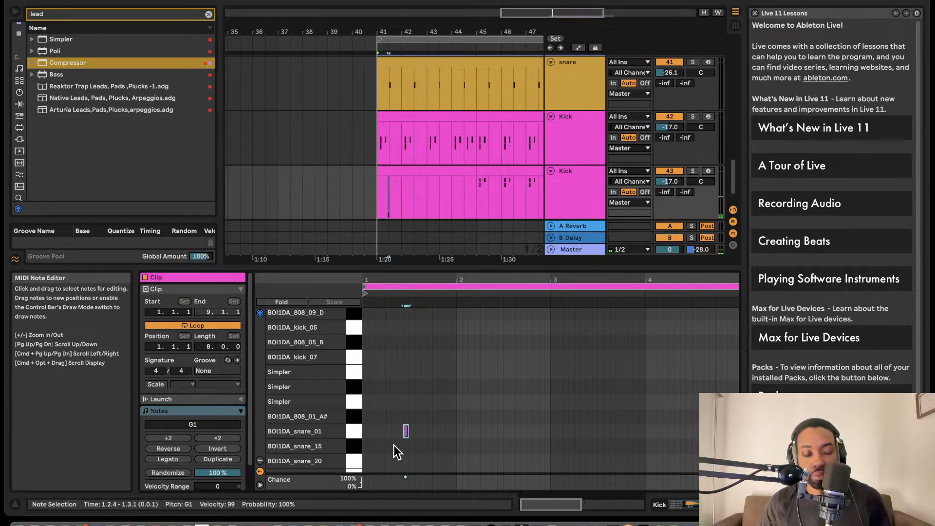
key("Left")
key("Left")
key("Left")
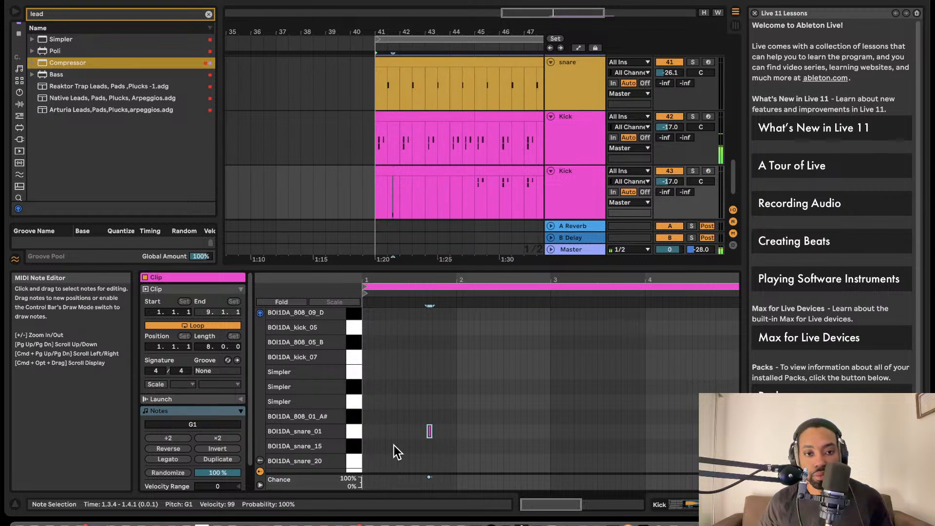
key("space")
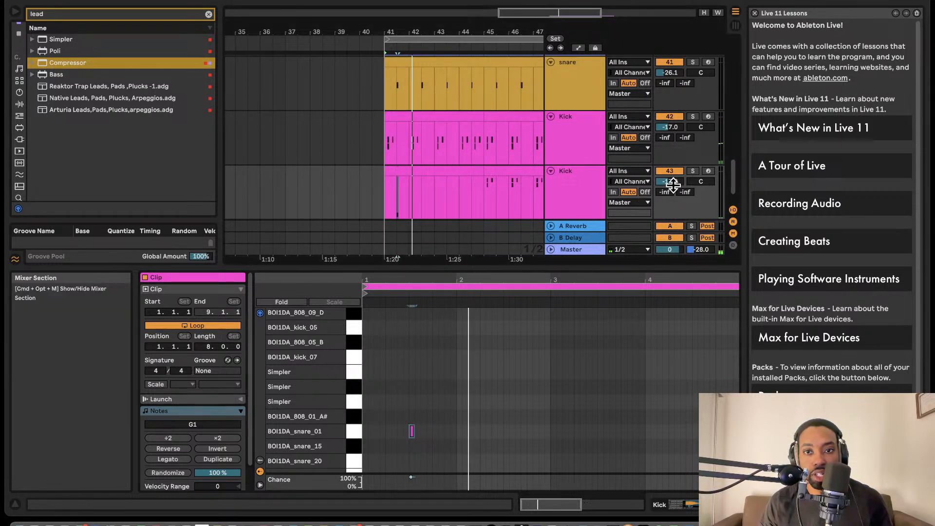
key("space")
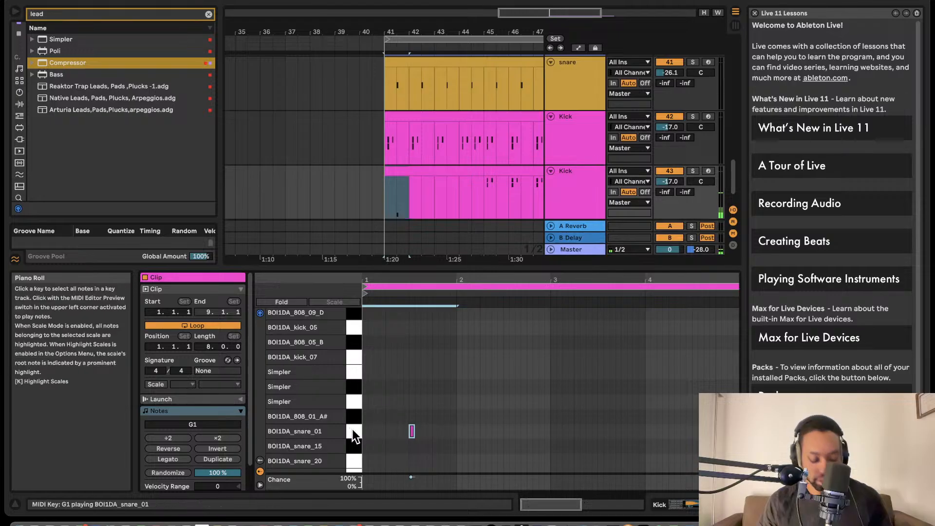
- Duplicate the one-bar snare pattern three times to fill bars 2 to 4 of the clip
key("super+d")
key("super+d")
key("super+d")
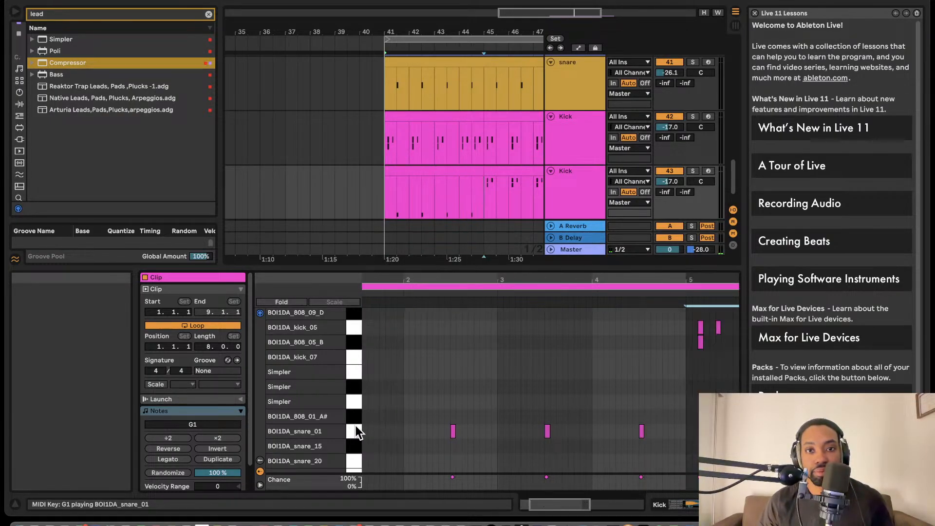
- Undo the snare repeats that extend past bar 4 of the clip
scroll(358, 428, "right", 3)
scroll(433, 209, "right", 5)
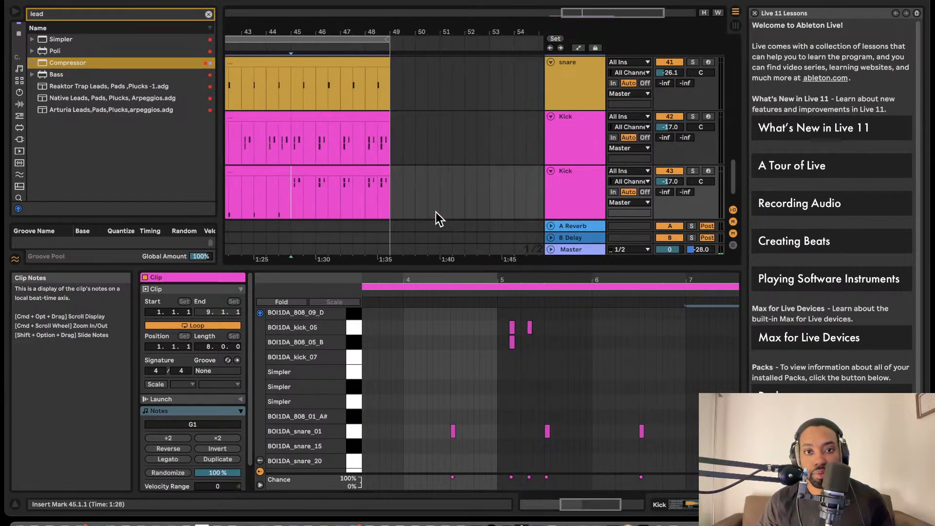
key("super+z")
key("super+z")
key("super+z")
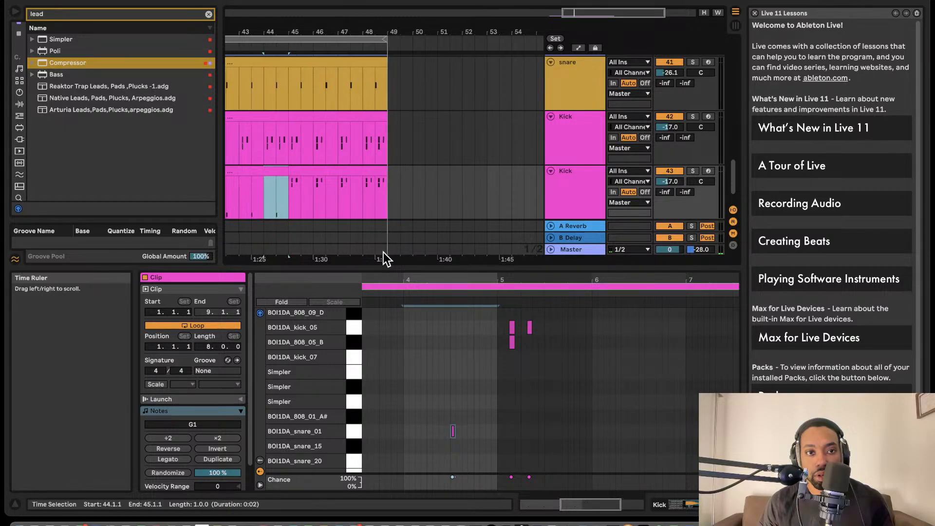
- Duplicate the four-bar snare section to fill bars 45 to 49 and start playback
scroll(361, 219, "left", 4)
left_click(327, 174)
key("super+d")
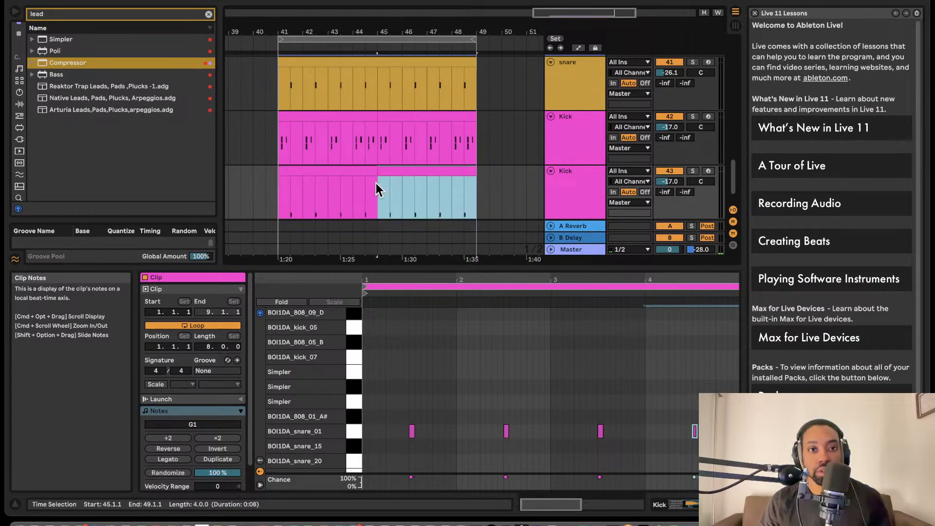
key("space")
- Rename the duplicated Kick track as Snare
double_click(566, 172)
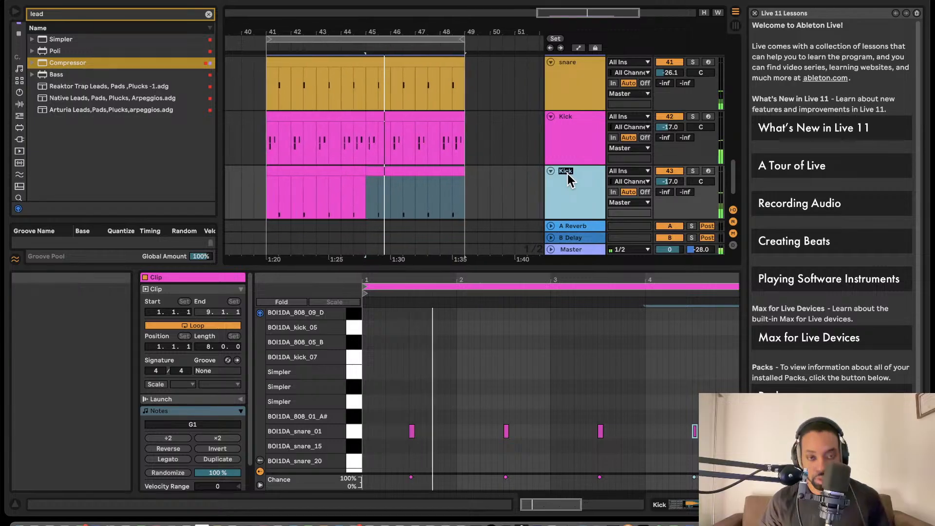
type("Snare")
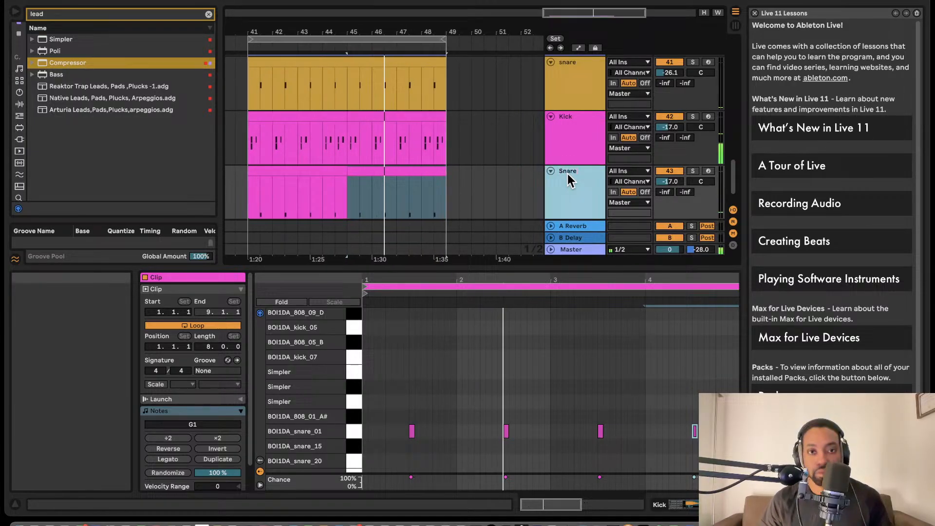
left_click(519, 190)
scroll(516, 185, "left", 1)
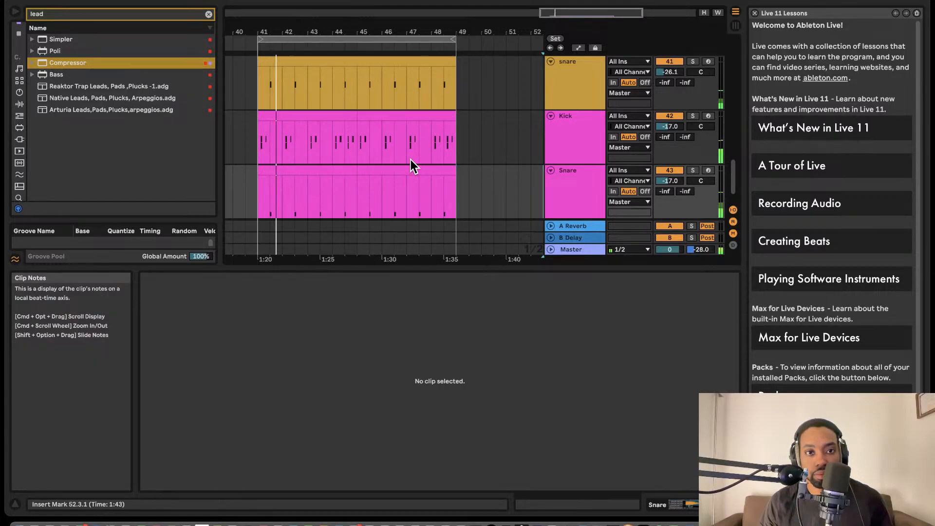
- Lower the volume of the new Snare track to -22.5 dB while the loop plays
scroll(410, 160, "up", 2)
scroll(410, 159, "down", 2)
scroll(411, 159, "up", 3)
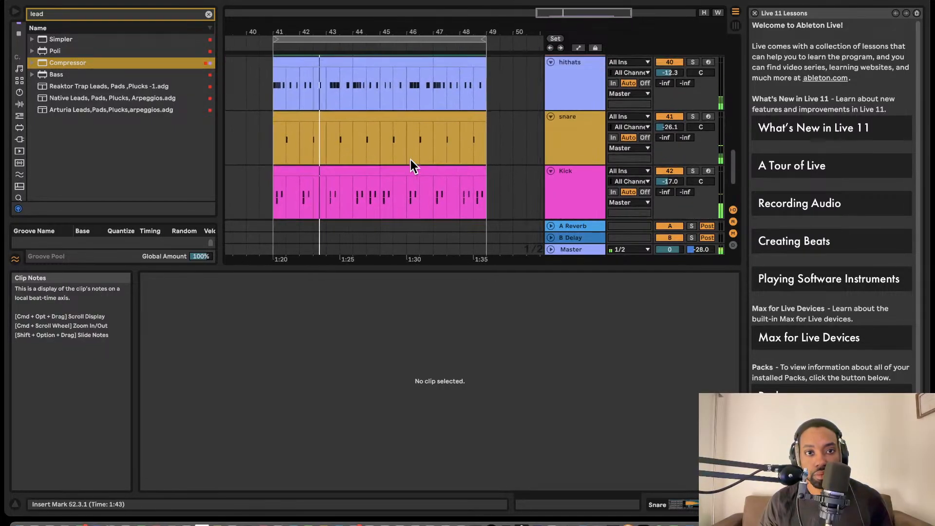
scroll(411, 159, "down", 2)
scroll(411, 159, "down", 1)
left_click_drag(670, 193, 670, 196)
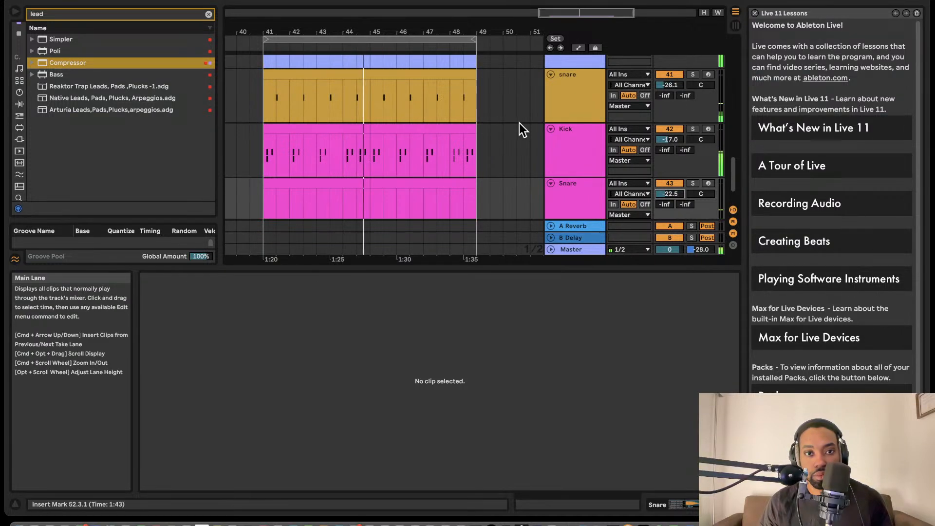
scroll(520, 123, "down", 3)
scroll(476, 116, "left", 2)
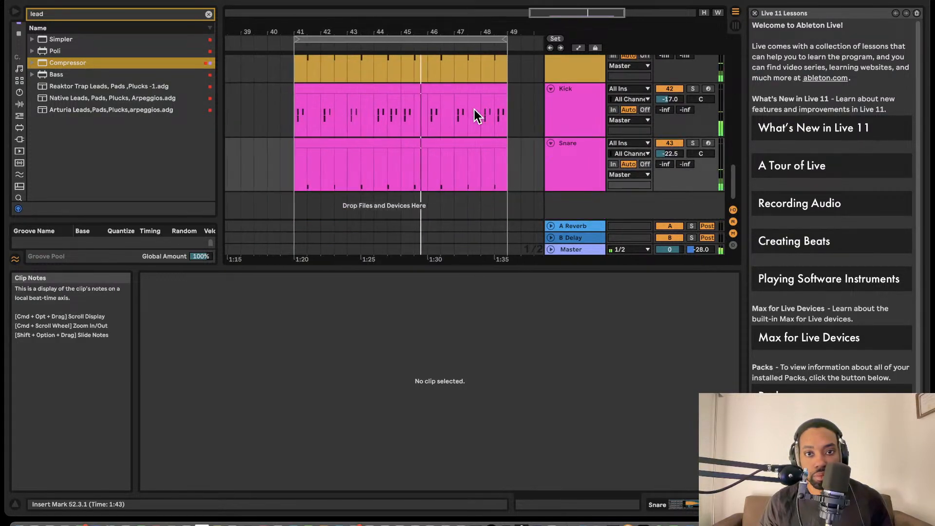
scroll(480, 112, "up", 6)
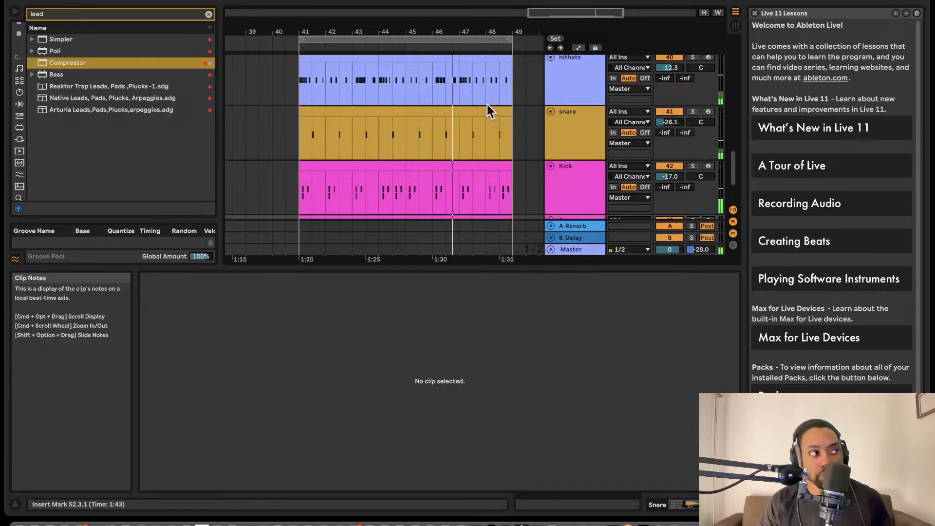
scroll(309, 13, "right", 3)
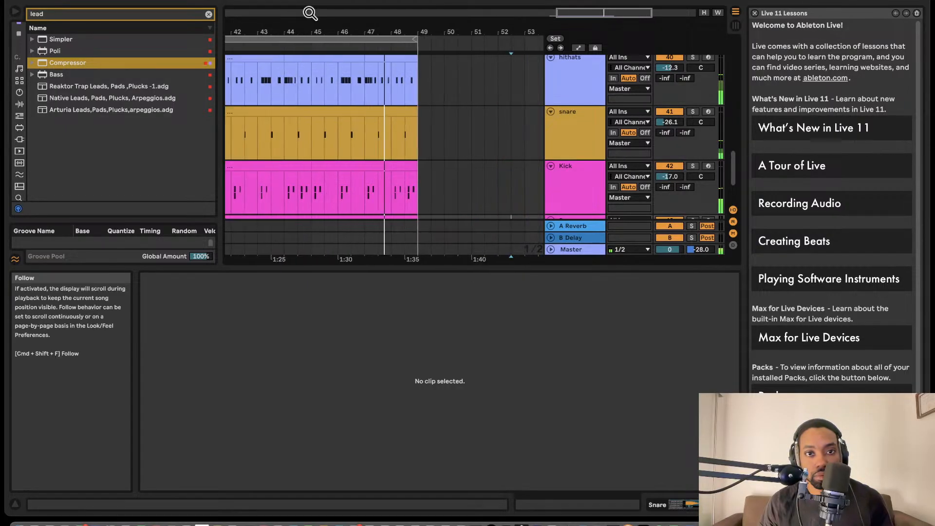
scroll(381, 81, "down", 2)
scroll(390, 81, "left", 2)
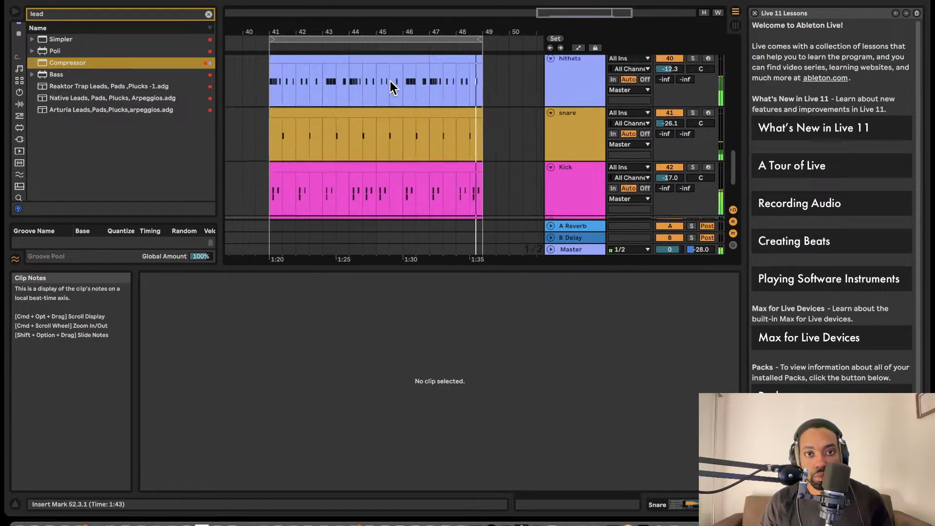
scroll(391, 78, "up", 3)
scroll(391, 70, "down", 1)
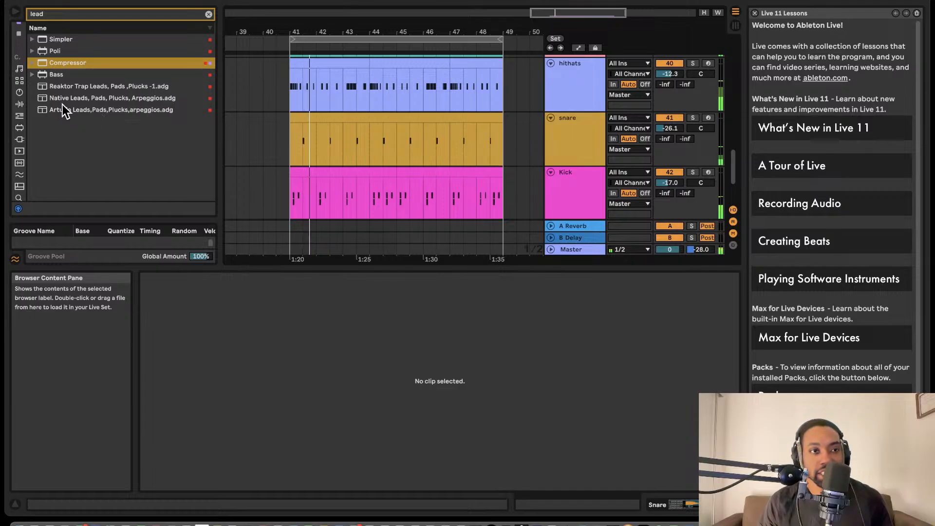
- Search the browser's plug-ins and drums for "pad" and expand the Drum Hits and FX Hit results
left_click(19, 140)
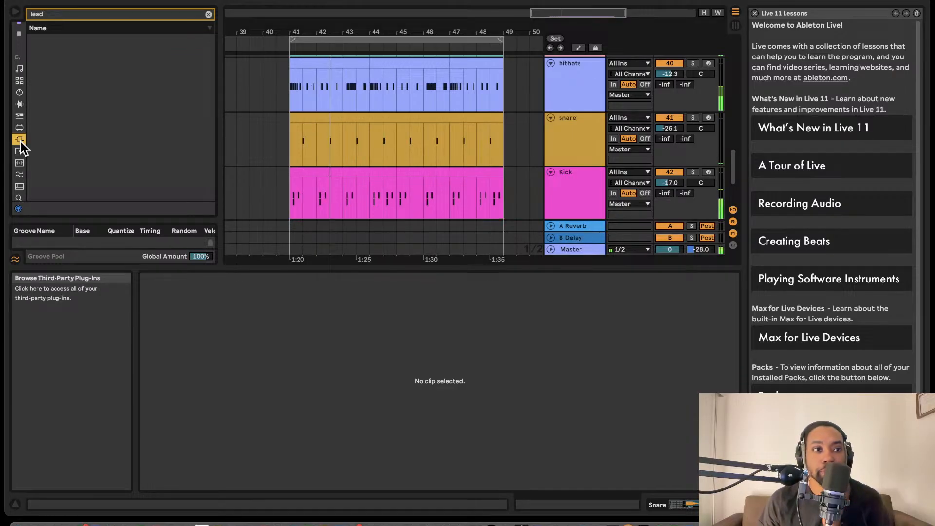
left_click(71, 16)
type("pad")
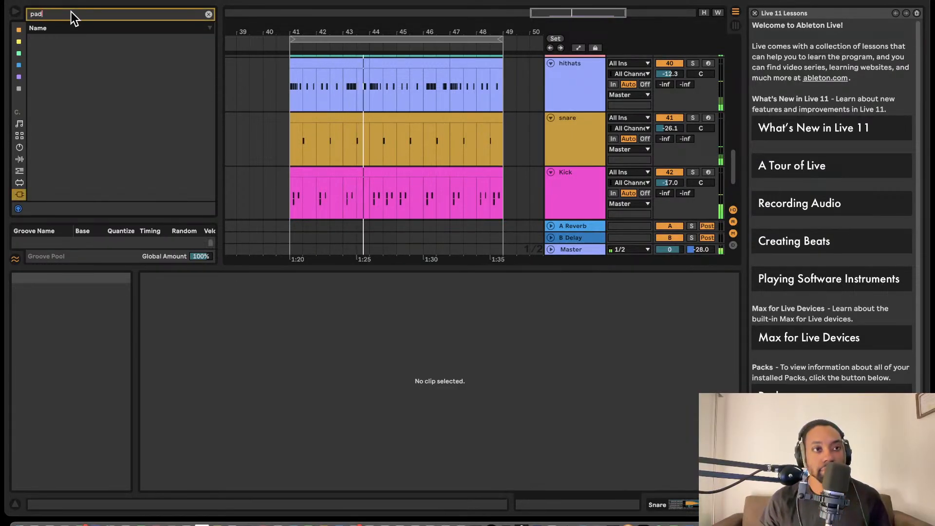
left_click(19, 135)
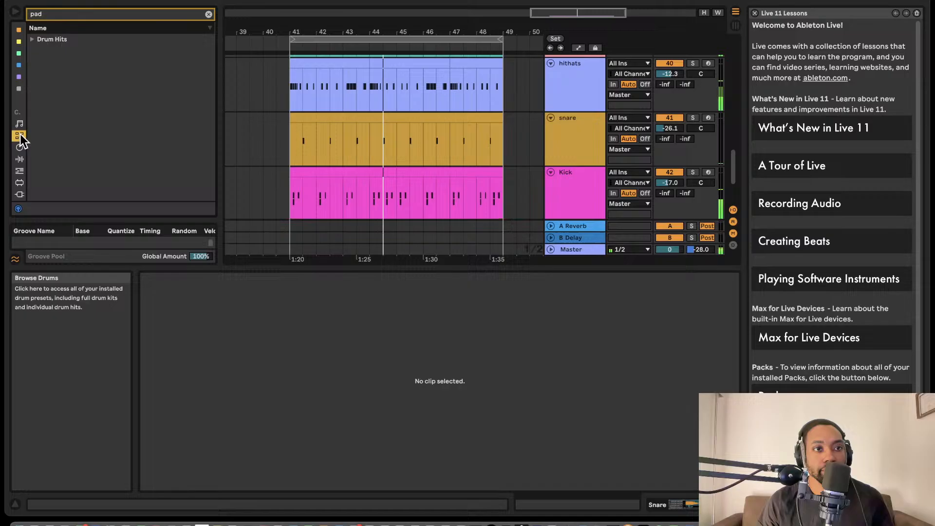
left_click(36, 41)
left_click(41, 60)
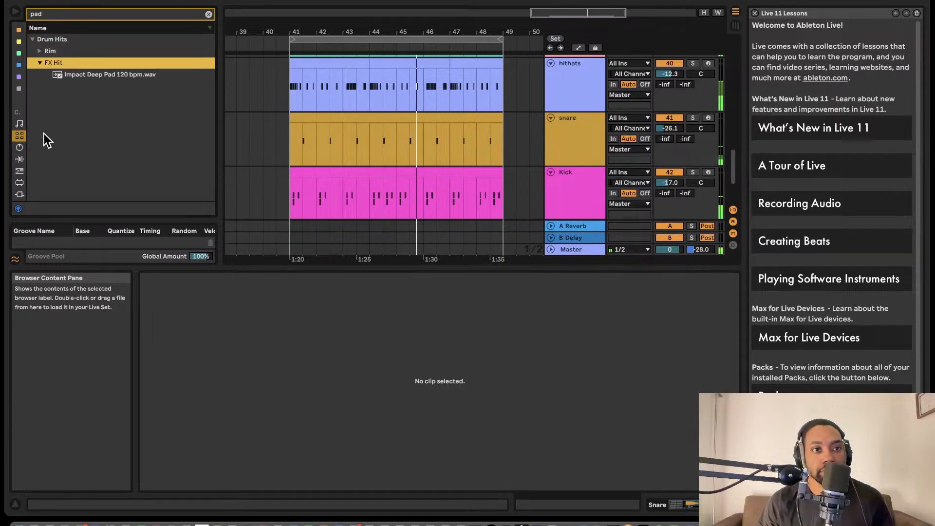
scroll(431, 100, "down", 3)
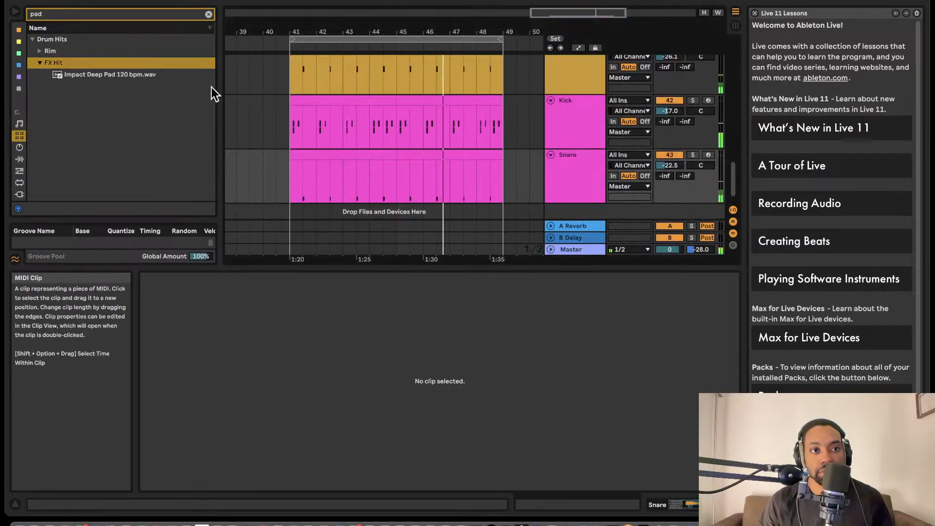
scroll(332, 89, "down", 2)
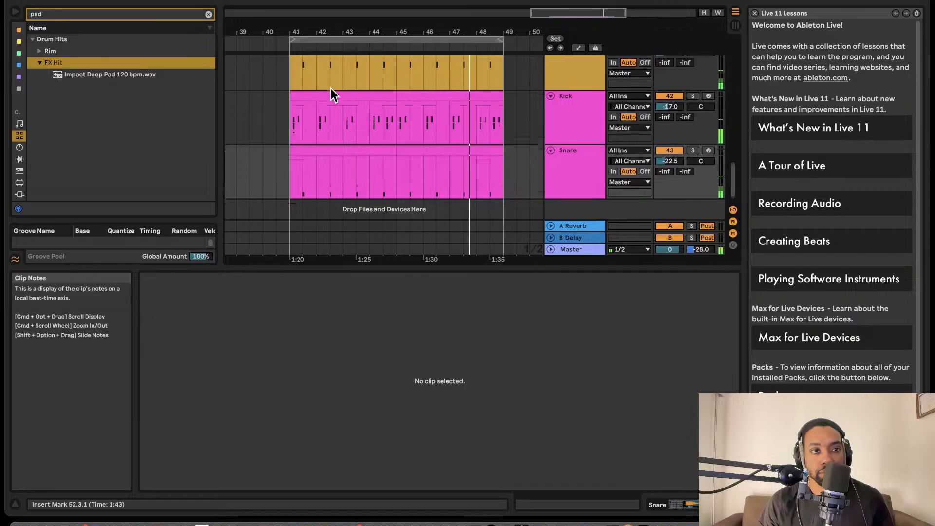
- Check the clips category, clear the "pad" search, and browse the drums, sounds and plug-ins categories for a pad sound
left_click(19, 181)
scroll(25, 178, "down", 3)
left_click(19, 140)
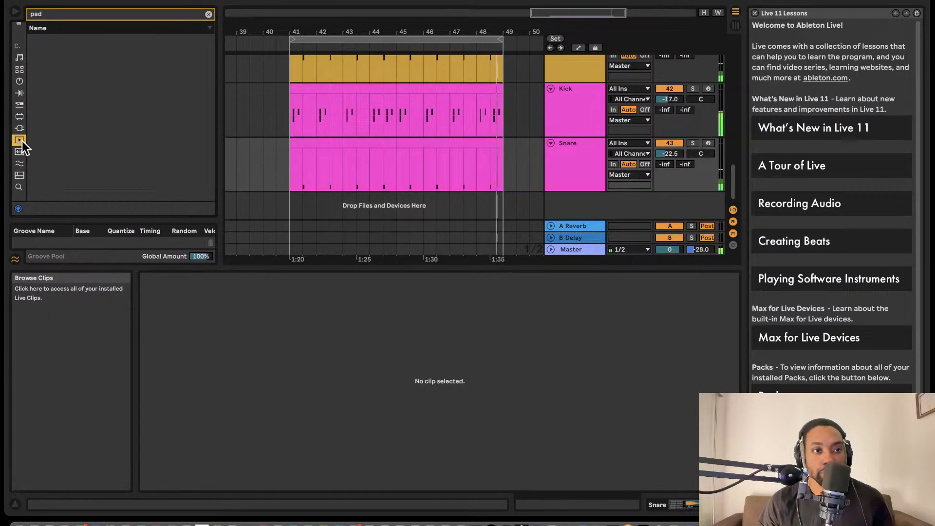
left_click(209, 15)
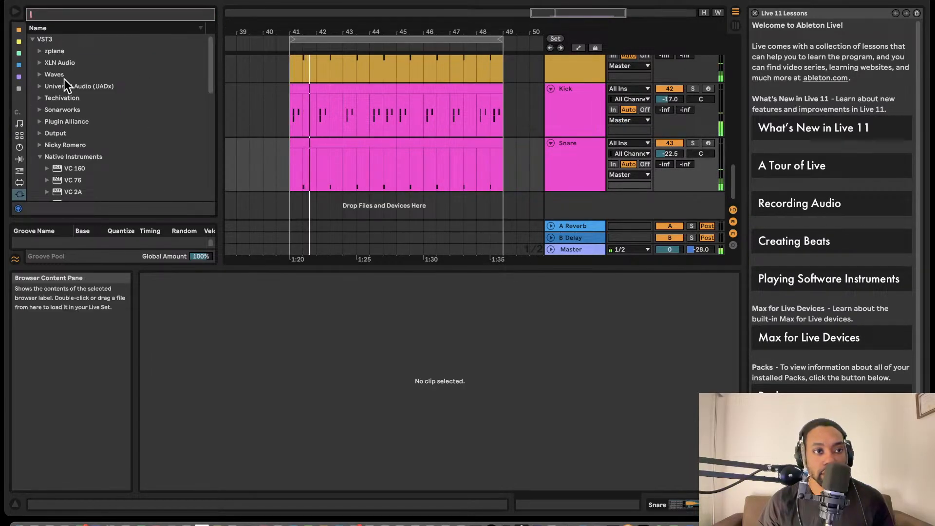
scroll(15, 72, "up", 1)
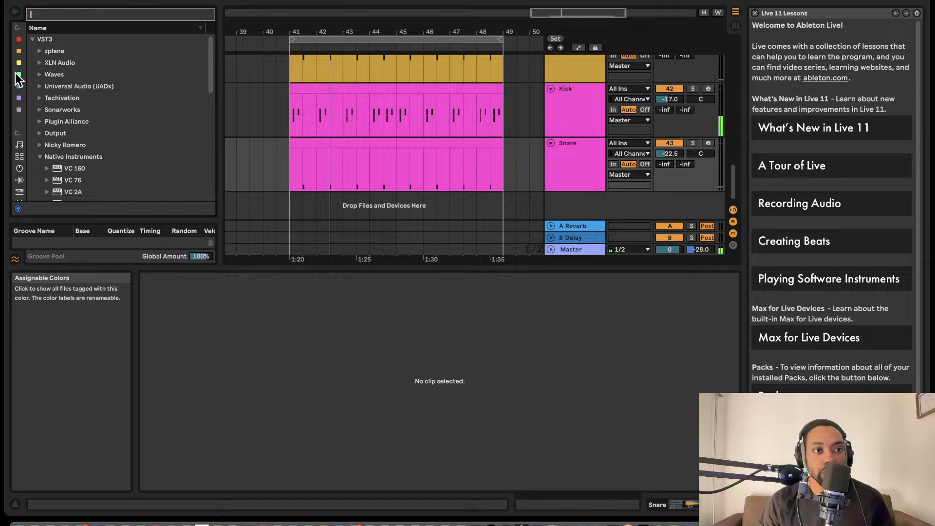
left_click(17, 160)
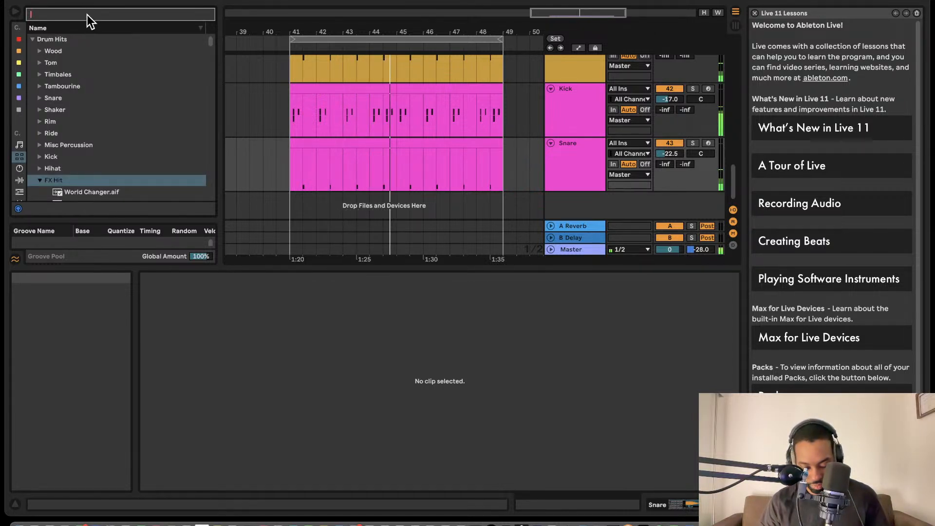
left_click(19, 145)
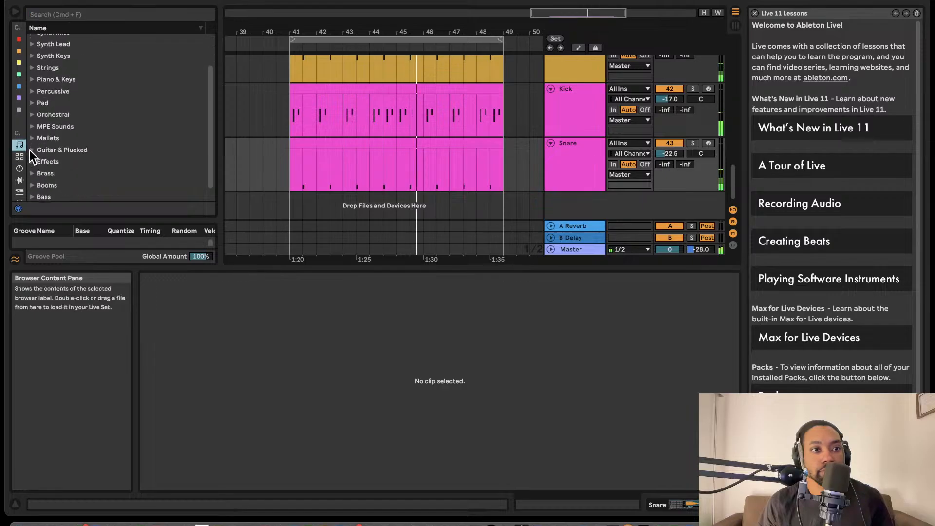
scroll(19, 155, "down", 4)
left_click(20, 126)
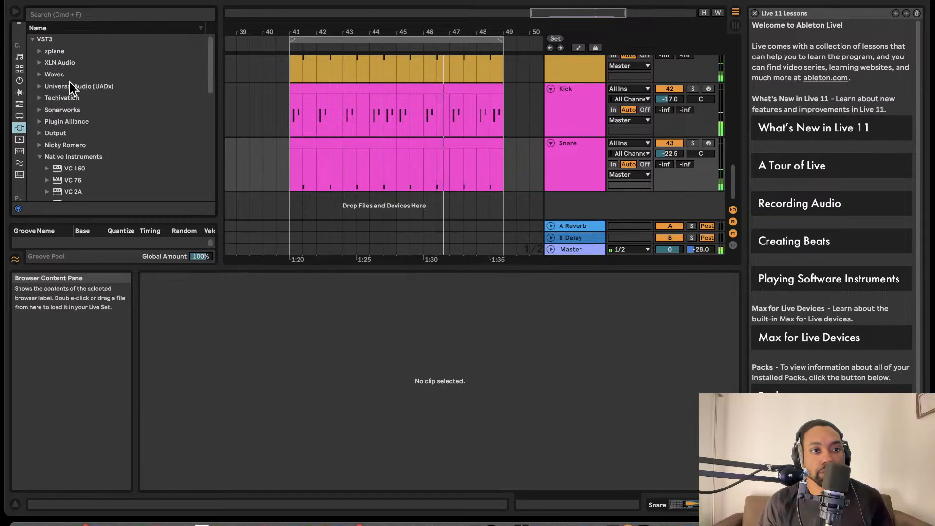
- Look through the VST3 vendor folders for an instrument, including Output, XLN Audio, Waves and Universal Audio
scroll(68, 95, "down", 3)
scroll(69, 95, "up", 3)
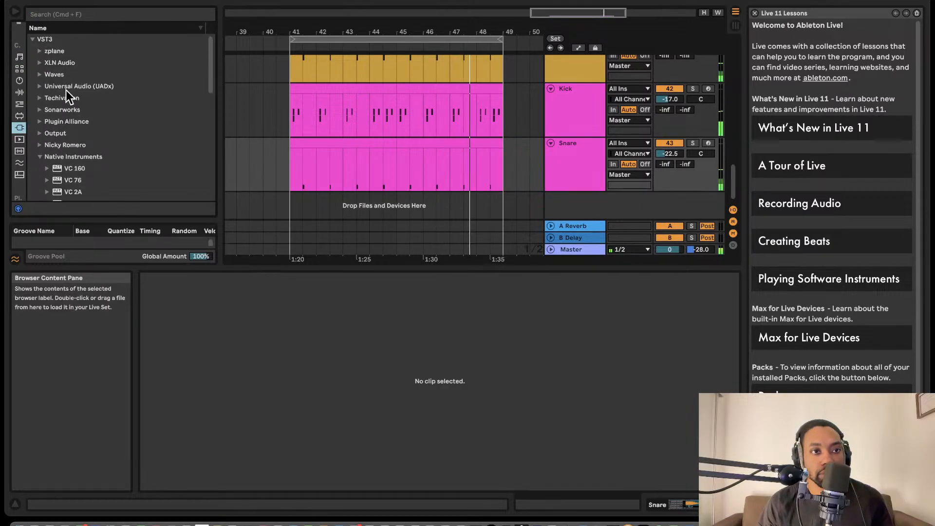
left_click(41, 134)
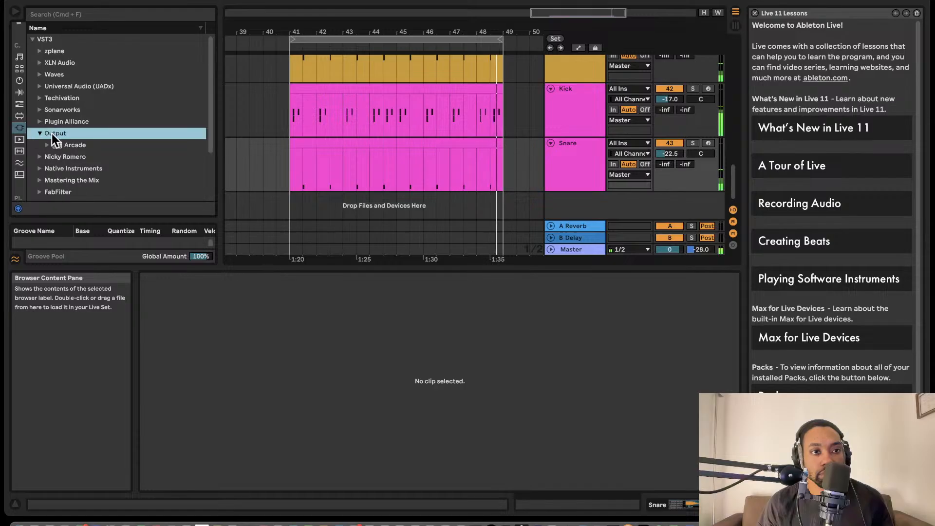
scroll(55, 126, "down", 5)
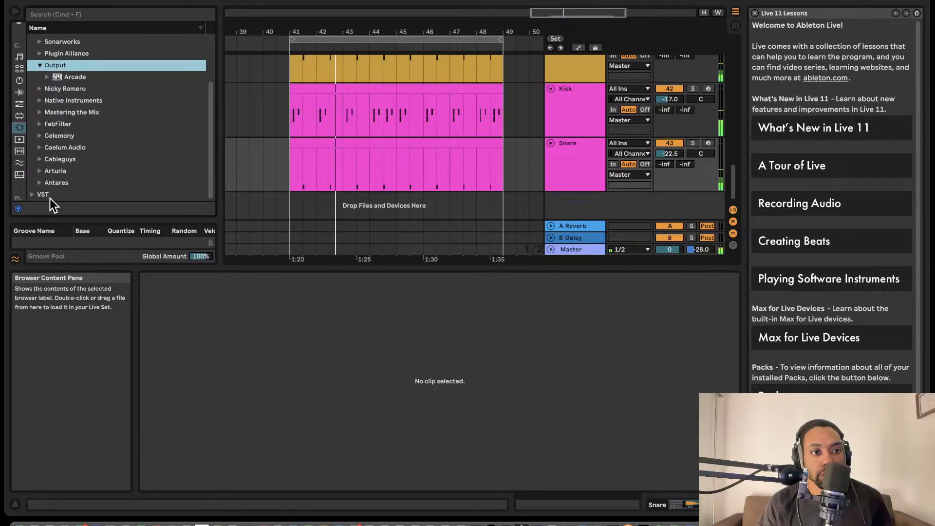
scroll(59, 116, "up", 5)
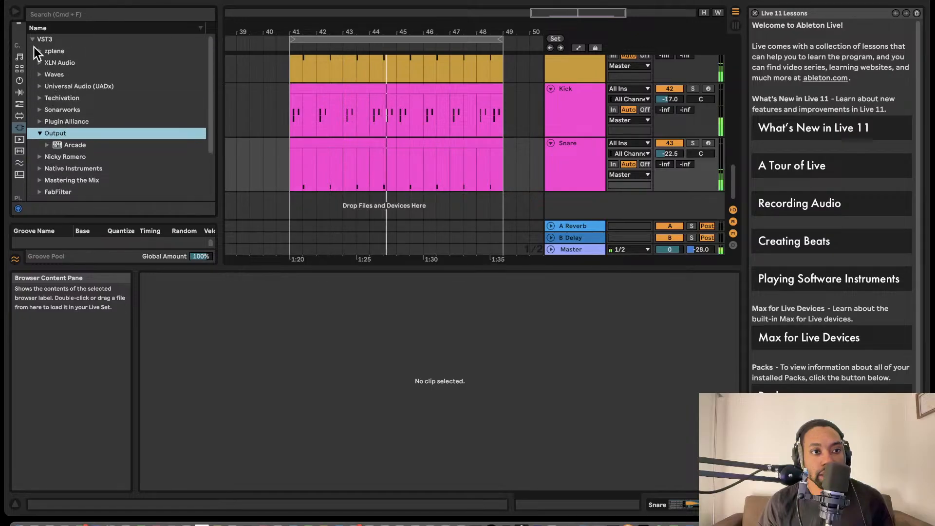
left_click(39, 51)
left_click(41, 74)
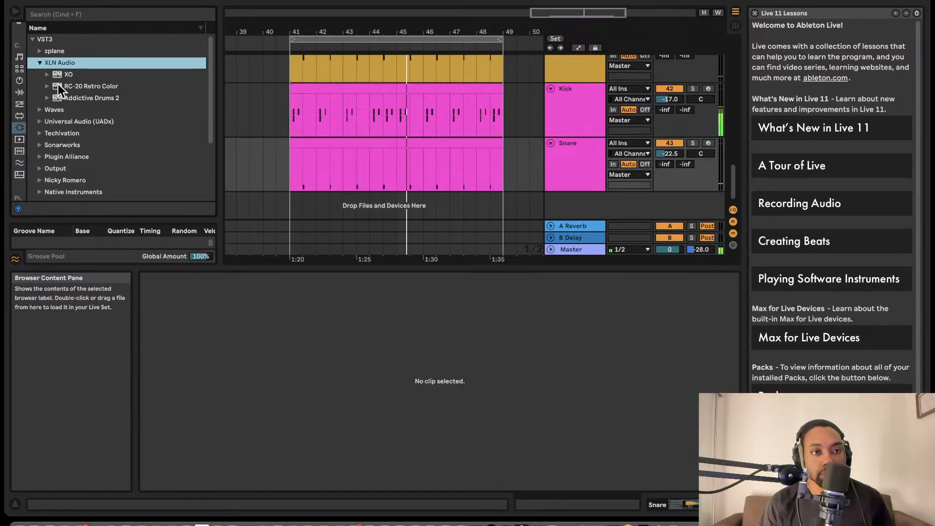
left_click(41, 110)
scroll(57, 112, "down", 3)
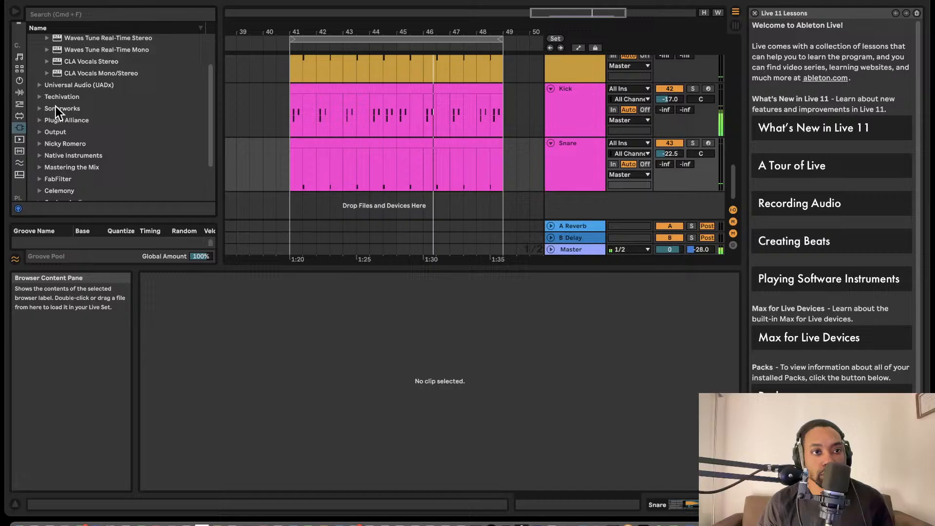
left_click(40, 86)
scroll(59, 100, "down", 1)
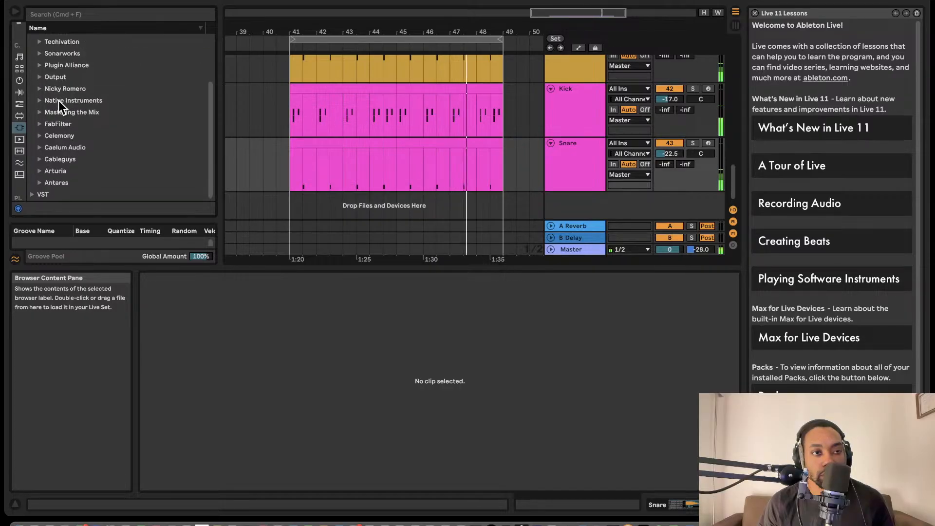
scroll(56, 168, "up", 1)
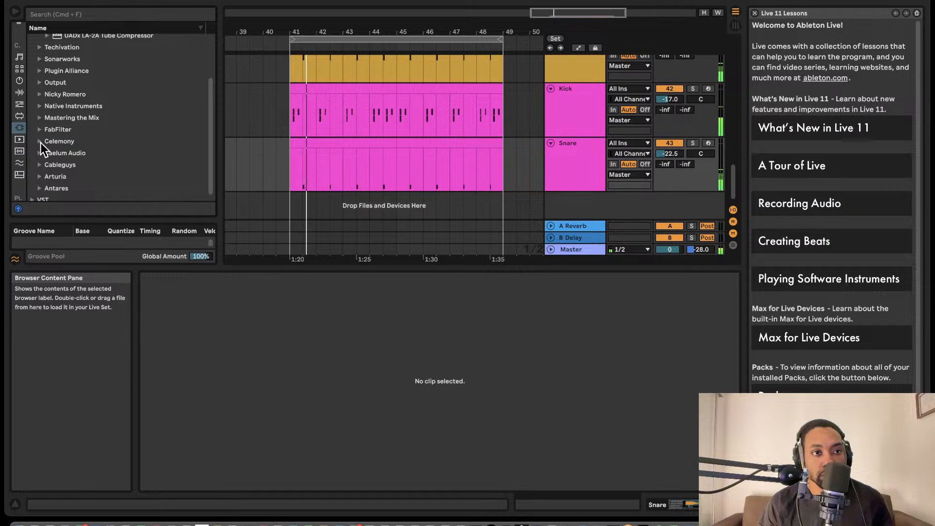
scroll(42, 101, "up", 4)
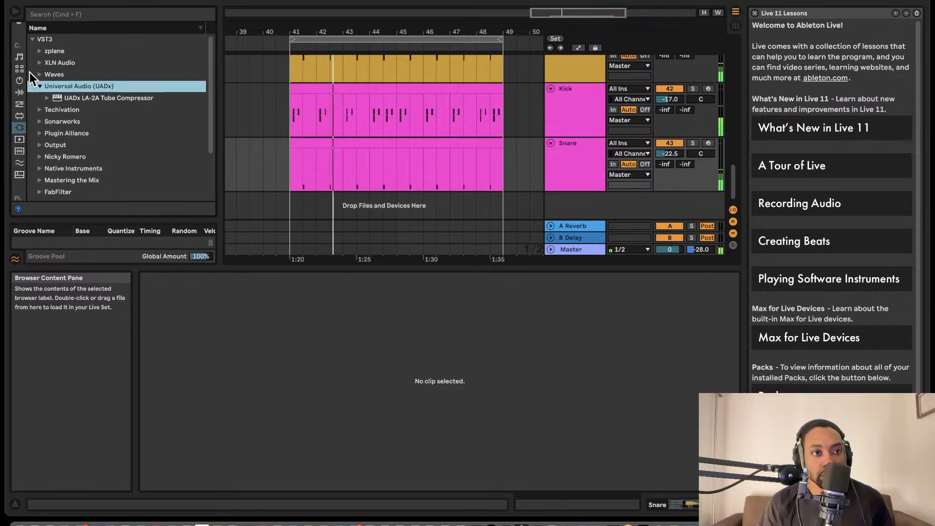
- Collapse the VST3 folder and look through the Utility plug-ins in the VST folder
left_click(32, 40)
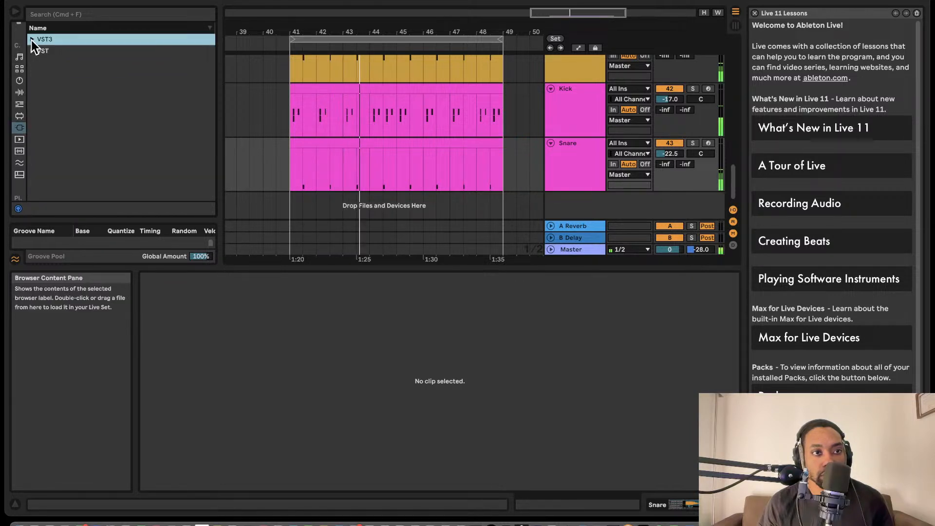
left_click(32, 51)
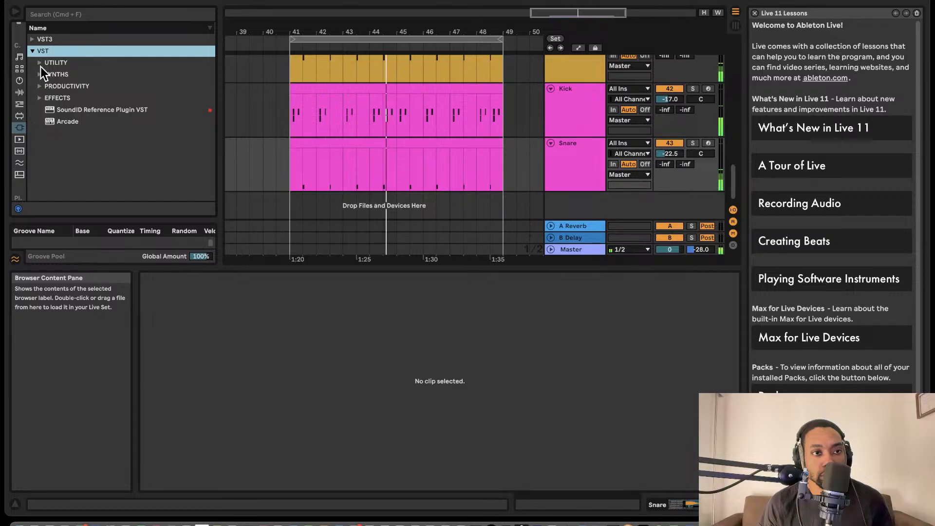
left_click(40, 64)
scroll(117, 122, "down", 3)
scroll(121, 126, "down", 5)
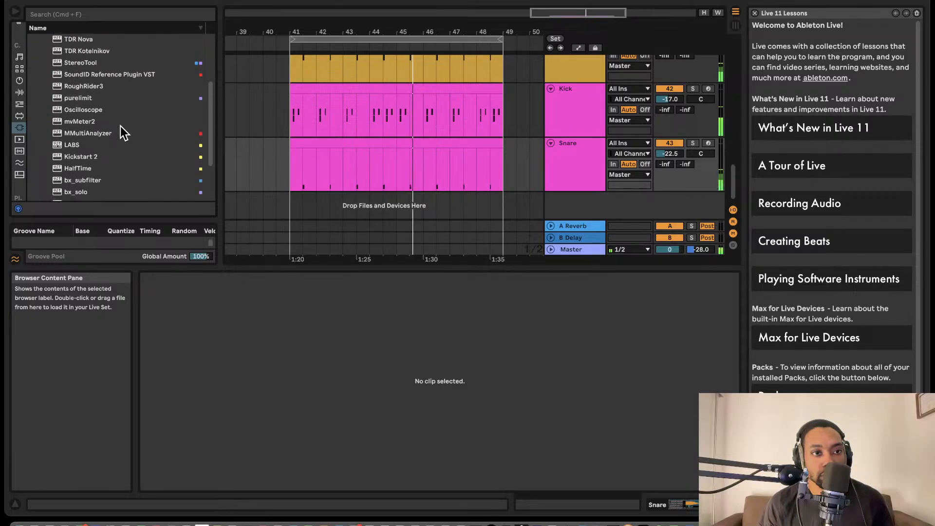
scroll(121, 125, "up", 5)
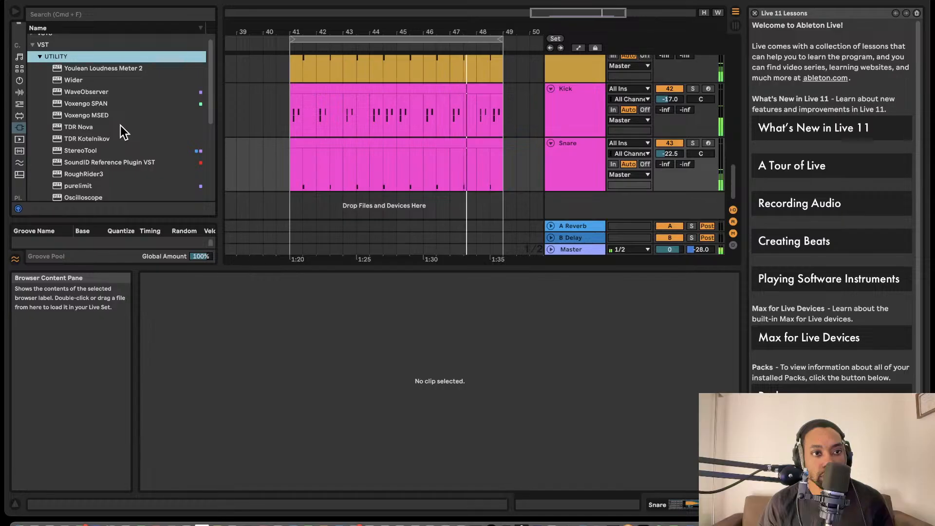
scroll(121, 124, "down", 6)
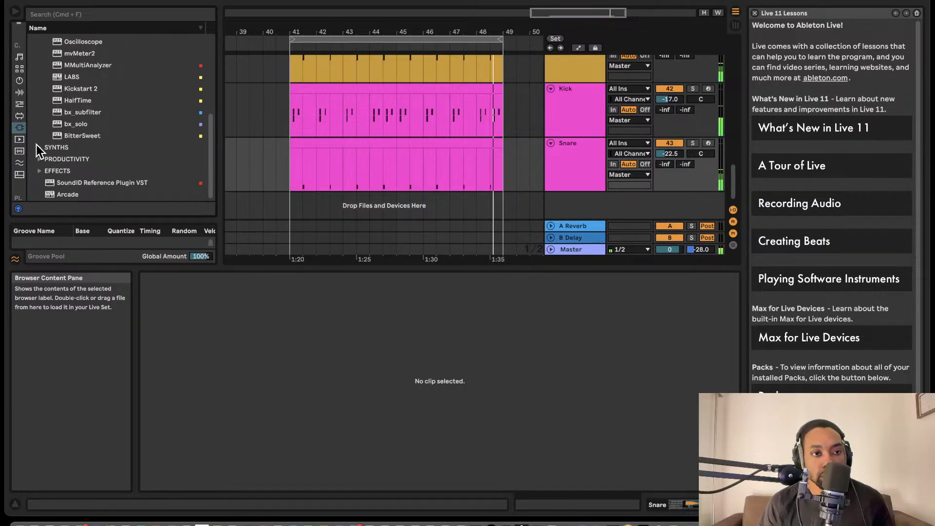
- Load Serum from the VST synths onto a new track below the Snare track, unfold it and lower its volume to -7.4 dB
left_click(37, 146)
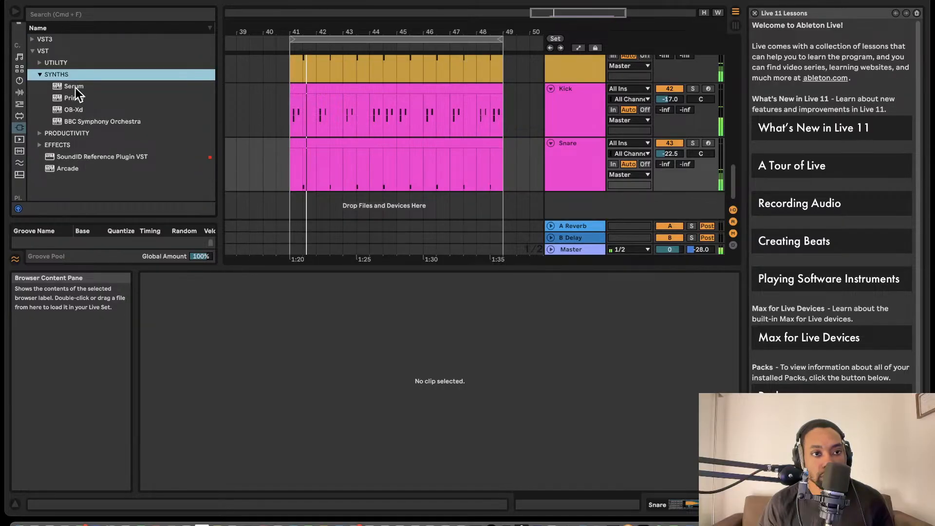
left_click_drag(74, 88, 608, 222)
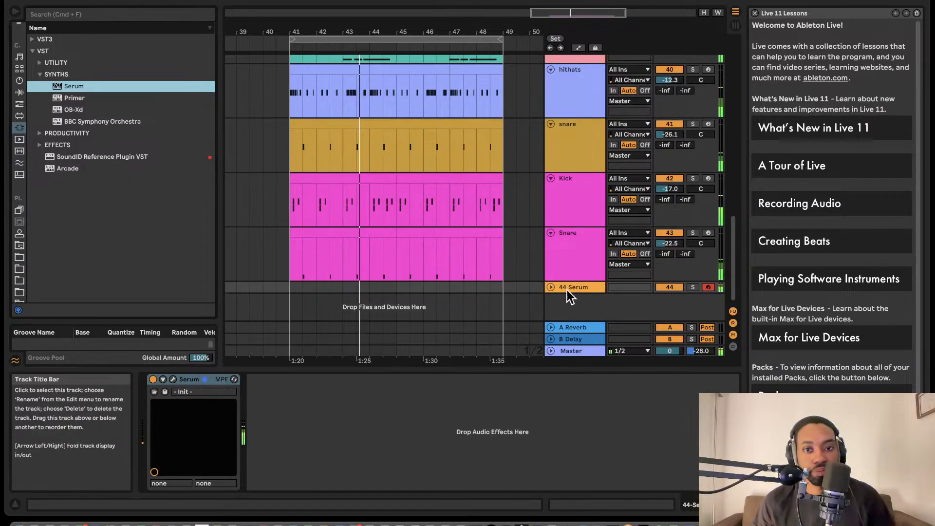
left_click(551, 287)
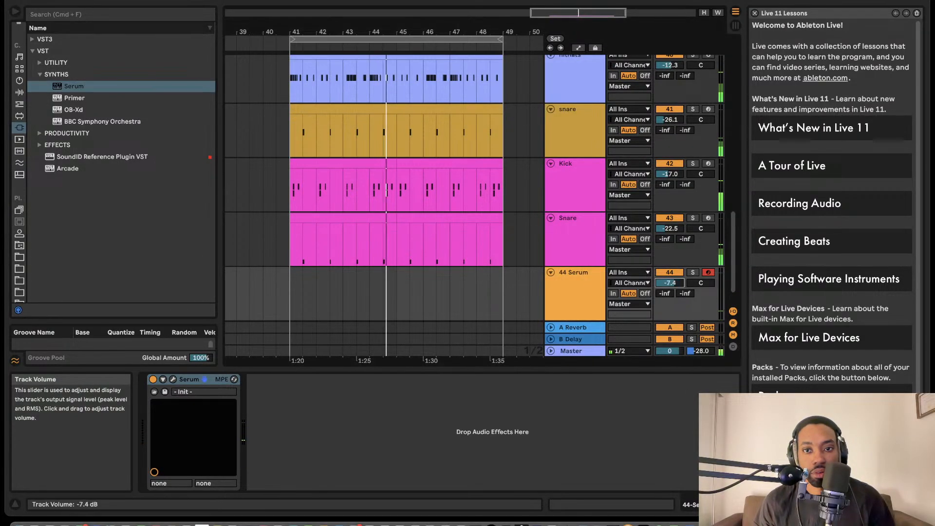
- Open the Serum plug-in window and load the pad preset PD Ethereal Compass [LT]
left_click(173, 379)
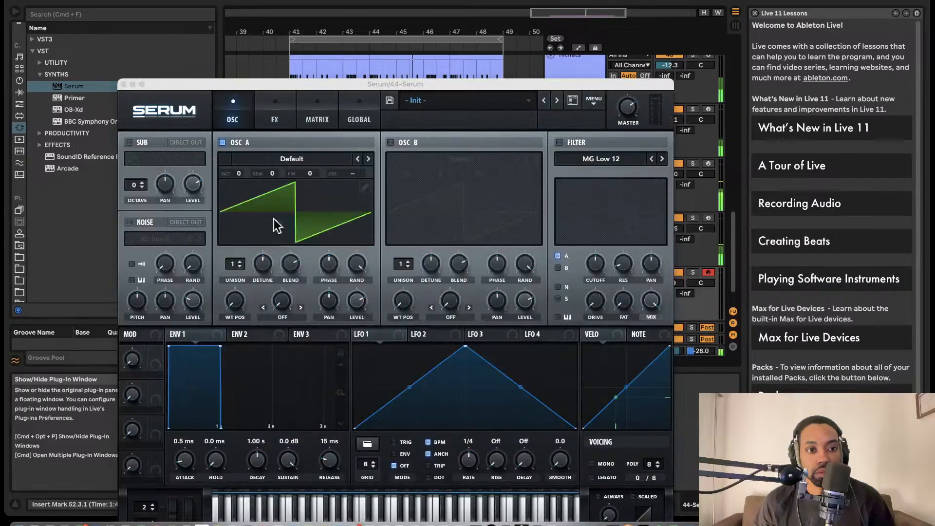
left_click(442, 100)
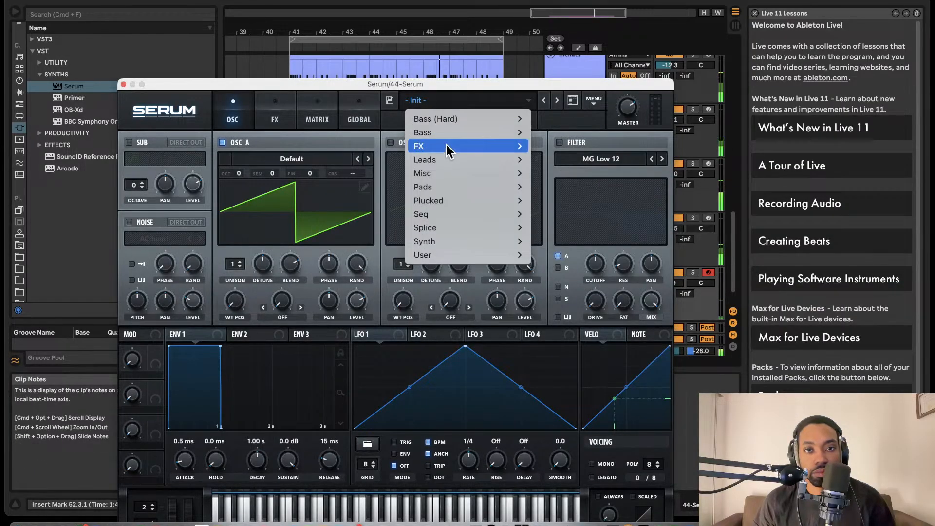
mouse_move(448, 189)
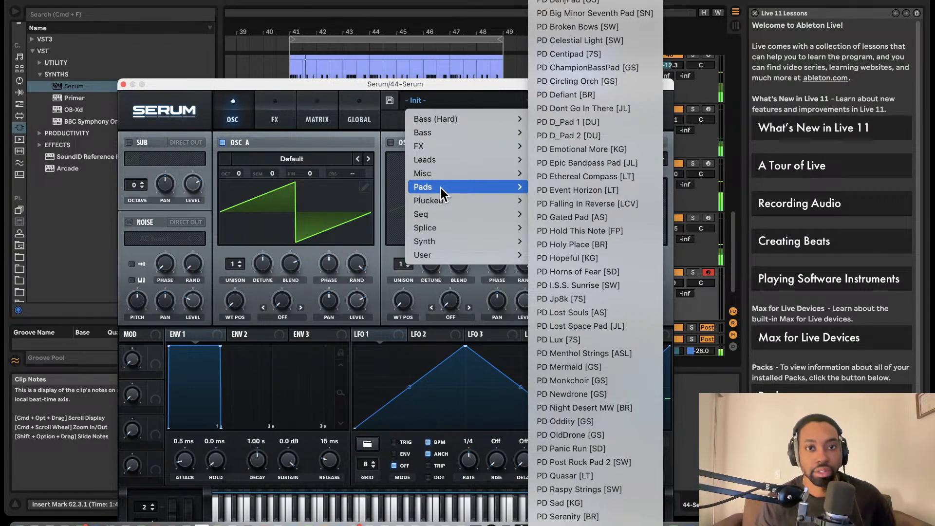
left_click(602, 177)
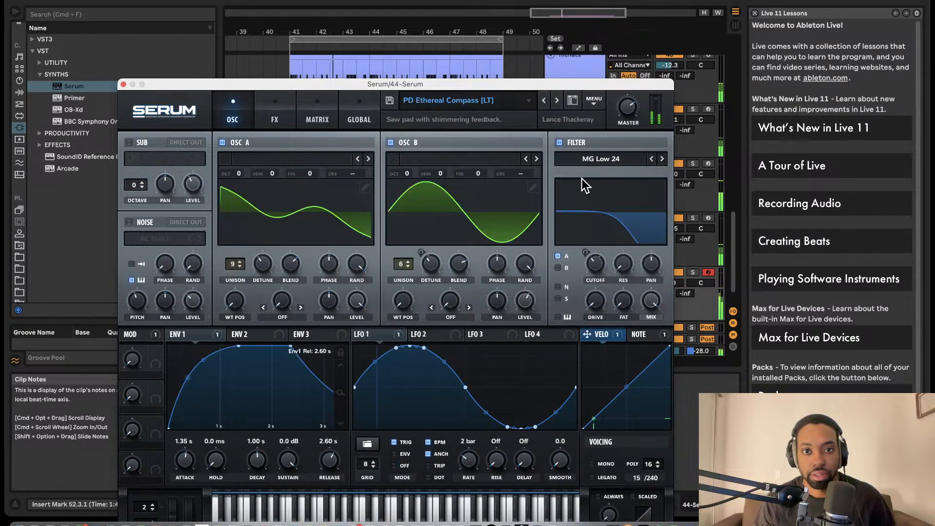
- Audition the pad presets after PD Ethereal Compass [LT] one by one, up to PD Lost Space Pad [JL]
left_click(498, 103)
left_click(516, 98)
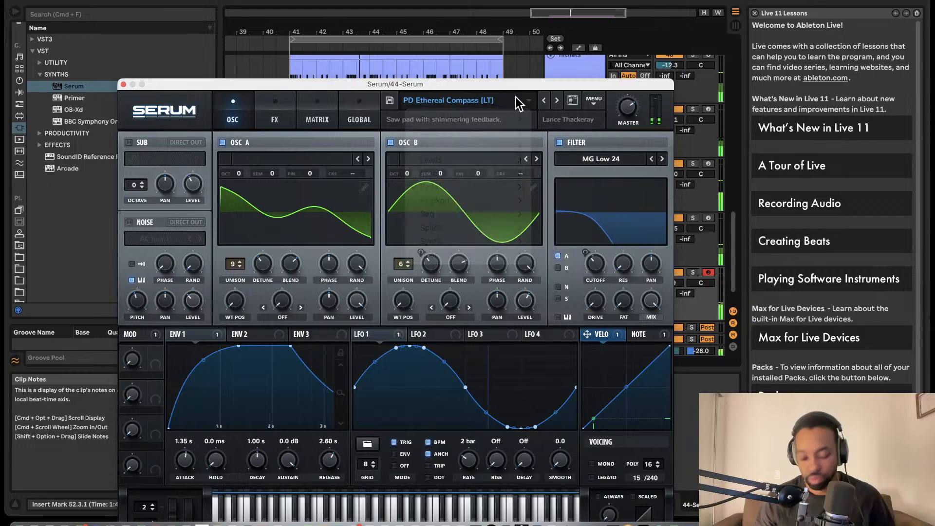
left_click(557, 100)
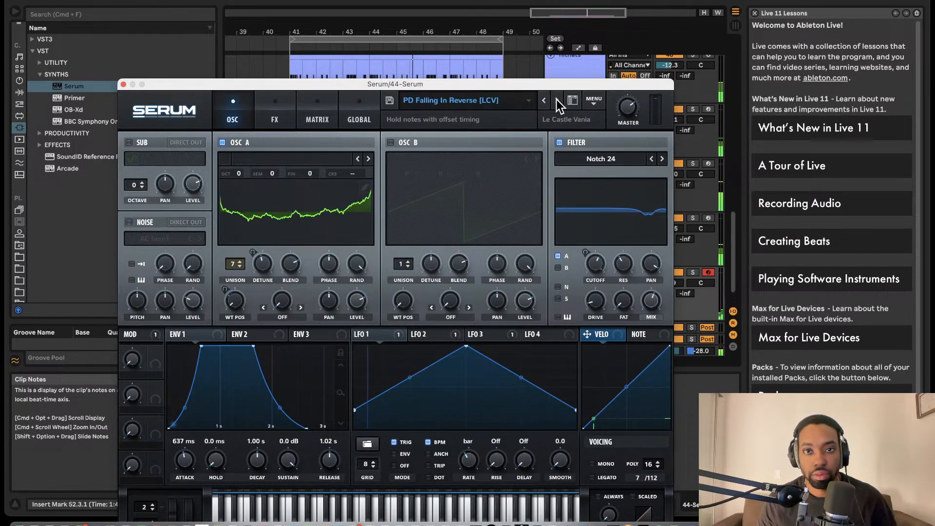
left_click(558, 100)
left_click(558, 100)
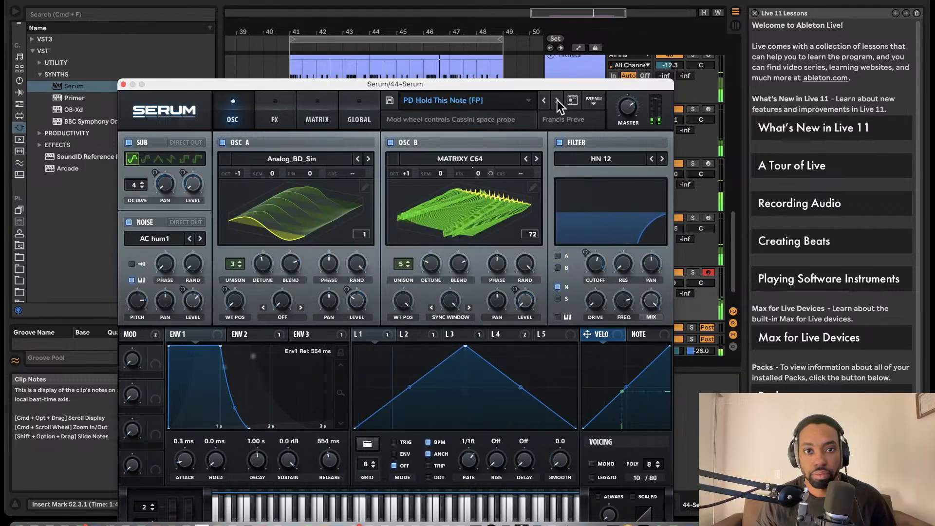
left_click(557, 100)
left_click(557, 101)
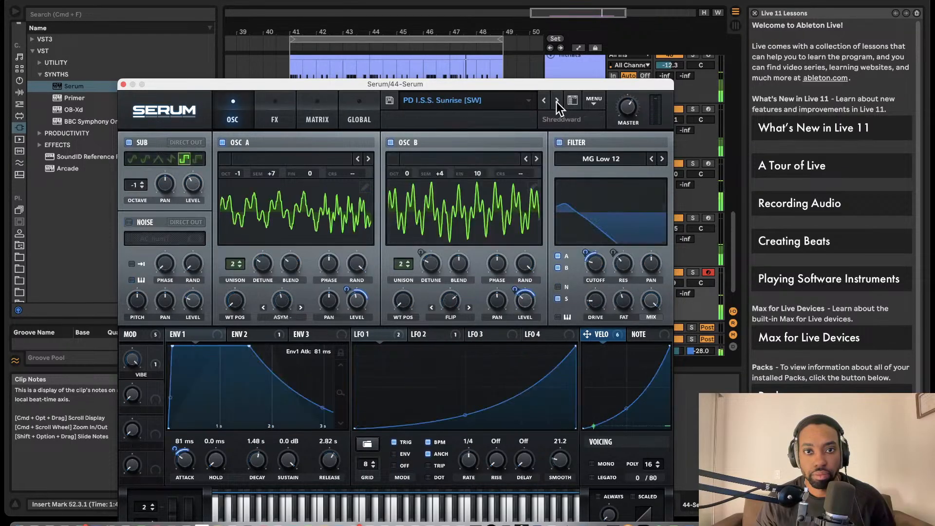
left_click(556, 101)
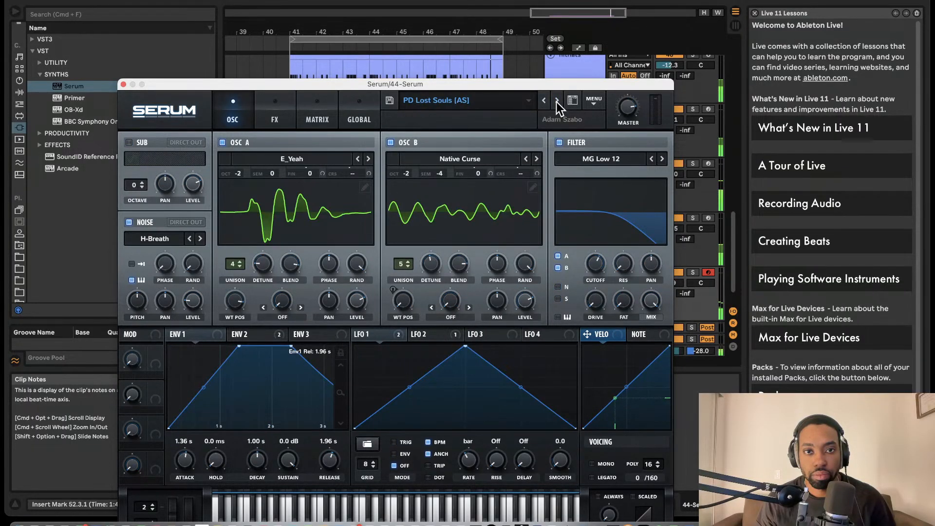
left_click(557, 101)
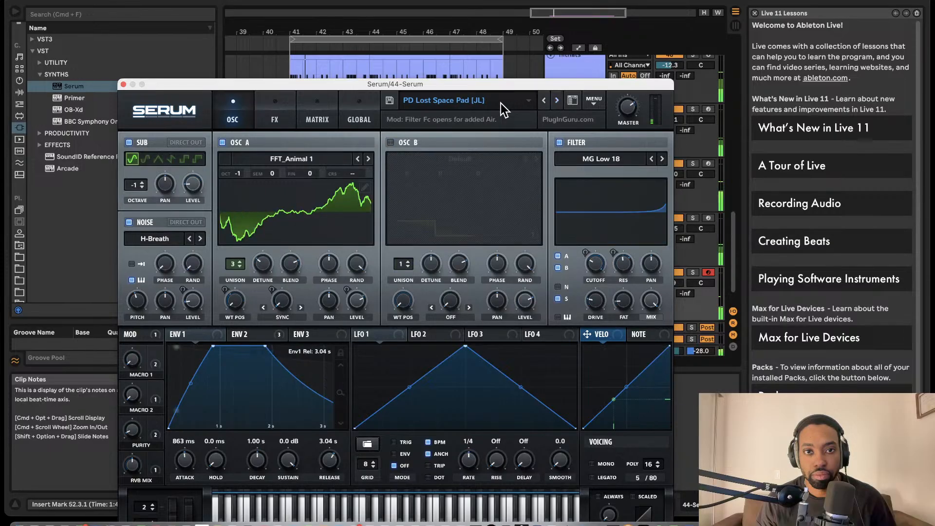
- Try a few presets from the Plucked category and load PL So Dreamy [FP]
left_click(500, 104)
mouse_move(528, 200)
left_click(570, 208)
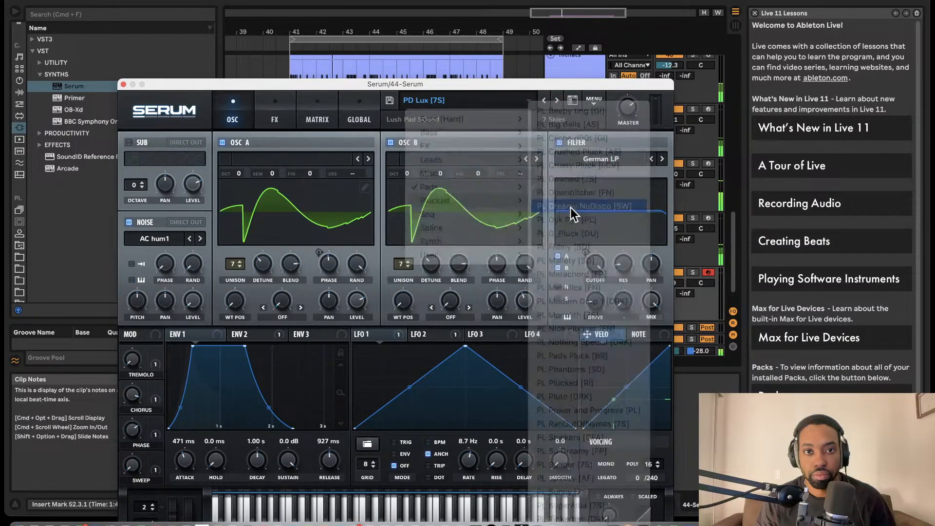
left_click(556, 101)
left_click(527, 101)
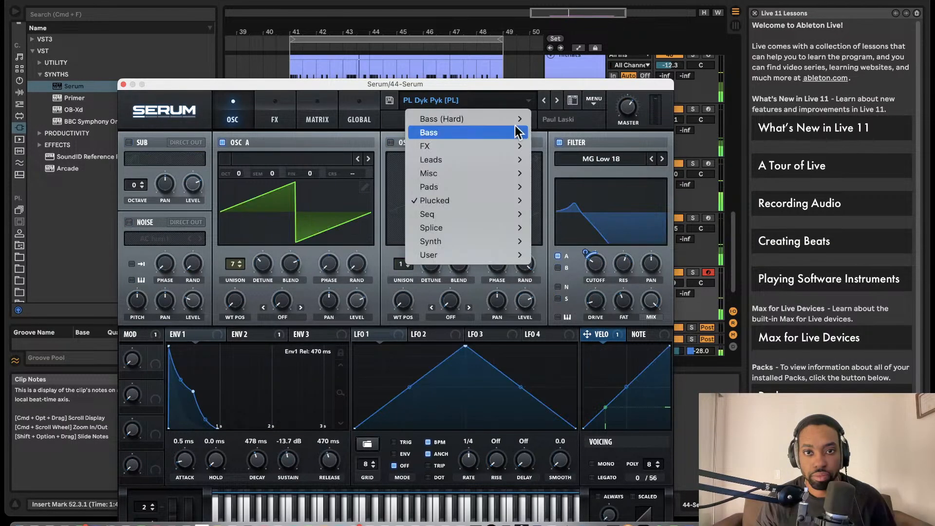
mouse_move(521, 200)
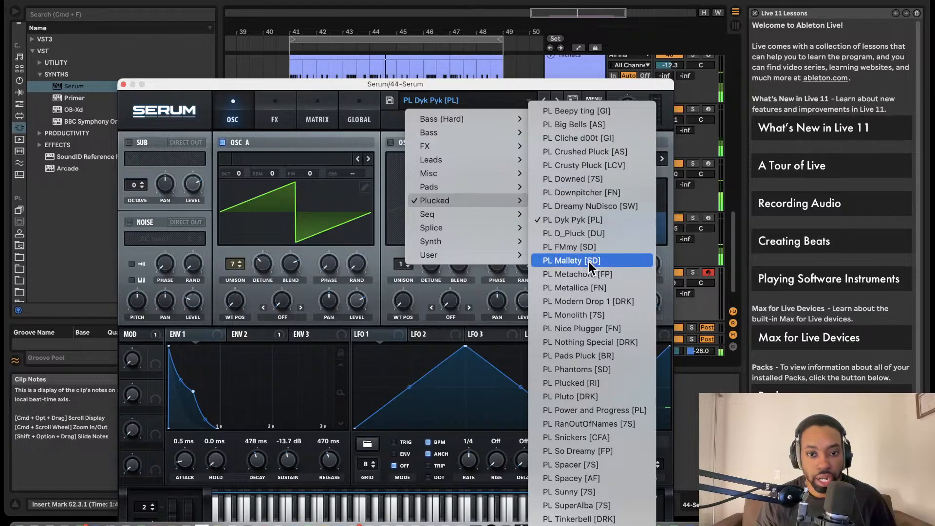
left_click(617, 451)
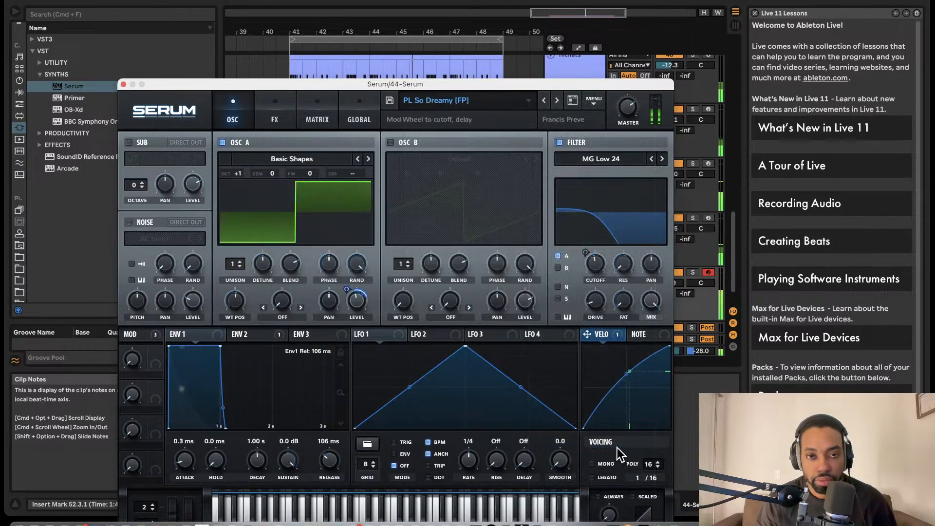
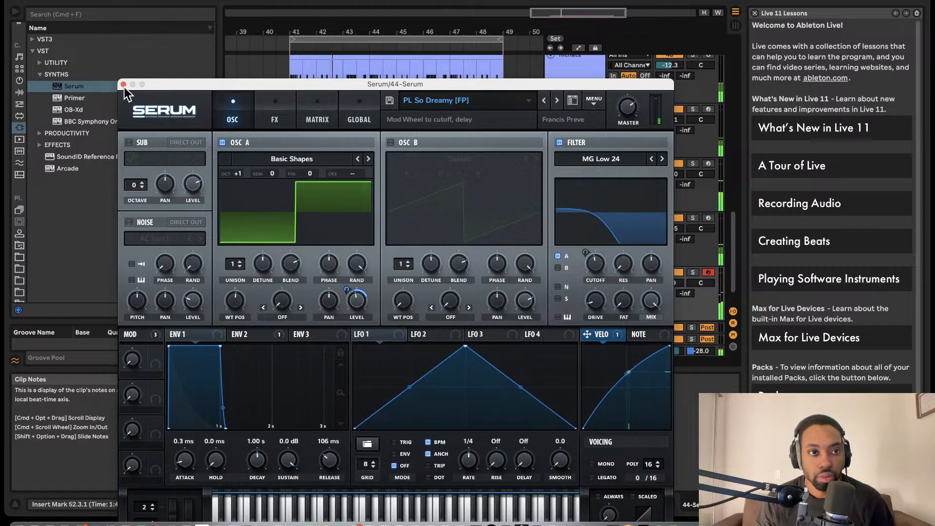
- Close the Serum window and insert an empty two-bar MIDI clip on the Serum track from bar 41 to bar 43
left_click(124, 85)
left_click_drag(291, 304, 338, 297)
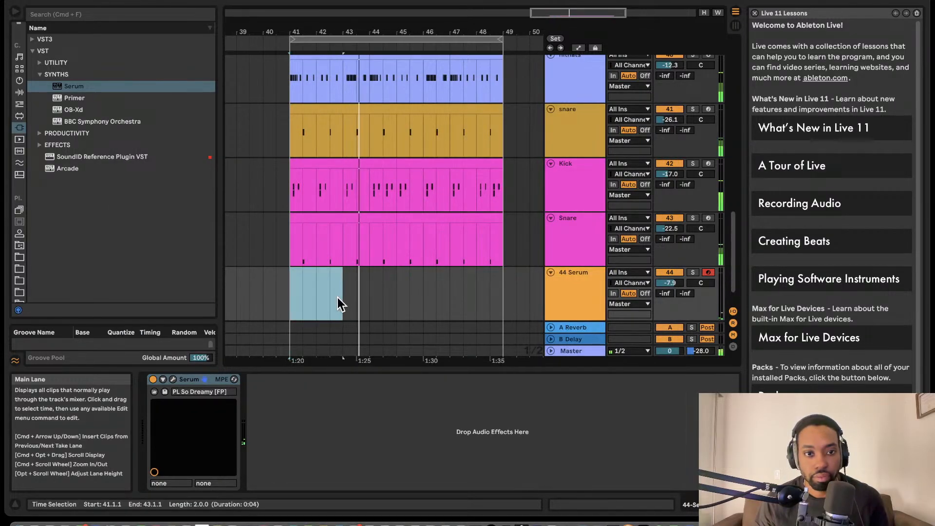
key("super+shift+m")
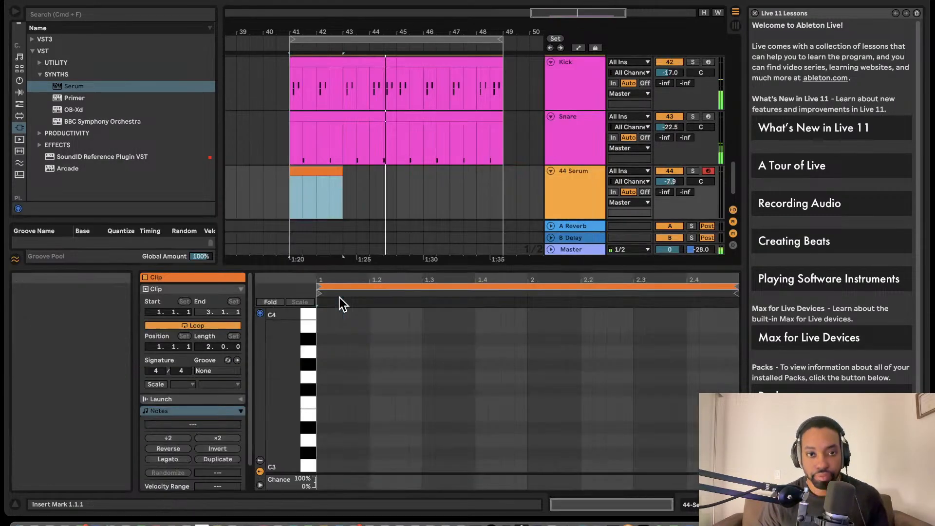
- Place two short A#-1 notes at 1.1.3 and 1.2.2 in the Serum clip and set the track volume to -15.9 dB
double_click(349, 368)
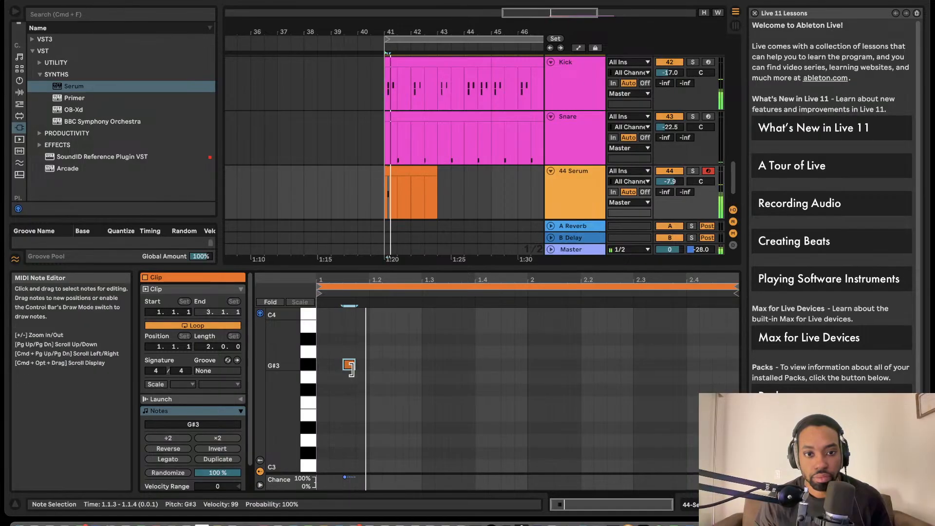
left_click_drag(349, 368, 350, 467)
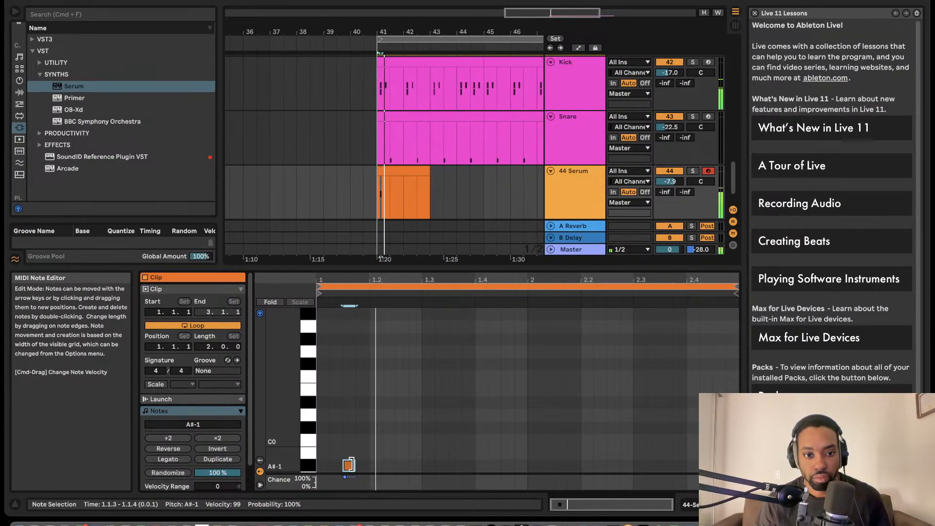
double_click(375, 466)
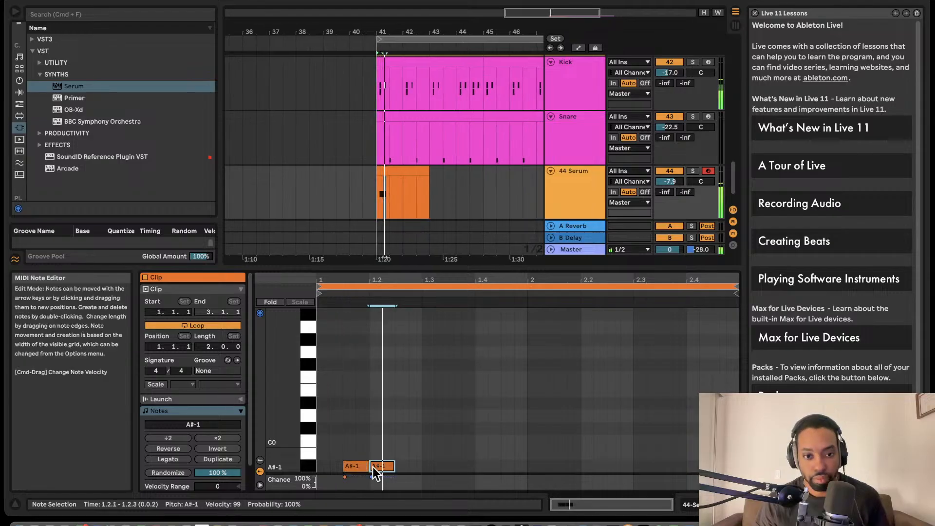
left_click_drag(413, 468, 402, 466)
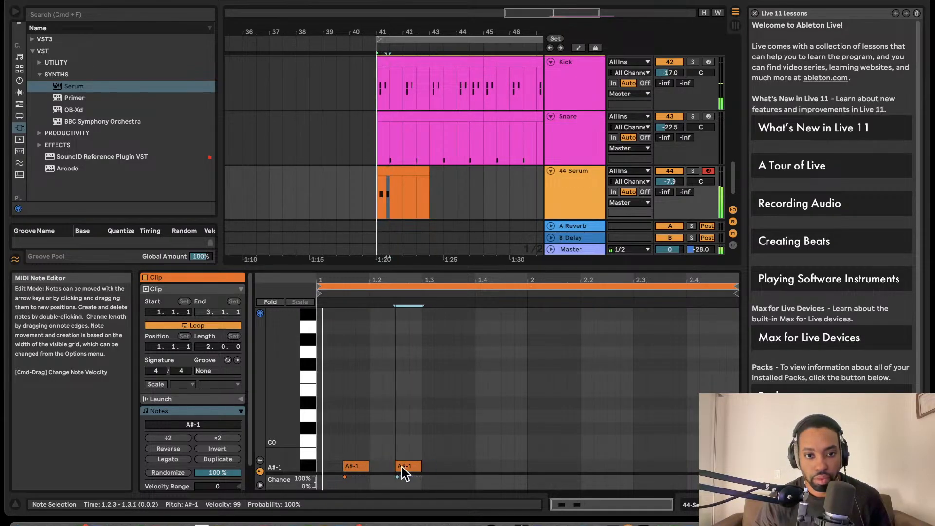
left_click_drag(664, 182, 664, 196)
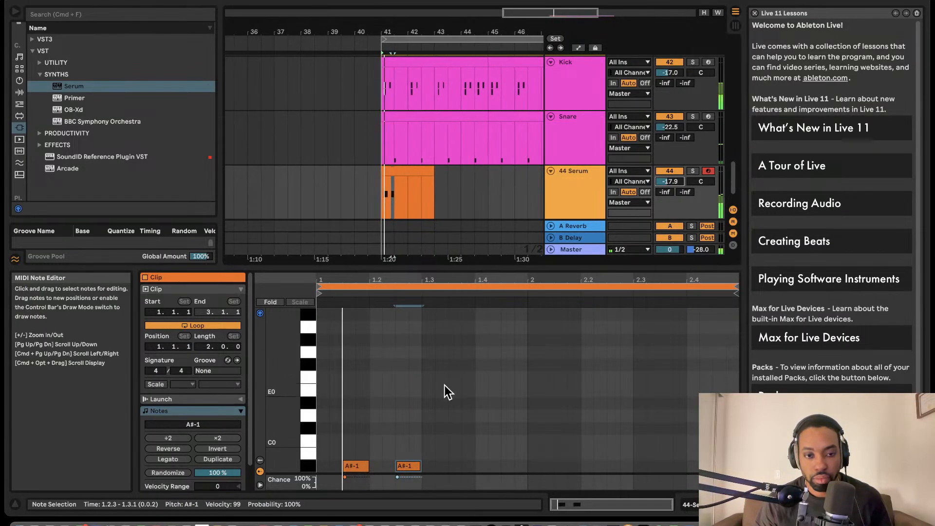
left_click_drag(412, 467, 397, 466)
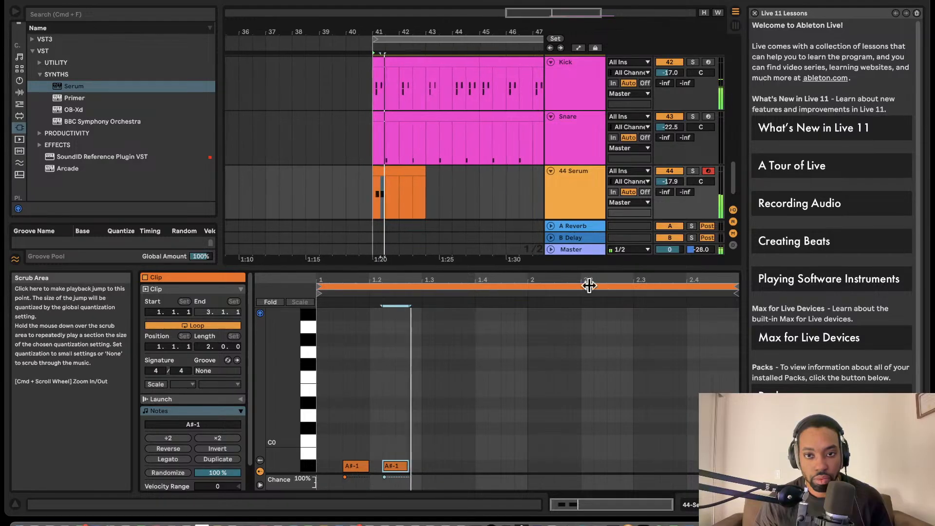
left_click_drag(653, 200, 653, 196)
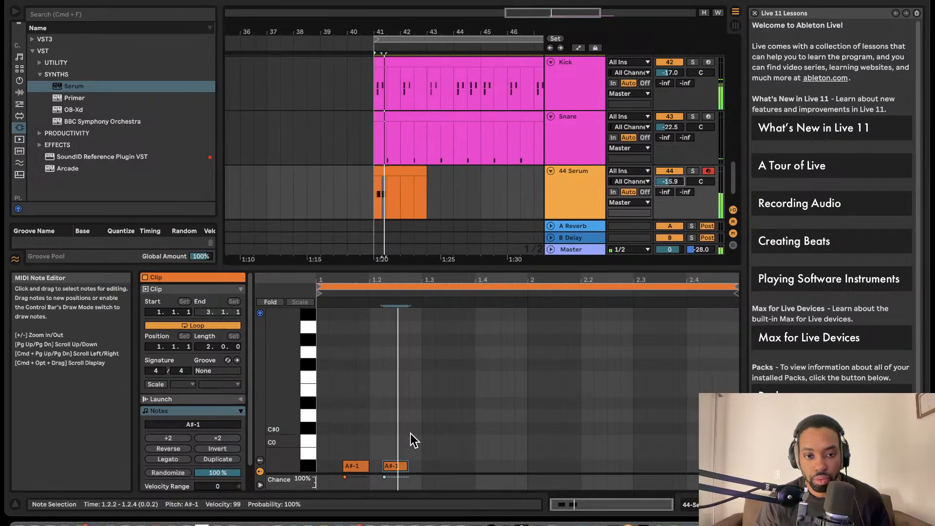
- Add a one-beat D#0 note at 1.3 after the two A#-1 notes
left_click(435, 453)
double_click(429, 442)
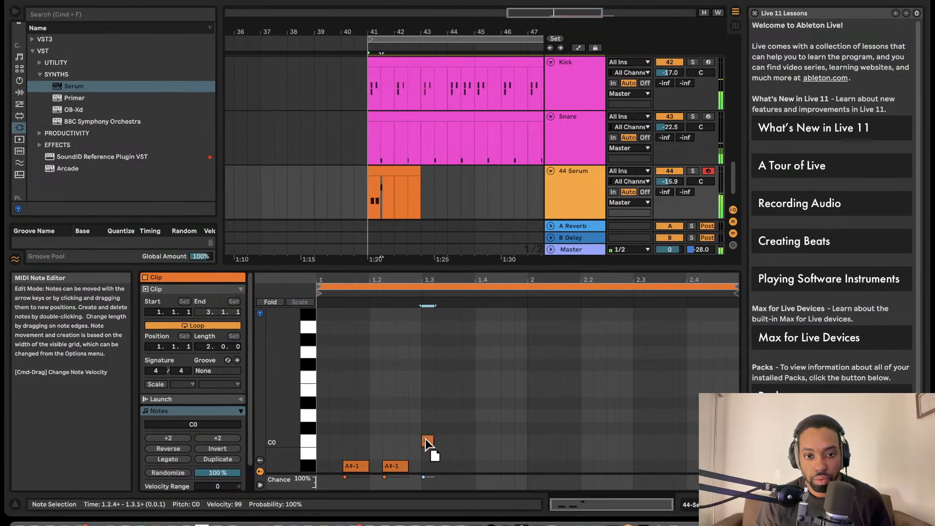
left_click_drag(428, 442, 430, 400)
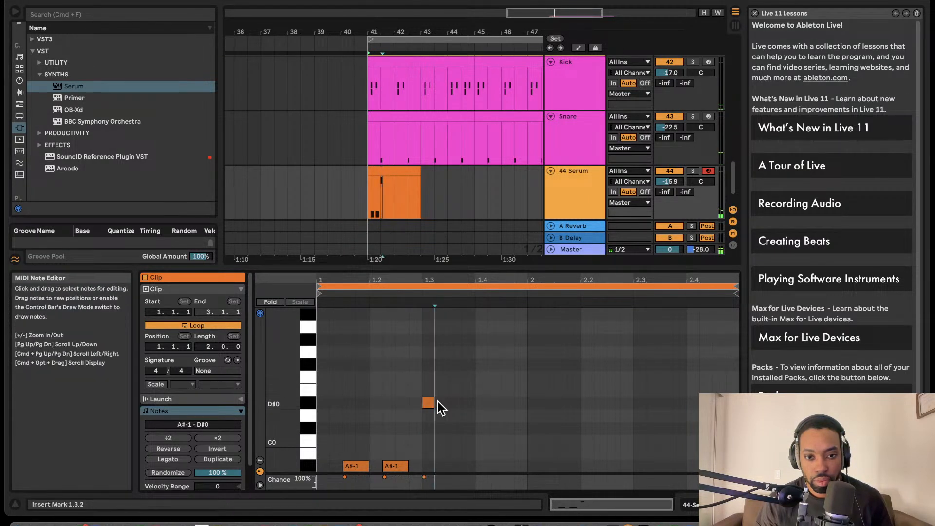
left_click_drag(432, 400, 473, 401)
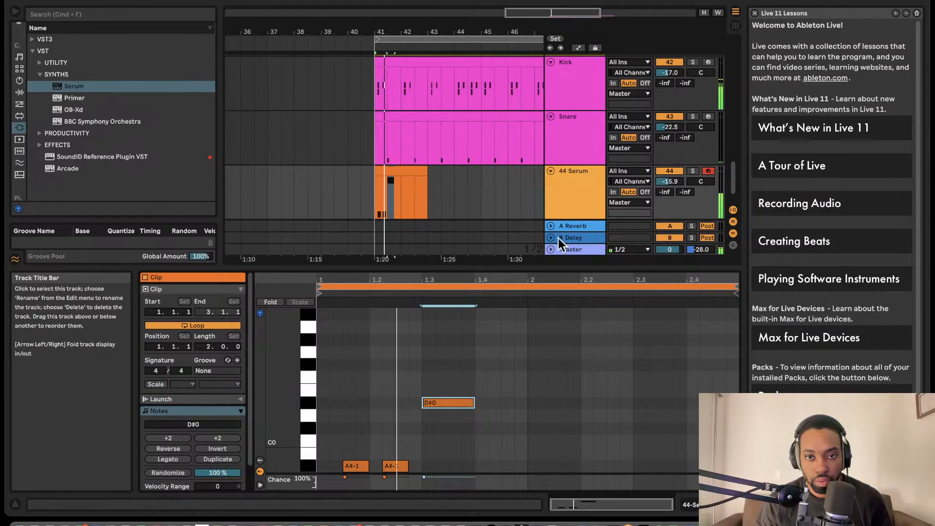
- Duplicate the D#0 note to make a one-beat C#0 note at bar 2 and a one-beat C0 note at 2.3
key("super+d")
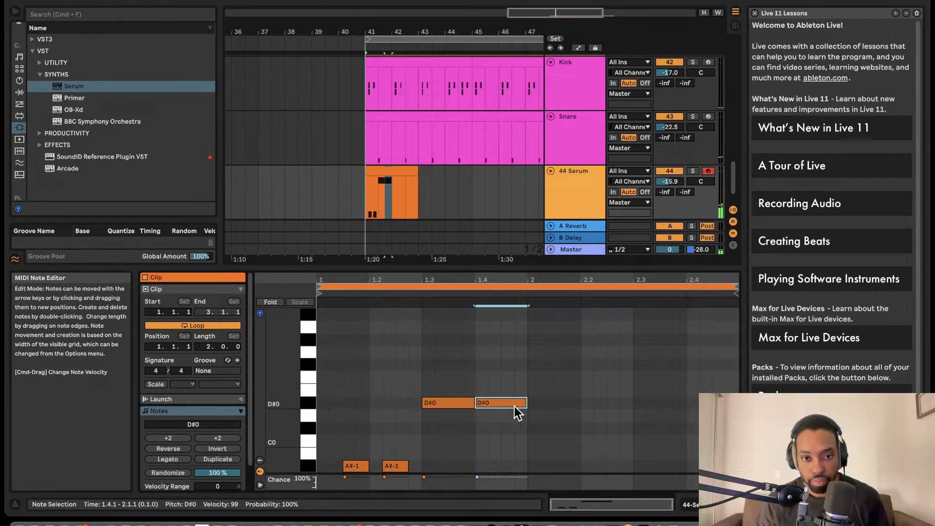
left_click_drag(517, 413, 565, 429)
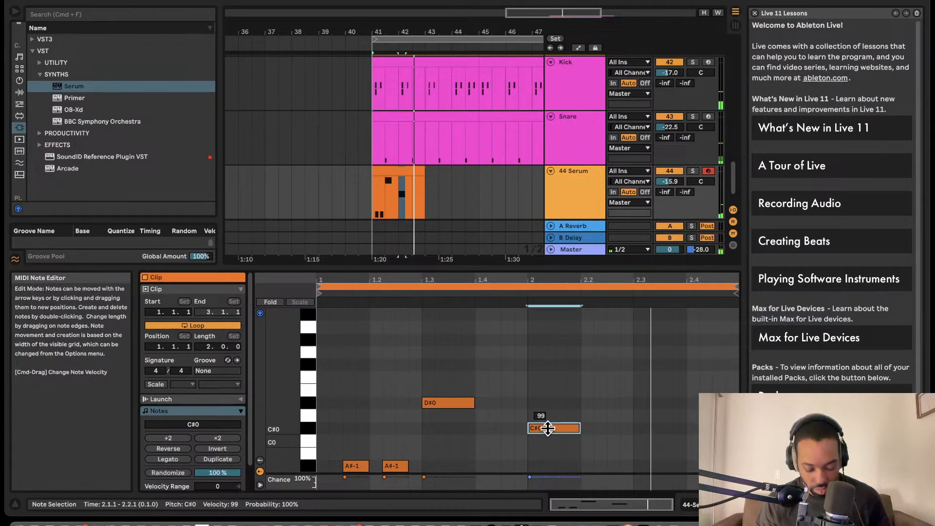
key("super+d")
key("Down")
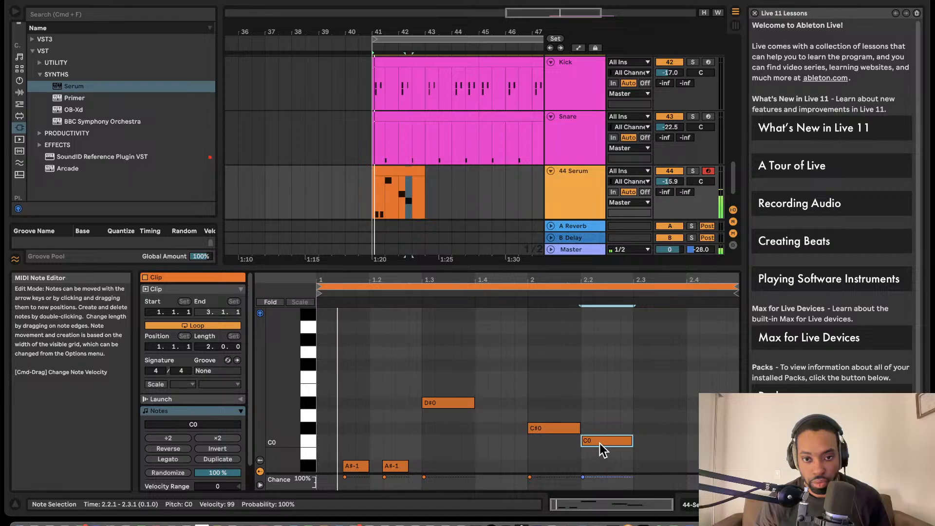
left_click_drag(600, 443, 656, 440)
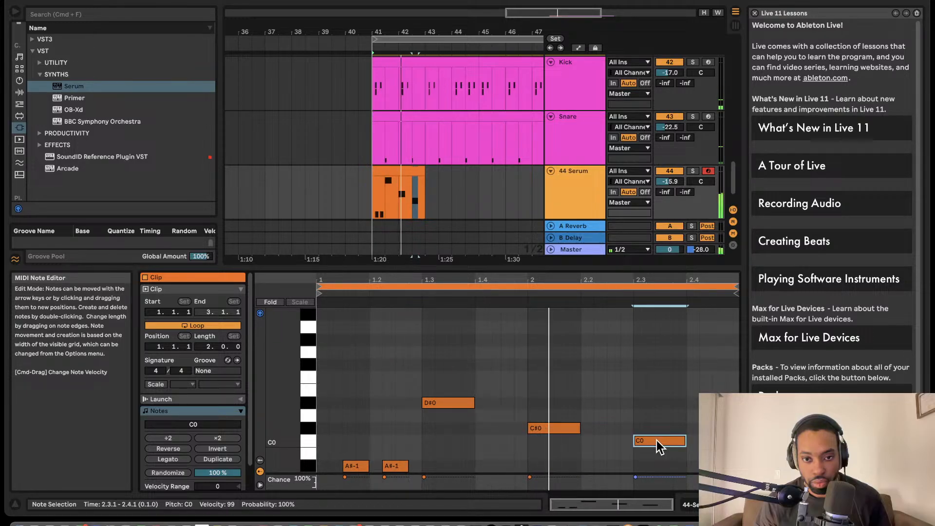
- Add a one-beat A#-1 note starting at 2.4.3, running past the end of bar 2
left_click(725, 429)
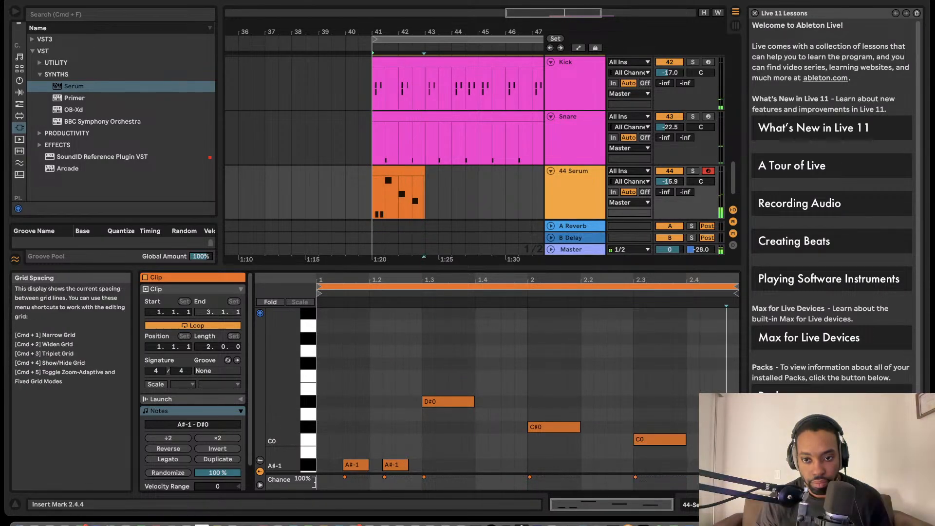
double_click(722, 465)
key("Left")
key("Left")
key("space")
key("shift+Right")
key("shift+Right")
key("shift+Right")
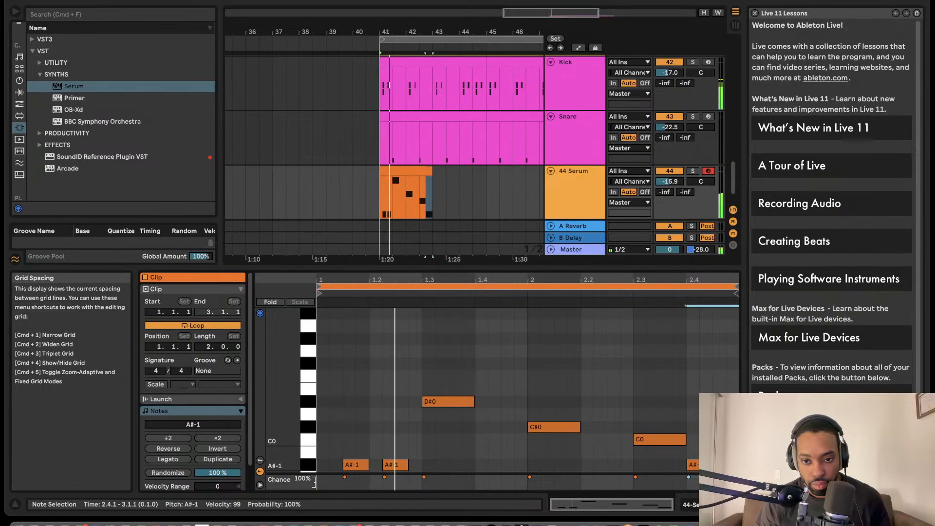
left_click_drag(721, 465, 666, 468)
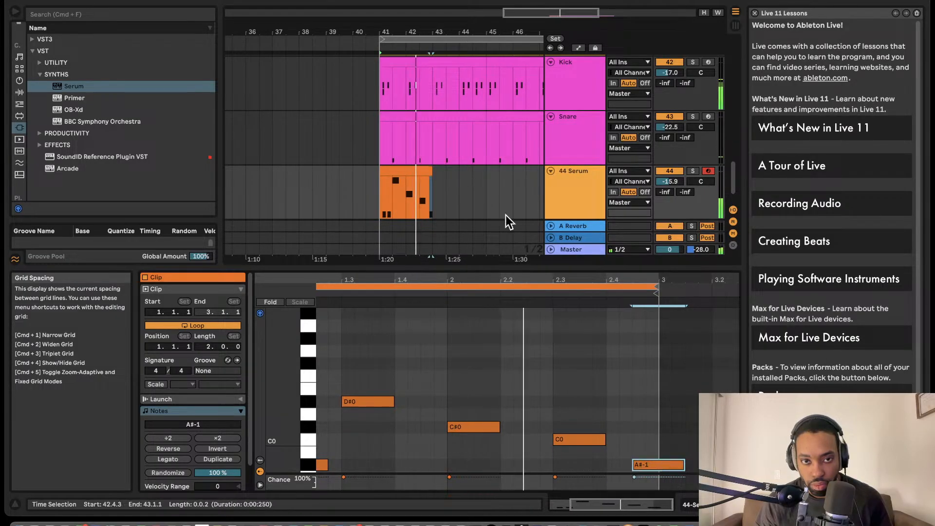
- Turn off looping for the Serum clip and extend it to 43.3.1, for a length of 2.2.0
left_click_drag(428, 174, 443, 174)
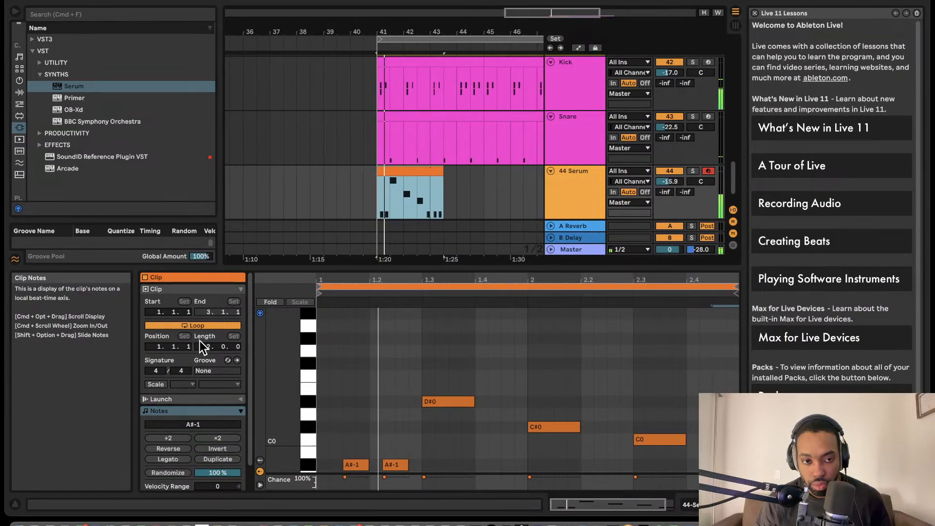
left_click(205, 323)
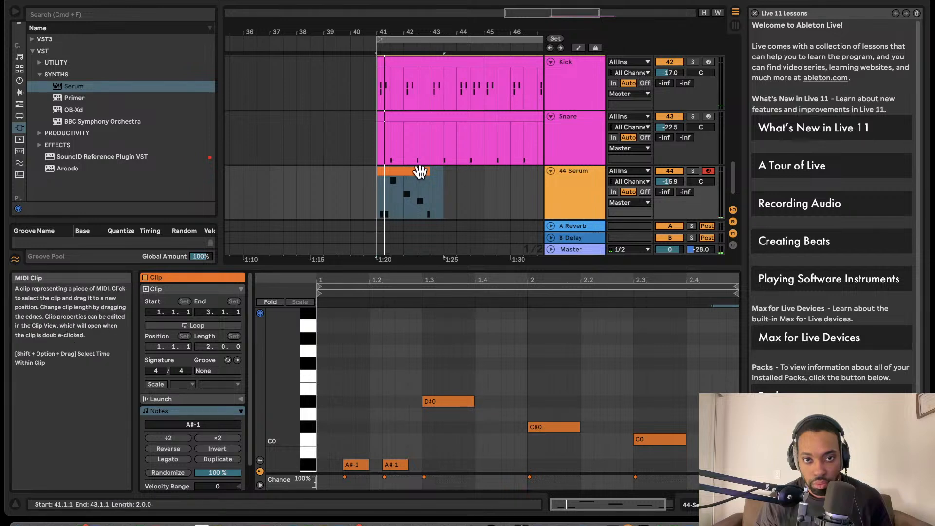
left_click_drag(424, 171, 447, 171)
double_click(651, 462)
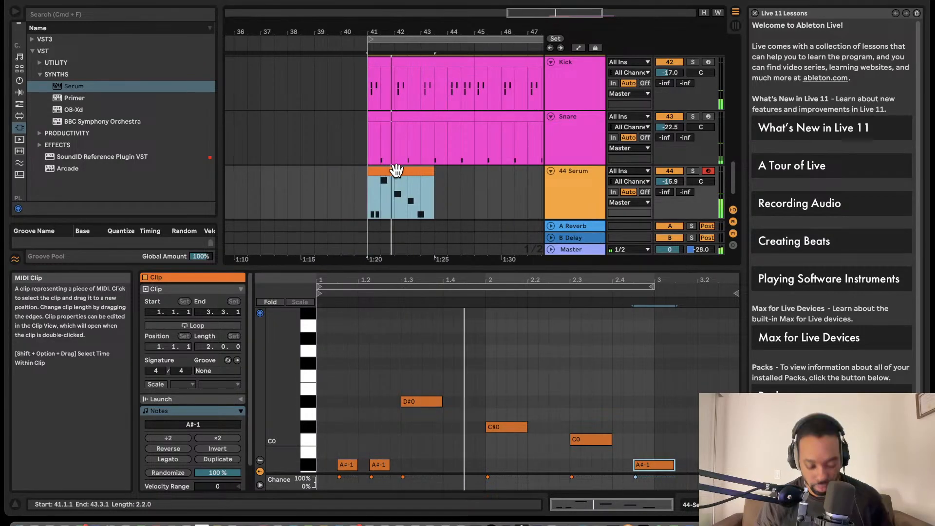
- Duplicate the Serum clip twice along the track and deactivate the middle clip from 43.3.1 to 46.1.1
key("super+d")
key("super+d")
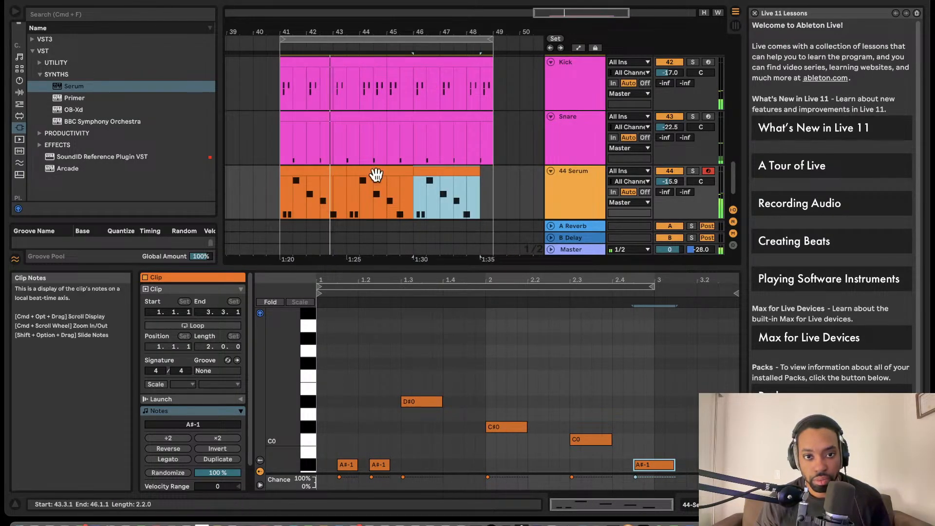
left_click(375, 172)
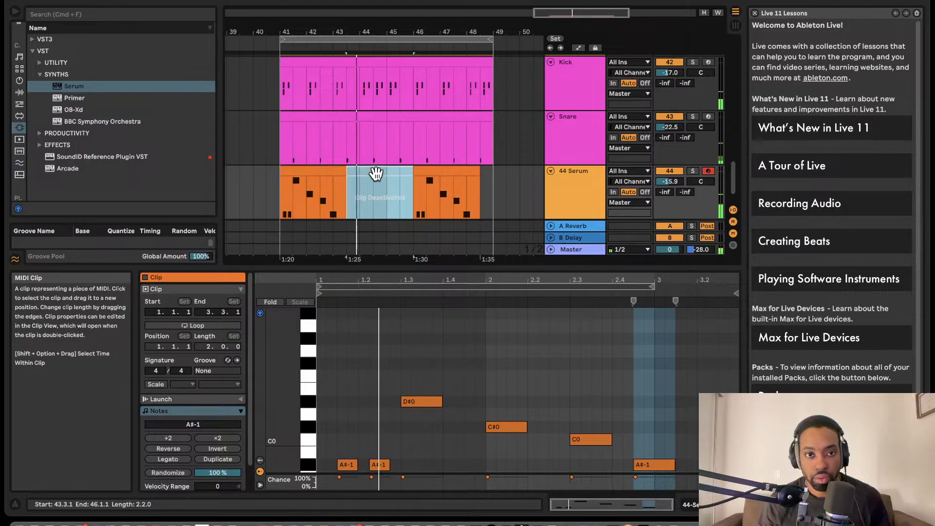
- Move the last Serum clip to start at 45.1.1 and play the arrangement from 41.3.1
key("0")
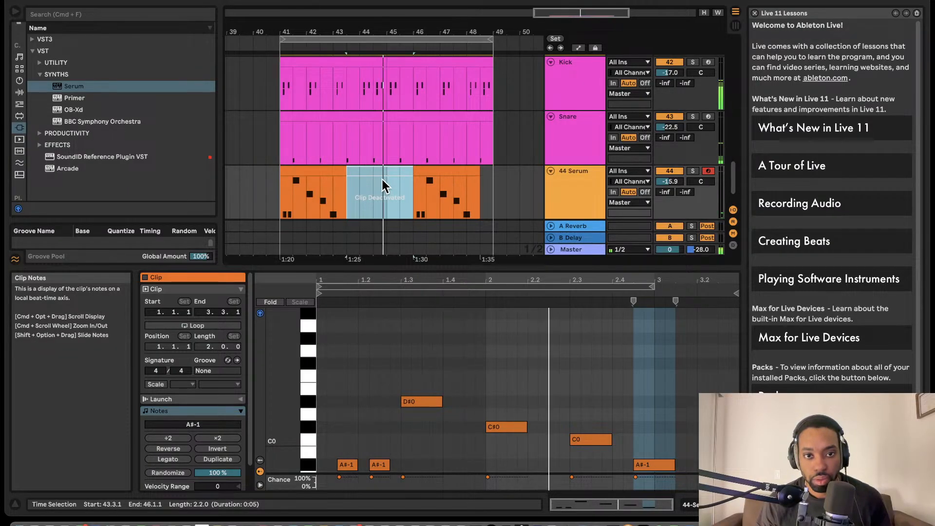
left_click_drag(375, 172, 406, 171)
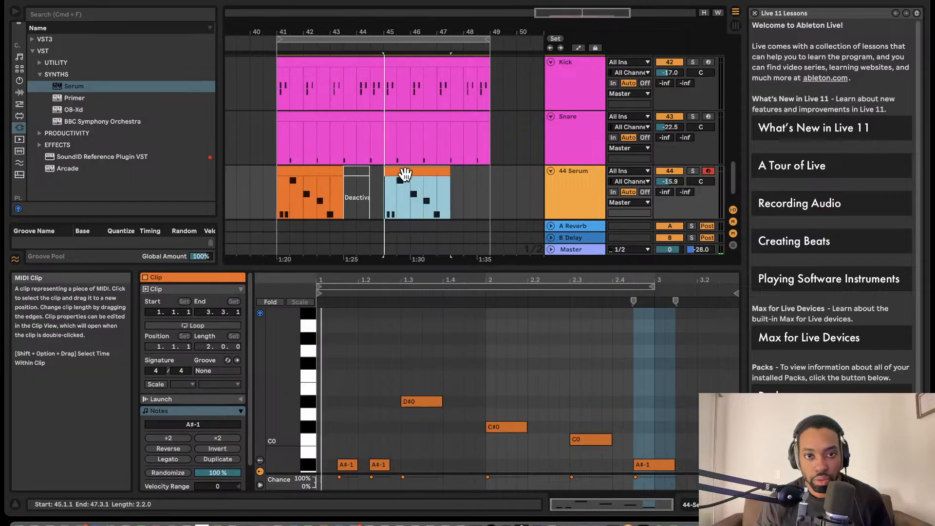
left_click(280, 194)
key("space")
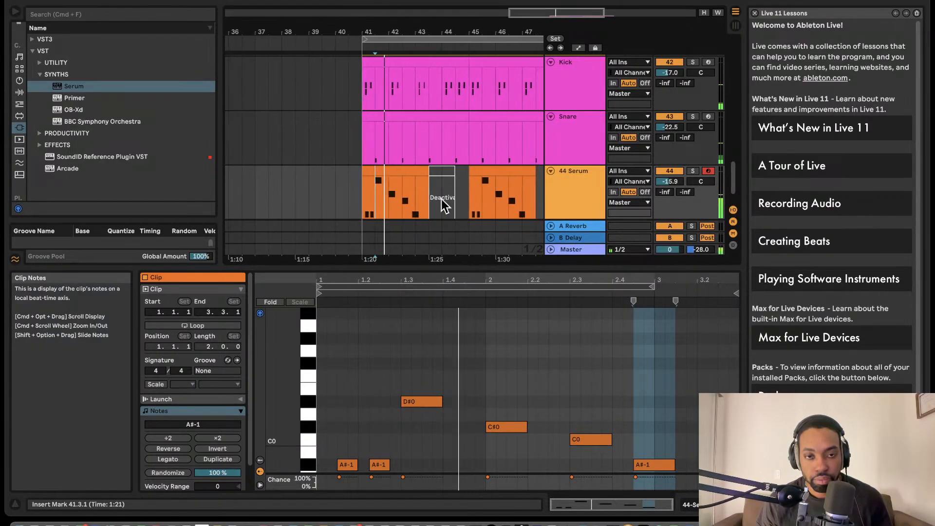
- Open the Serum synth on track 44 and enable oscillator B with its pan centred
left_click(588, 197)
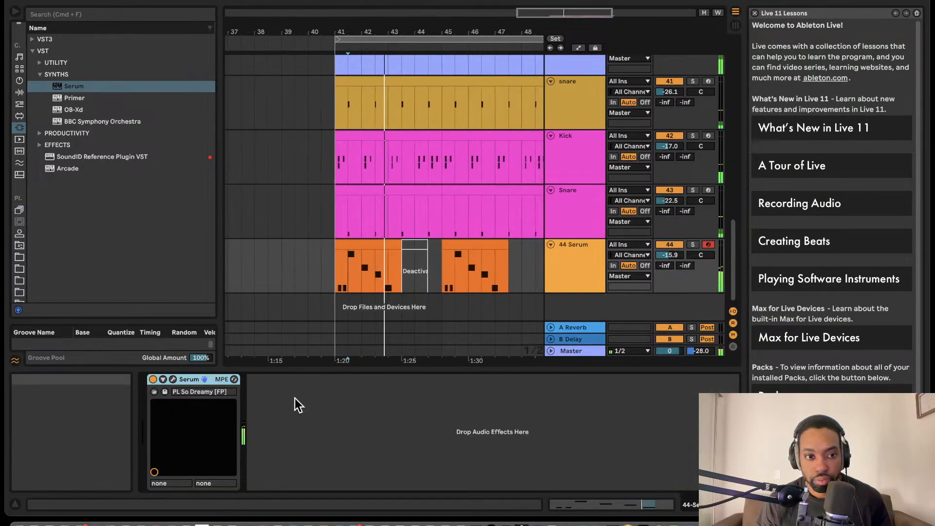
left_click(203, 378)
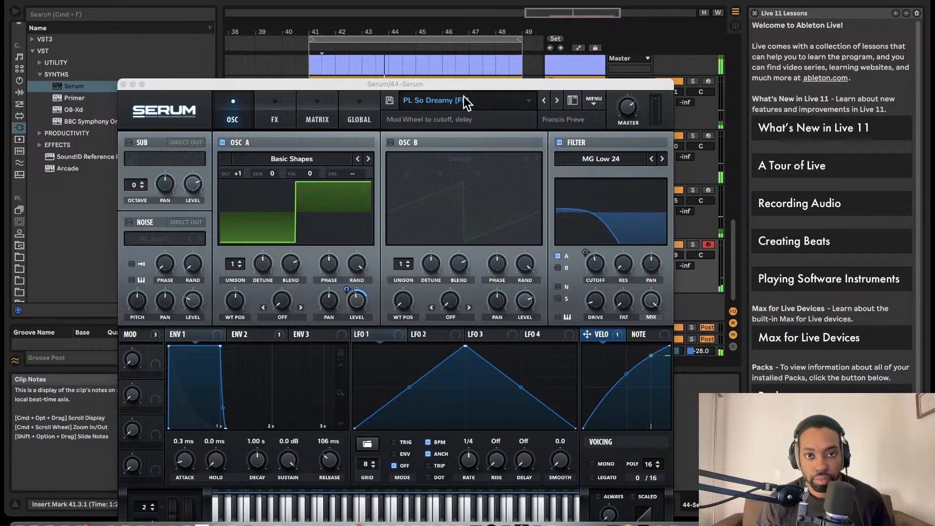
left_click_drag(463, 86, 468, 0)
left_click_drag(531, 209, 526, 238)
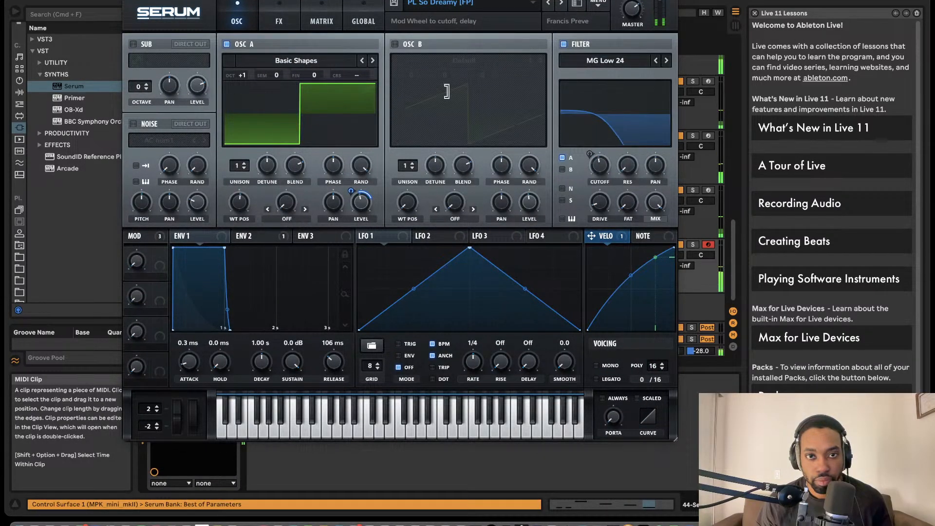
left_click(395, 44)
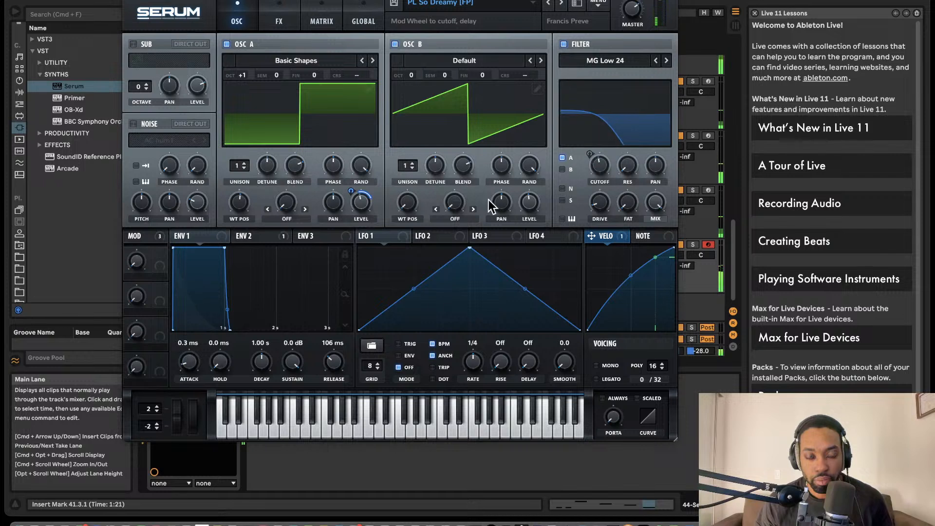
left_click_drag(513, 201, 506, 235)
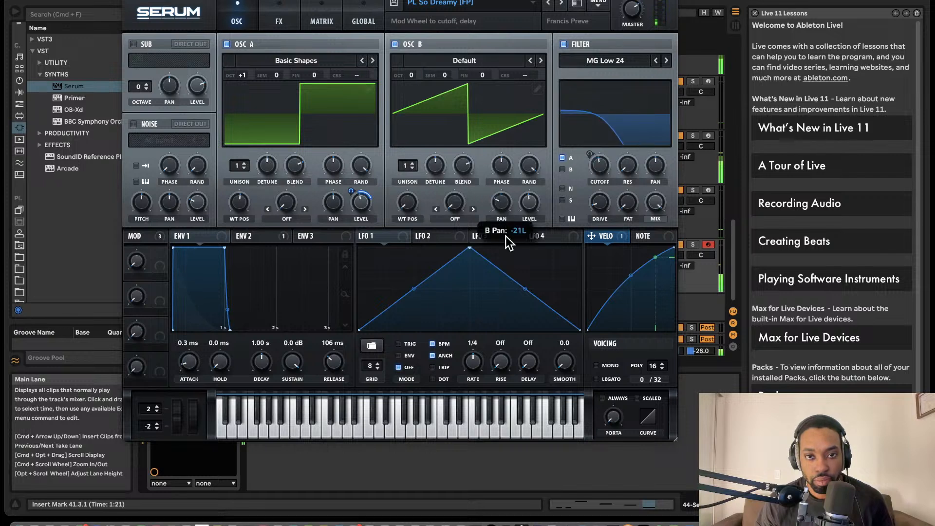
double_click(502, 202)
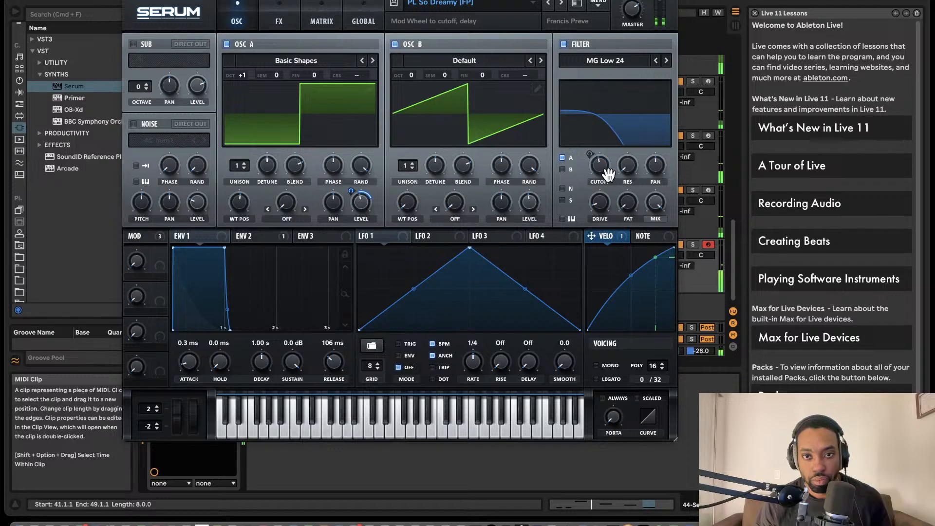
- Adjust Serum's filter cutoff and shape Env 1 to a 929 ms decay and -14.4 dB sustain
left_click_drag(608, 174, 625, 149)
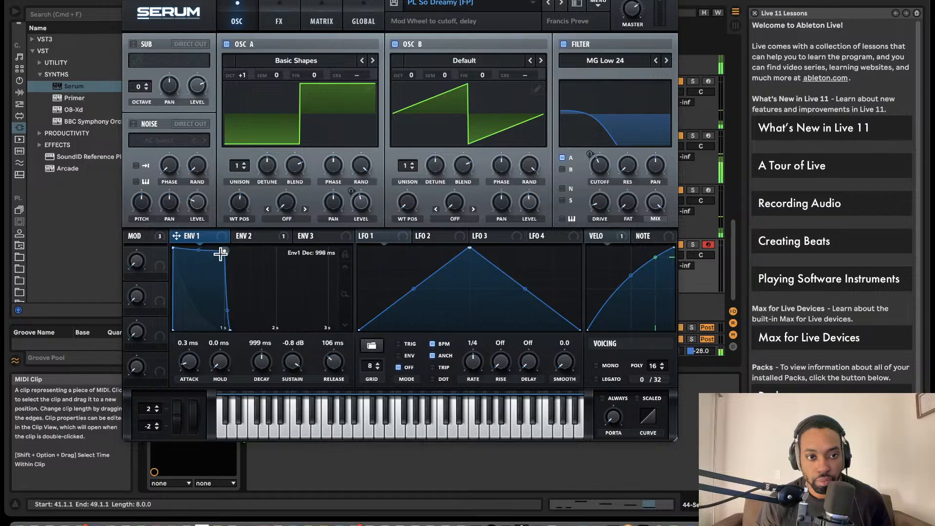
left_click_drag(221, 254, 221, 294)
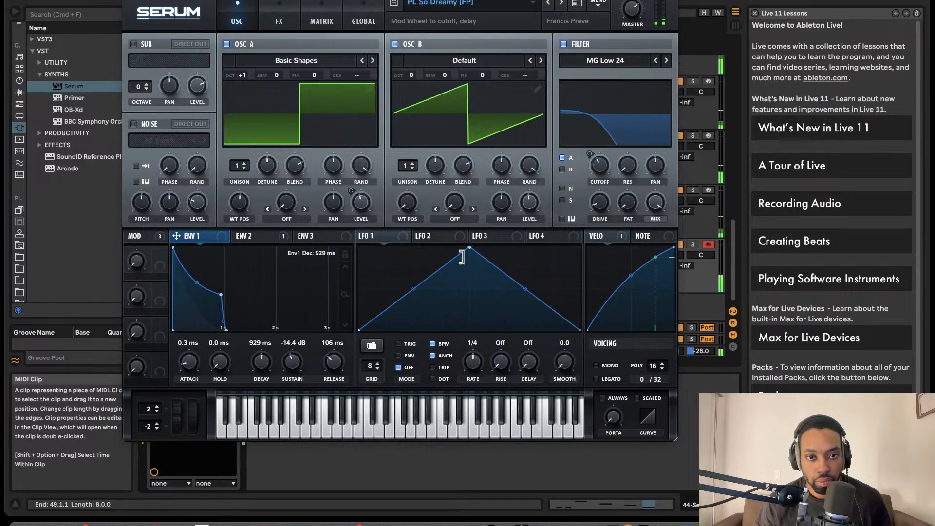
left_click(432, 237)
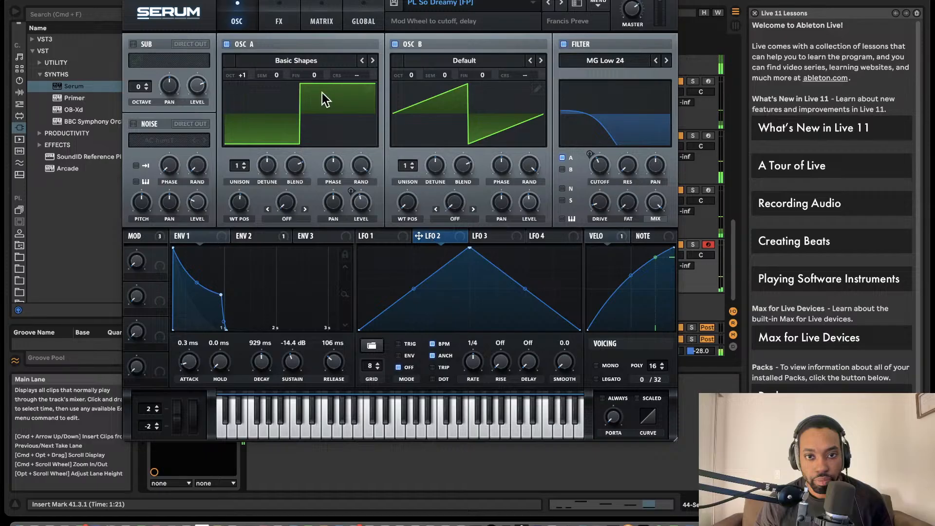
- Try the Basic_Cjw wavetable on oscillator A and return to Basic Shapes
left_click(361, 64)
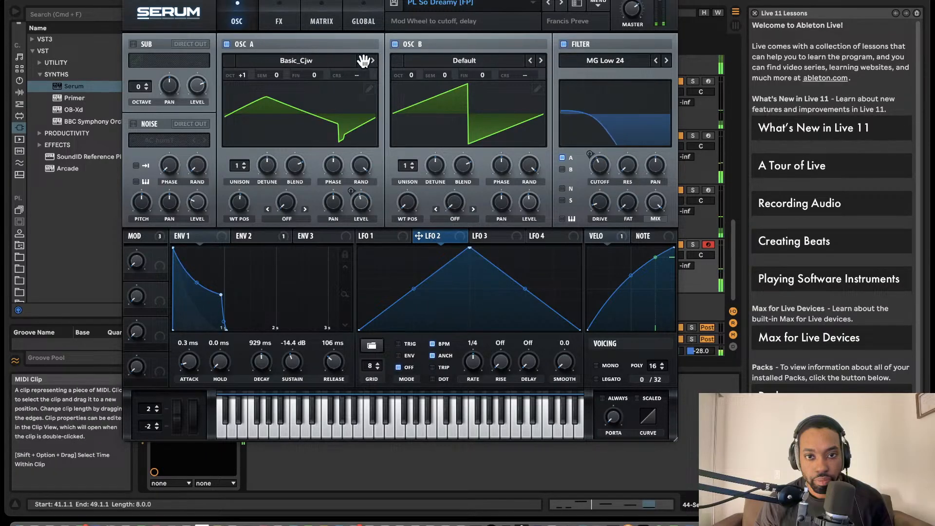
left_click(362, 60)
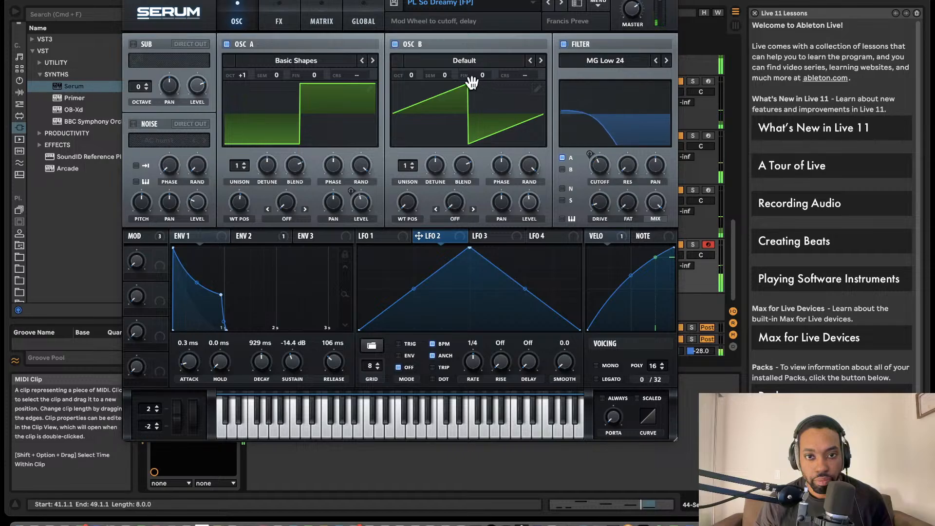
mouse_move(445, 74)
left_mouse_down()
mouse_move(445, 51)
mouse_move(445, 75)
left_mouse_up()
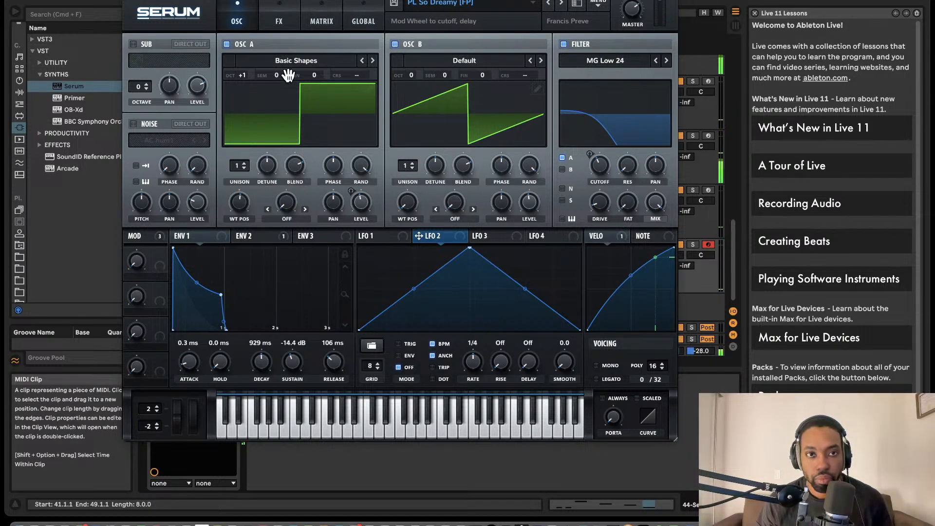
- Hide the Serum window, duplicate the looped eight-bar section on all tracks and move the loop to bars 49 to 57
key("super+alt+p")
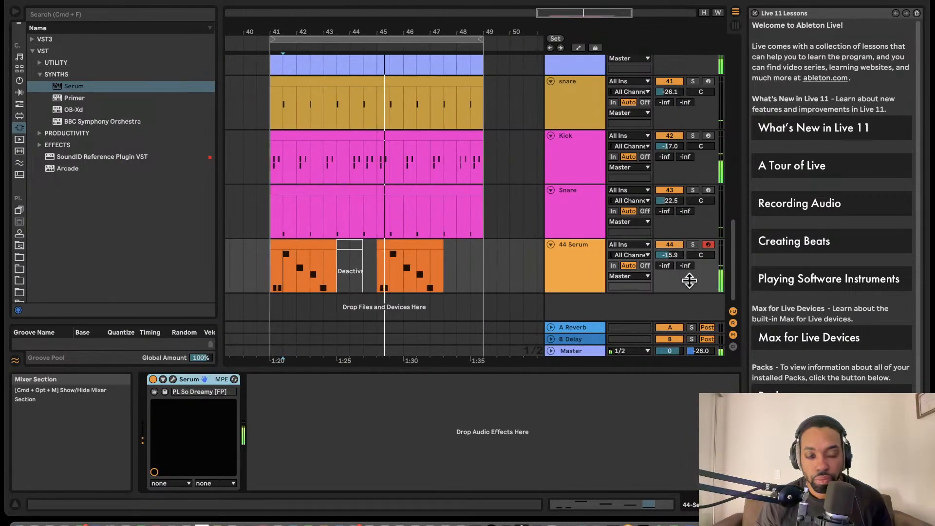
scroll(417, 224, "up", 3)
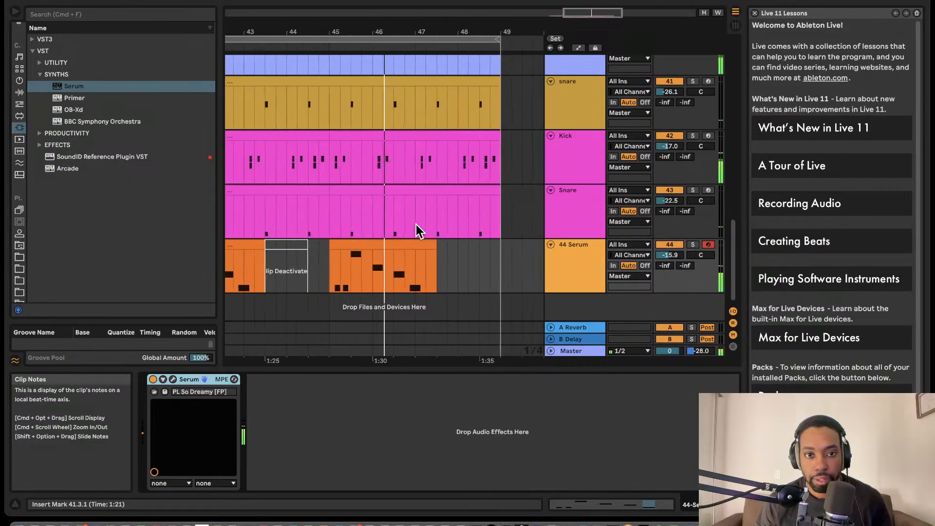
scroll(416, 225, "down", 2)
scroll(421, 225, "left", 2)
scroll(424, 229, "up", 2)
scroll(425, 229, "left", 3)
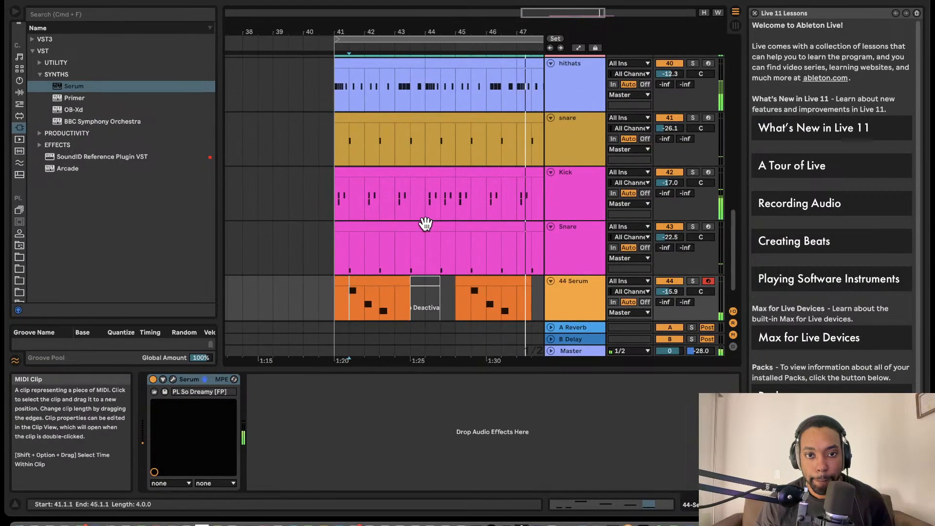
scroll(443, 207, "right", 2)
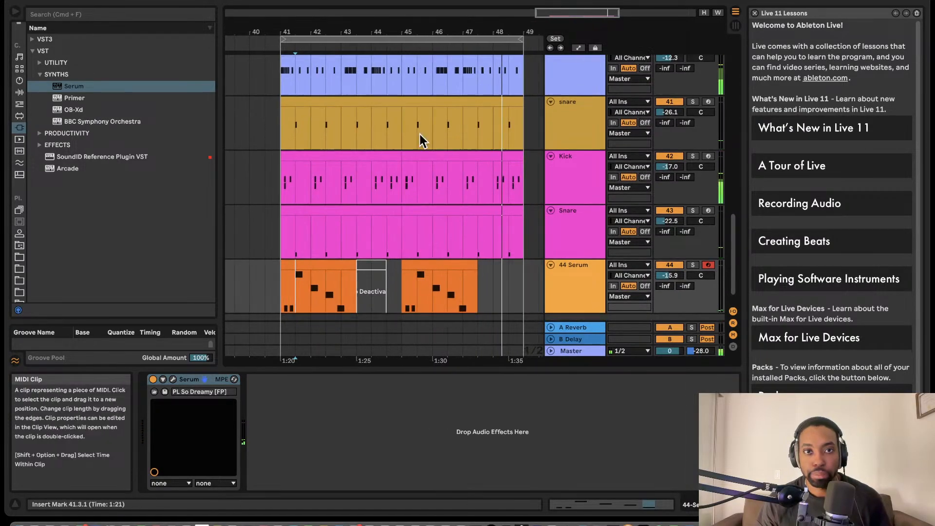
scroll(424, 142, "down", 1)
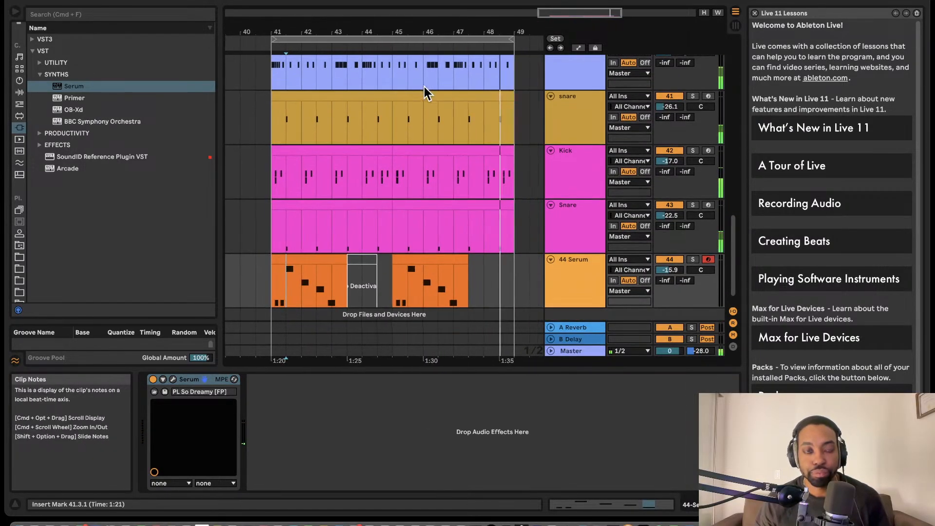
left_click(364, 36)
key("Up")
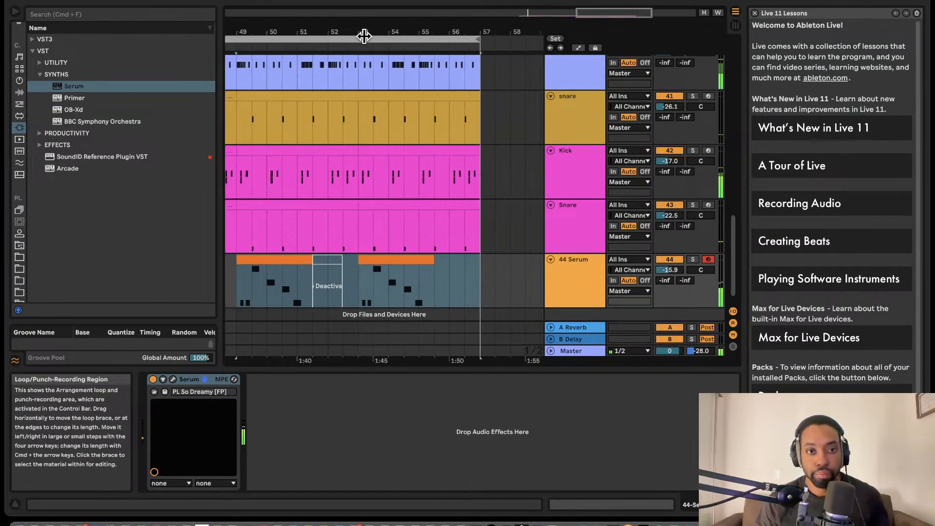
- Mute the 44 Serum track and fold it in the arrangement
left_click(582, 277)
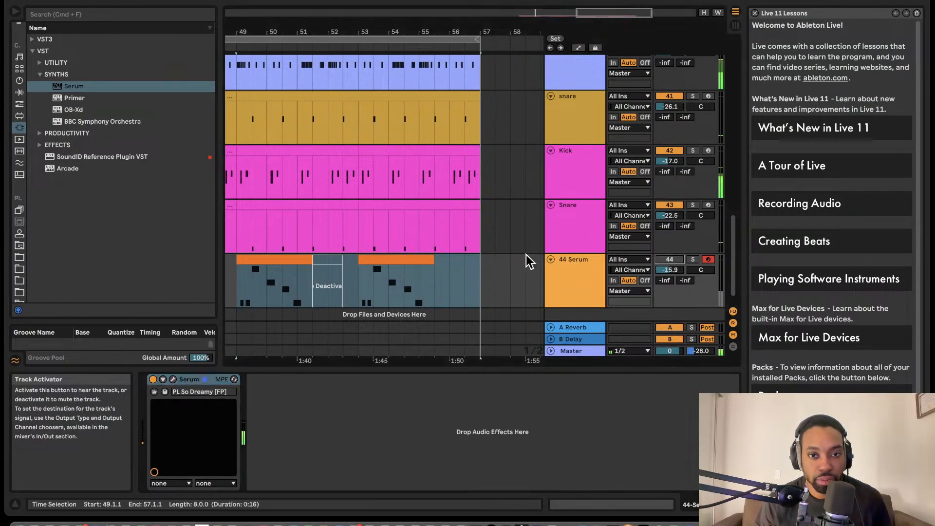
scroll(525, 255, "left", 4)
scroll(566, 276, "up", 3)
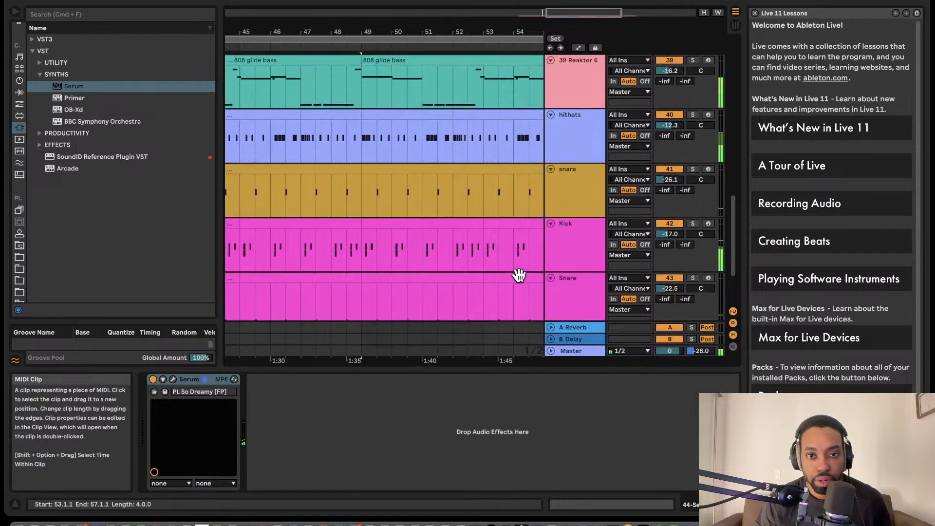
scroll(530, 271, "down", 3)
left_click(551, 268)
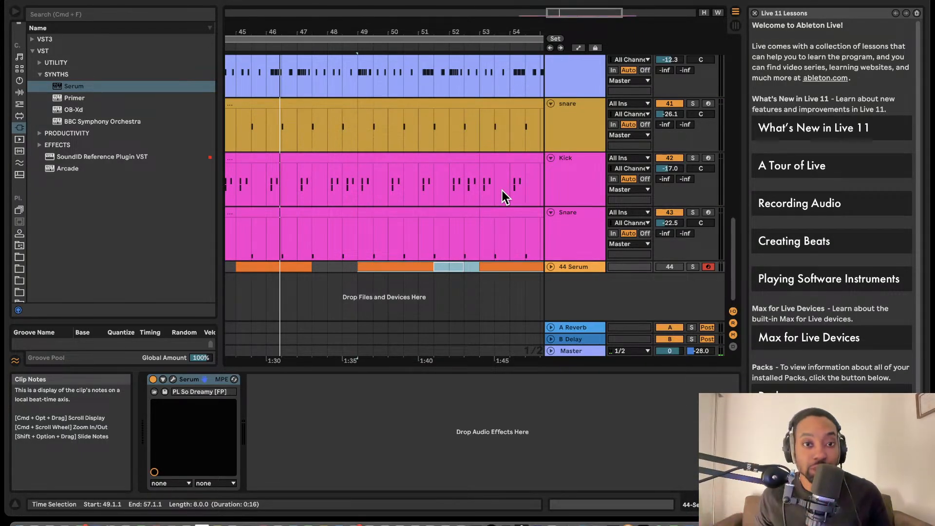
- Open the Reaktor 6 instrument of the 808 bass track and place its window clear of the mixer controls
scroll(549, 197, "up", 5)
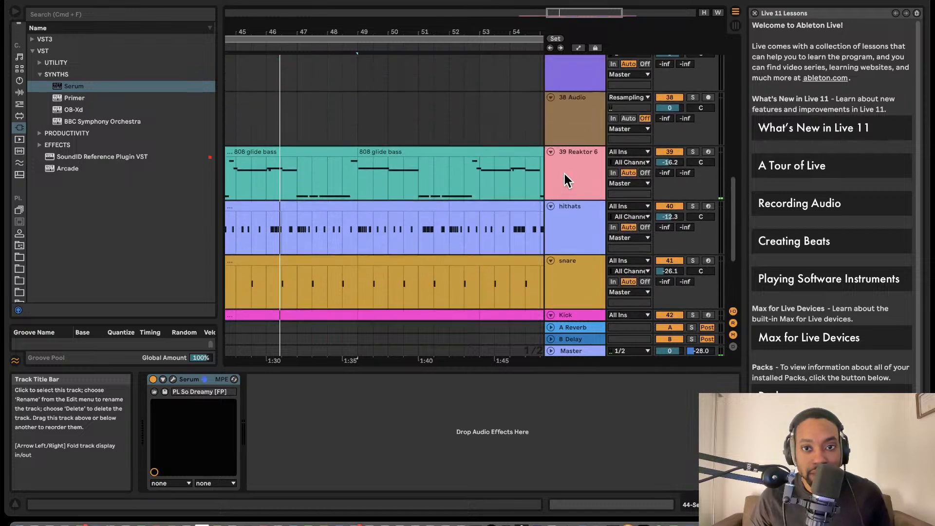
left_click(567, 172)
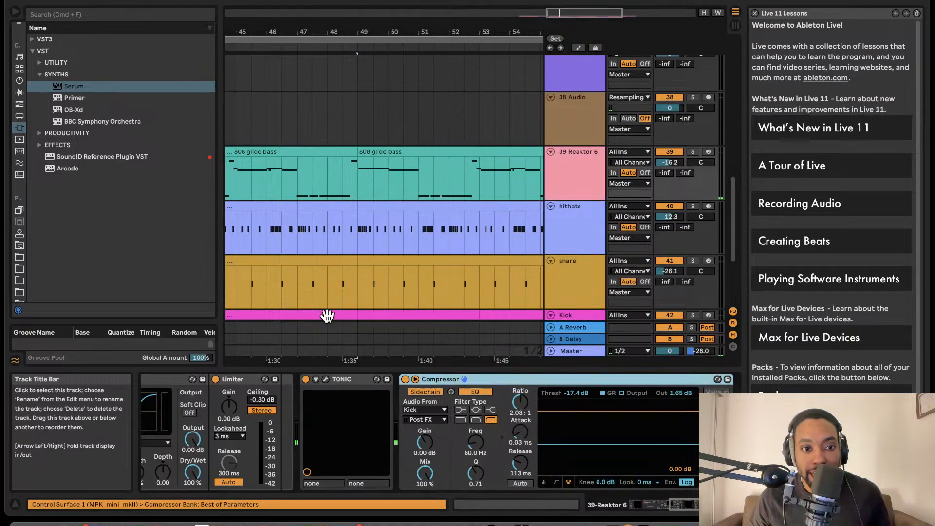
scroll(253, 388, "left", 10)
left_click(174, 379)
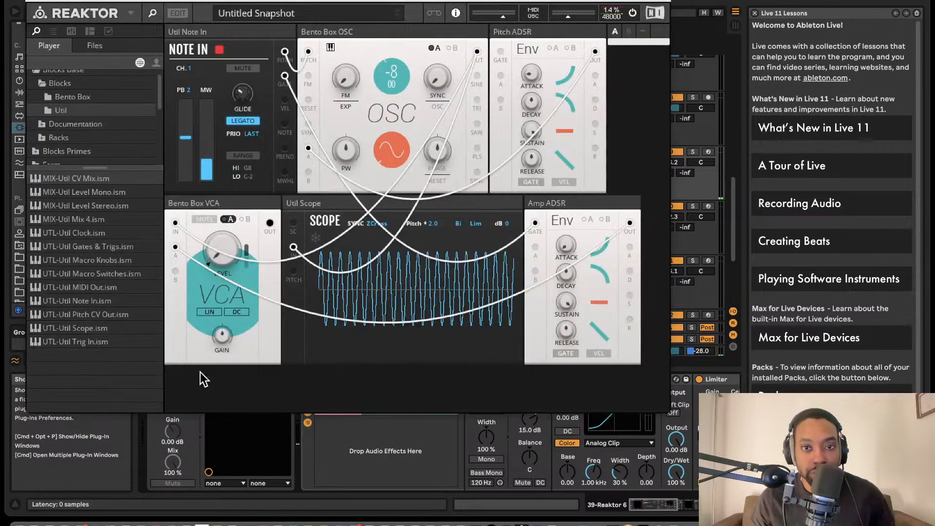
left_click_drag(573, 3, 492, 154)
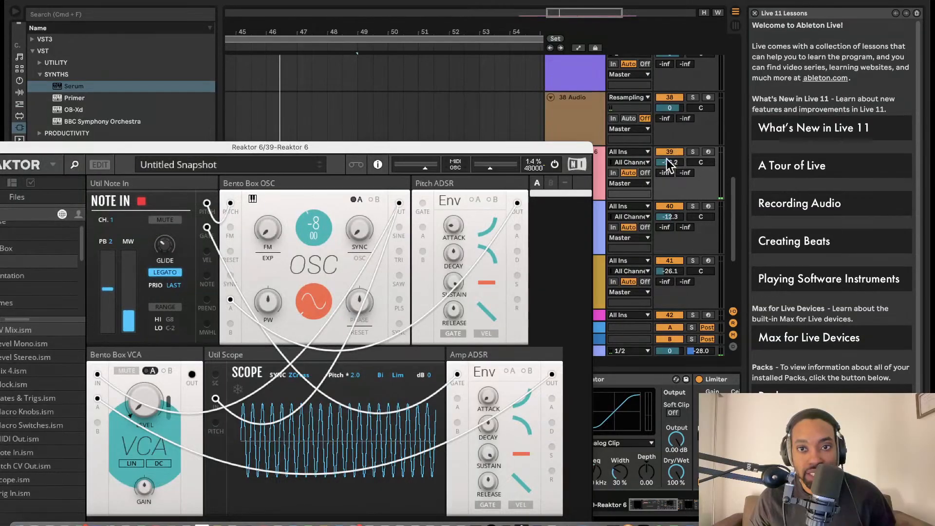
- Arm the 39 Reaktor 6 track and switch Reaktor to edit mode to show the block wiring
left_click(707, 151)
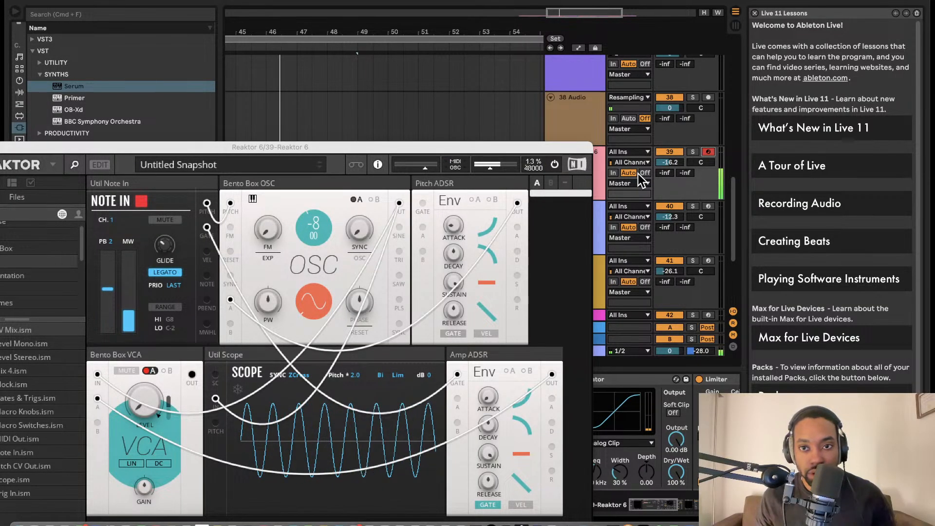
left_click_drag(450, 150, 631, 119)
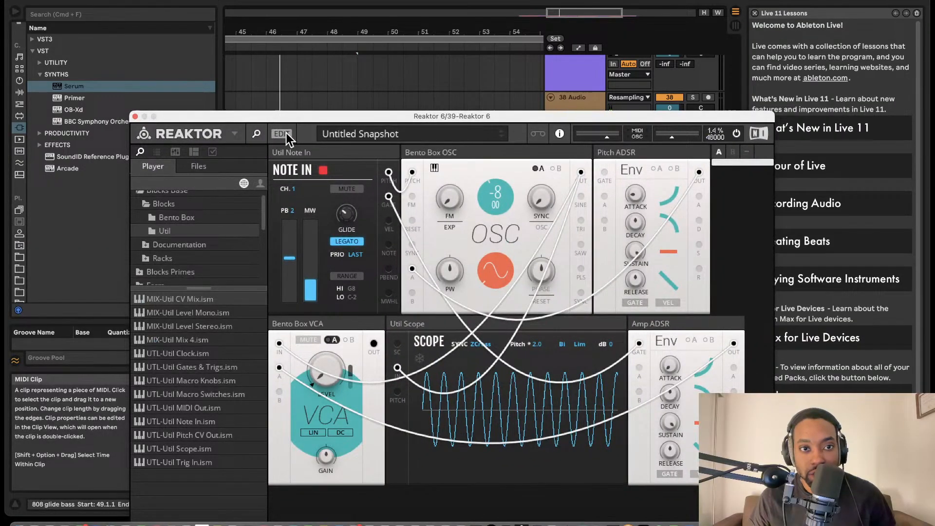
left_click(283, 133)
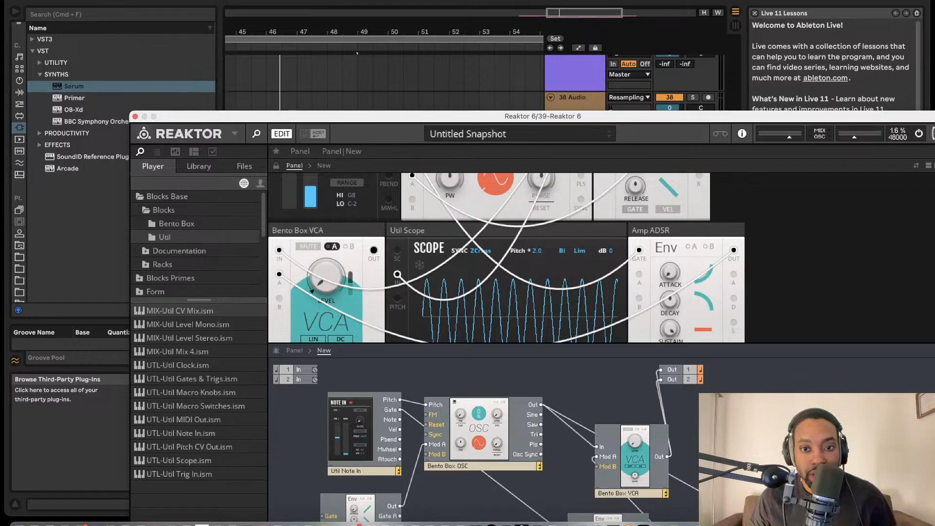
- Close the Reaktor window while the loop plays and show the Master track's device chain
key("alt+super+p")
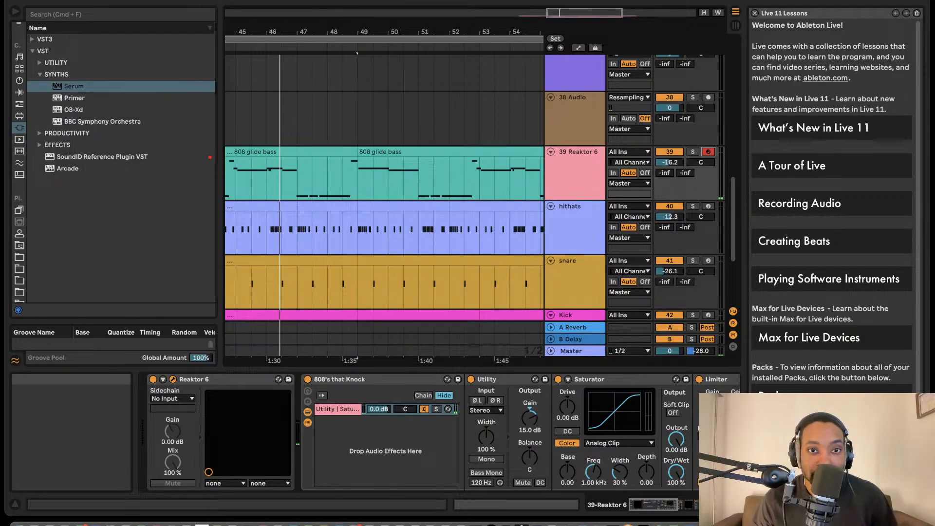
left_click(369, 1)
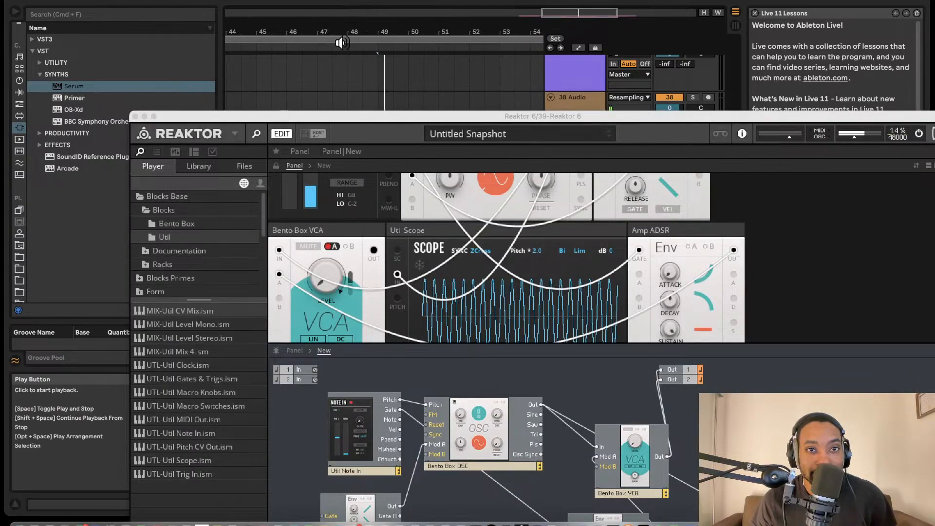
left_click(136, 116)
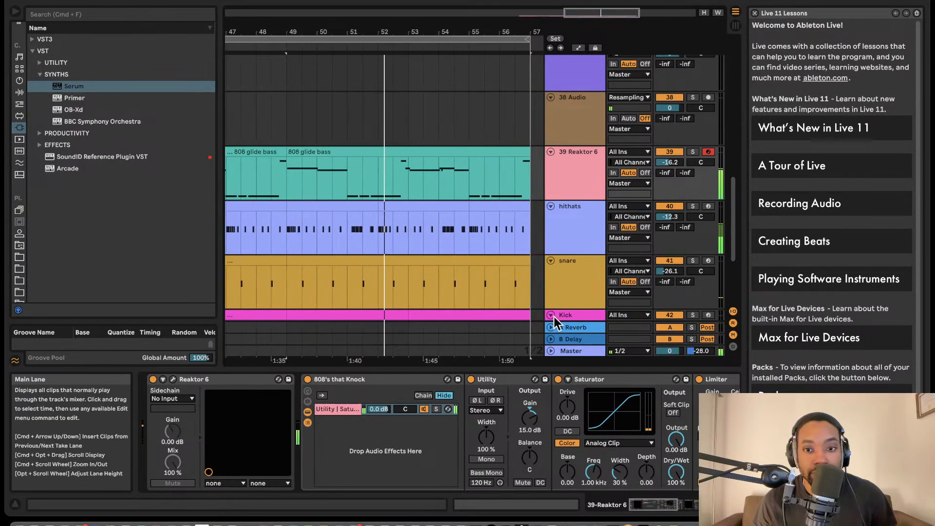
left_click(569, 351)
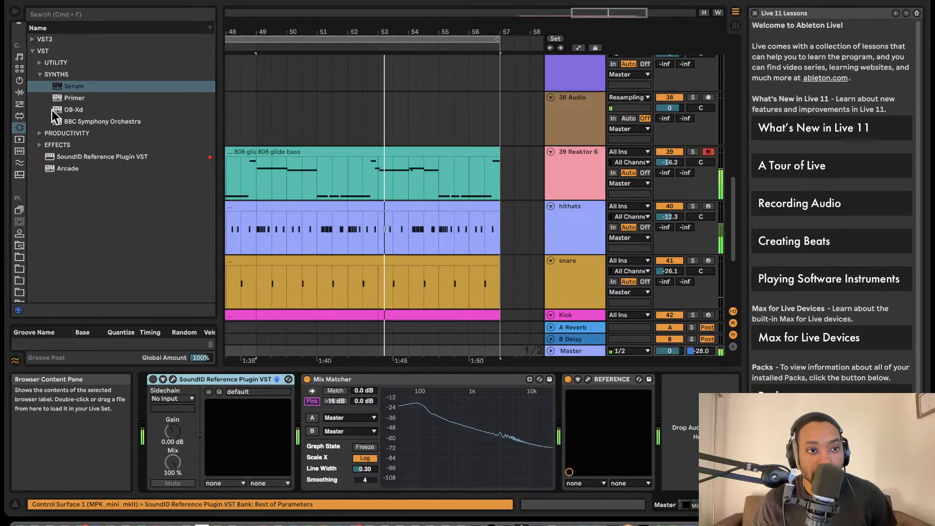
left_click(47, 13)
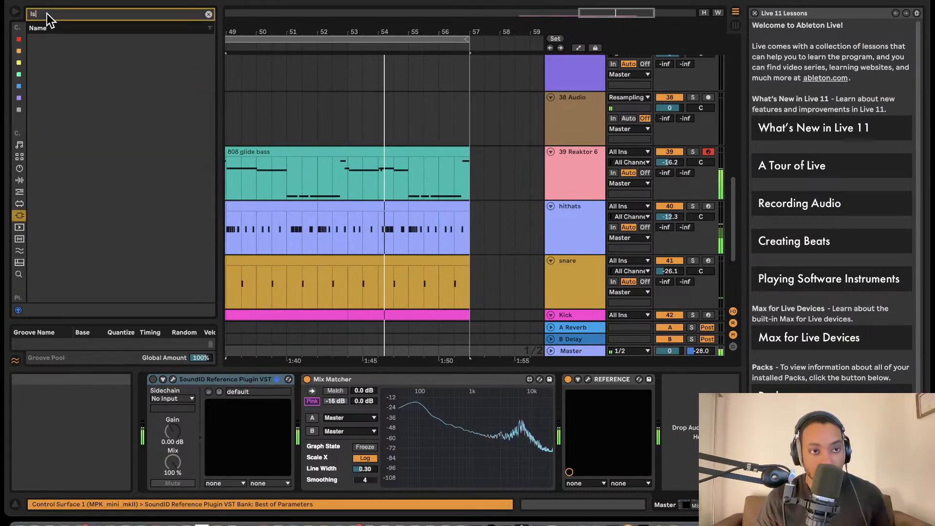
scroll(17, 161, "up", 3)
left_click(20, 178)
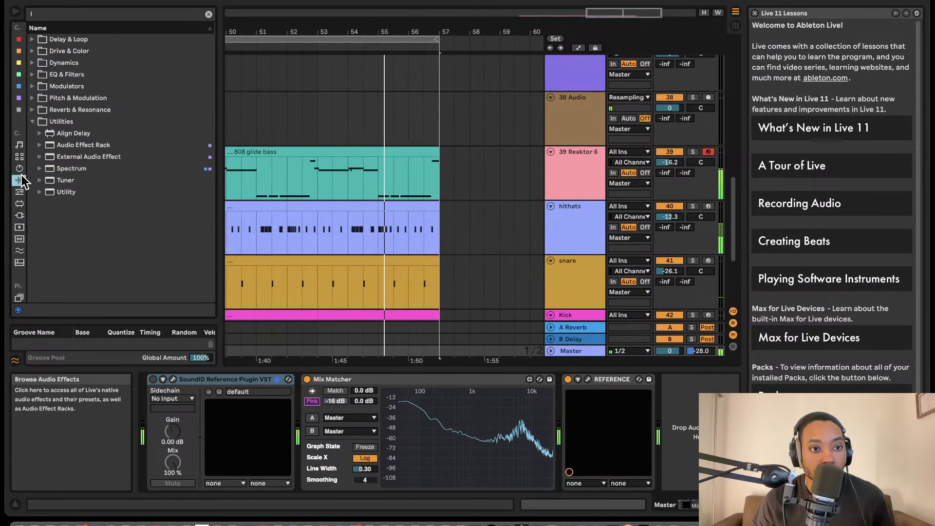
left_click(20, 215)
- Search the plug-ins for "fabfilter" and expand the VST3 FabFilter folder
left_click(91, 14)
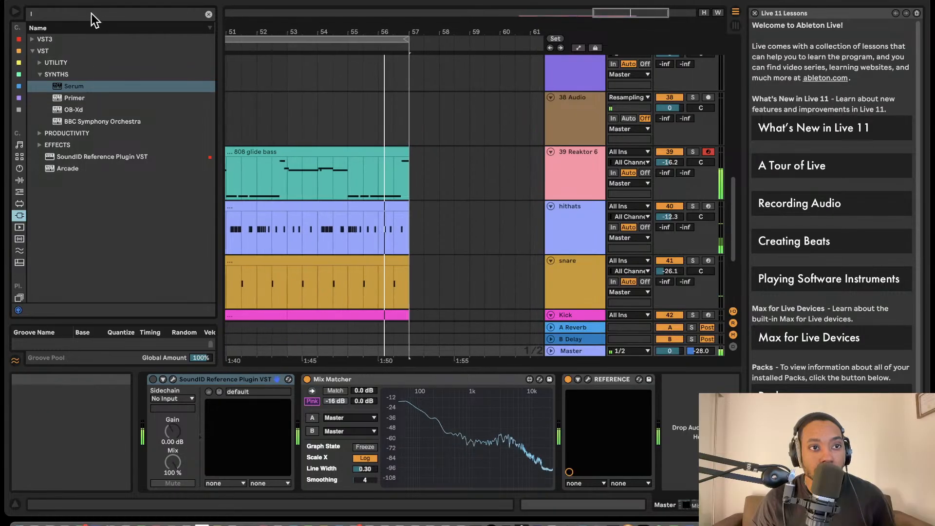
type("fabfilt")
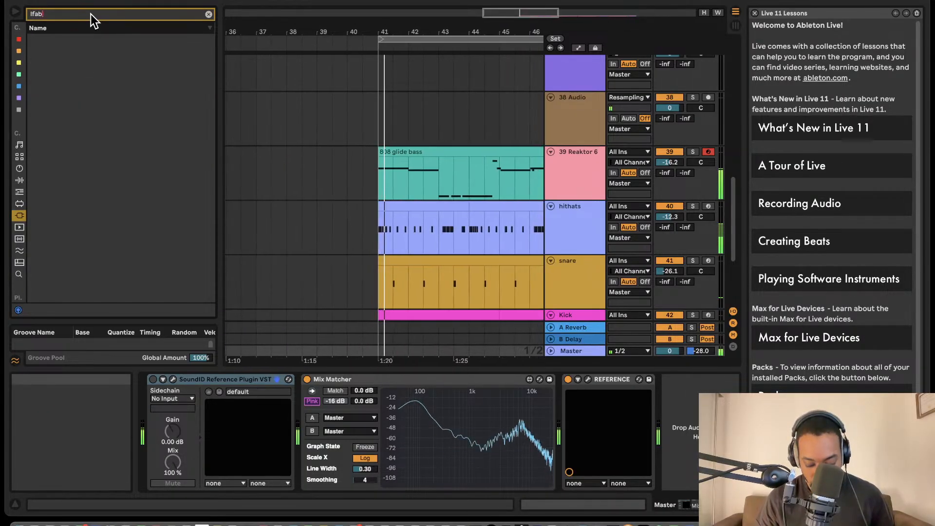
key("BackSpace")
key("BackSpace")
key("BackSpace")
key("BackSpace")
key("BackSpace")
key("BackSpace")
key("BackSpace")
key("BackSpace")
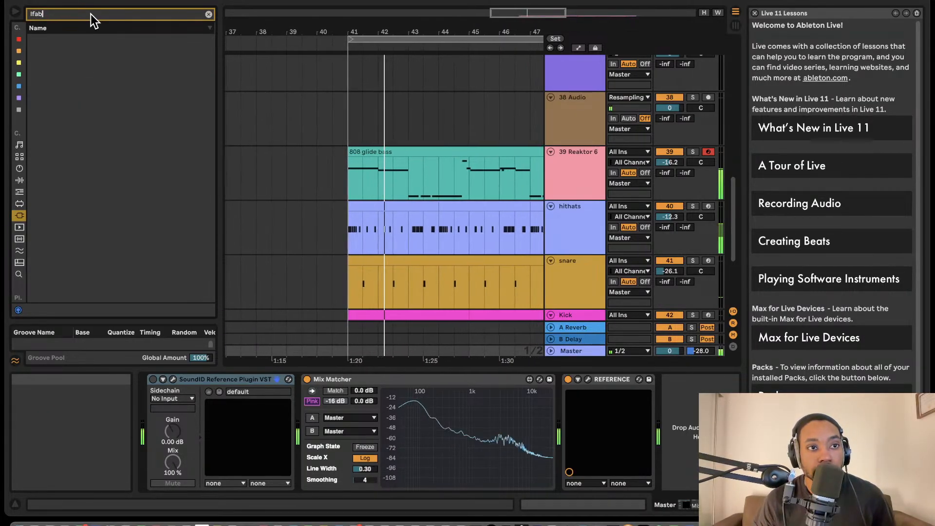
type("fabfilter")
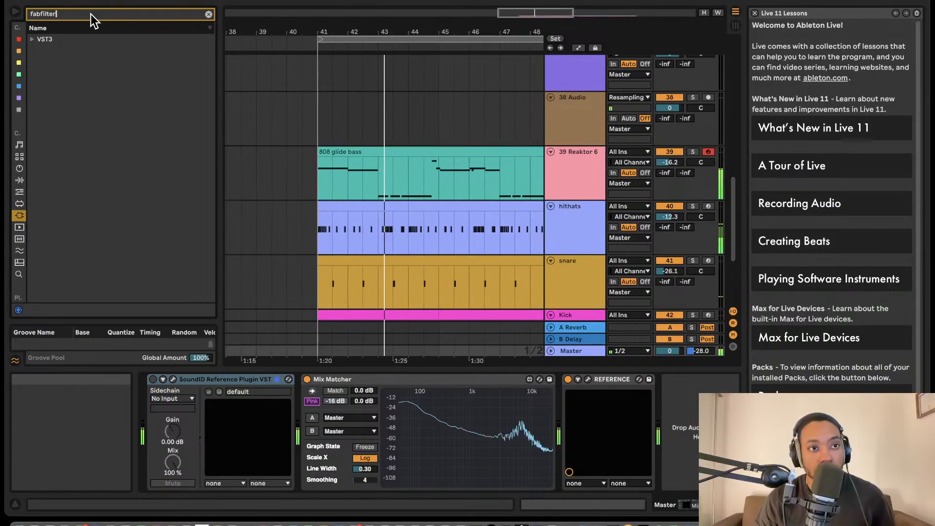
left_click(33, 40)
left_click_drag(73, 52, 84, 87)
left_click(39, 51)
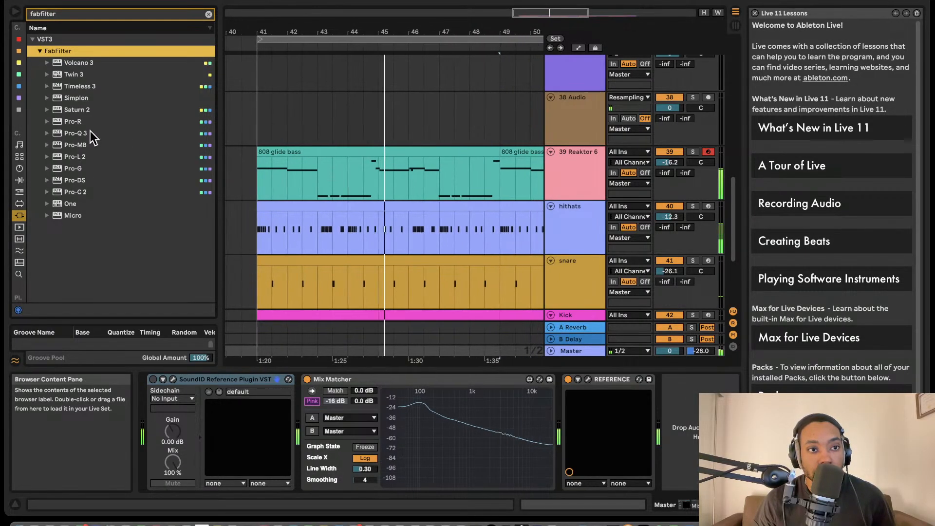
- Add FabFilter Pro-L 2 at the end of the Master chain, load its Loud preset "EDM - Transient Xtra" and close its window
left_click_drag(79, 161, 673, 375)
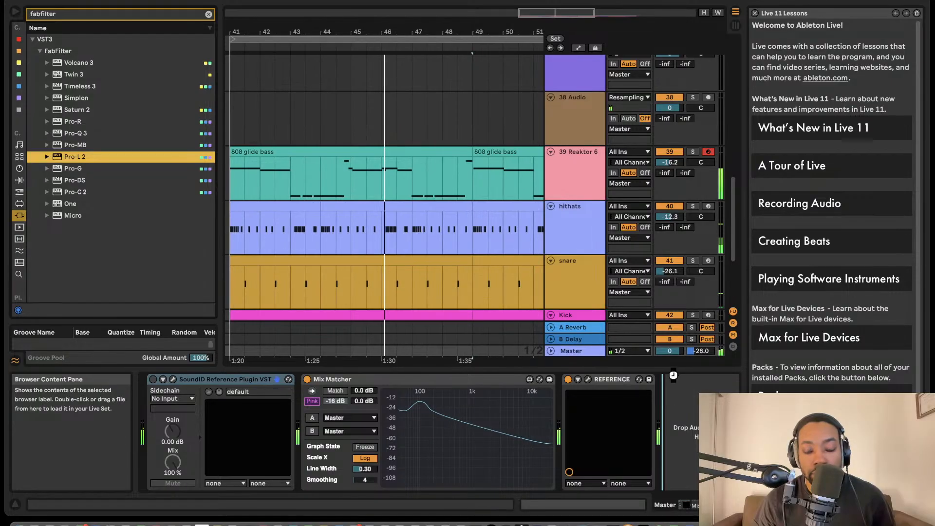
left_click(616, 379)
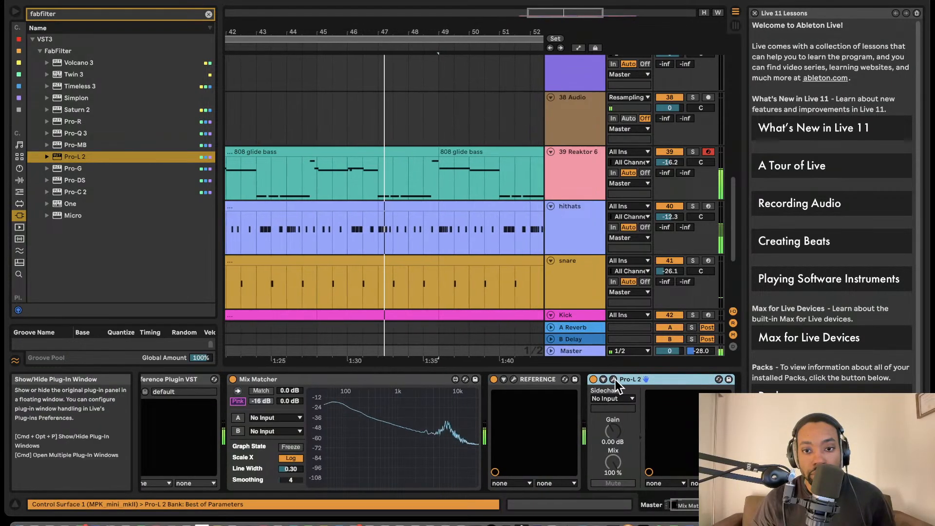
left_click(516, 141)
mouse_move(510, 171)
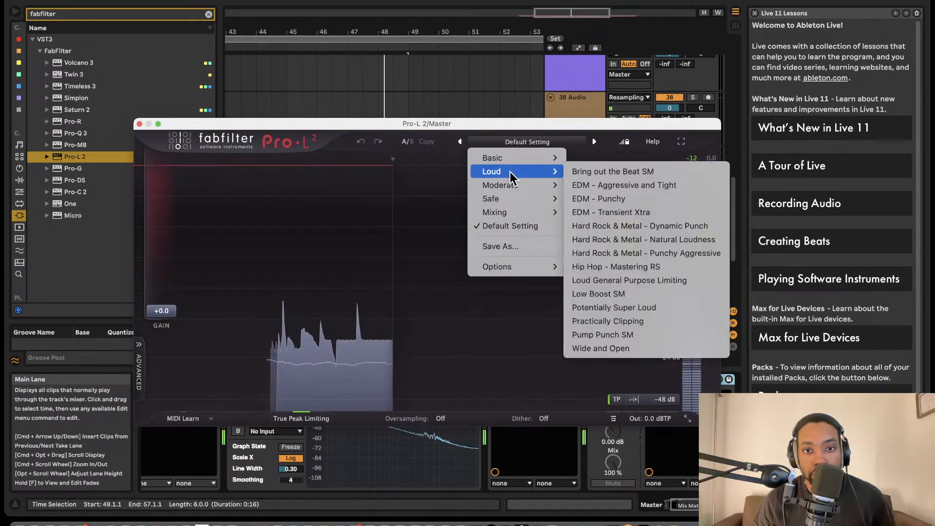
left_click(622, 212)
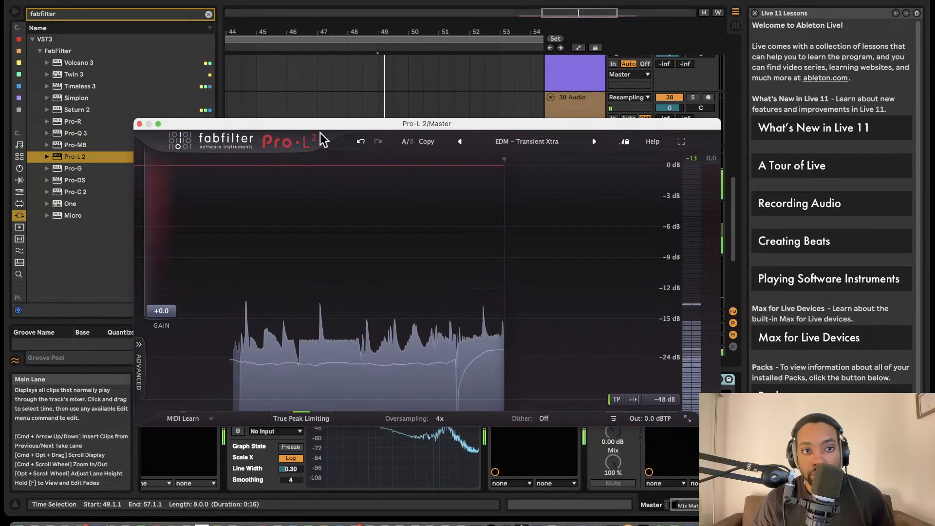
left_click(138, 124)
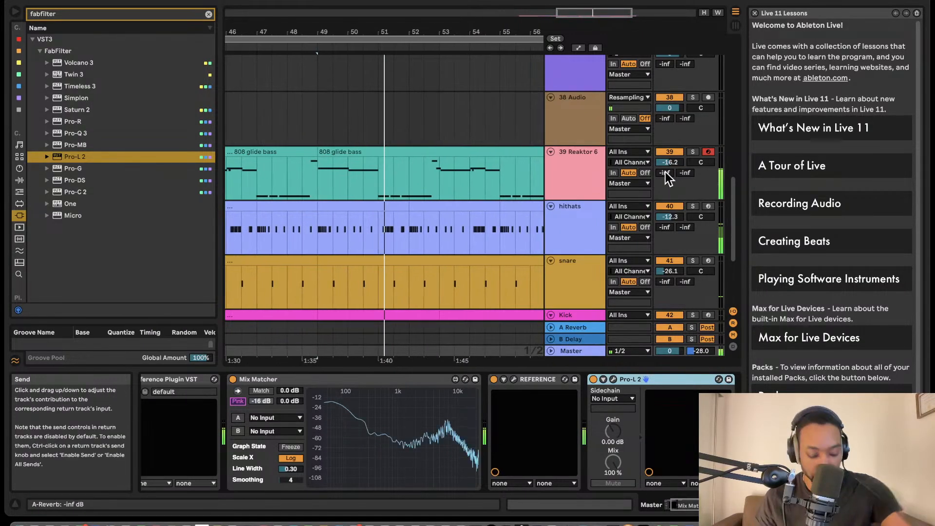
- Set the 39 Reaktor 6 track volume to -17.6 dB and the snare to -20.3 dB, checking the Master level in the Session mixer
key("Tab")
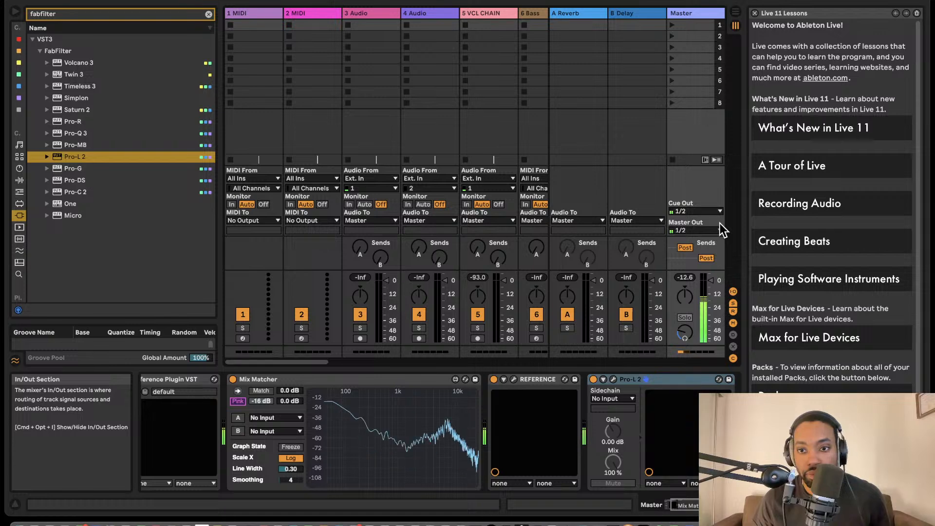
key("Tab")
left_click_drag(669, 162, 670, 170)
scroll(675, 212, "down", 3)
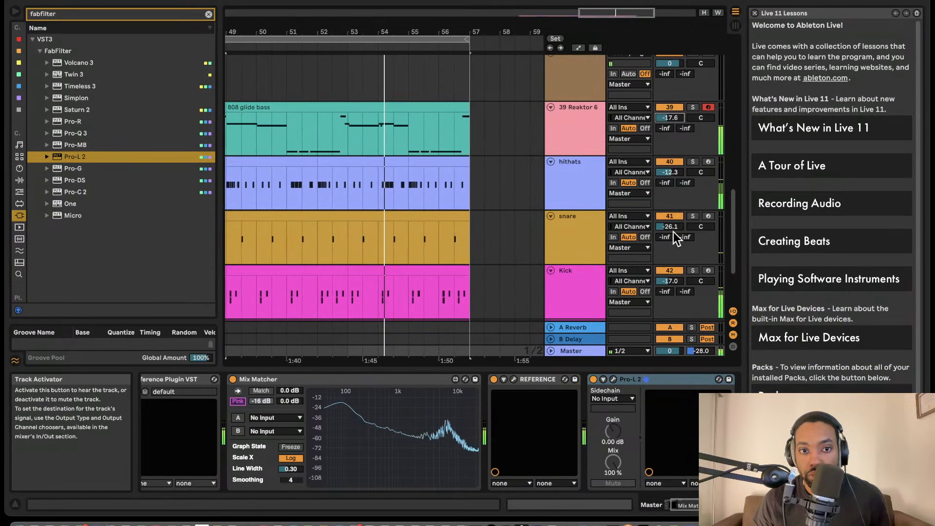
left_click_drag(672, 229, 673, 233)
key("Tab")
key("Tab")
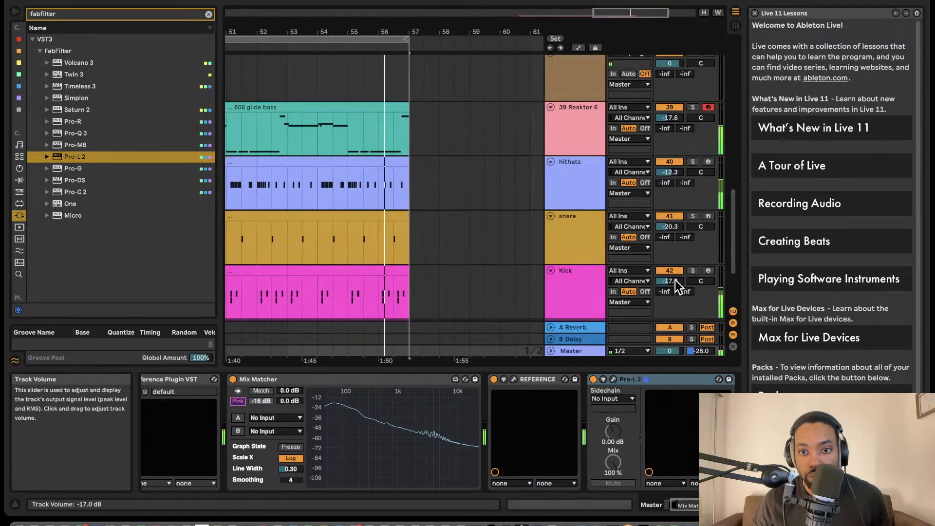
- Set the Kick track volume to -15.3 dB and the hithats to -11.7 dB
left_click_drag(675, 279, 675, 274)
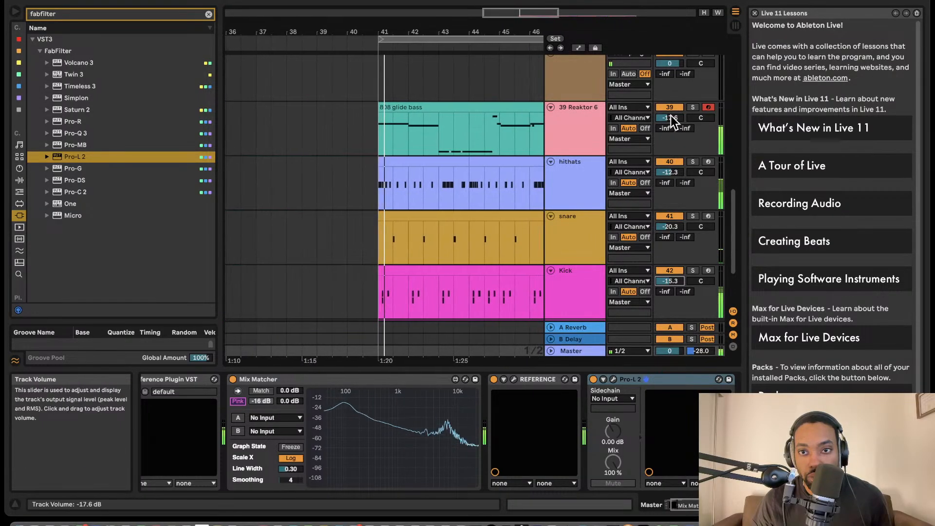
key("Tab")
key("Tab")
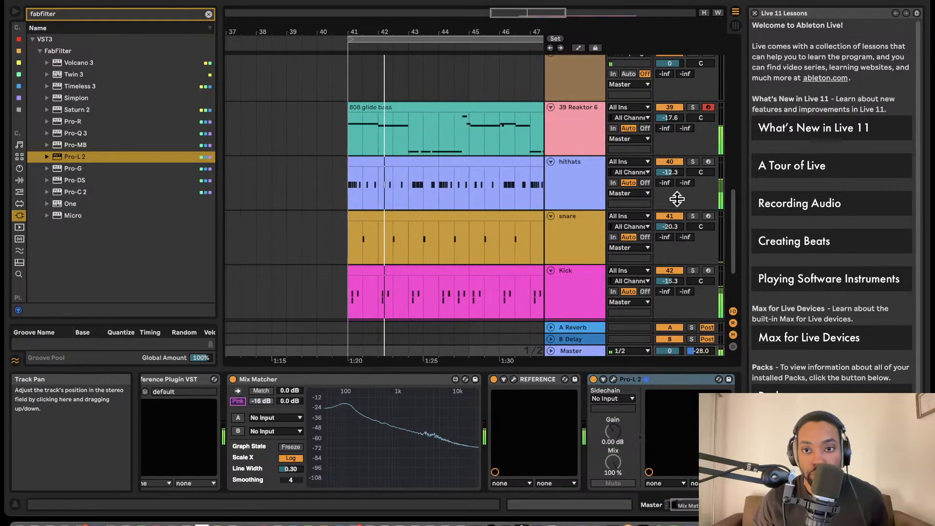
left_click(672, 173)
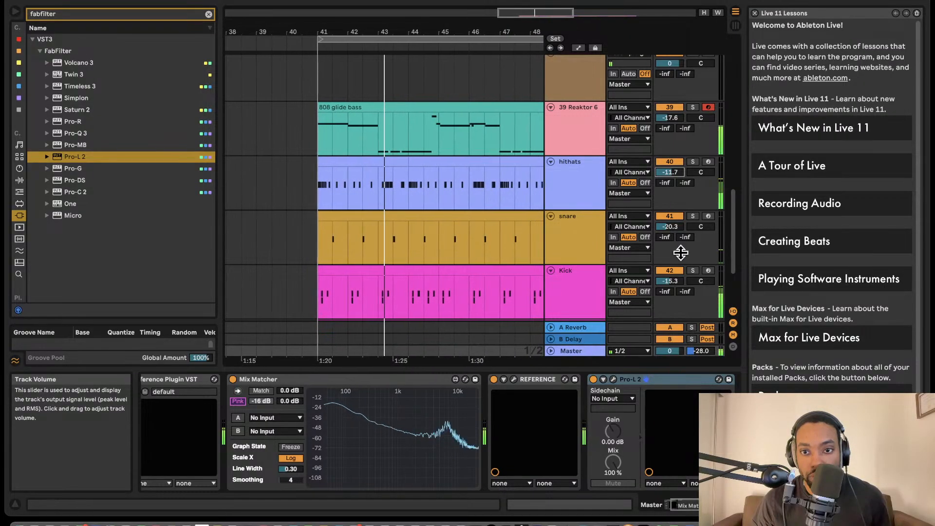
- Rebalance the track volumes to Kick -13.0 dB, snare -21.9 dB, hithats -14.0 dB and 39 Reaktor 6 -21.0 dB, and check the Master level
left_click_drag(670, 281, 670, 281)
left_click_drag(670, 227, 670, 228)
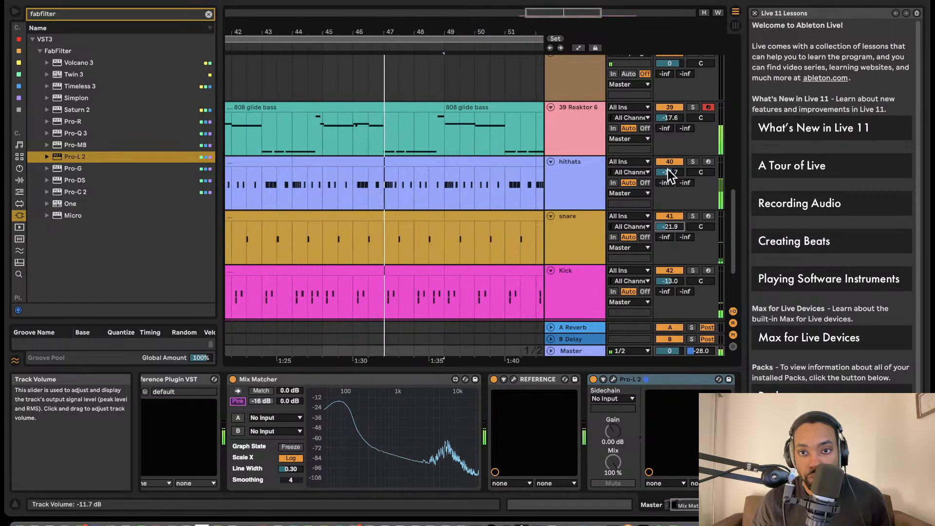
left_click_drag(668, 170, 667, 174)
left_click_drag(671, 118, 670, 121)
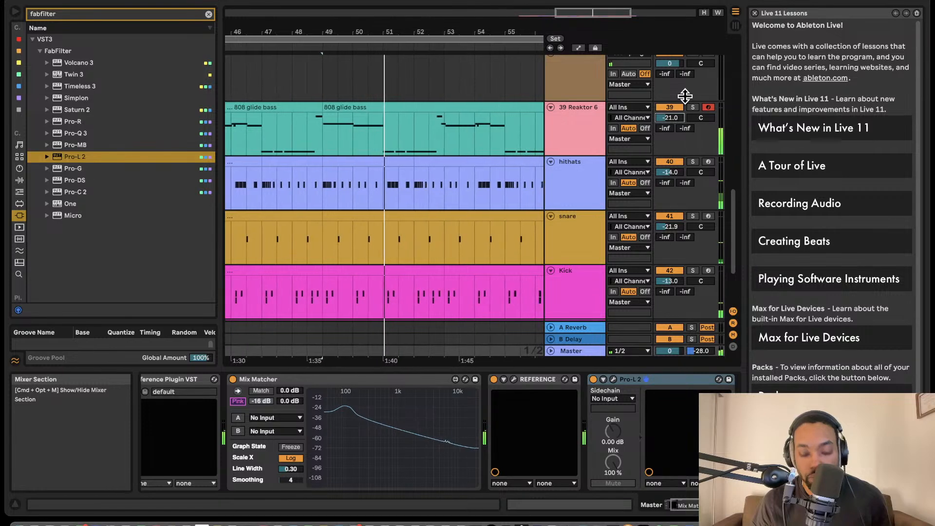
key("Tab")
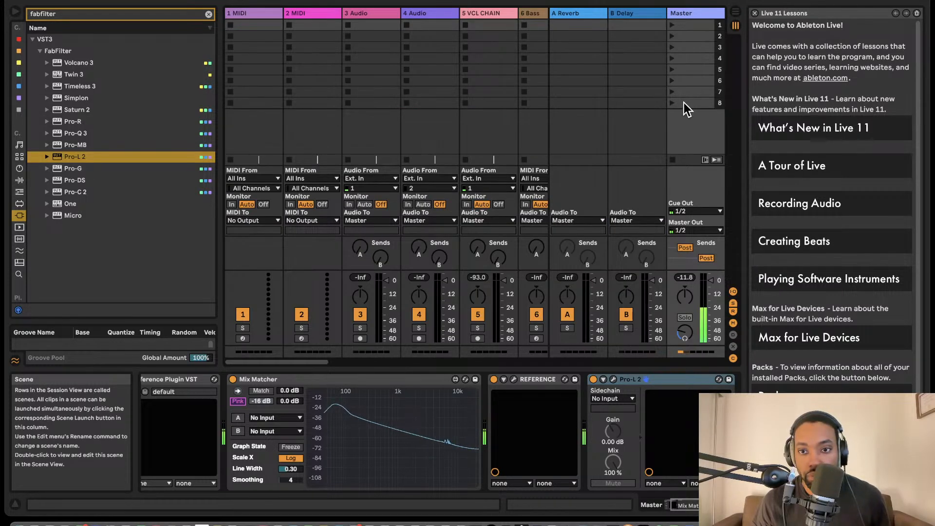
key("Tab")
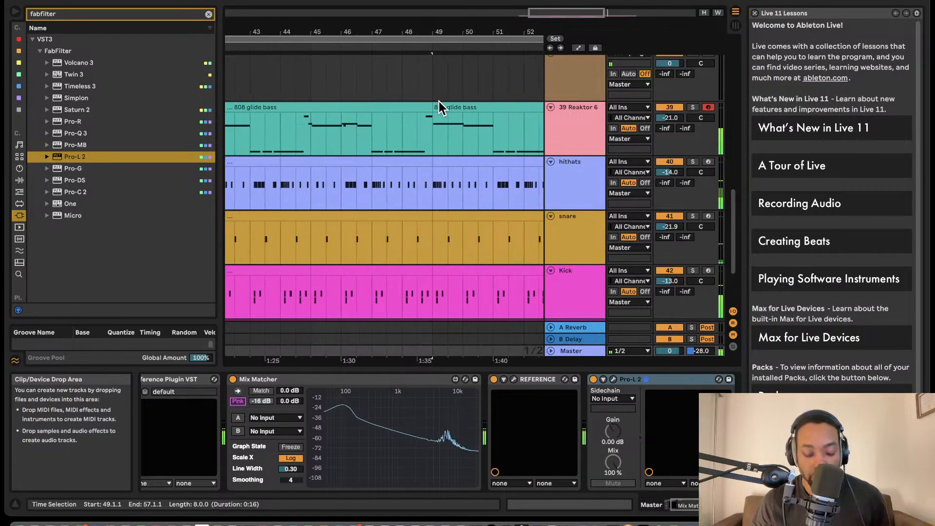
- Add a locator to the arrangement at bar 49, where the second eight-bar section starts
scroll(438, 101, "down", 5)
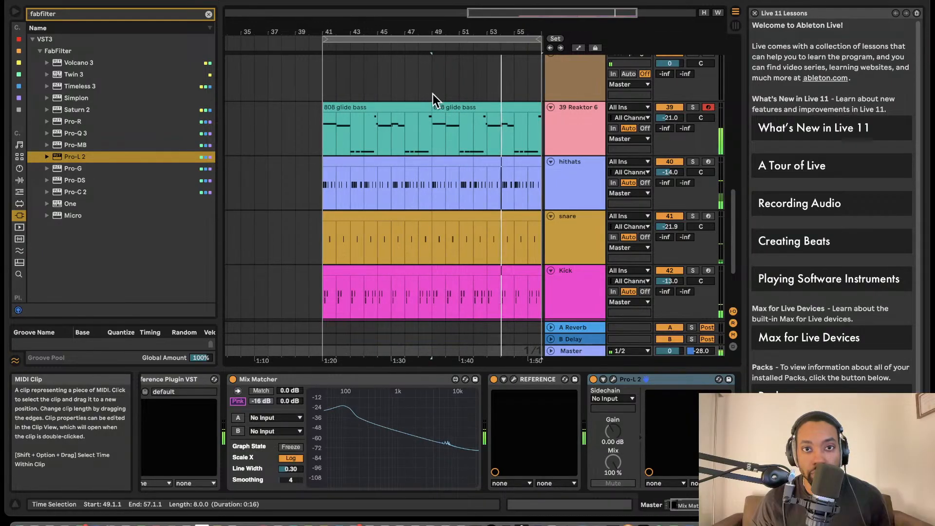
right_click(433, 46)
left_click(442, 74)
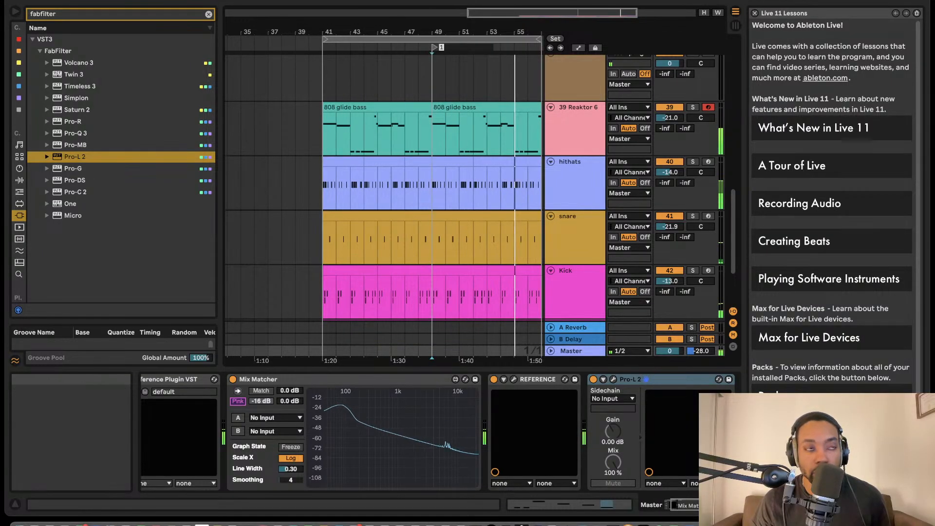